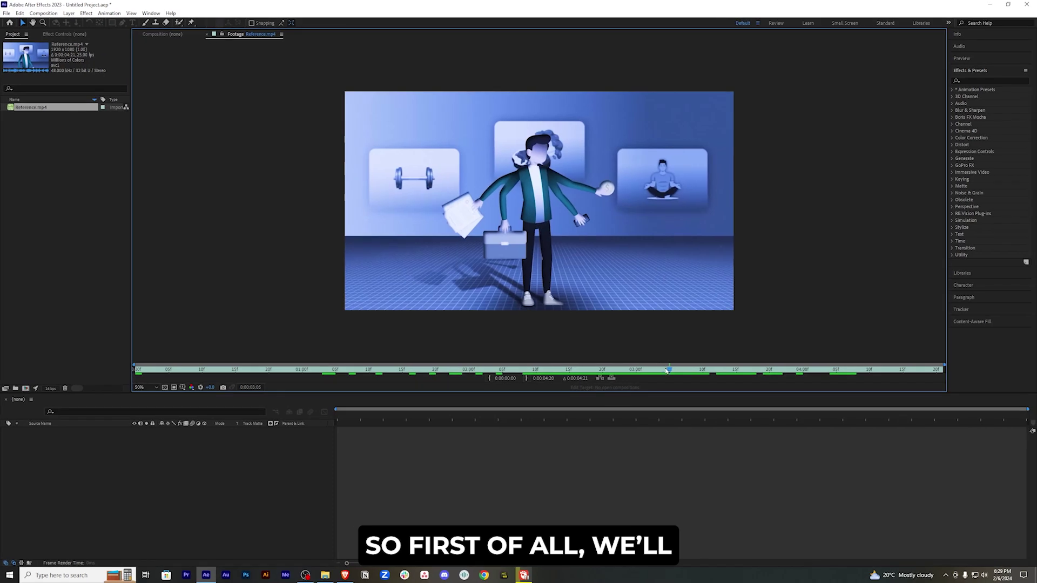
mouse_move(745, 360)
left_mouse_down()
mouse_move(582, 363)
mouse_move(728, 366)
left_mouse_up()
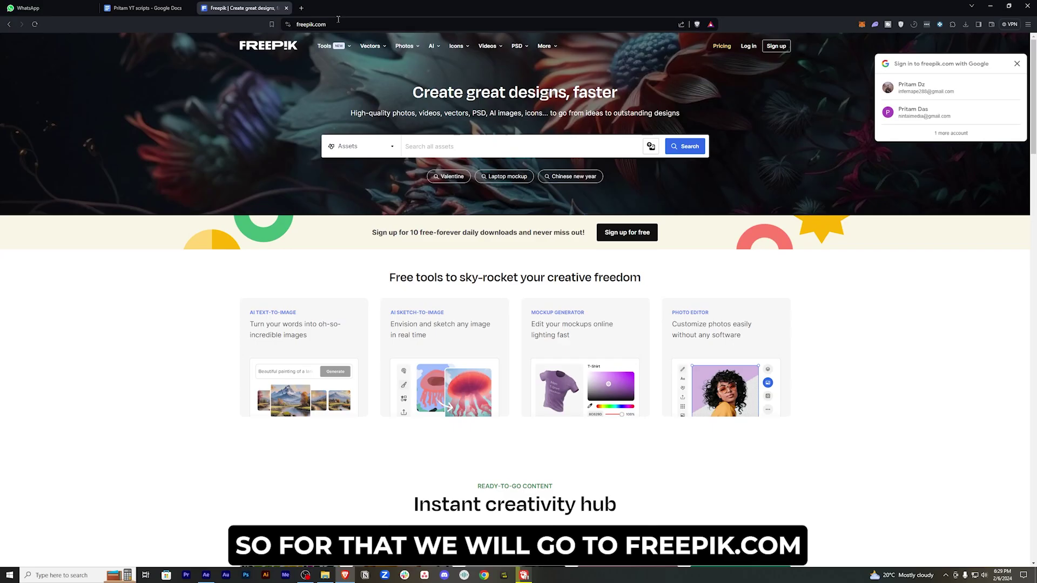
Step: Switch to Freepik in the browser and search its vectors for "Man in suit", dismissing the sign-in prompt
left_click(339, 20)
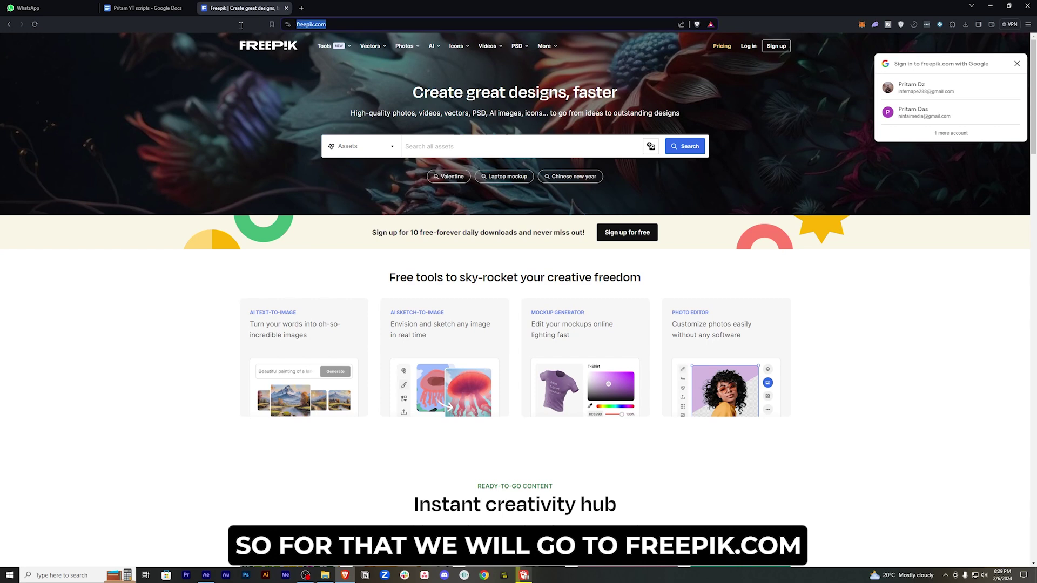
left_click(1017, 63)
left_click(458, 152)
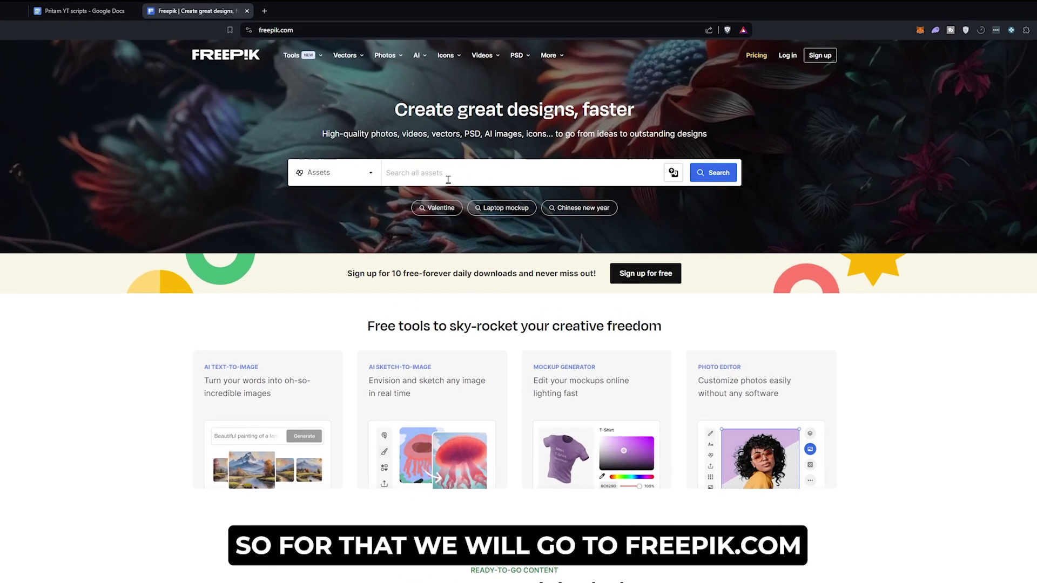
type("Man in suit")
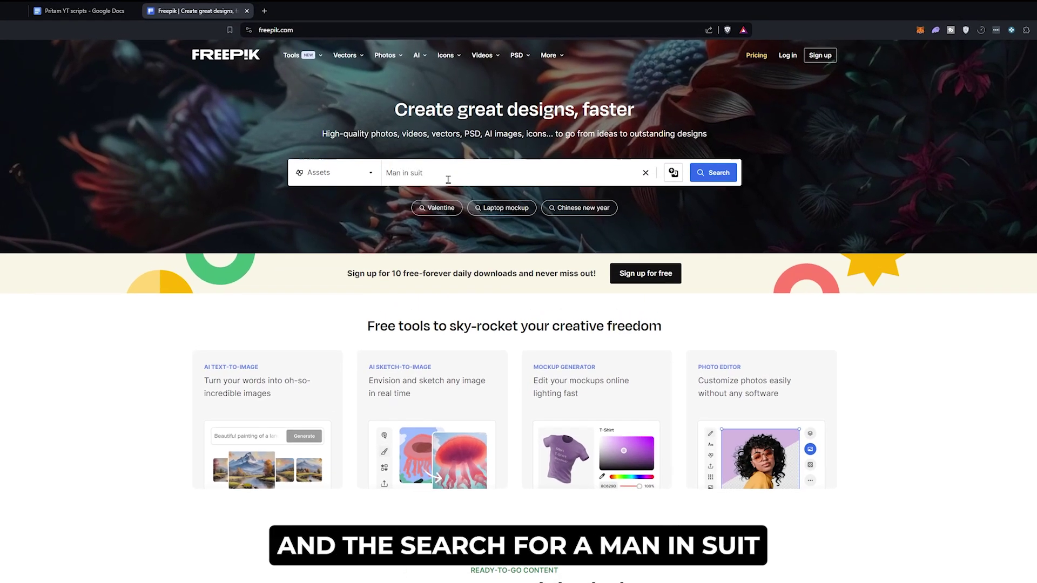
left_click(334, 173)
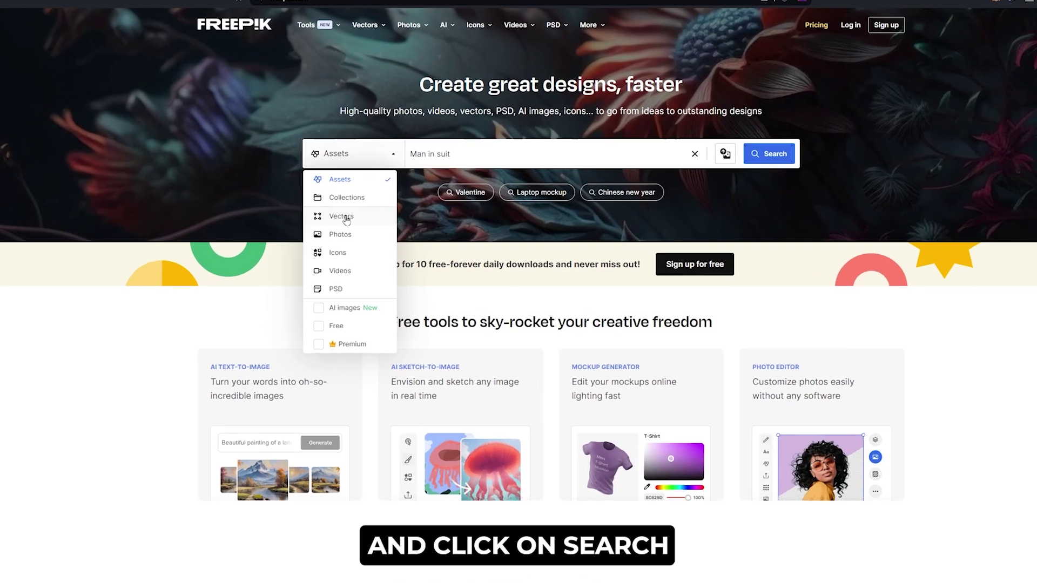
left_click(346, 216)
left_click(769, 154)
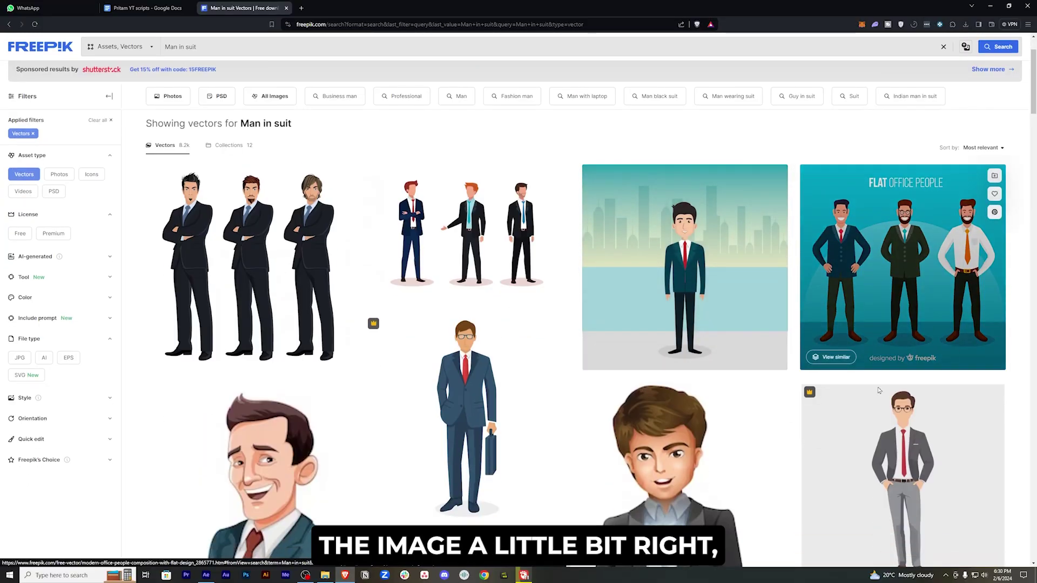
Step: Filter the "Man in suit" vector results to the AI file type
scroll(929, 328, "down", 1)
scroll(463, 258, "up", 1)
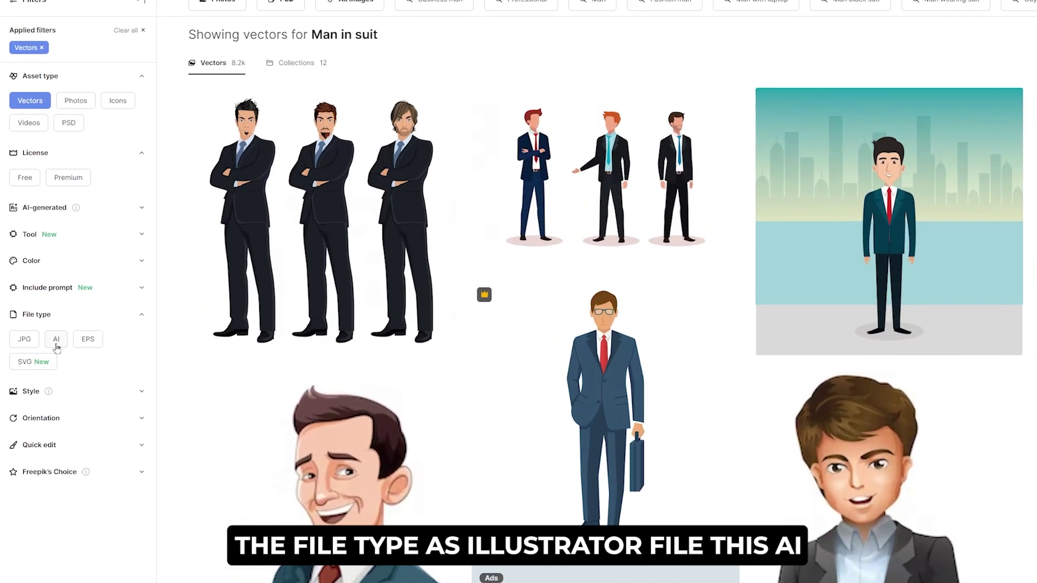
left_click(56, 340)
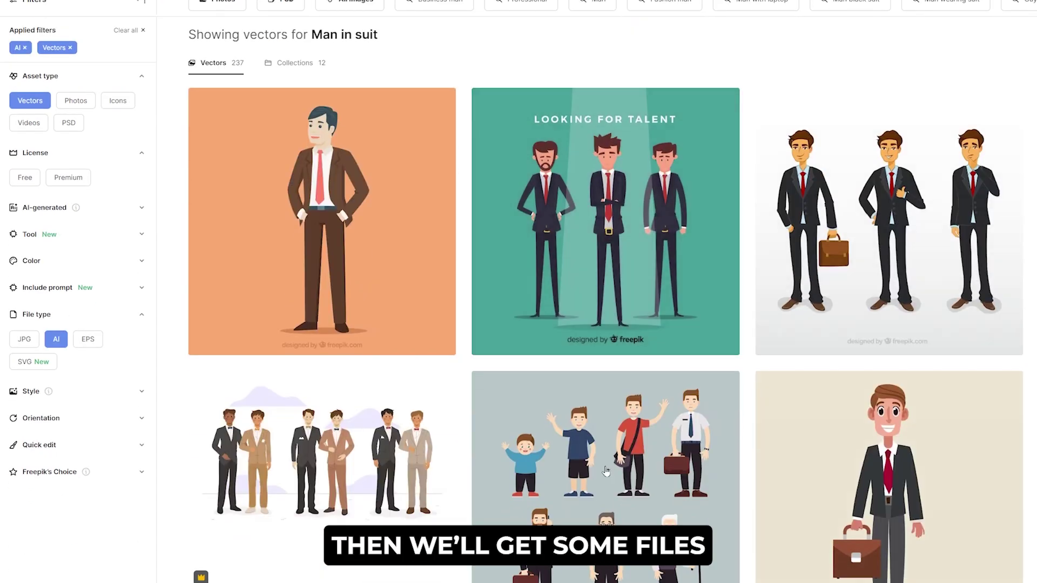
Step: Browse the filtered vectors and open the "Looking for talent" illustration with three businessmen
scroll(718, 225, "down", 5)
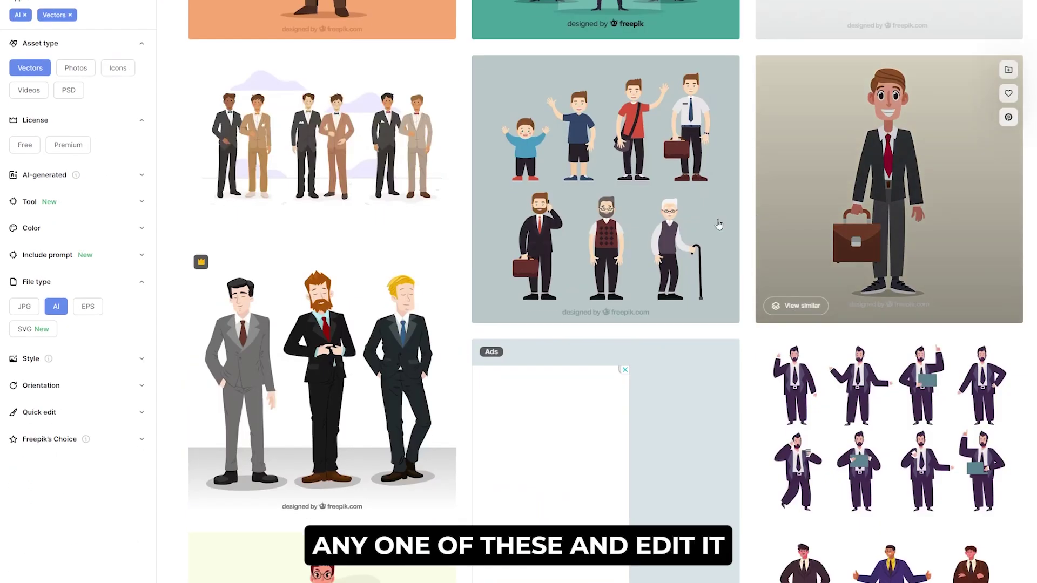
scroll(719, 225, "down", 4)
scroll(940, 249, "up", 6)
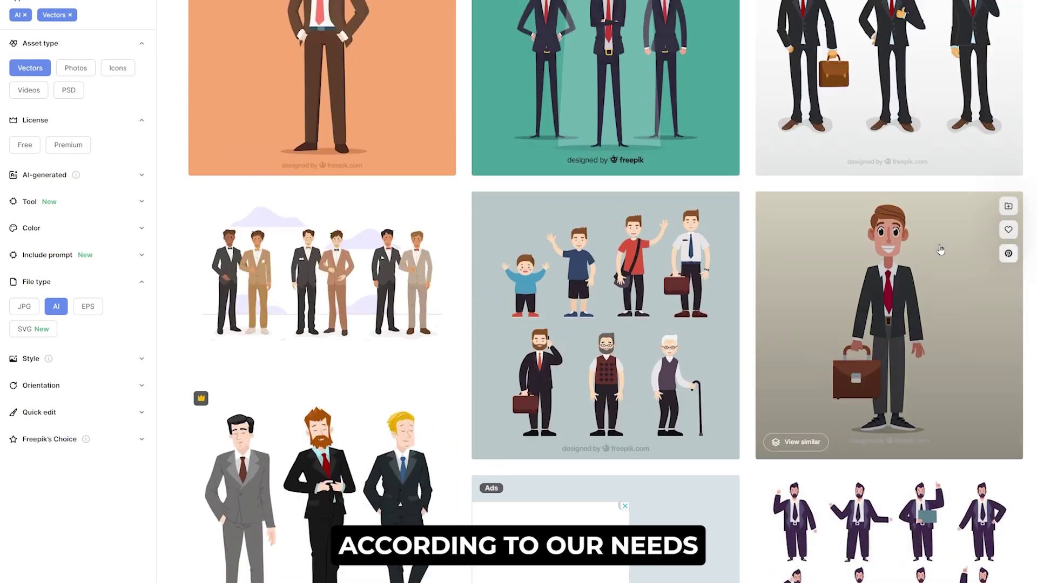
scroll(940, 249, "up", 5)
scroll(400, 371, "down", 3)
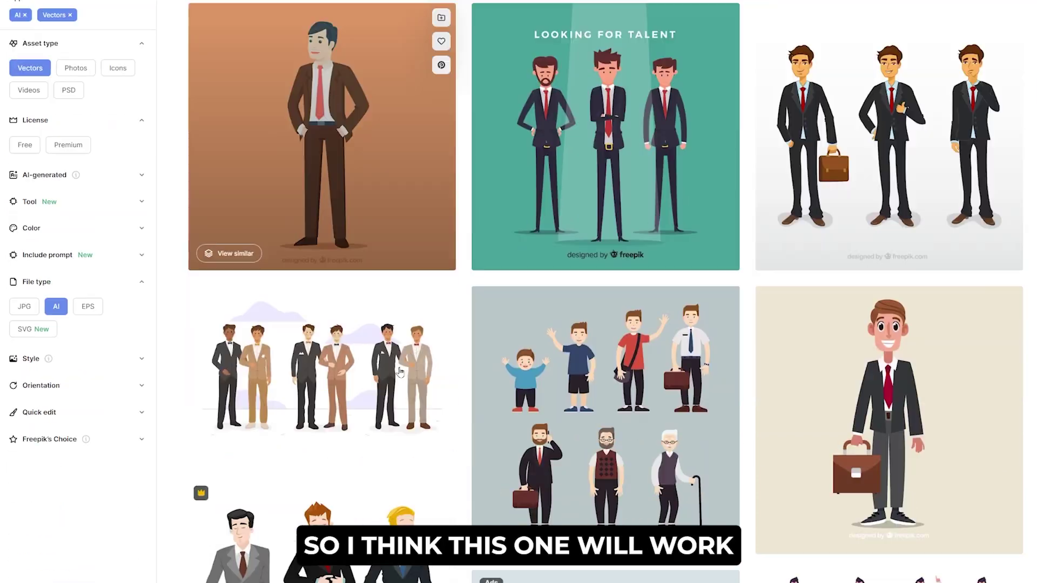
scroll(627, 168, "up", 2)
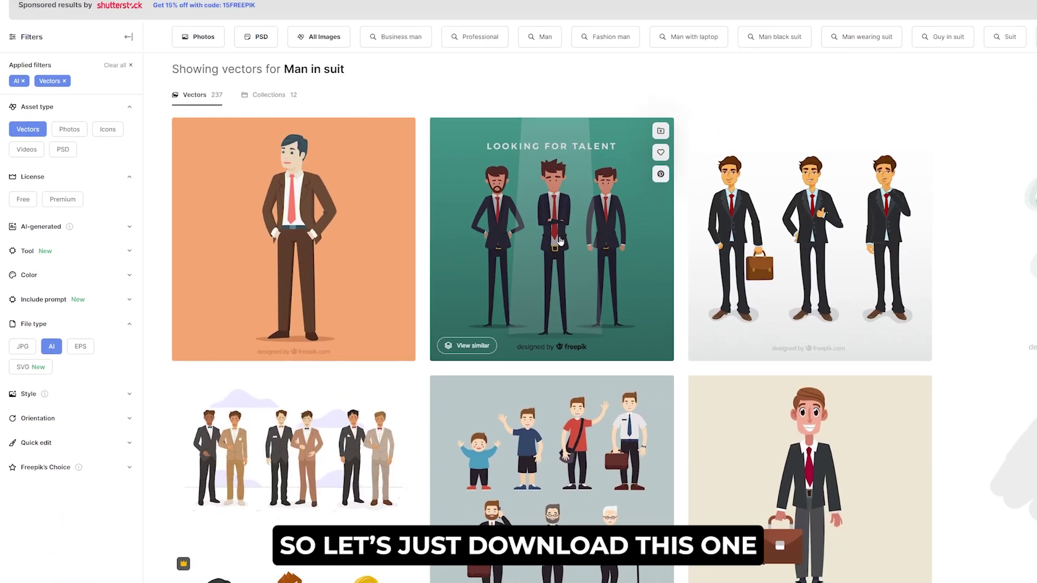
left_click(613, 220)
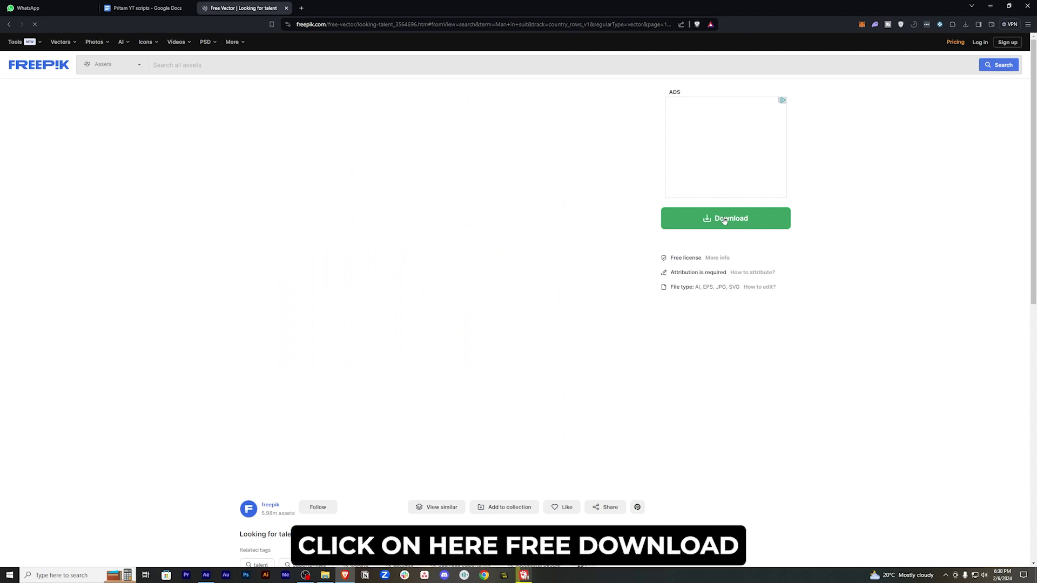
Step: Download the free AI version of the "Looking for talent" illustration and save the file
left_click(724, 219)
left_click(776, 321)
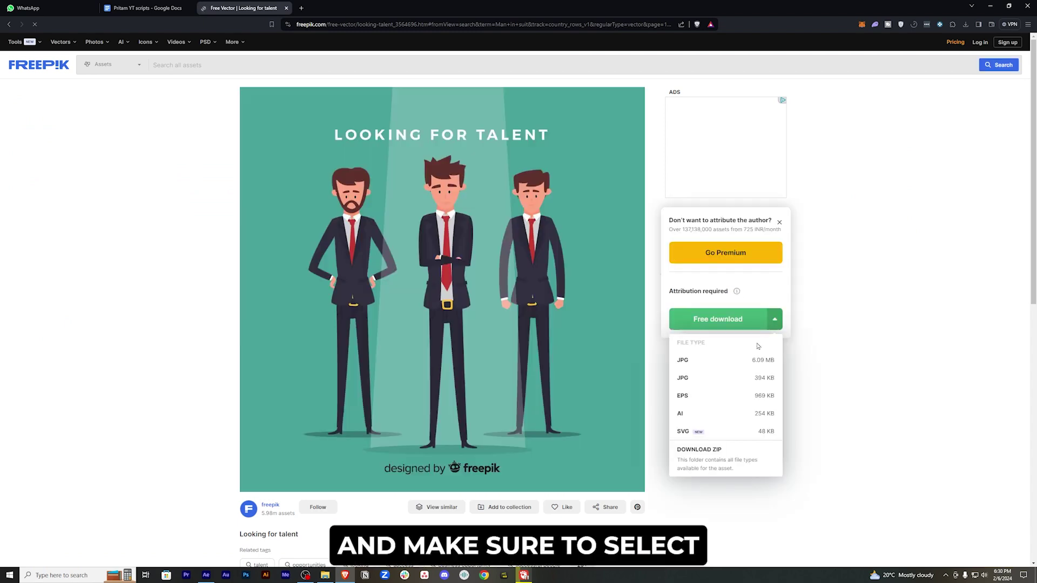
left_click(693, 412)
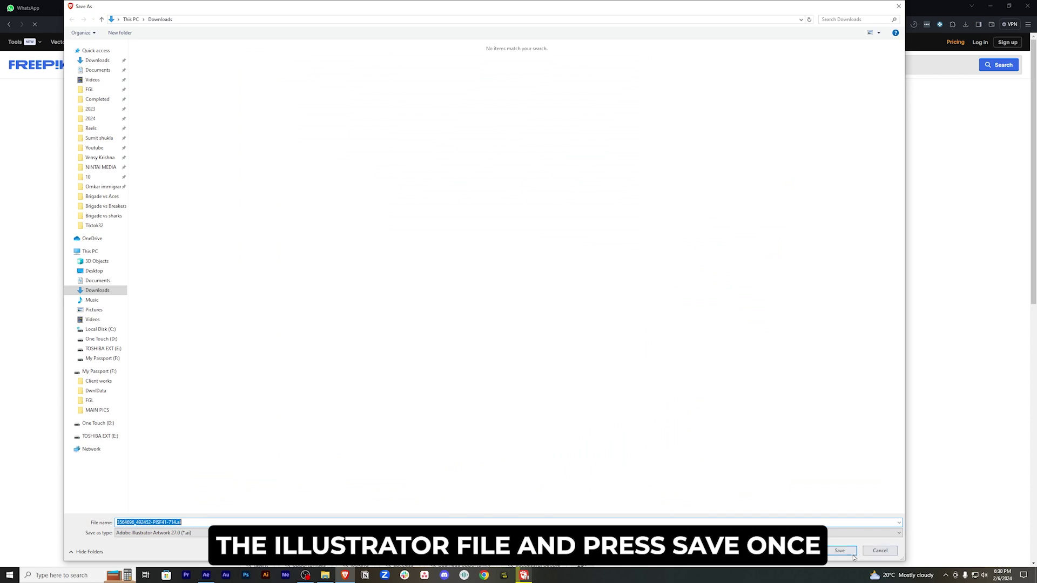
left_click(852, 554)
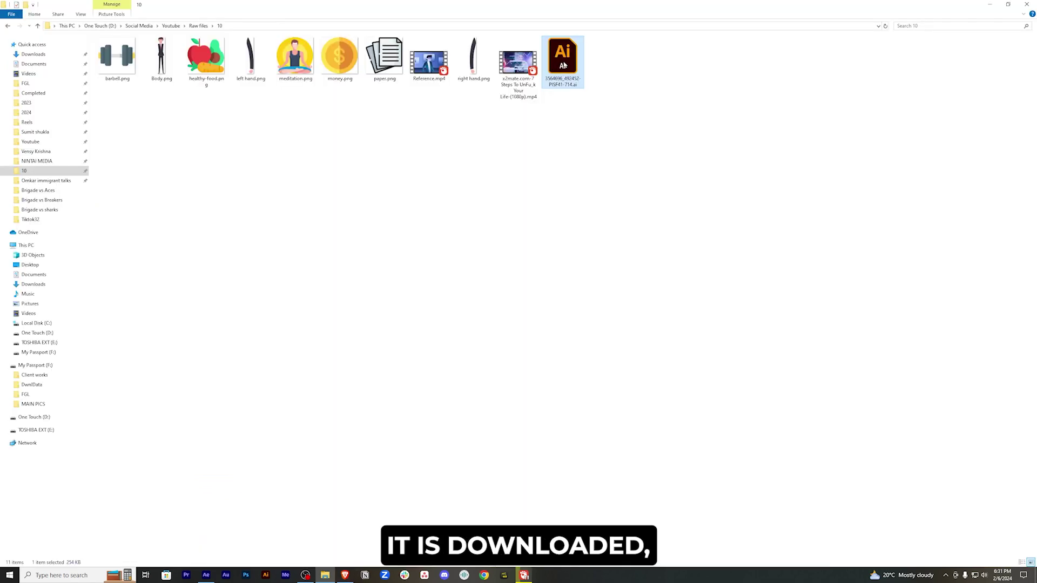
Step: Open the downloaded AI file in Illustrator, frame the three businessmen at 150% zoom and activate the Selection tool
double_click(563, 66)
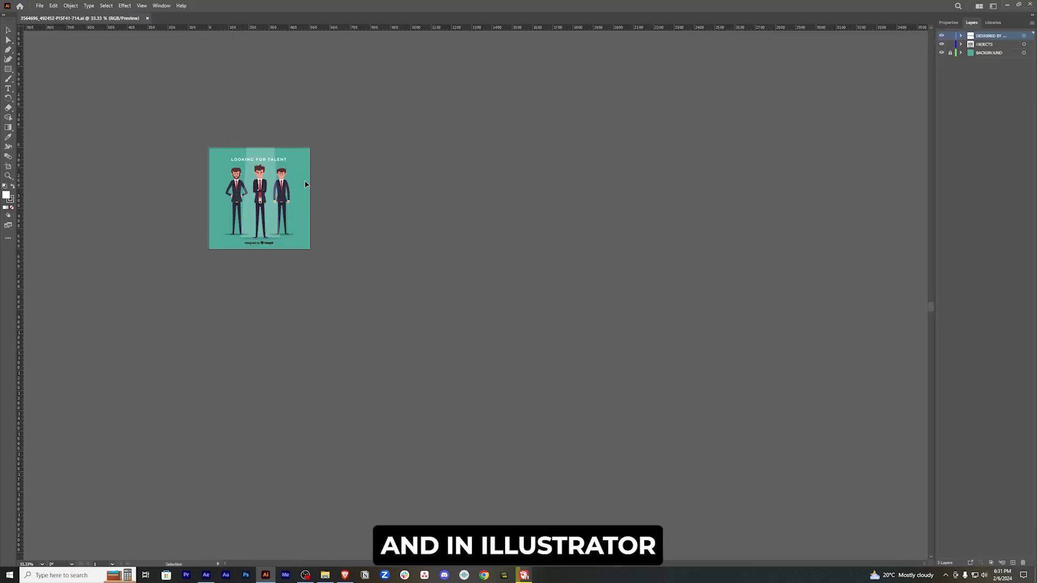
key("ctrl+equal")
key("space")
left_click_drag(324, 194, 639, 398)
scroll(495, 278, "down", 1)
key("ctrl+equal")
key("ctrl+equal")
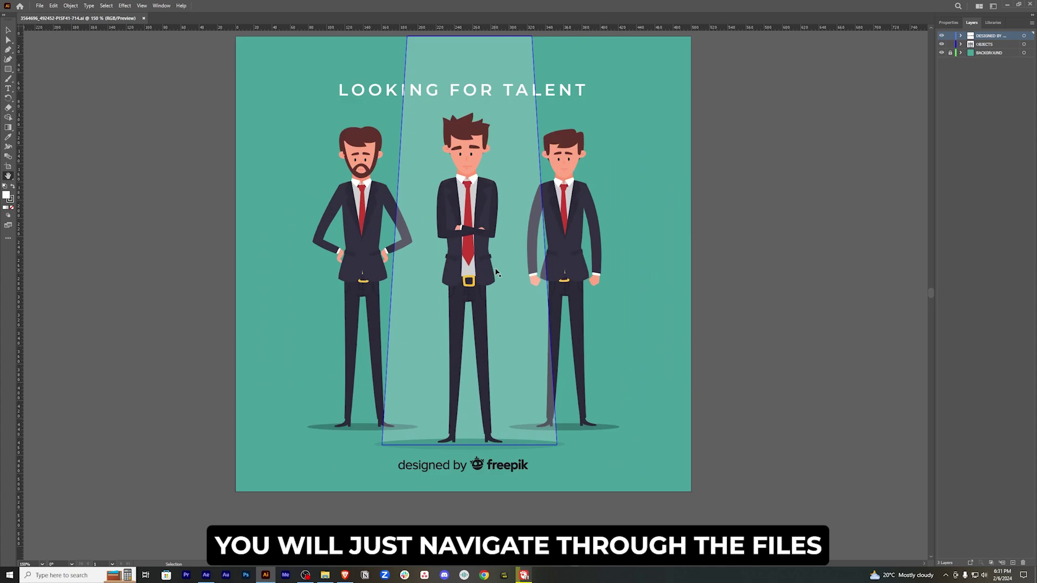
left_click_drag(419, 190, 419, 191)
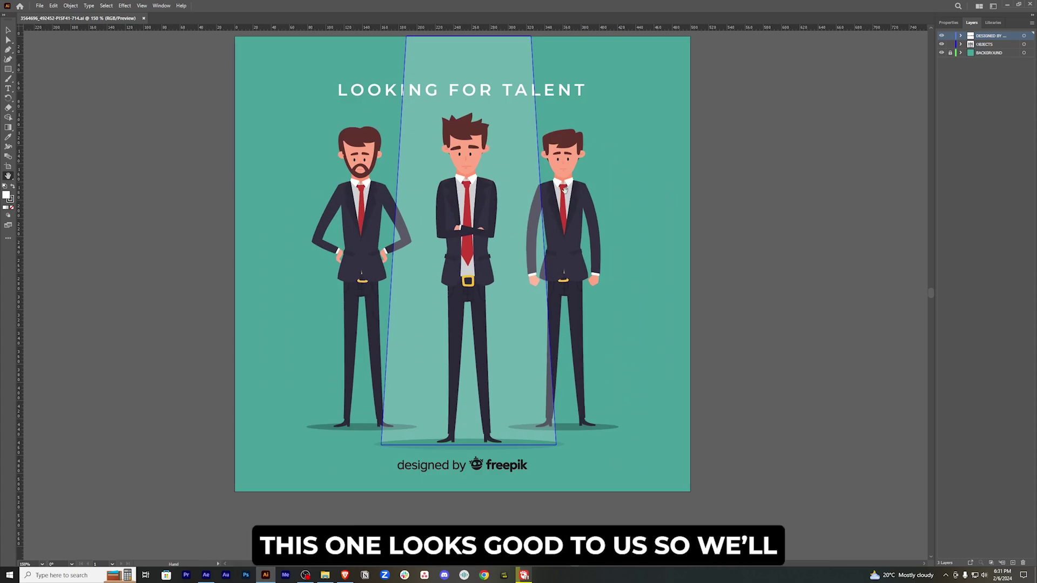
key("v")
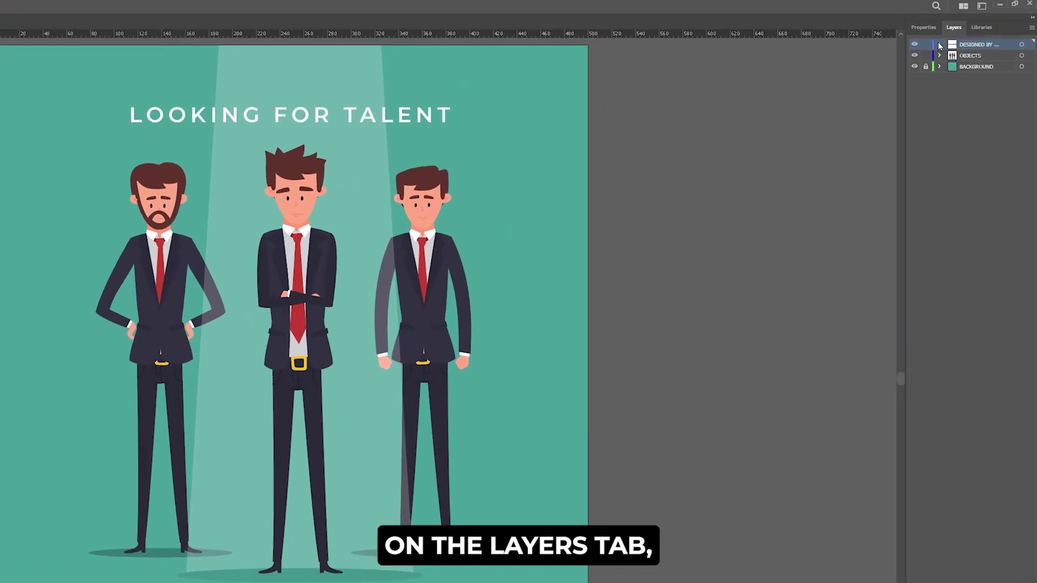
Step: Hide the DESIGNED BY FREEPIK and BACKGROUND layers
left_click(940, 45)
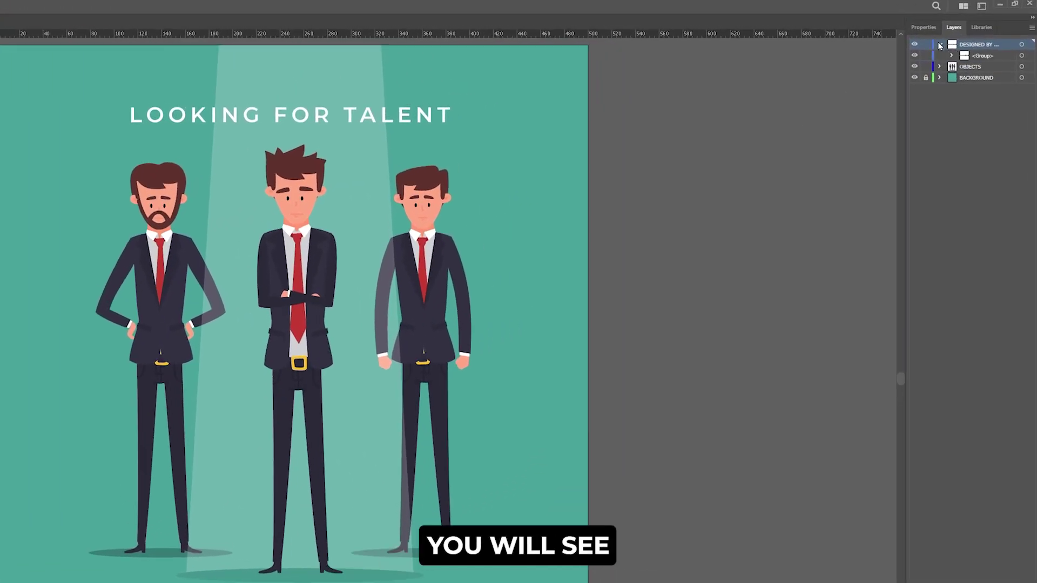
left_click(940, 45)
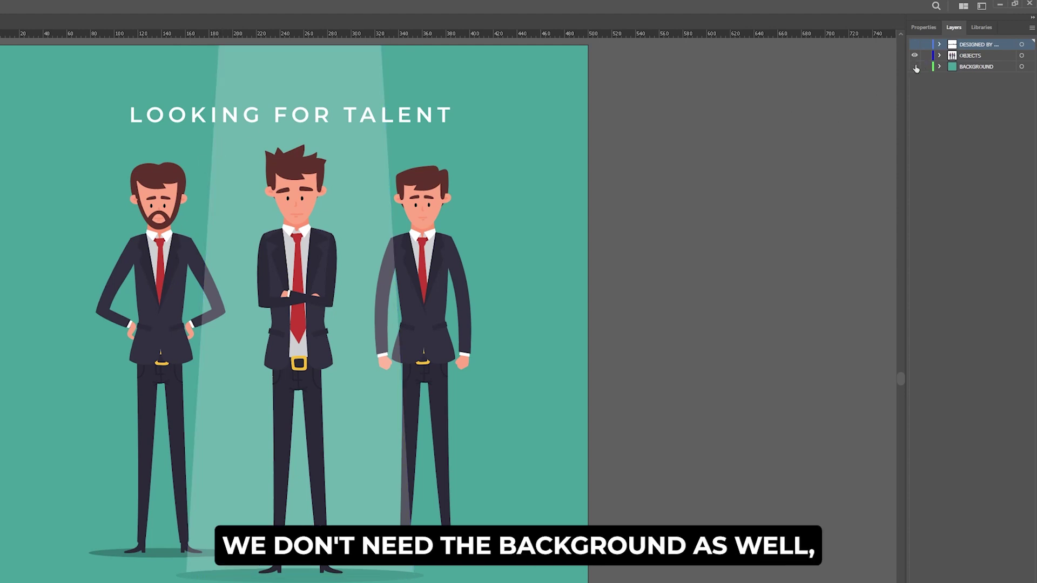
left_click(915, 67)
Step: In the OBJECTS layer, hide both spotlight and shadow paths and the bearded and middle men's groups, leaving the right-hand man
left_click(983, 56)
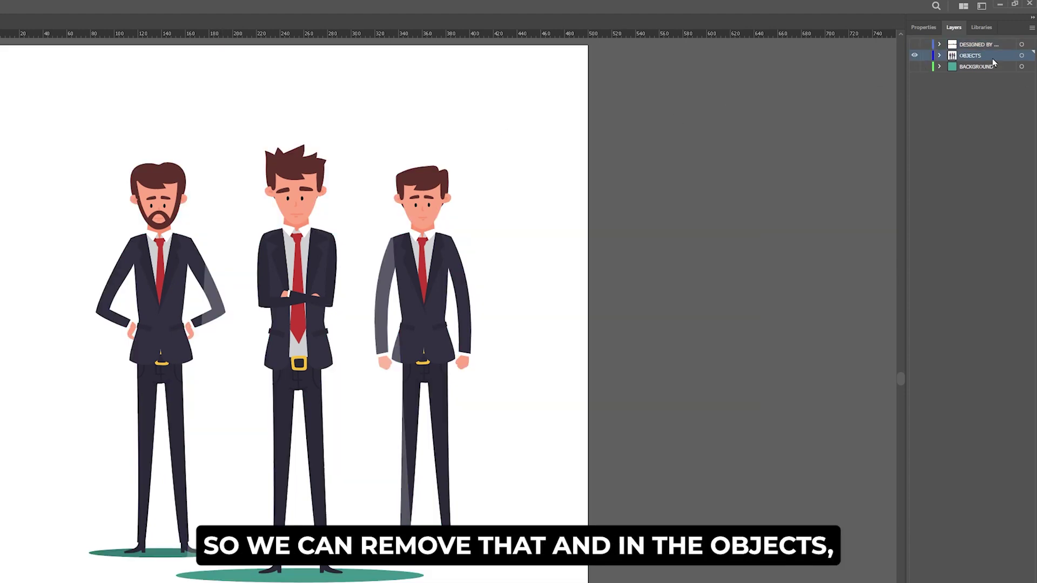
left_click(940, 56)
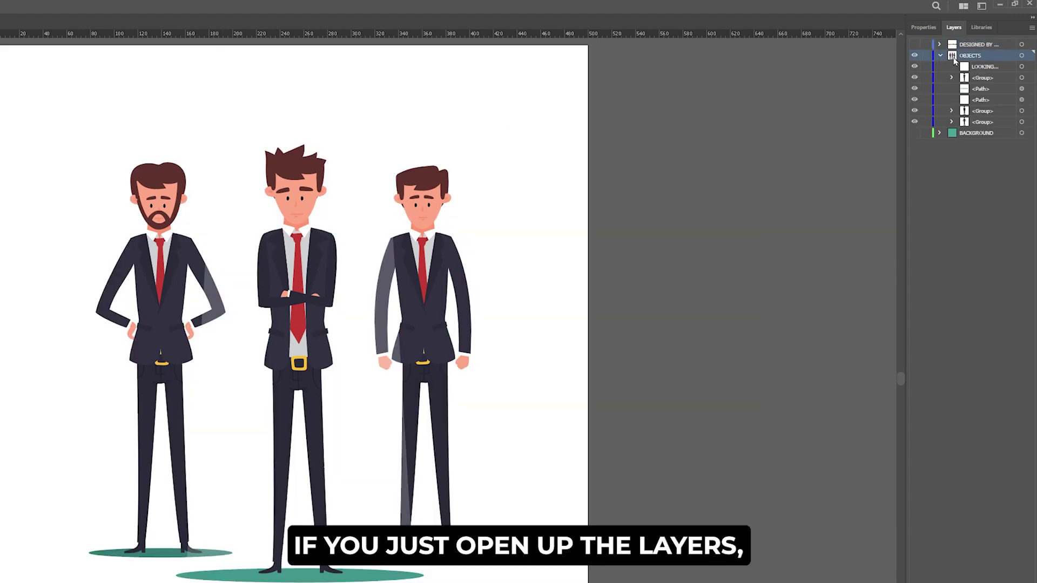
left_click(914, 111)
left_click(914, 111)
left_click(914, 100)
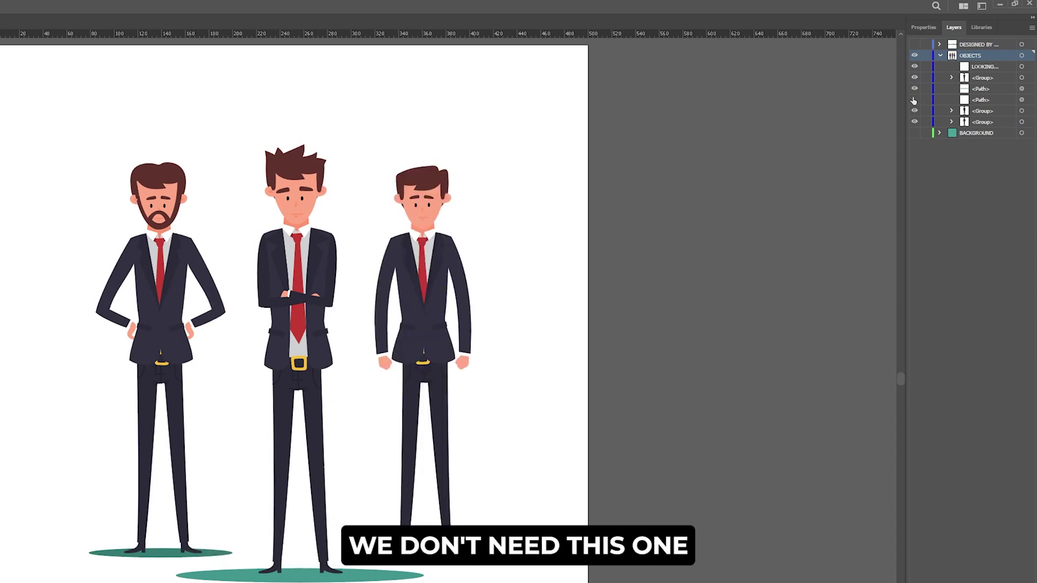
left_click(915, 89)
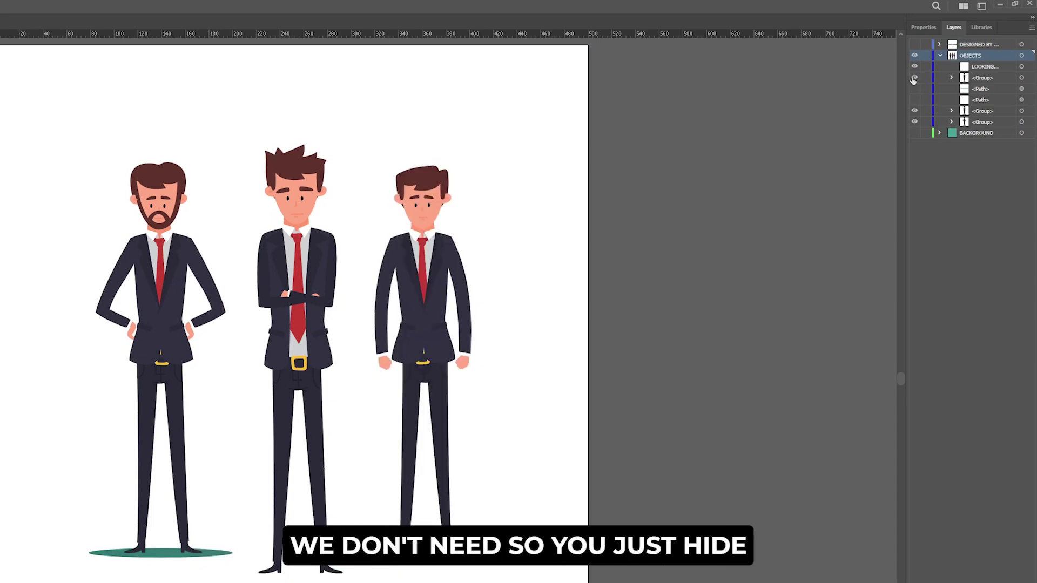
left_click(914, 77)
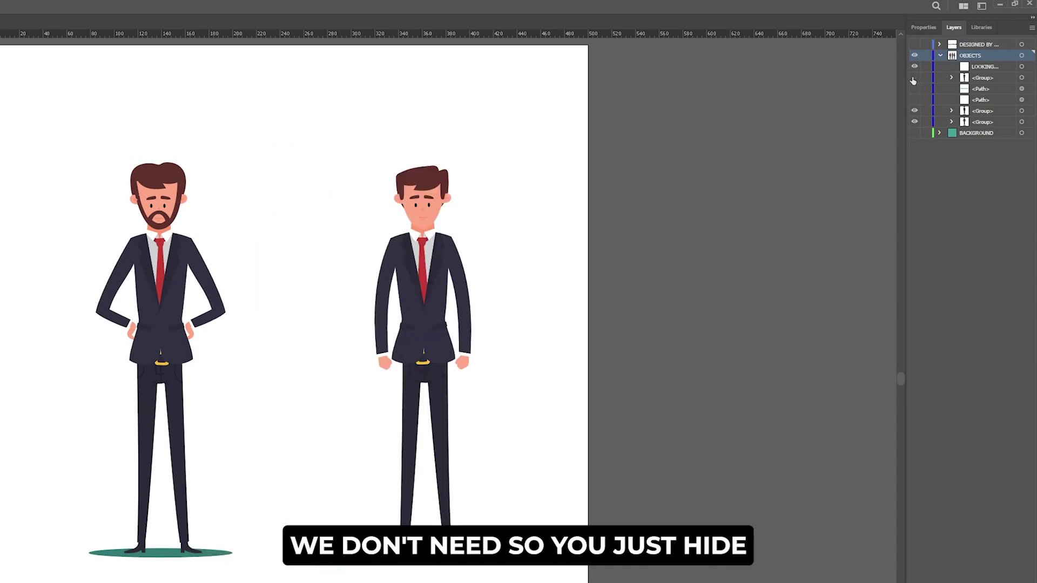
left_click(914, 122)
left_click(975, 113)
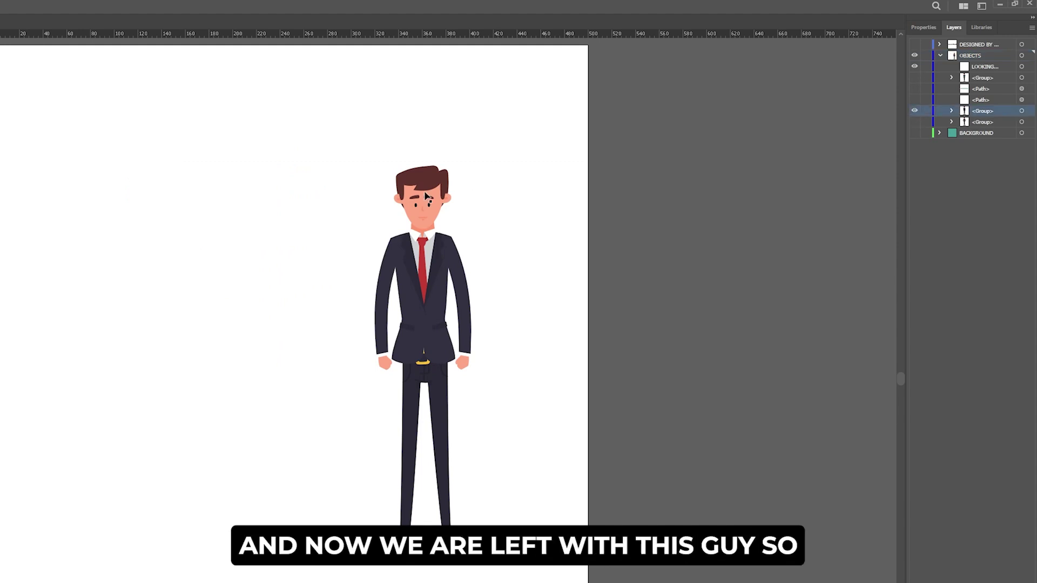
Step: Move the remaining man to about the centre of the artboard and deselect him
left_click_drag(489, 332, 519, 531)
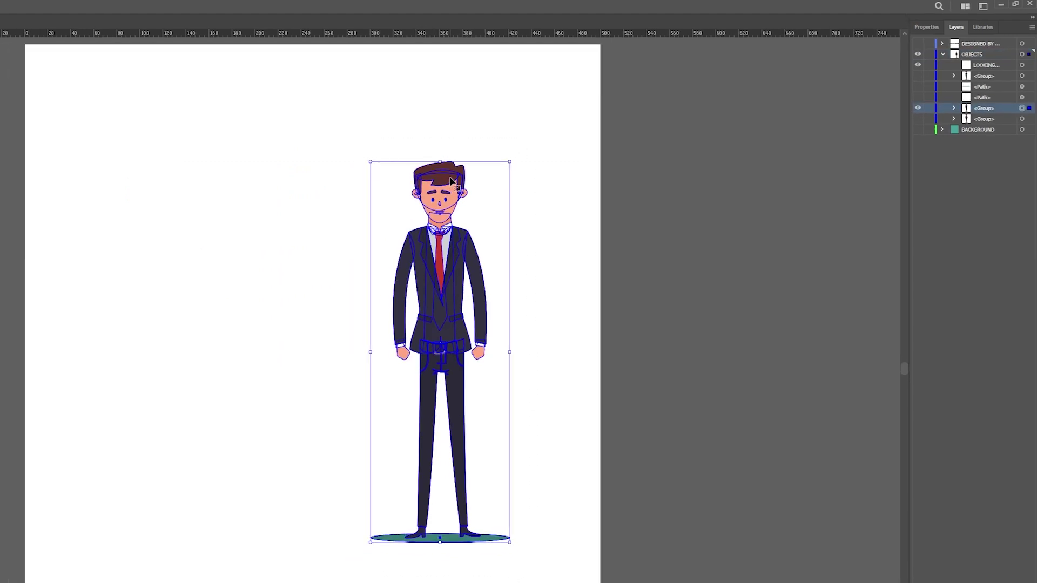
left_click_drag(427, 181, 405, 181)
left_click_drag(545, 144, 459, 110)
scroll(630, 203, "up", 2)
left_click(537, 301)
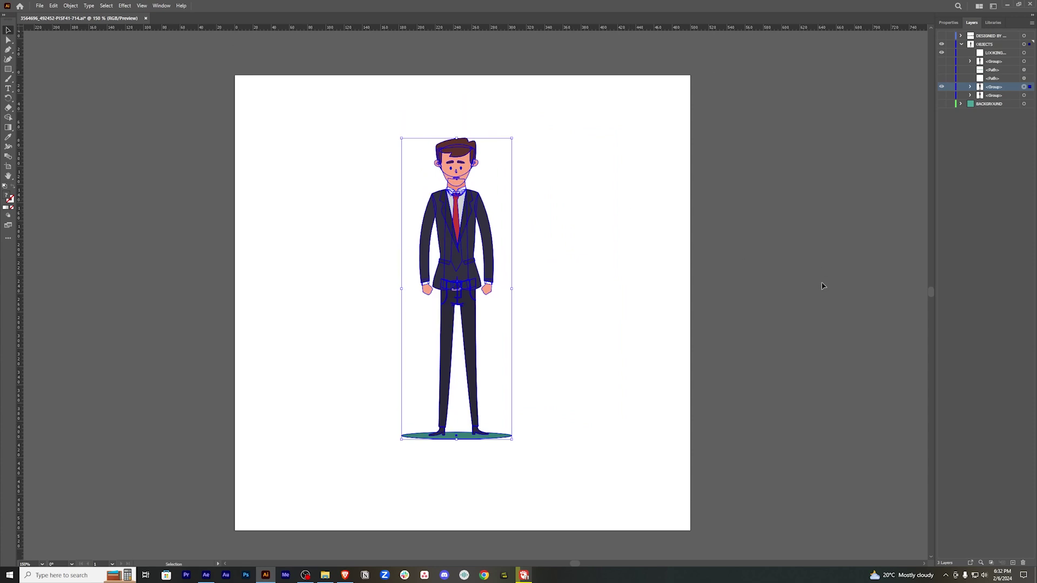
key("ctrl+equal")
Step: Expand the standing man's group and hide the shadow ellipse under his feet
left_click(449, 485)
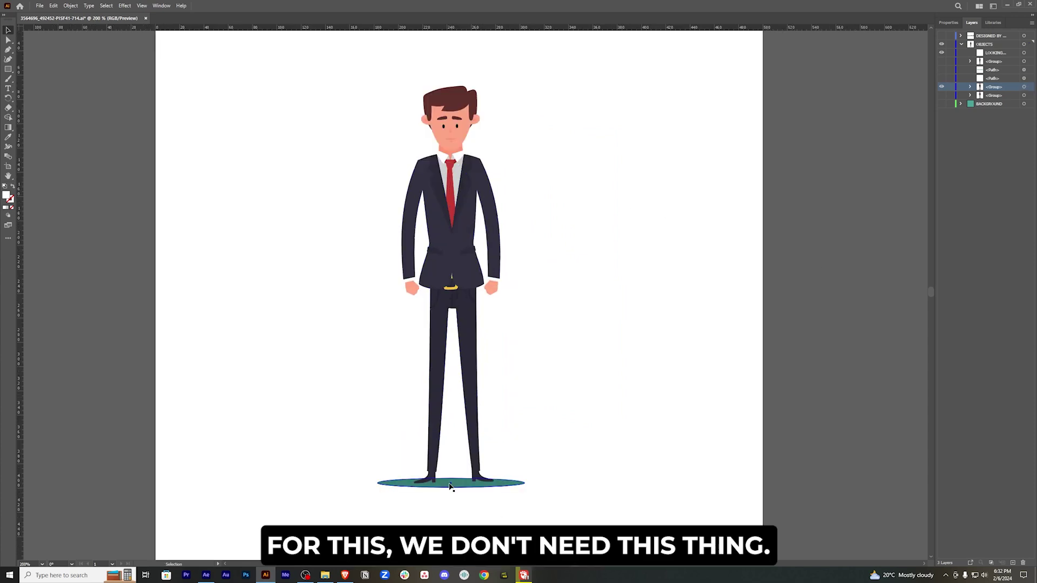
left_click(968, 87)
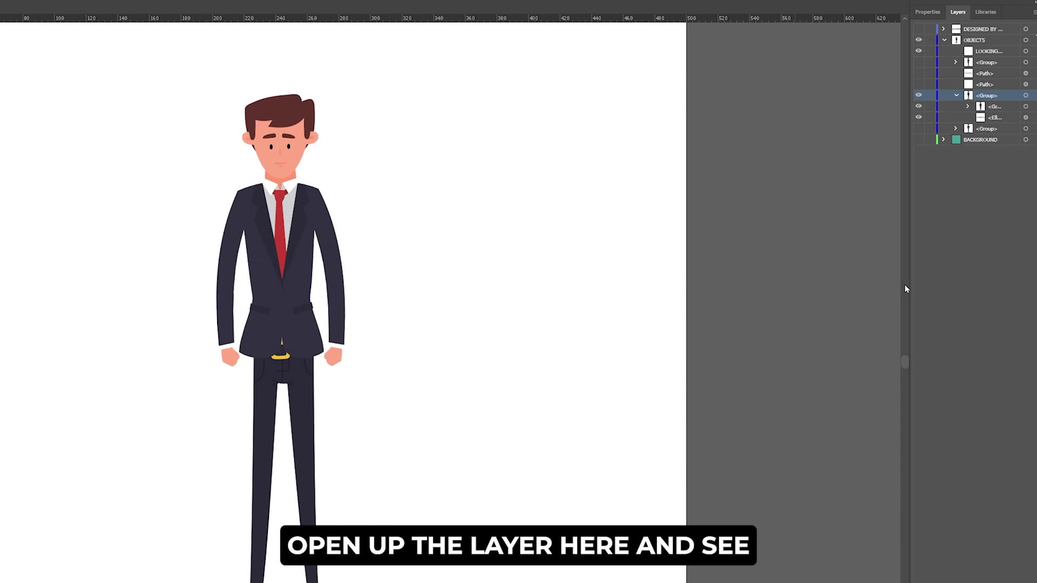
left_click_drag(906, 289, 734, 281)
left_click(830, 118)
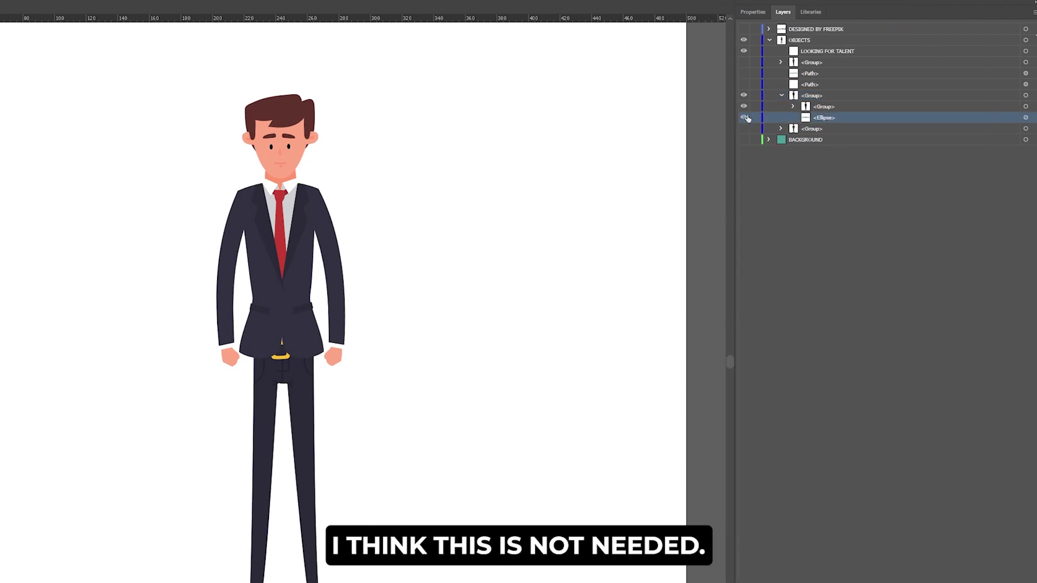
Step: Expand the man's main body group and its head group, and hide the paths forming his facial features
left_click(831, 107)
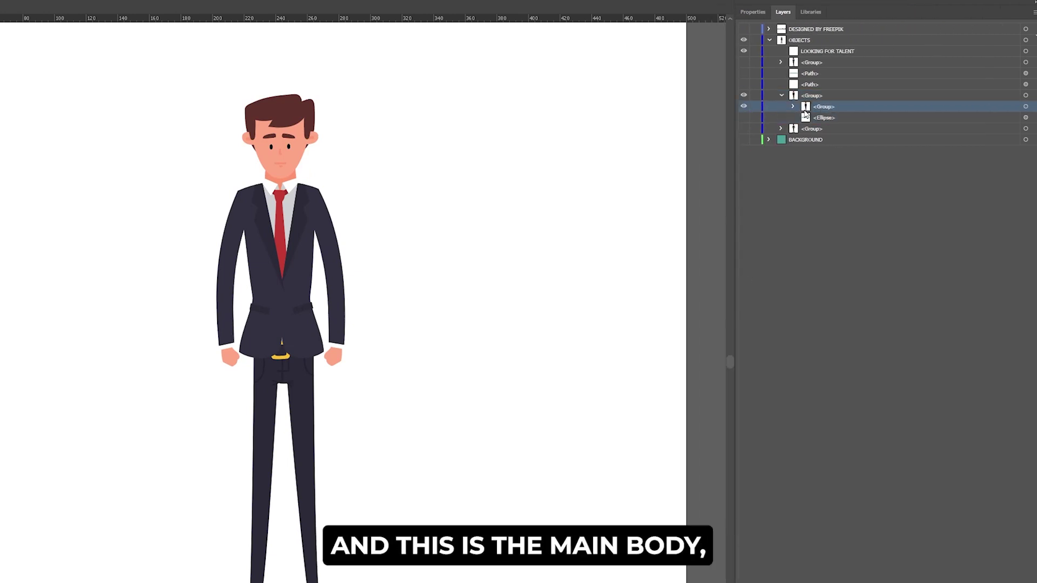
left_click(794, 108)
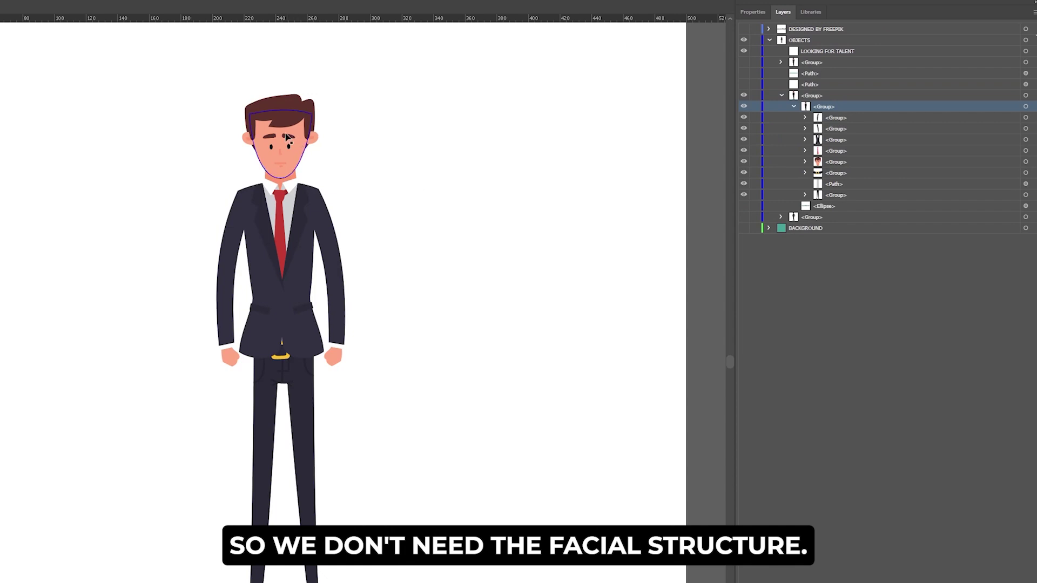
left_click(810, 162)
left_click(805, 162)
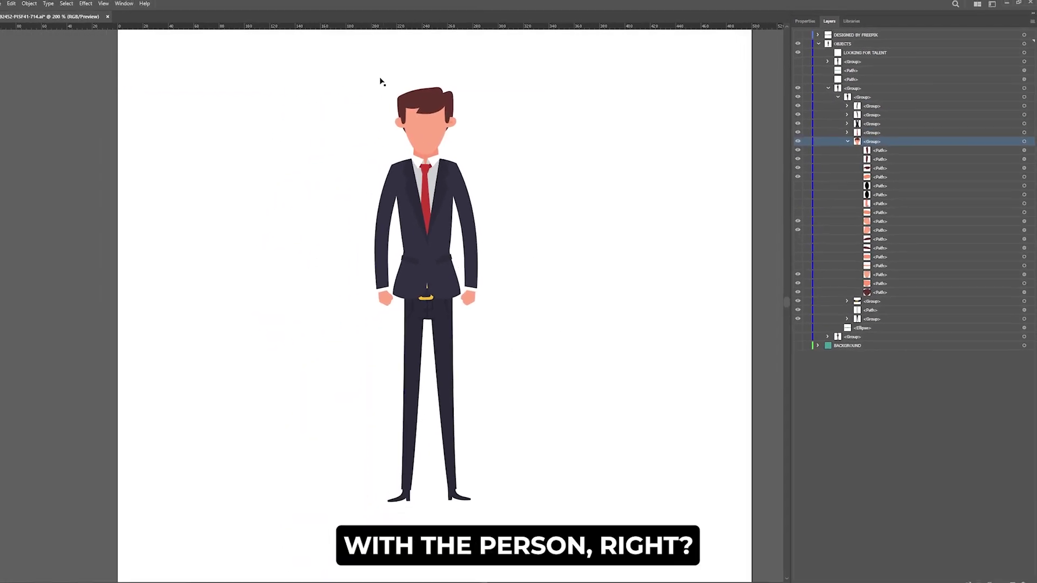
Step: Look at the reference video in After Effects and return to the man's artwork in Illustrator
key("ctrl+minus")
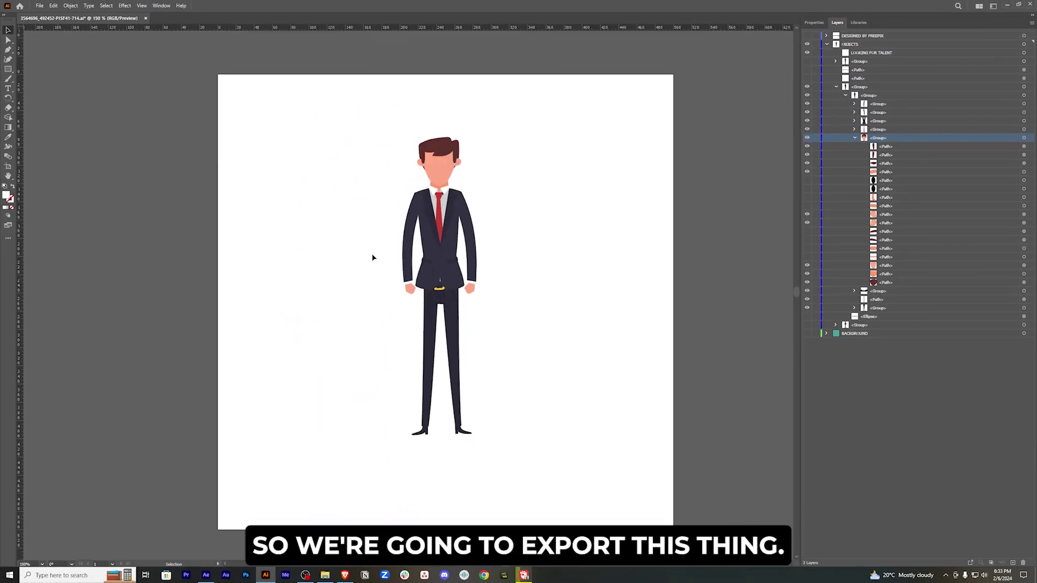
left_click(204, 576)
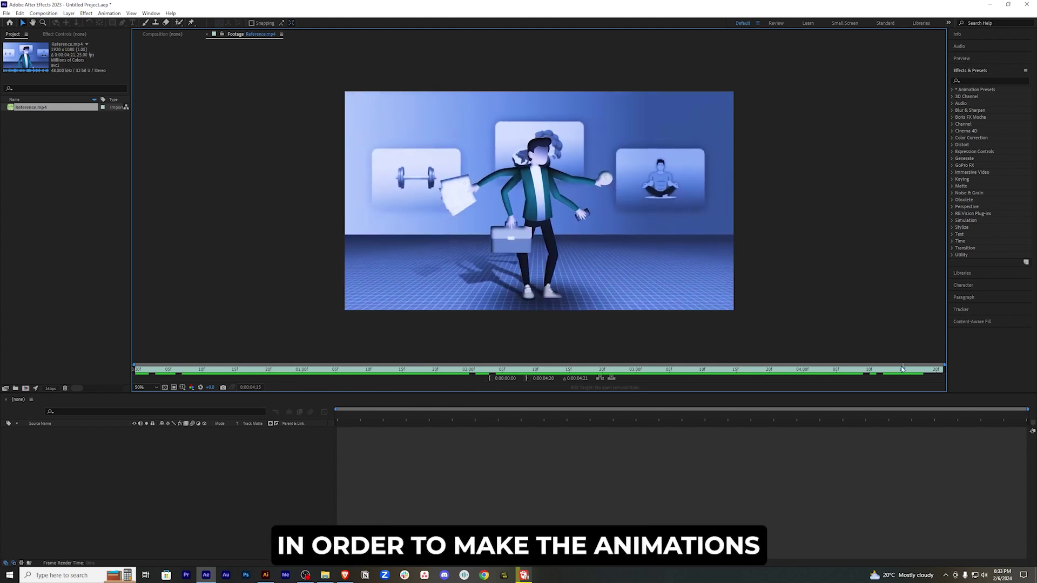
left_click(266, 575)
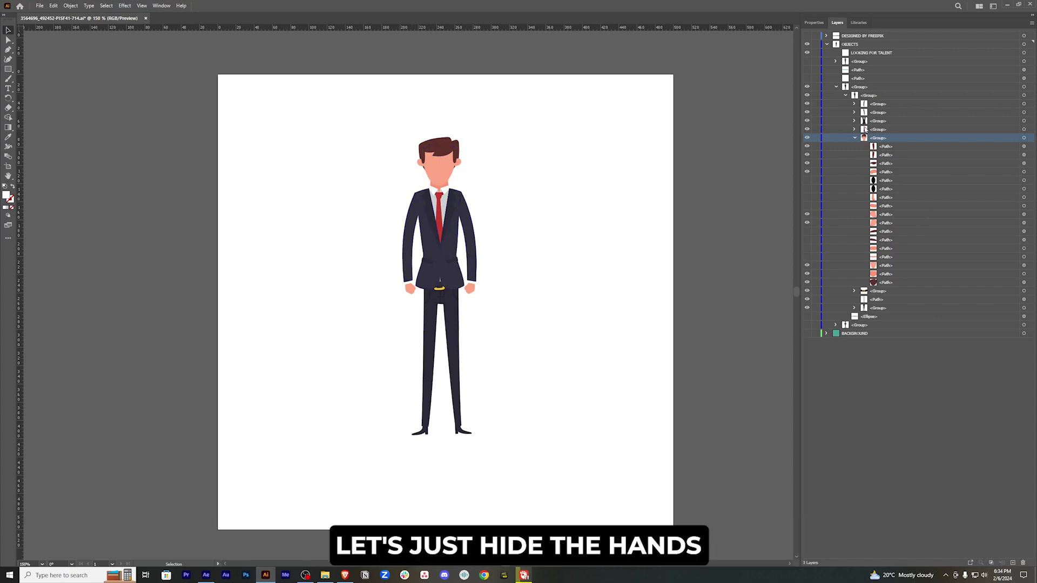
Step: Hide both arm groups of the man and select all the remaining visible artwork
left_click(807, 104)
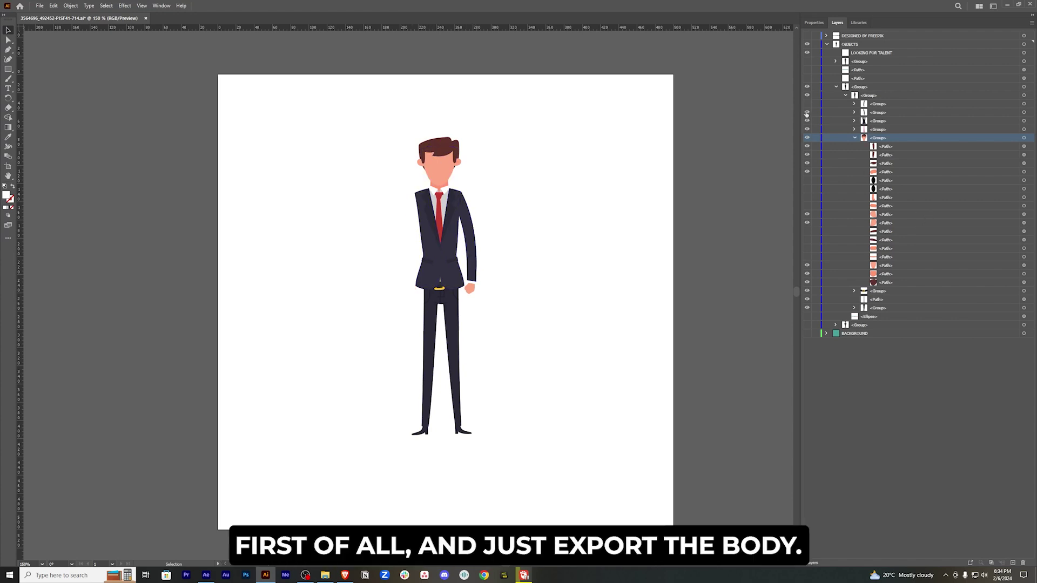
left_click(807, 113)
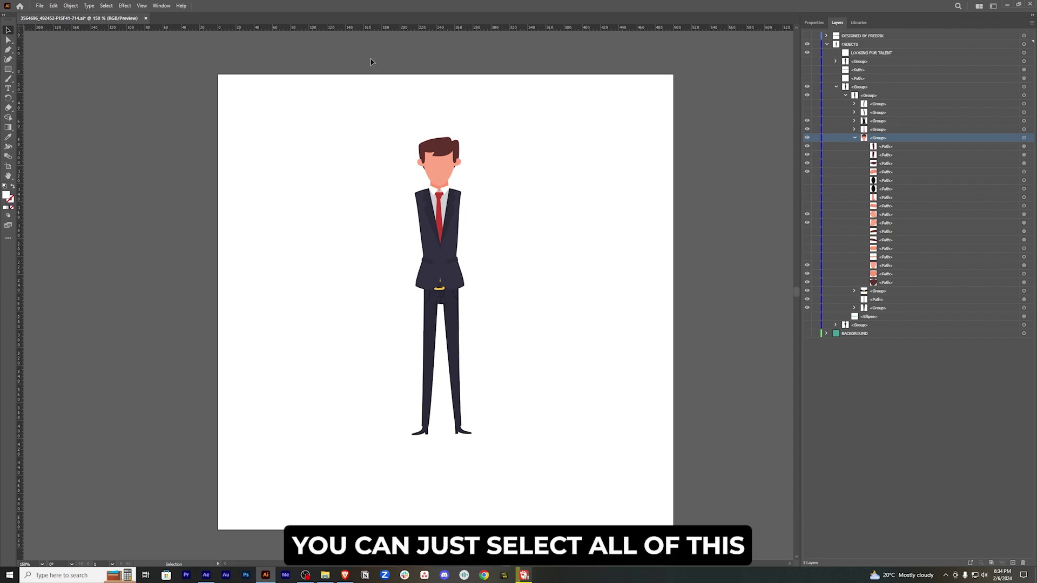
key("ctrl+a")
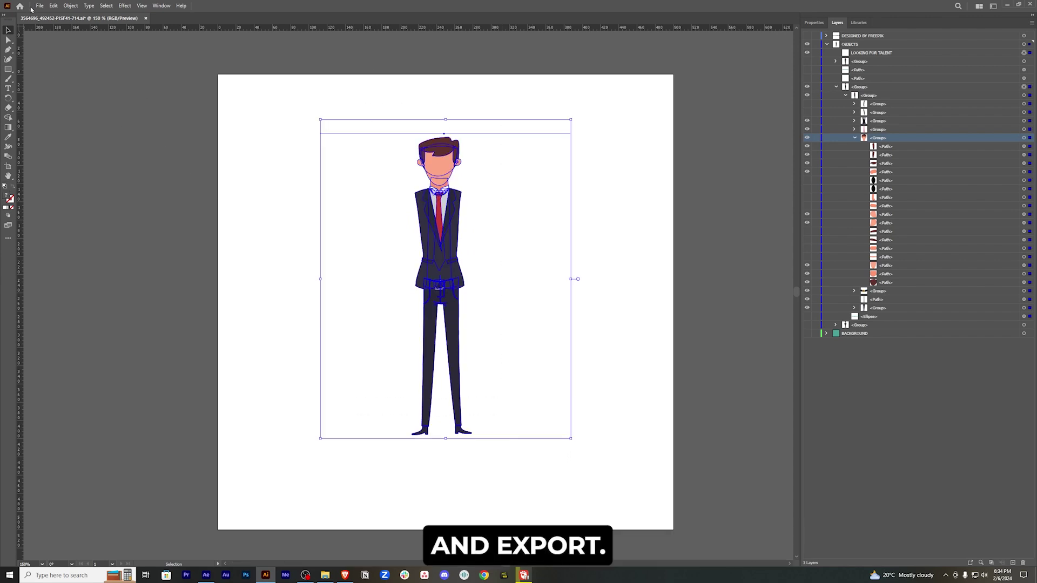
Step: Export the armless body as a PNG in folder 10 at High (300 ppi) resolution and deselect the artwork
left_click(40, 5)
mouse_move(157, 185)
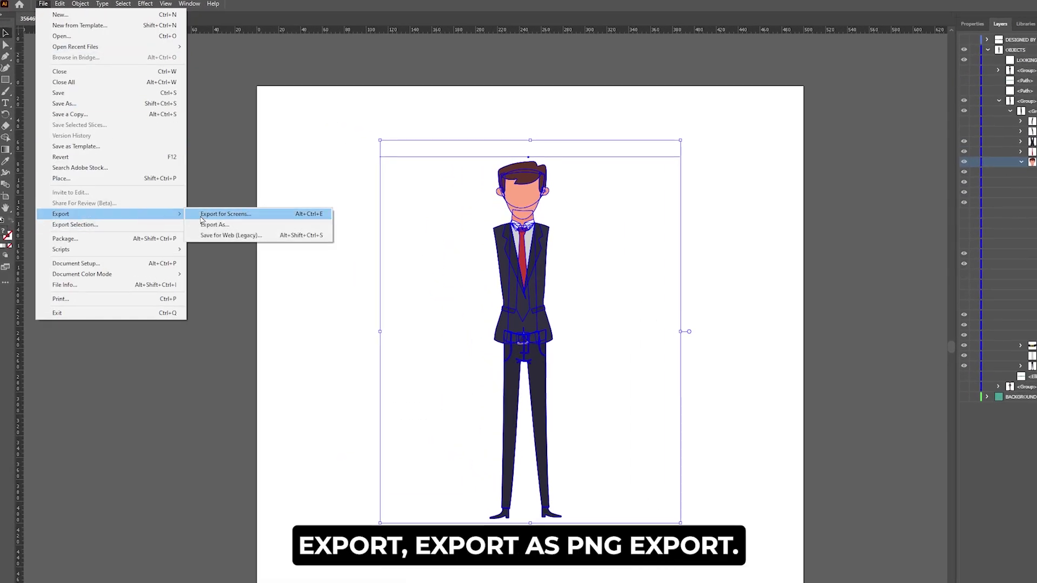
left_click(215, 225)
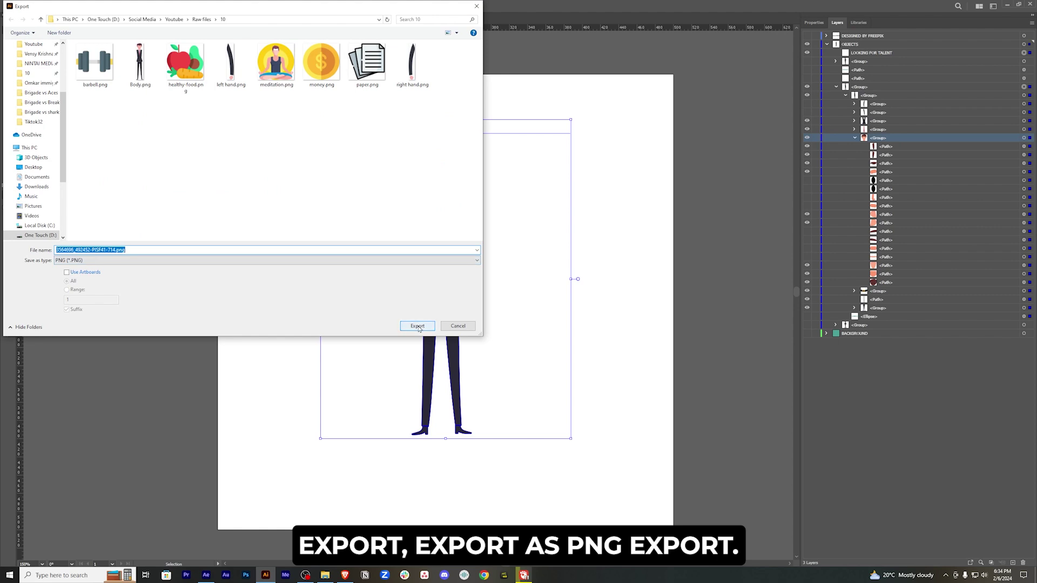
left_click(418, 326)
left_click(514, 284)
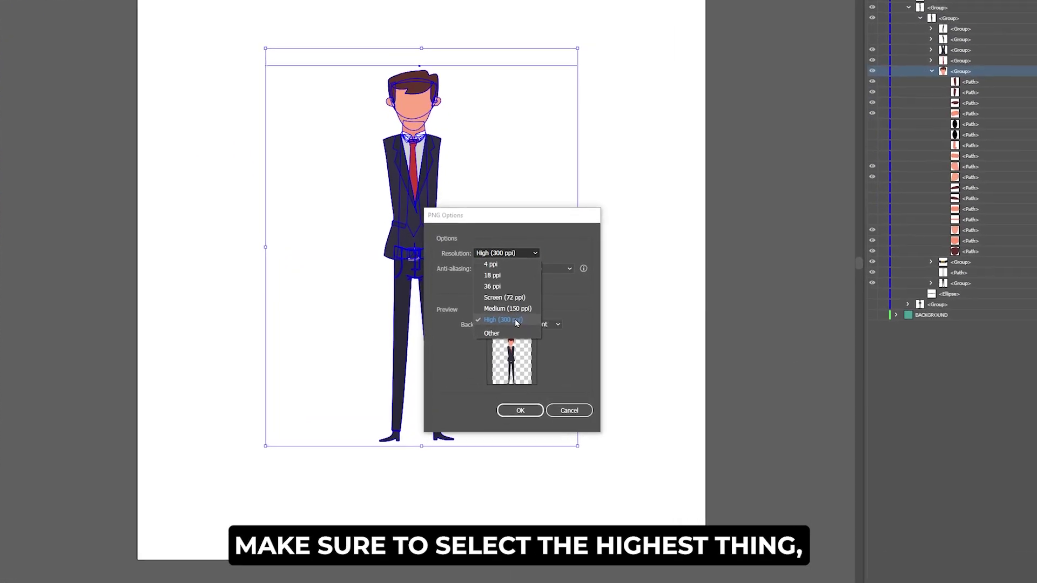
left_click(515, 322)
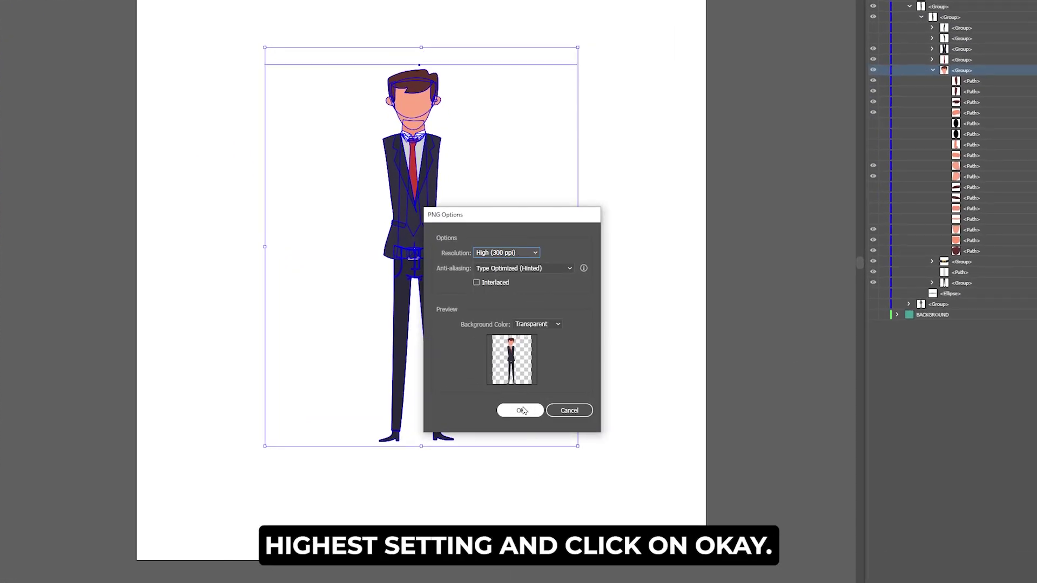
left_click(522, 411)
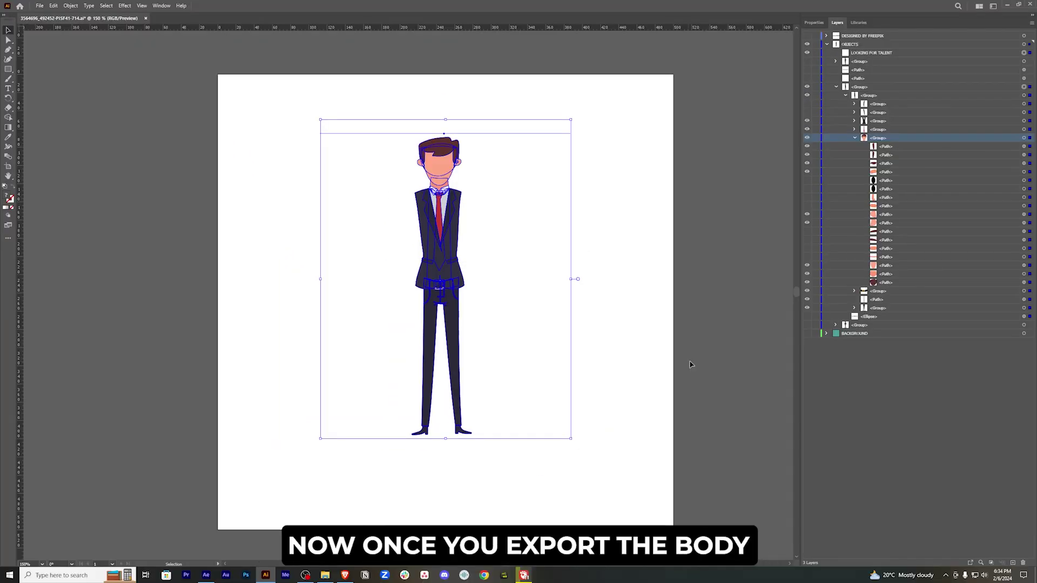
left_click(698, 365)
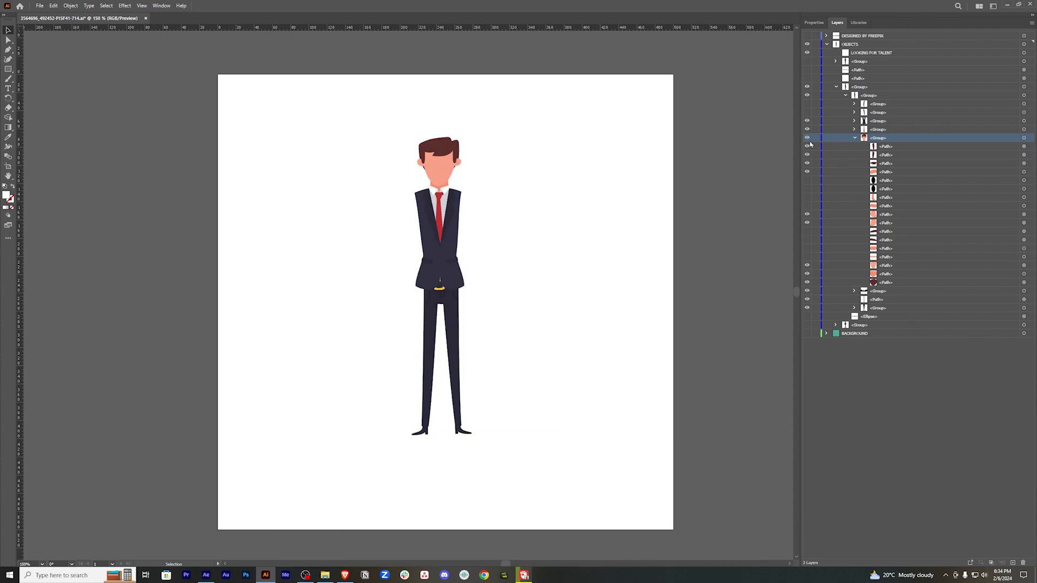
Step: Show only the first arm group by making it visible and hiding the torso, tie, head, legs and other body parts
left_click(808, 105)
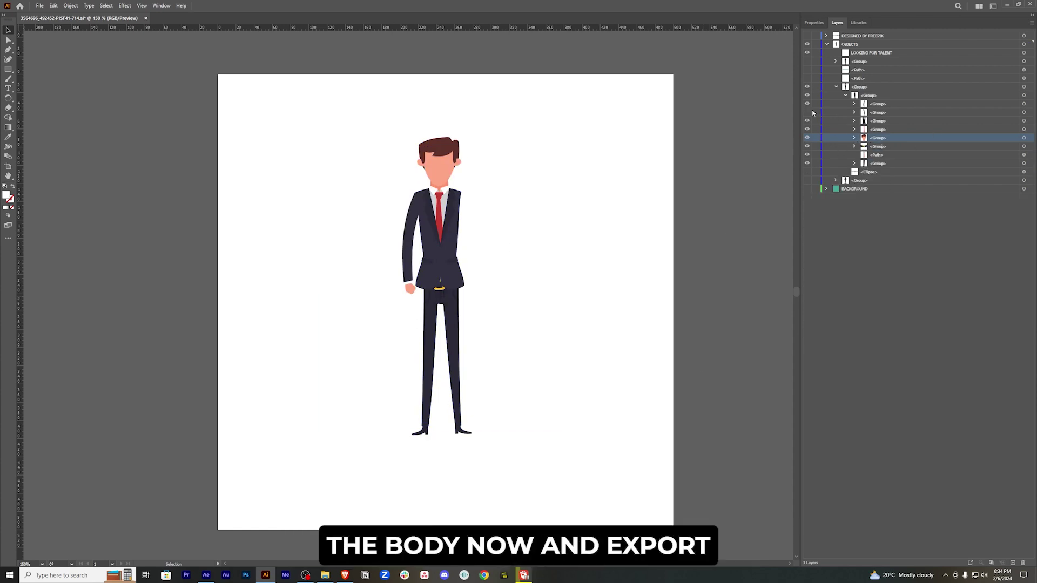
left_click_drag(809, 122, 808, 165)
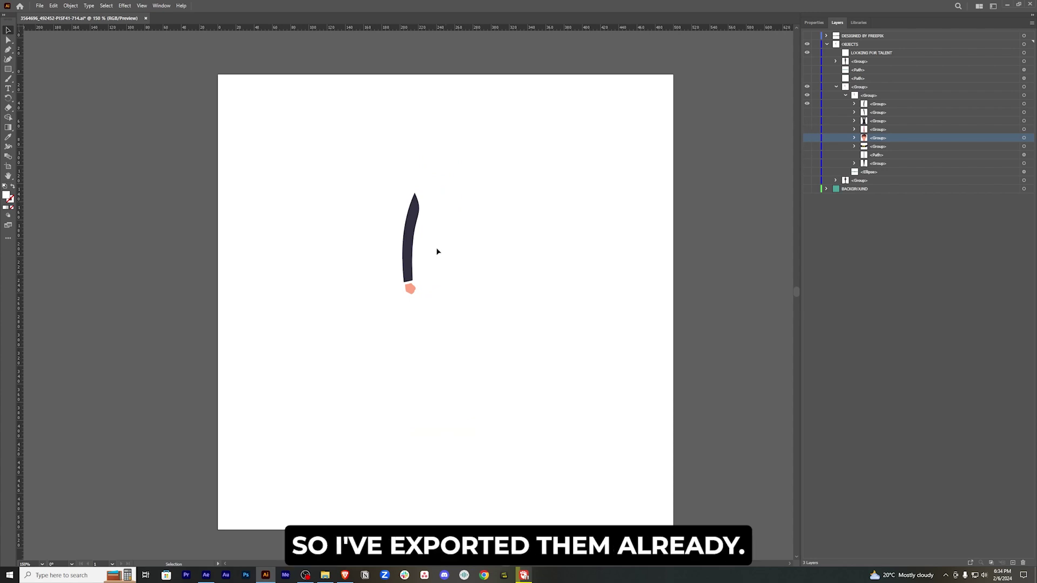
Step: Find Body.png, left hand.png and right hand.png in folder 10 and import all three into the After Effects project
left_click(326, 576)
left_click(163, 51)
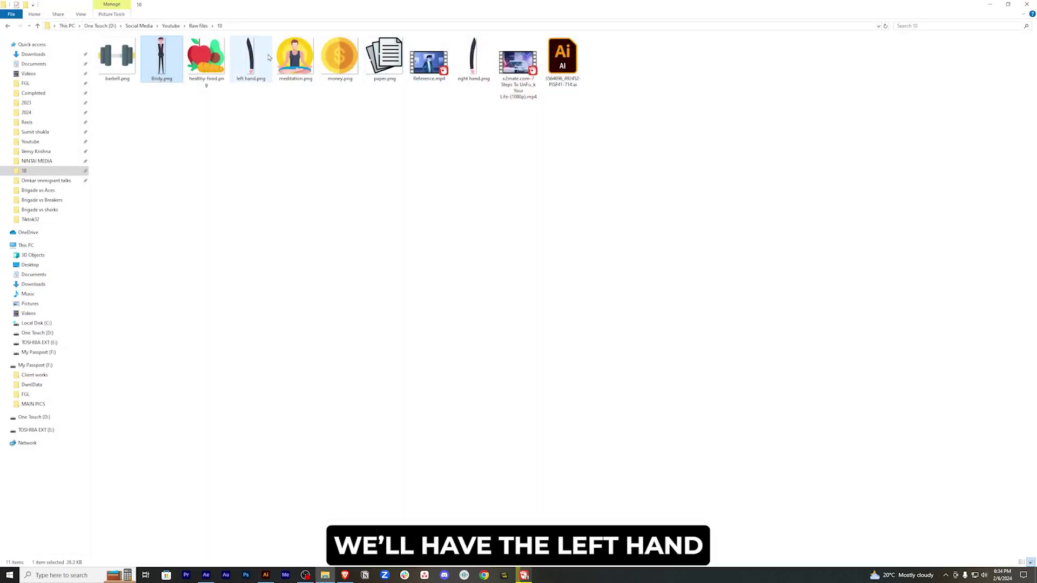
left_click(262, 58)
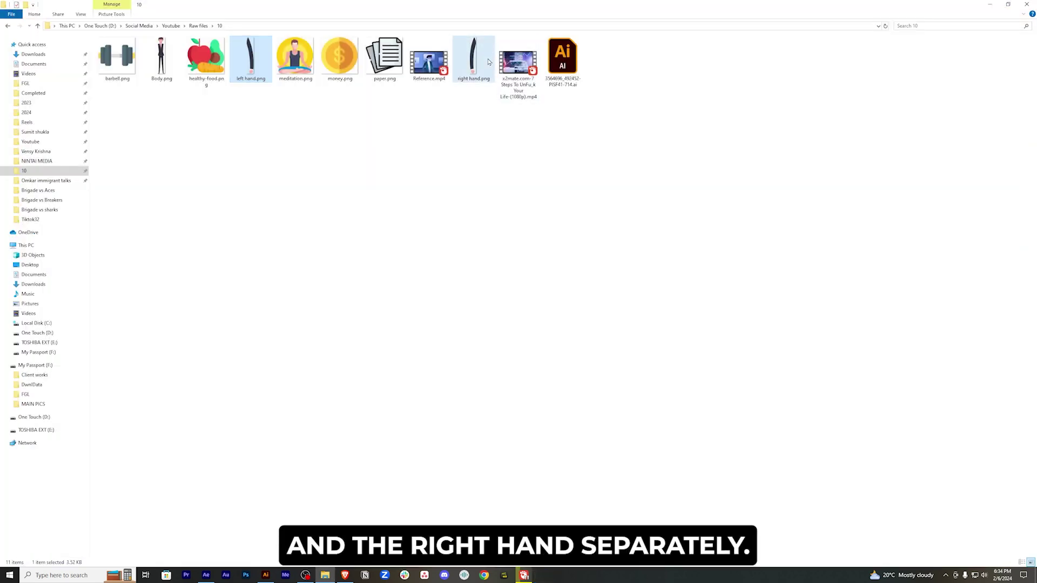
double_click(491, 63)
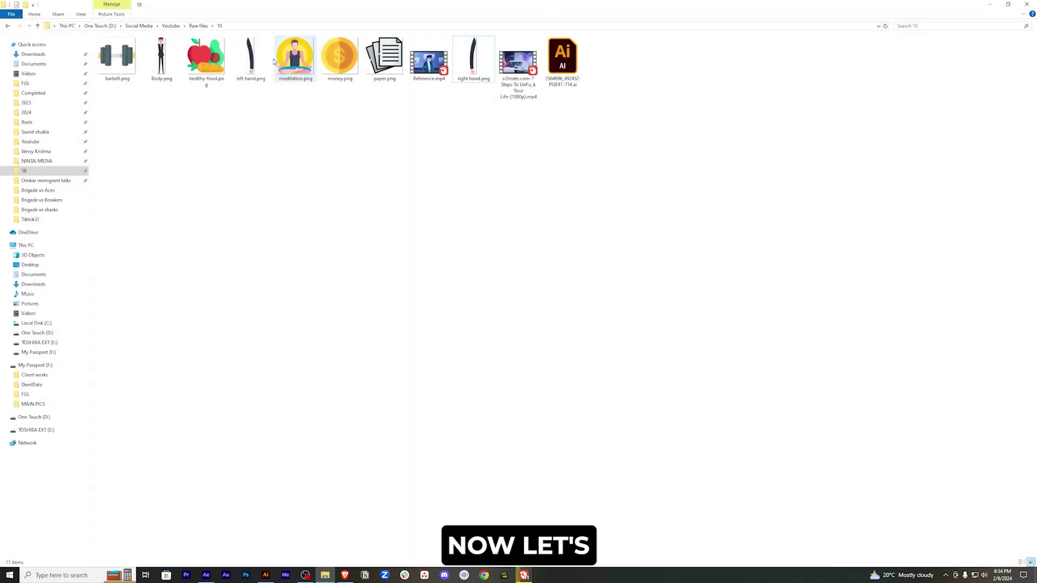
left_click(162, 57)
left_click(251, 57, "ctrl")
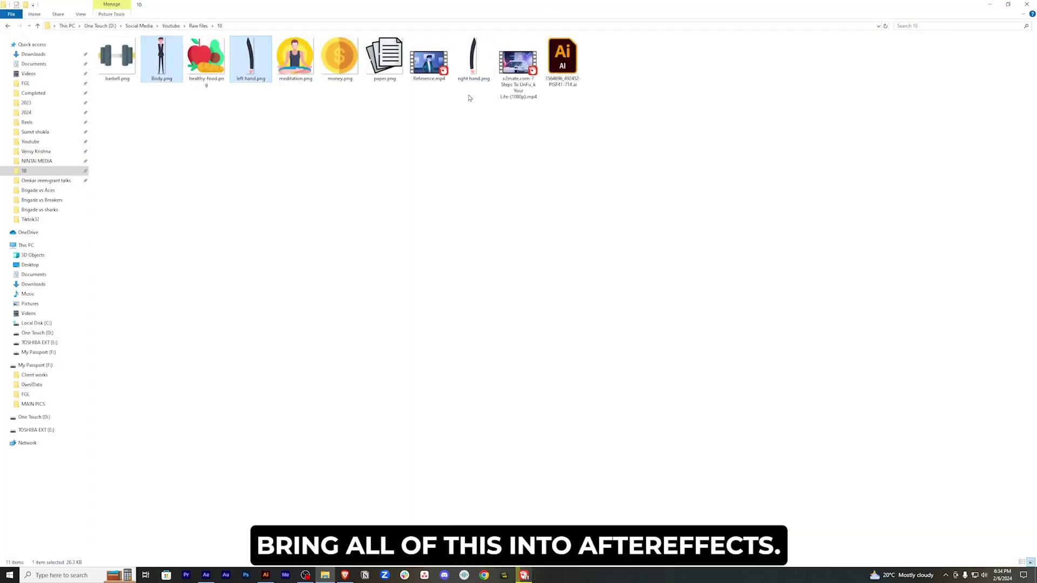
left_click(474, 58, "ctrl")
left_click_drag(473, 57, 53, 231)
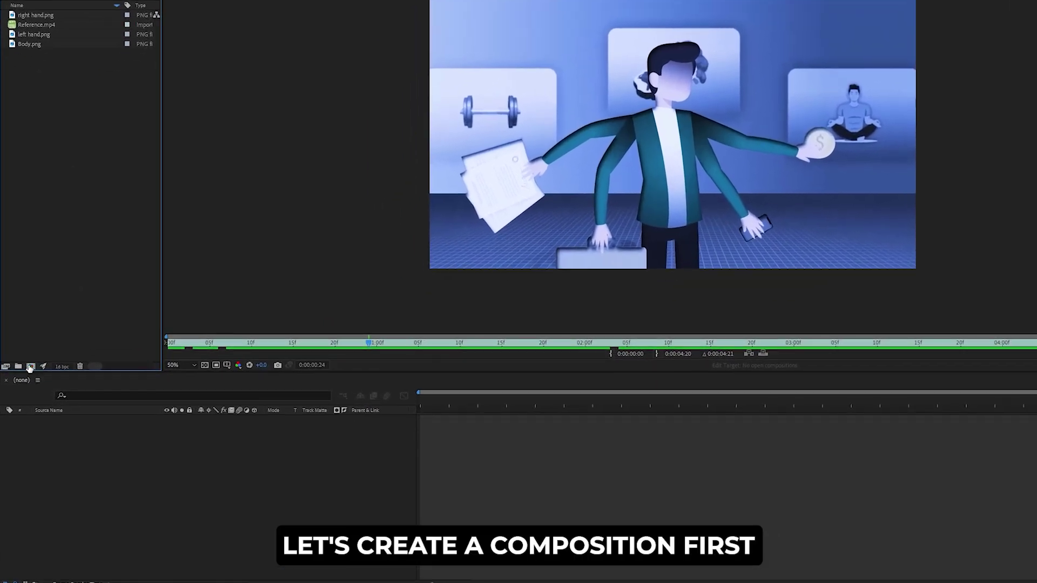
Step: Create a new 1920 x 1080 px composition named Main
left_click(30, 367)
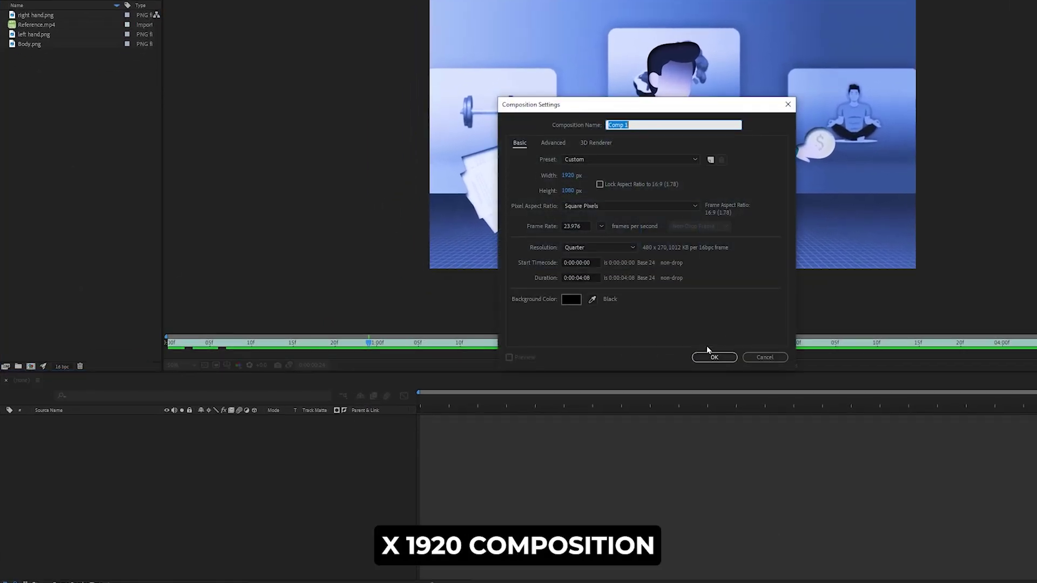
type("Main")
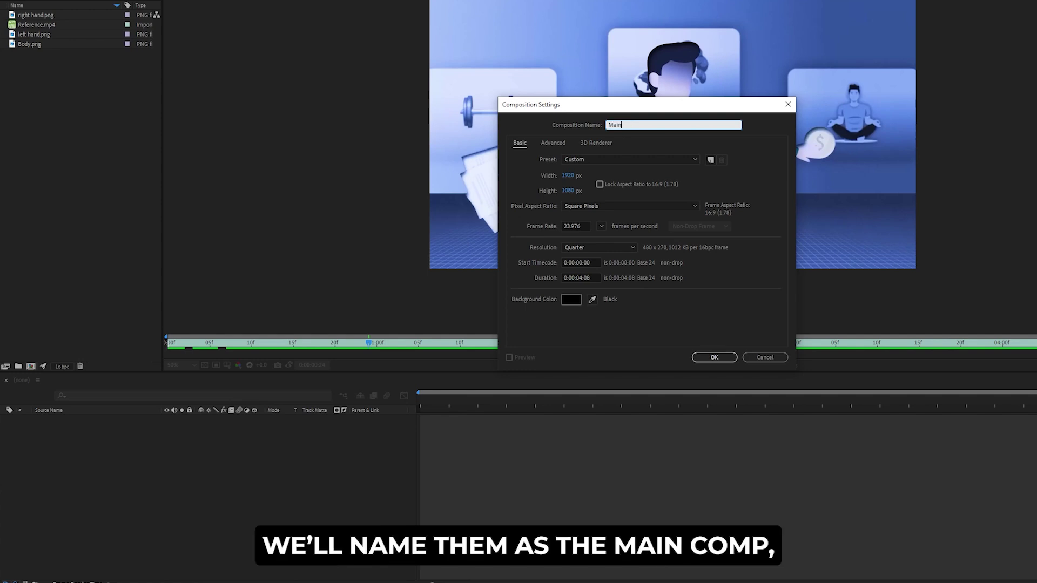
left_click(714, 357)
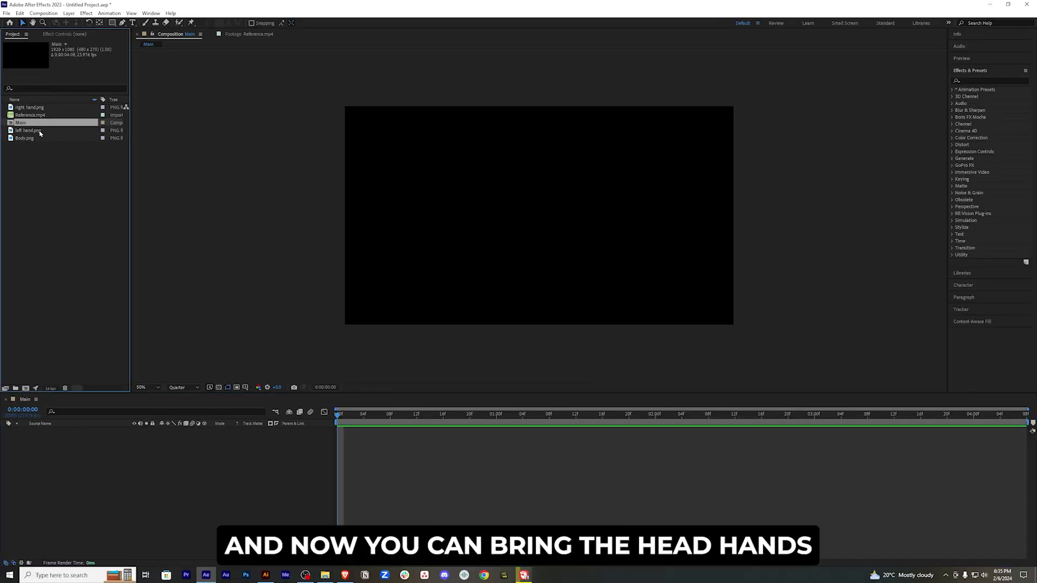
Step: Add right hand.png, left hand.png and Body.png together as layers in the Main composition
left_click(34, 108)
left_click(37, 131, "ctrl")
left_click(41, 139, "ctrl")
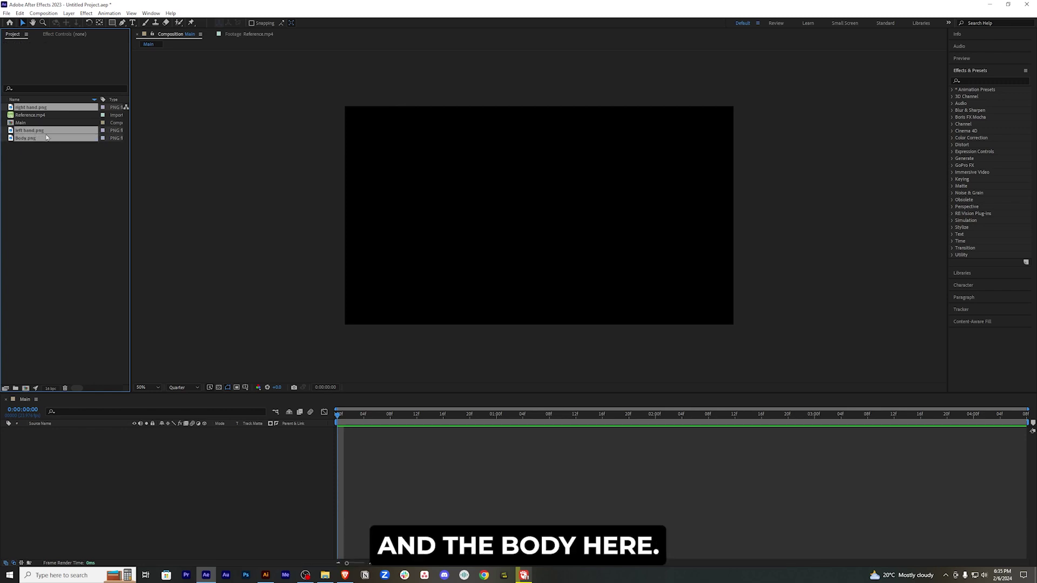
left_click_drag(46, 134, 111, 457)
Step: Scale the Body.png layer down to 67% so the whole figure fits inside the frame
scroll(691, 233, "down", 2)
left_click(69, 445)
key("s")
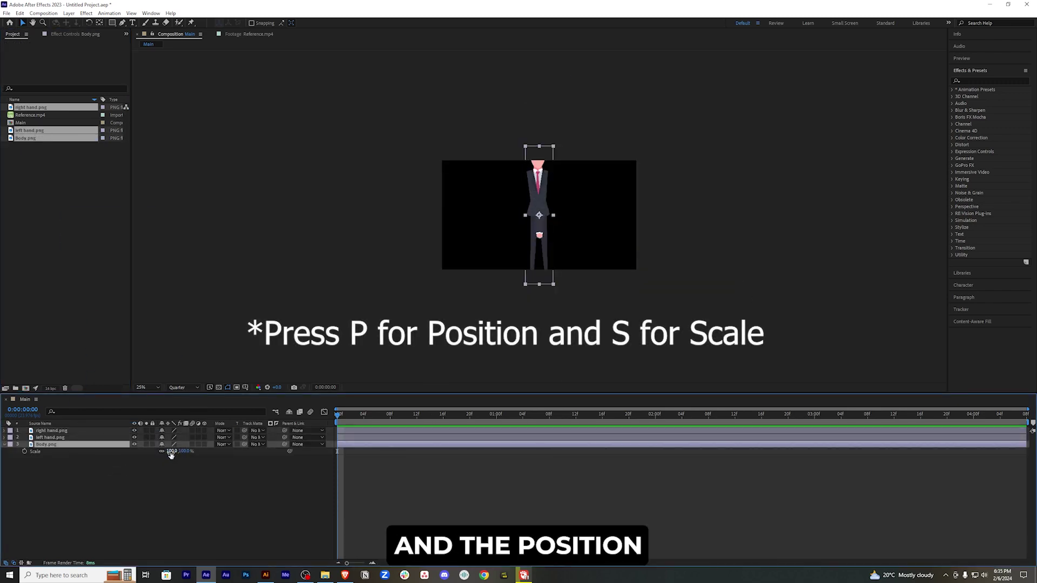
left_click_drag(171, 455, 157, 457)
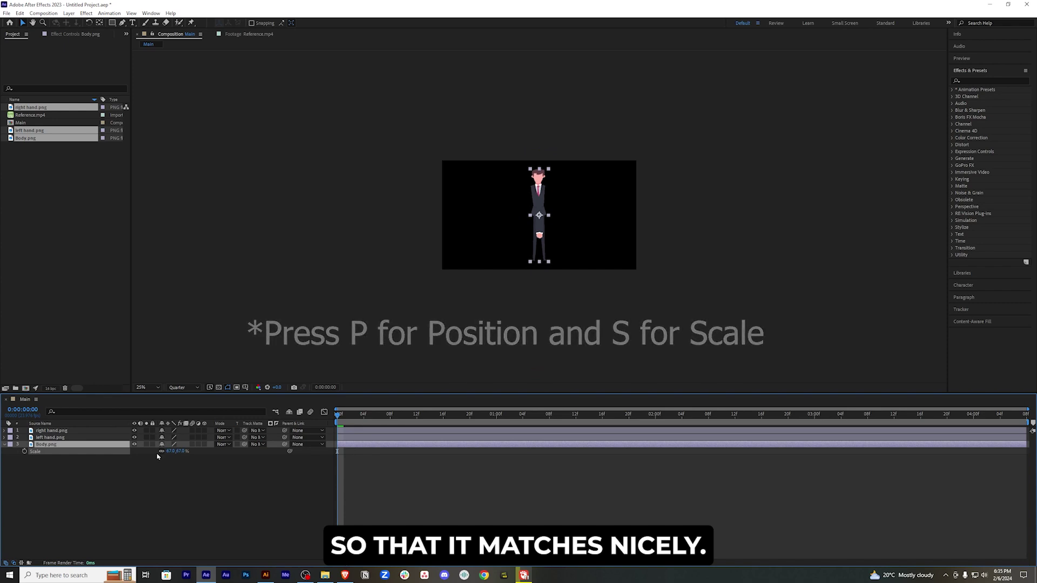
Step: Reveal the Scale property of the left hand layer and the Scale and Position properties of the right hand layer
left_click(72, 438)
key("s")
left_click(68, 431)
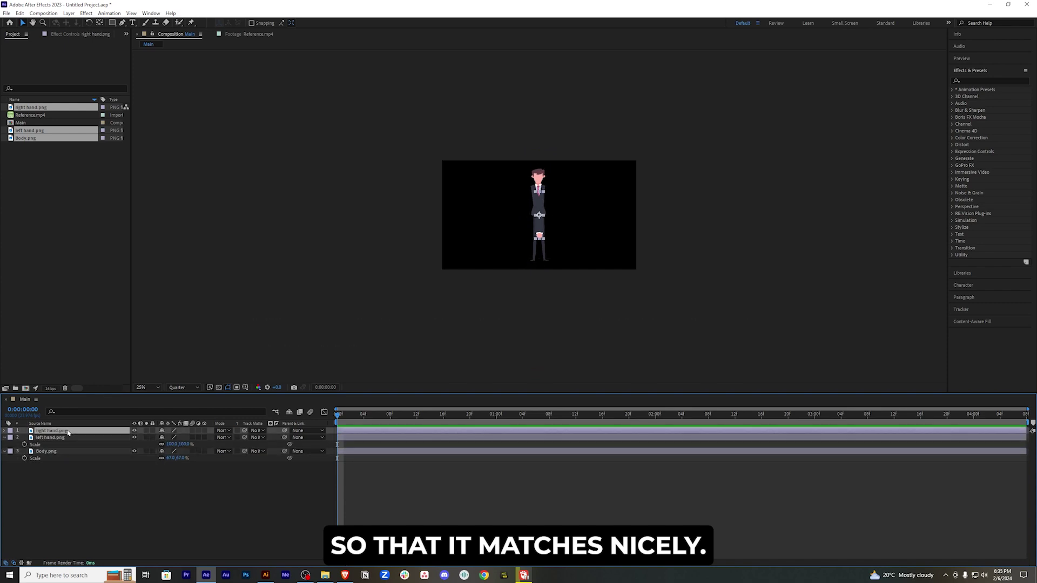
key("s")
key("shift+p")
Step: Set the composition preview resolution to Full and enlarge the composition viewer by shrinking the timeline area
scroll(645, 239, "up", 3)
scroll(644, 239, "down", 1)
left_click(184, 388)
left_click(182, 406)
left_click_drag(591, 394, 590, 443)
scroll(575, 303, "up", 2)
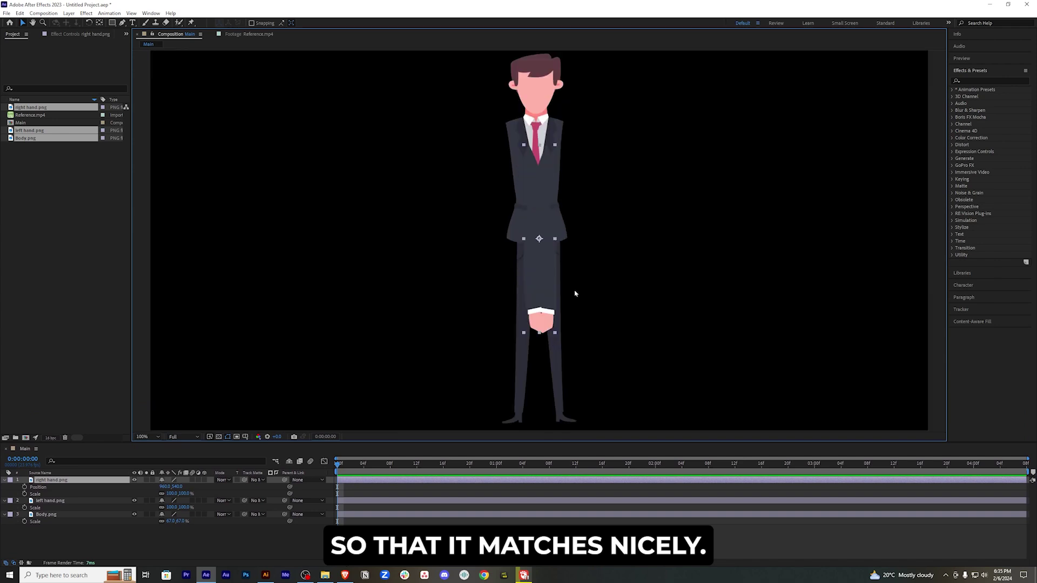
Step: Move the left hand layer outward so its upper end sits beside the body's shoulder
left_click(79, 502)
left_click_drag(537, 270, 575, 246)
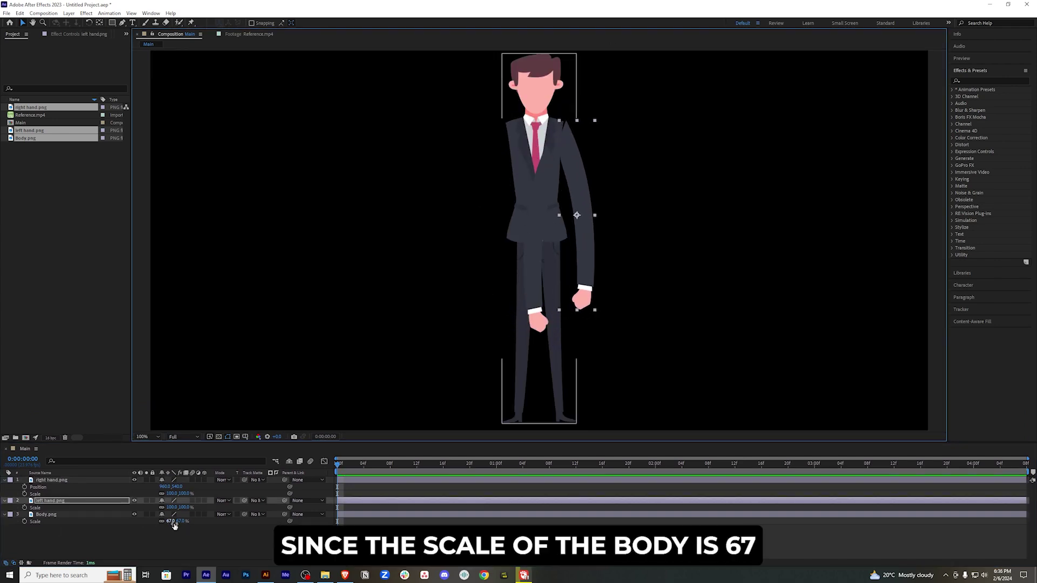
Step: Set the Body.png layer's scale to 65%
scroll(535, 255, "down", 2)
left_click(170, 522)
type("65")
key("Return")
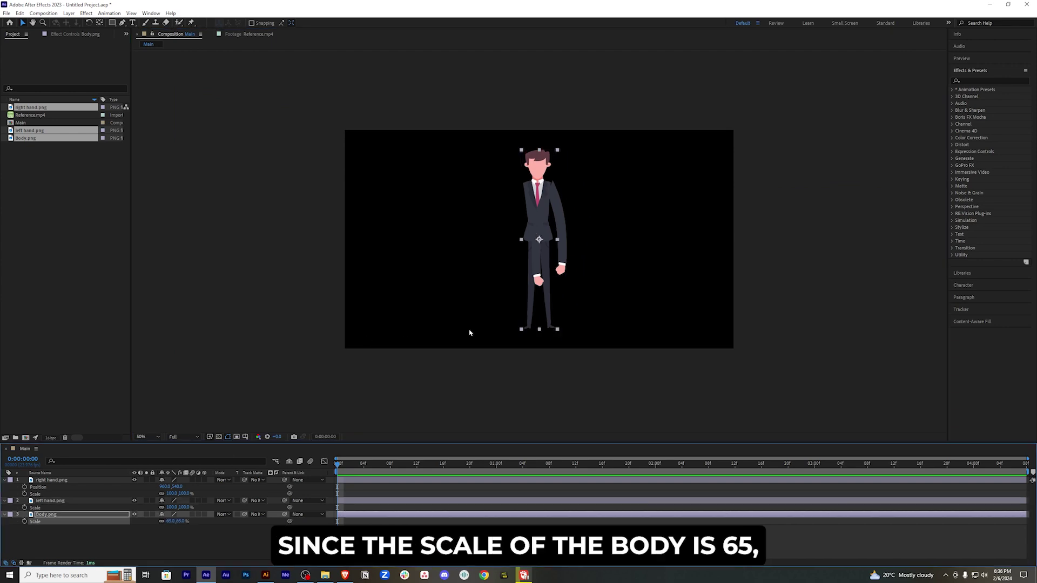
Step: Set the scale of both the left hand and right hand layers to 65% to match the body
scroll(470, 331, "up", 1)
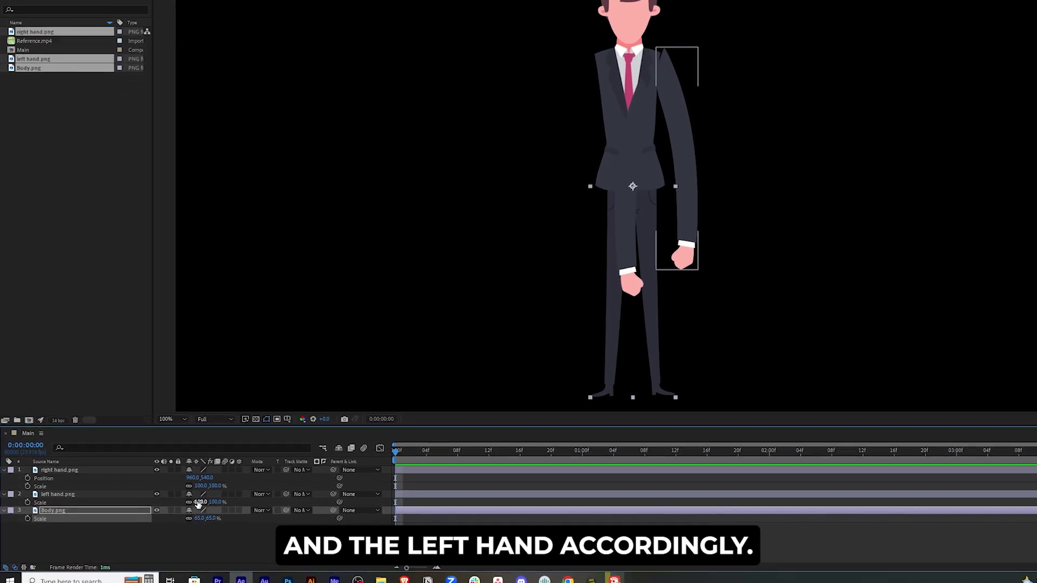
left_click(201, 503)
type("65")
key("Return")
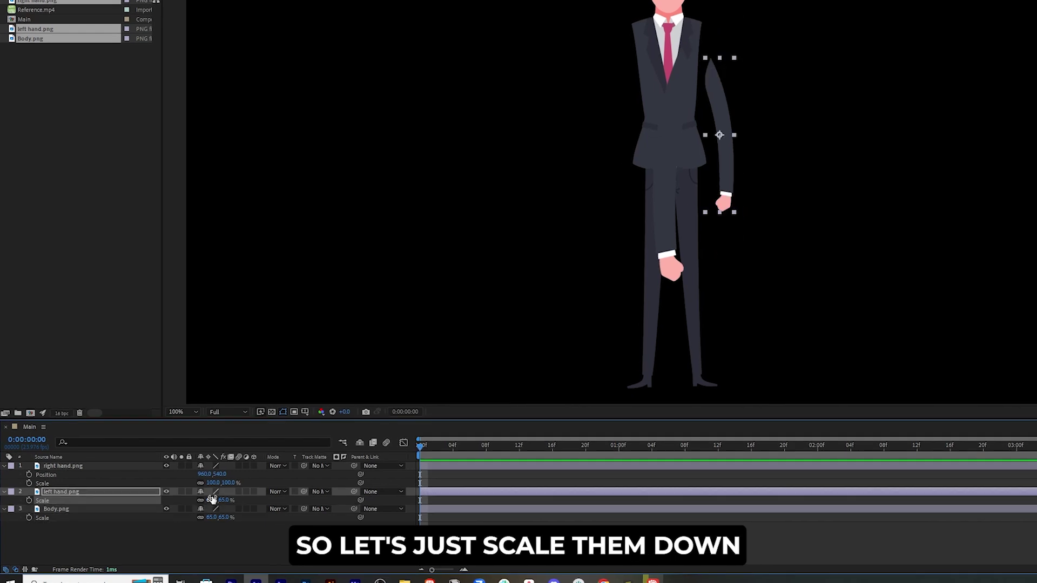
left_click(213, 483)
type("65")
key("Return")
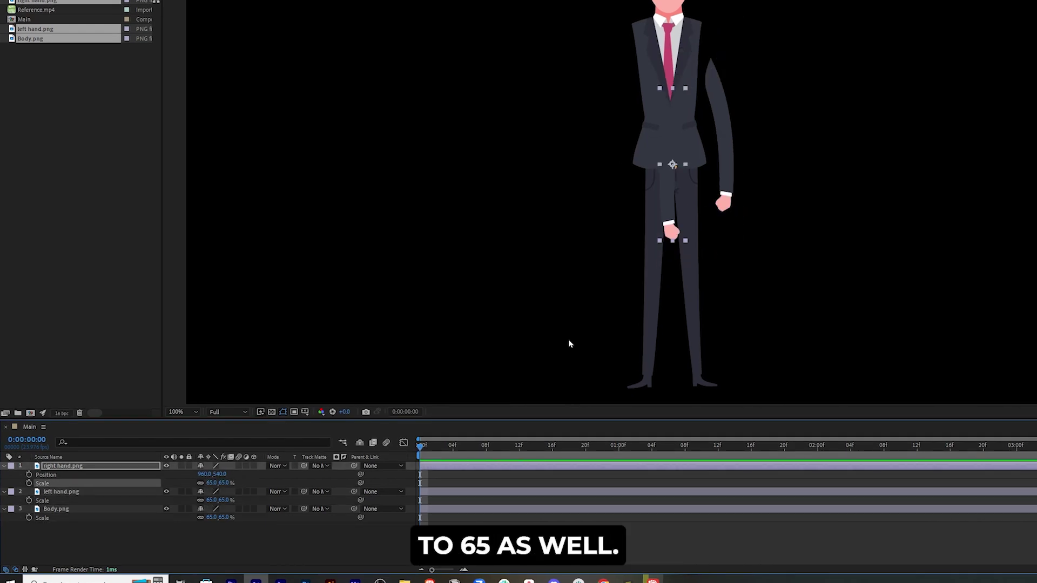
Step: Move the right hand layer to the body's free shoulder and shift the left hand layer up against the opposite shoulder
left_click_drag(669, 194, 621, 134)
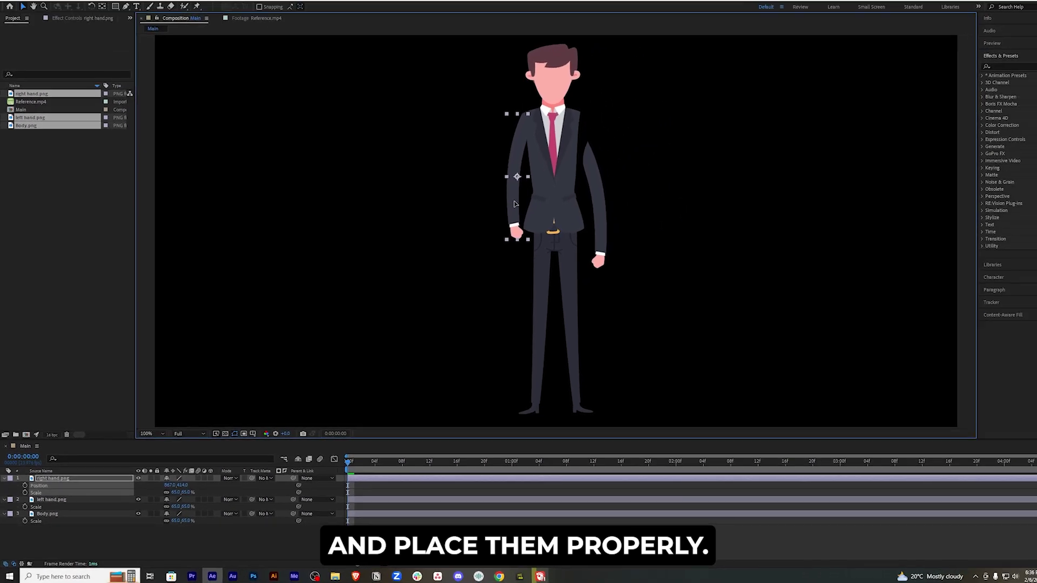
left_click_drag(600, 176, 593, 145)
scroll(678, 98, "up", 1)
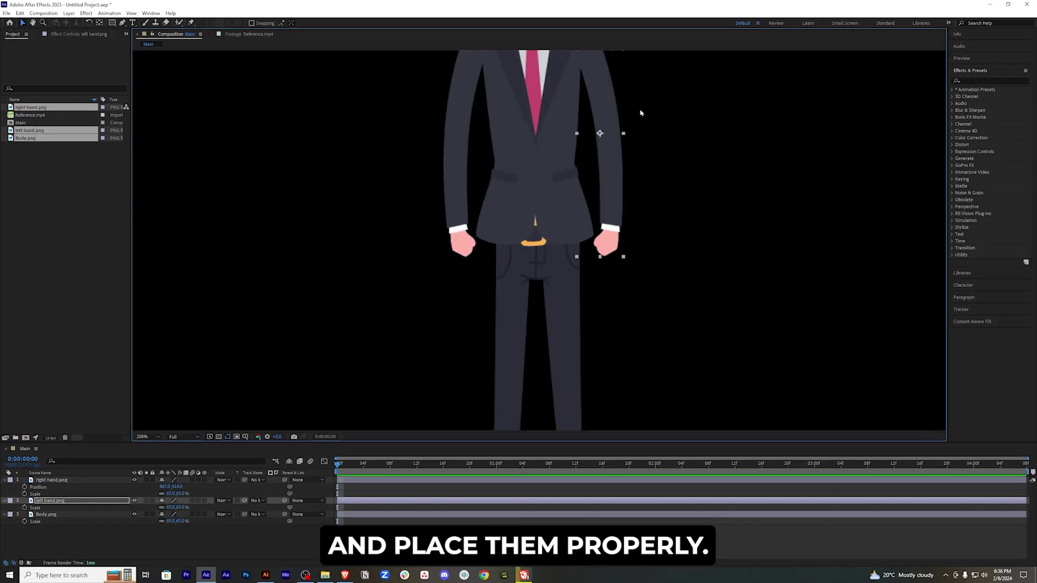
Step: Fine-tune the positions of the left hand and right hand layers so both sleeves line up with the suit's shoulders
left_click_drag(567, 91, 545, 282)
scroll(548, 281, "up", 1)
left_click_drag(608, 260, 608, 256)
left_click_drag(337, 274, 341, 272)
scroll(490, 224, "down", 2)
key("space")
left_click_drag(474, 388, 480, 288)
scroll(582, 374, "down", 1)
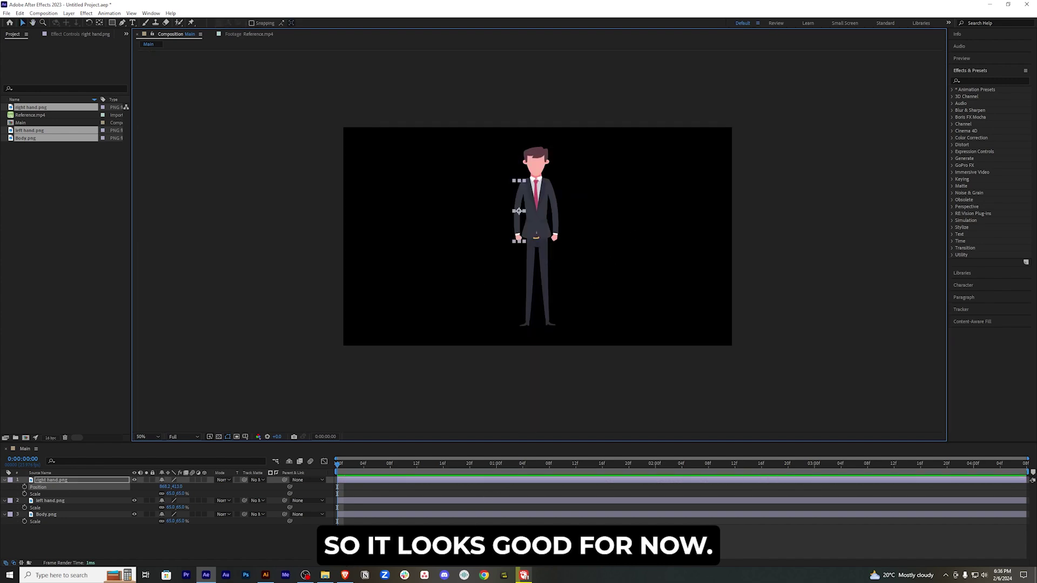
Step: Check the props in the Reference.mp4 footage, and add mobile-phone.png and suitcase.png beneath the existing layers of the Main composition
left_click(265, 34)
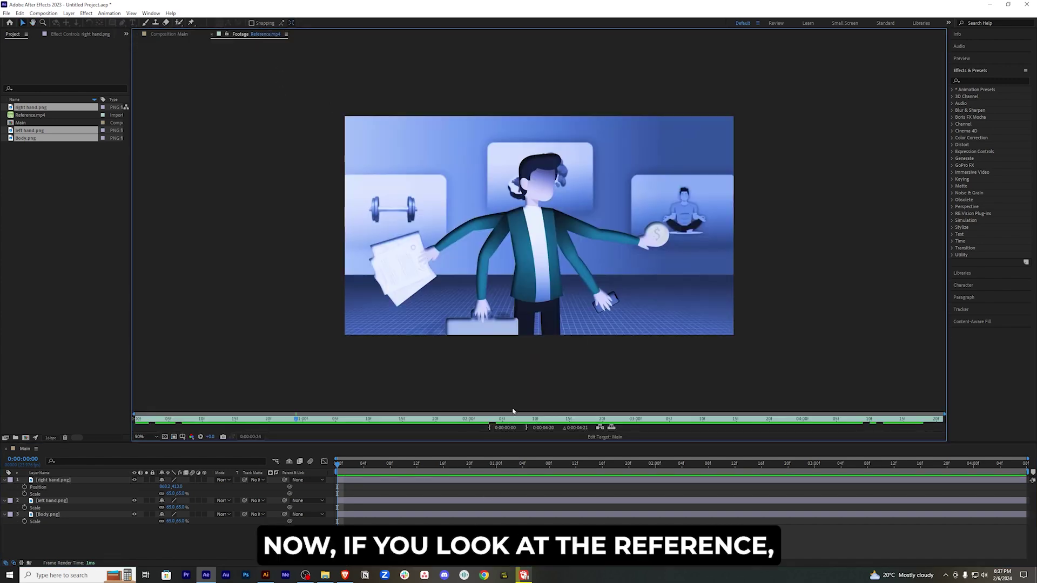
left_click_drag(471, 421, 522, 419)
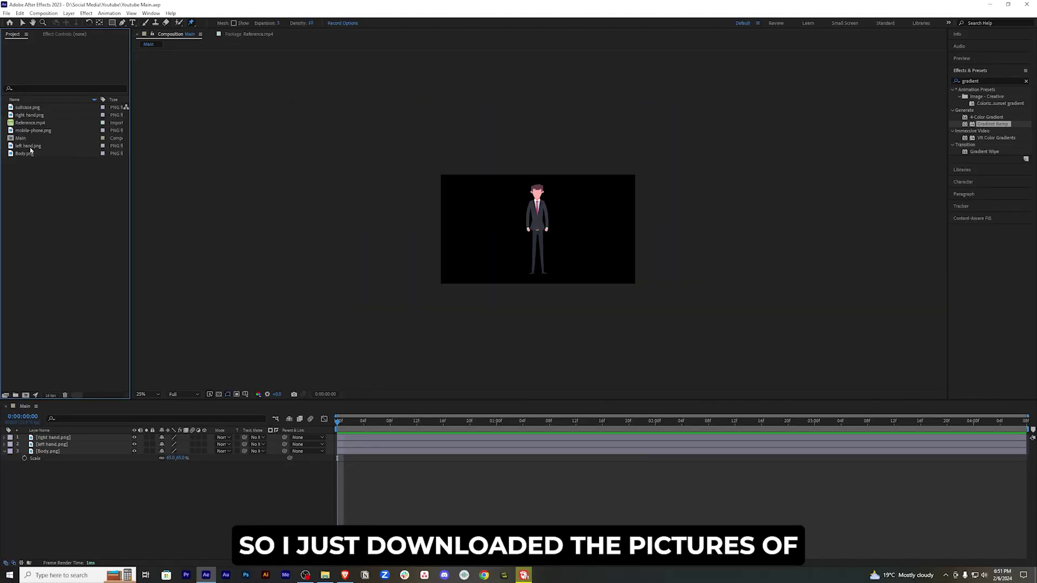
left_click(40, 132)
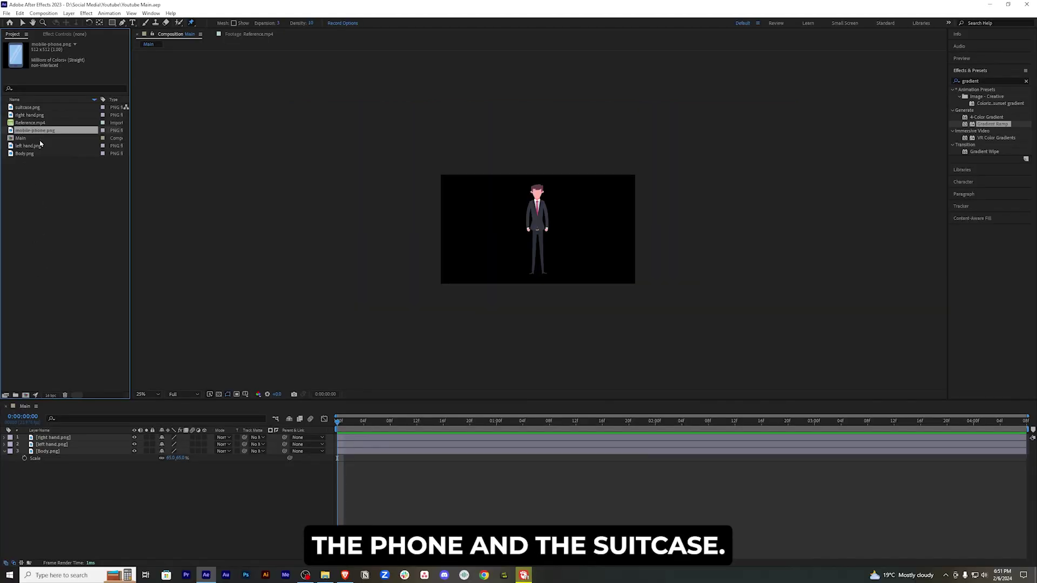
left_click(35, 108, "ctrl")
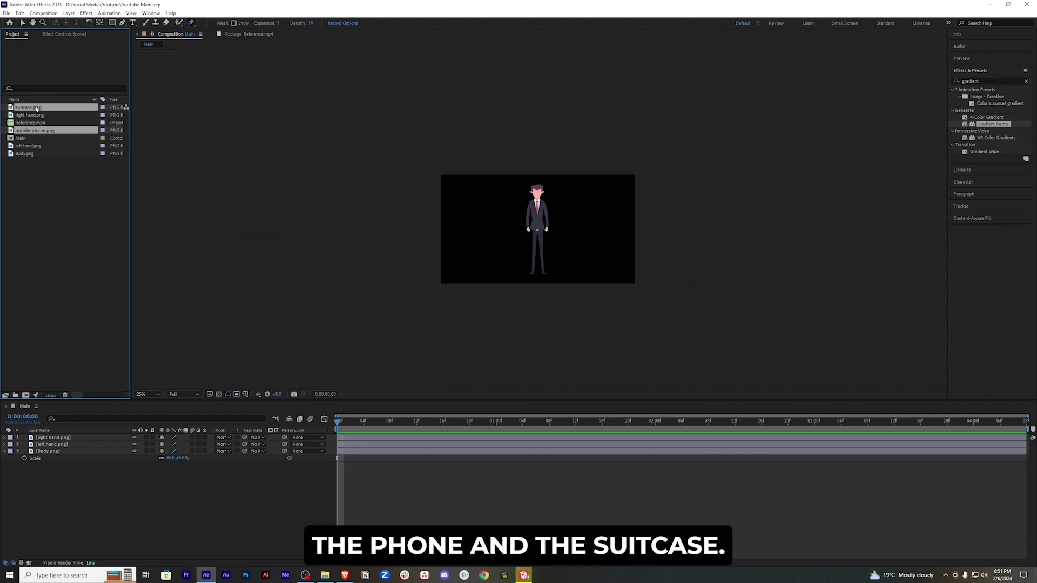
left_click_drag(35, 108, 108, 478)
key("v")
key("/")
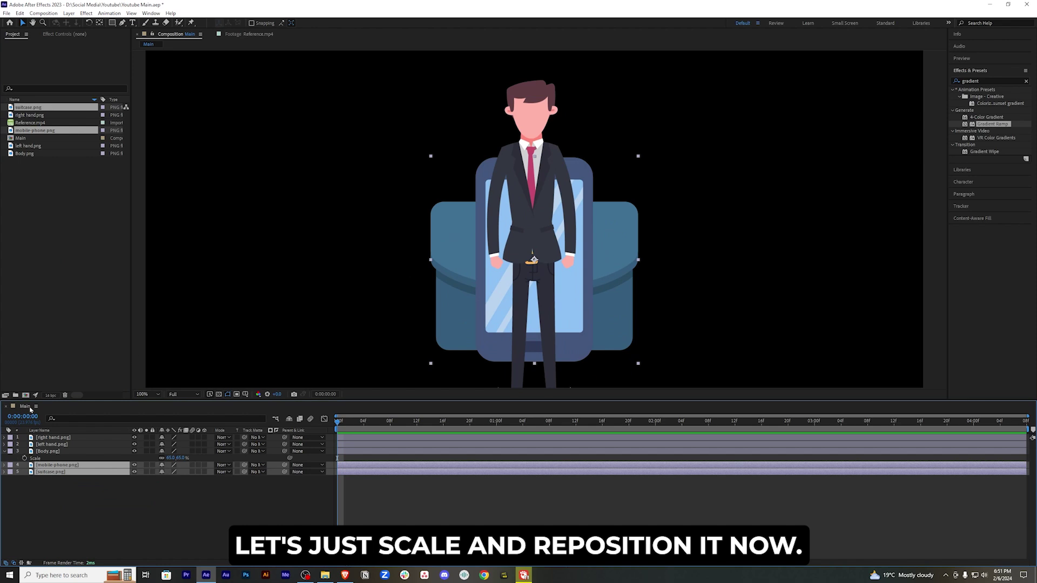
Step: Move the mobile-phone and suitcase layers together above Body.png and below the two hand layers
left_click(100, 499)
left_click(99, 466)
left_click(98, 472, "shift")
left_click_drag(93, 471, 93, 448)
scroll(554, 249, "down", 2)
scroll(552, 296, "up", 2)
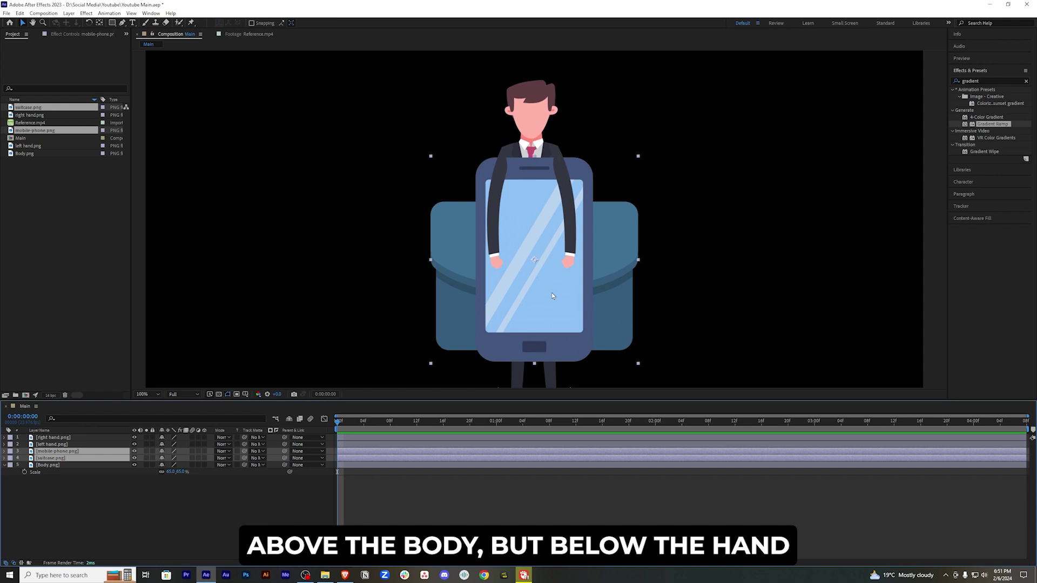
Step: Scale down the mobile-phone layer and move it behind the left hand at position 1041, 540
left_click(4, 461)
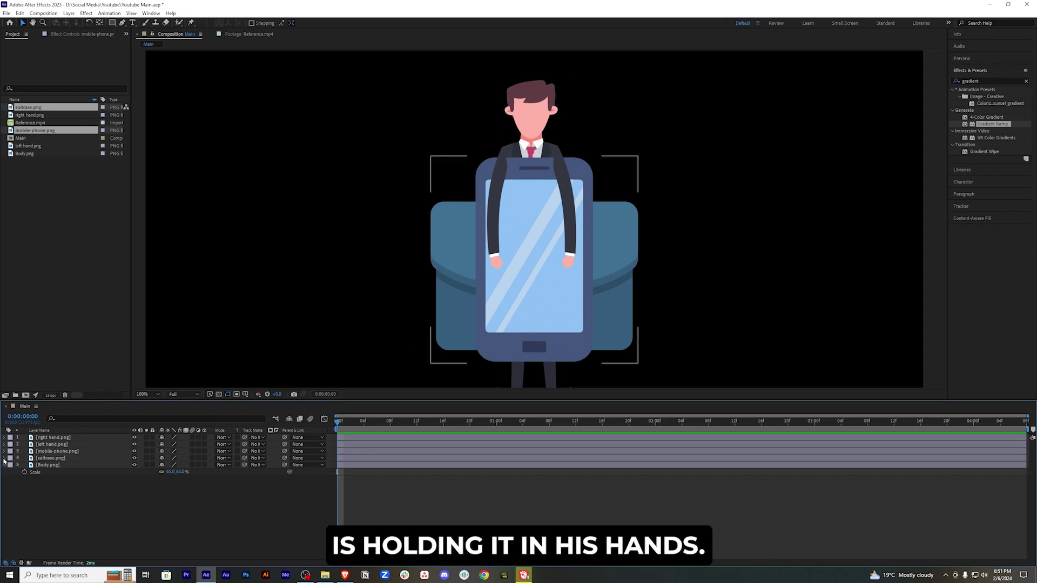
left_click(4, 458)
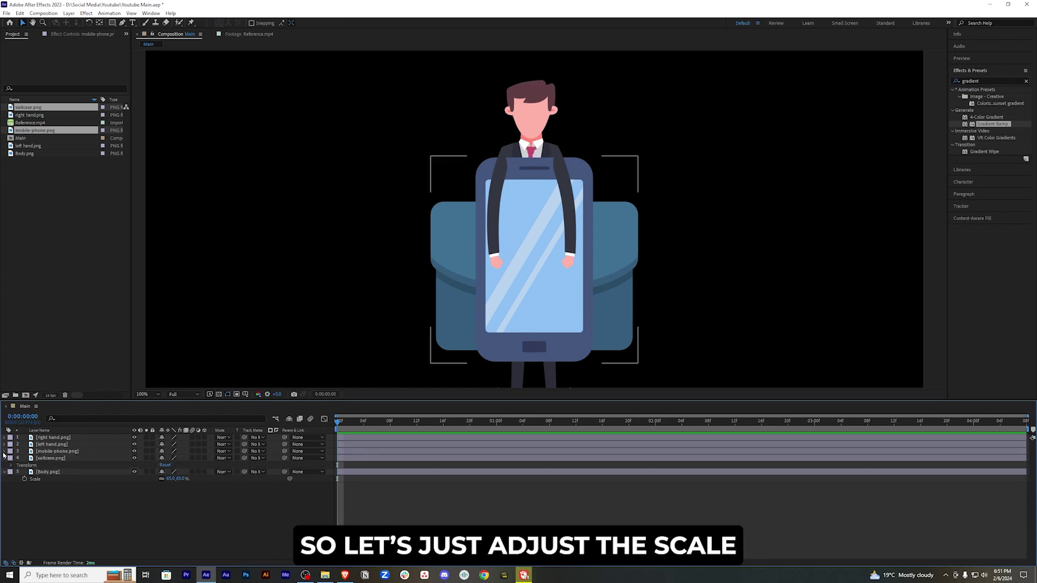
left_click(5, 451)
left_click(60, 451)
key("s")
mouse_move(172, 458)
left_mouse_down()
mouse_move(145, 462)
mouse_move(173, 458)
left_mouse_up()
key("p")
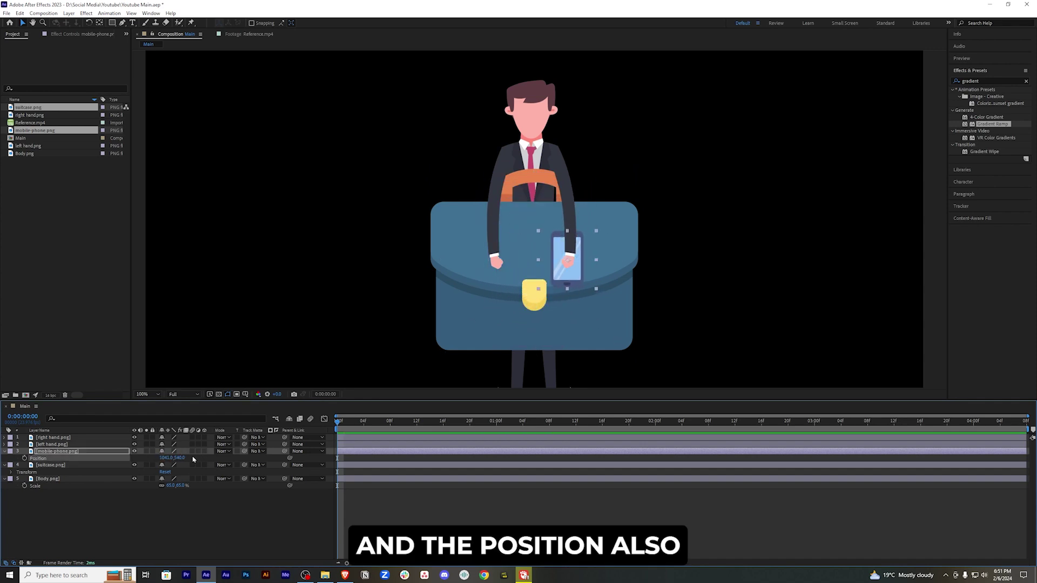
Step: Rotate the mobile-phone layer to -63° and set its scale to 14%, lowering it to a Y position of 554
key("shift+r")
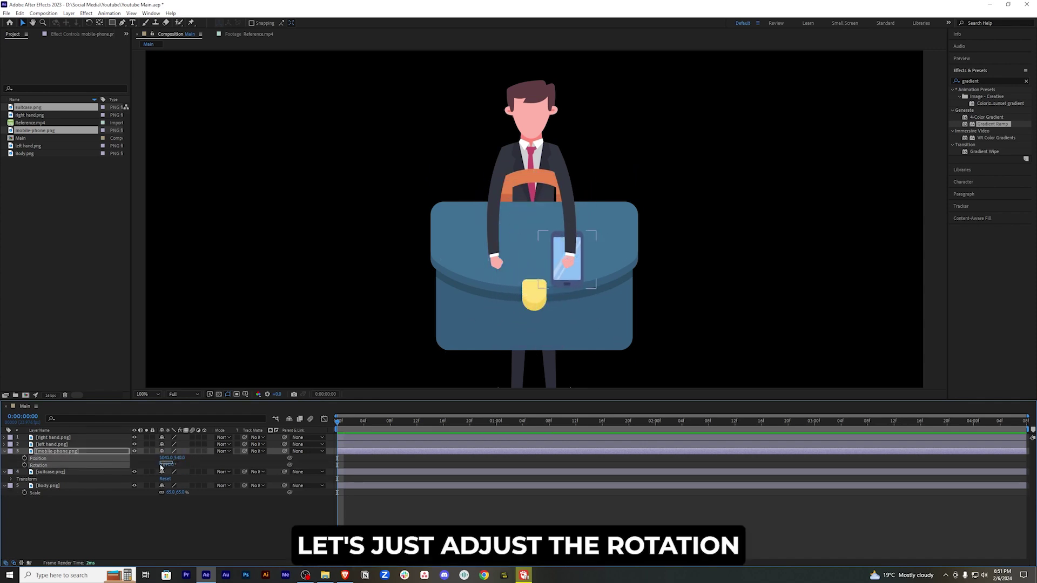
mouse_move(176, 465)
left_mouse_down()
mouse_move(133, 460)
mouse_move(184, 458)
mouse_move(173, 463)
left_mouse_up()
key("shift+s")
left_click(173, 465)
type("13")
key("Return")
left_click(172, 465)
type("14")
key("Return")
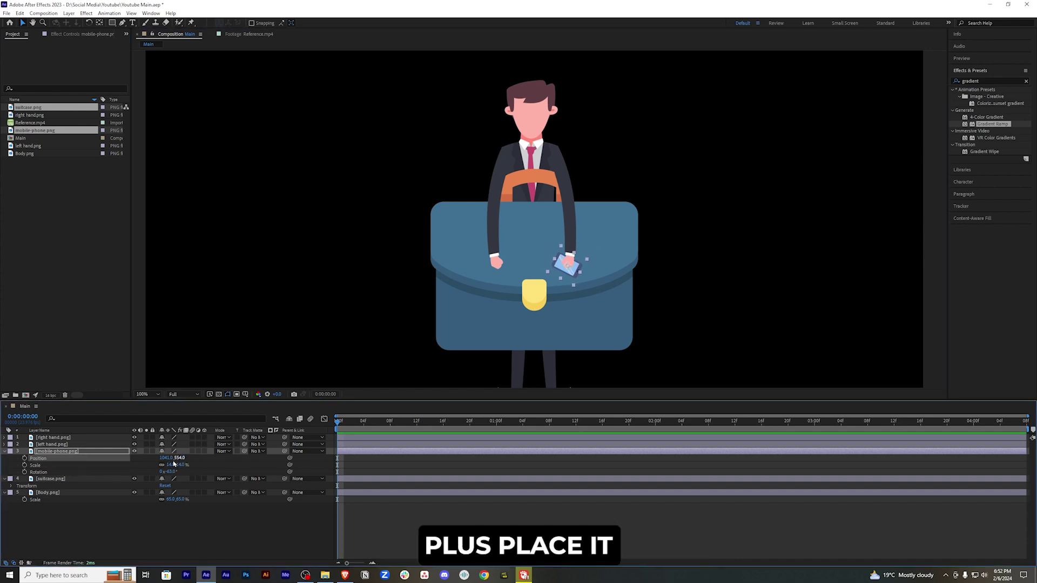
left_click(95, 510)
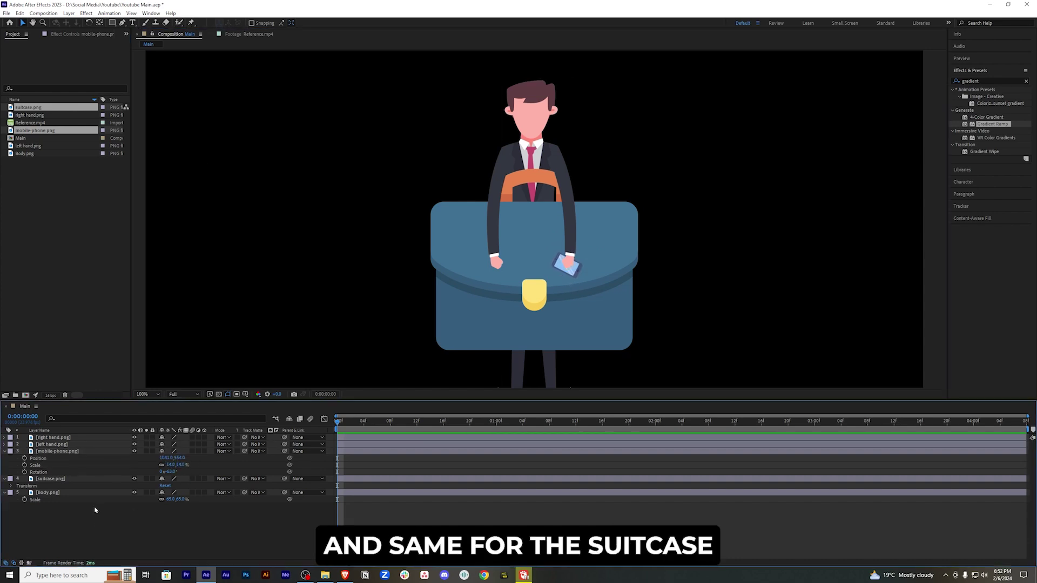
Step: Scale the suitcase layer to 34% and place it under the right hand at position 867, 620
left_click(80, 480)
key("p")
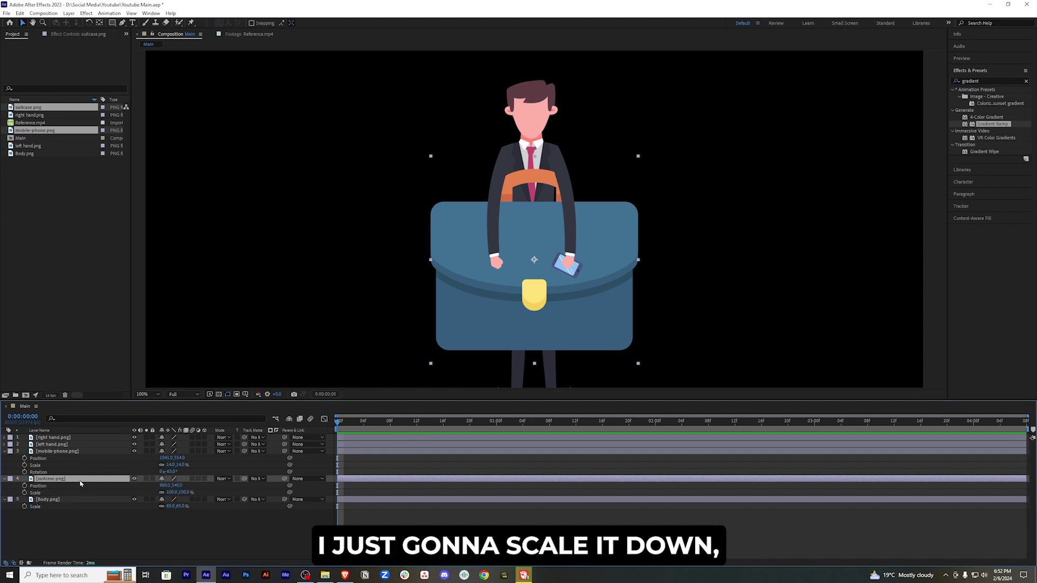
key("shift+s")
key("shift+r")
mouse_move(172, 496)
left_mouse_down()
mouse_move(153, 495)
mouse_move(190, 487)
mouse_move(175, 495)
left_mouse_up()
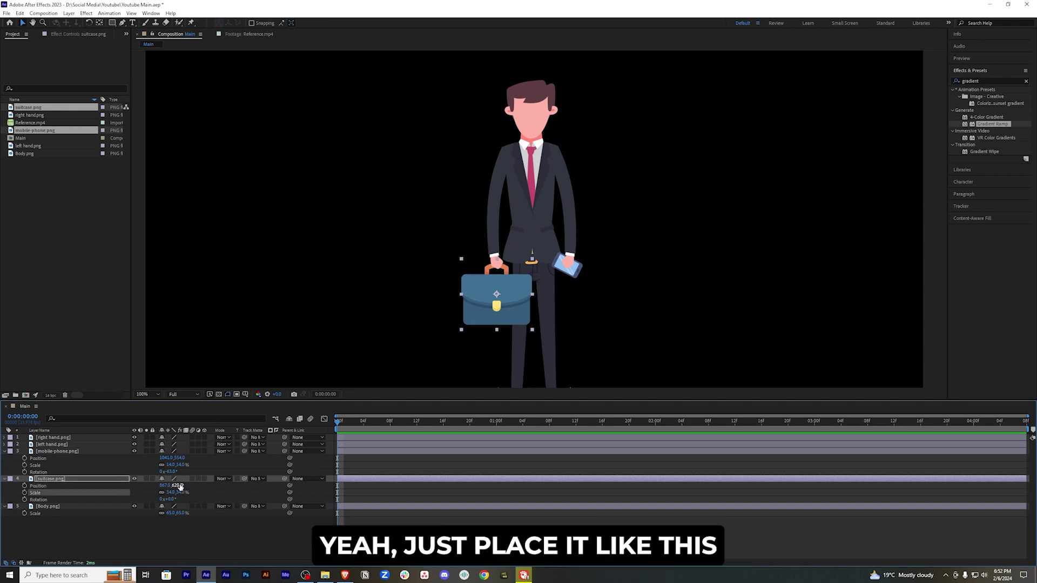
mouse_move(181, 485)
left_mouse_down()
mouse_move(164, 486)
mouse_move(179, 486)
left_mouse_up()
scroll(551, 311, "down", 1)
left_click(506, 527)
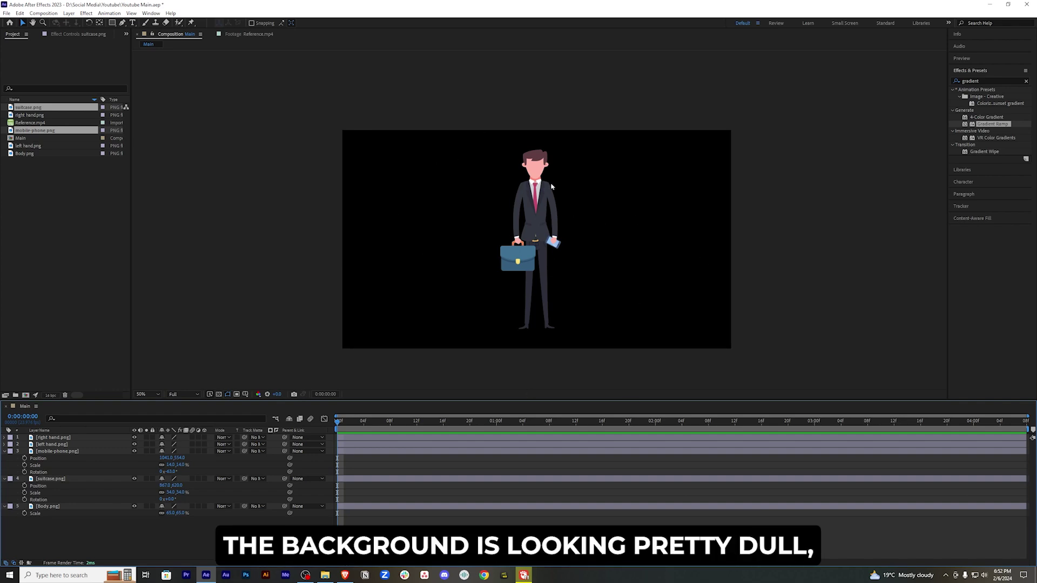
Step: Check the background in the reference footage, and add a white 1920 × 1080 px solid at the bottom of the Main layer stack
left_click(155, 529)
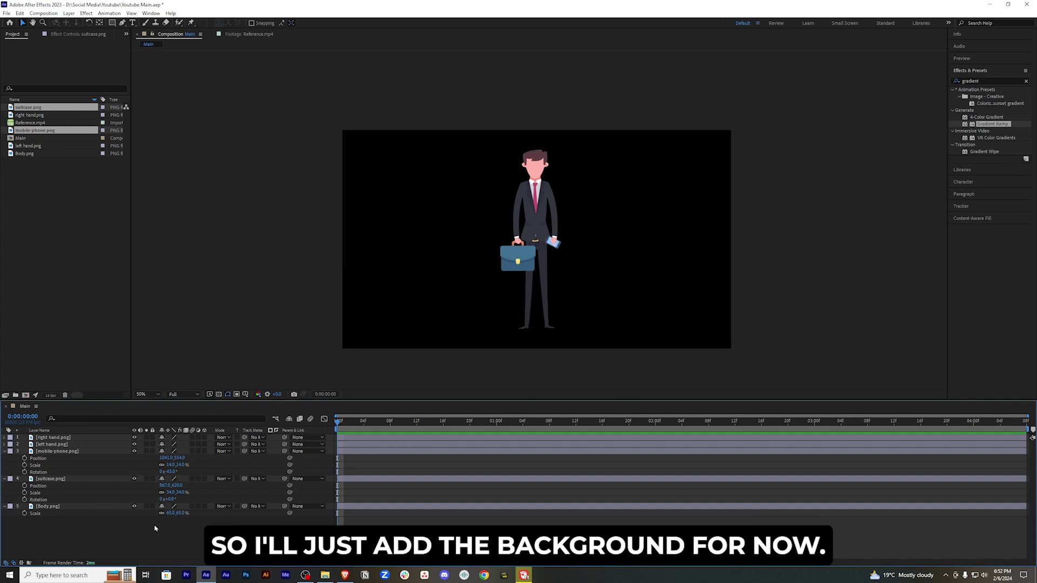
left_click(245, 32)
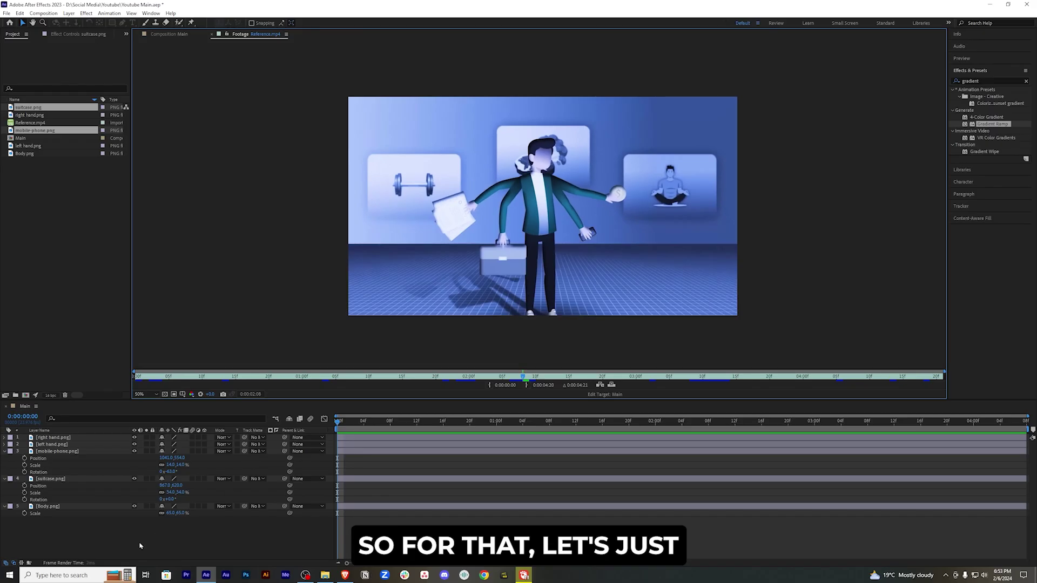
left_click(139, 545)
right_click(126, 545)
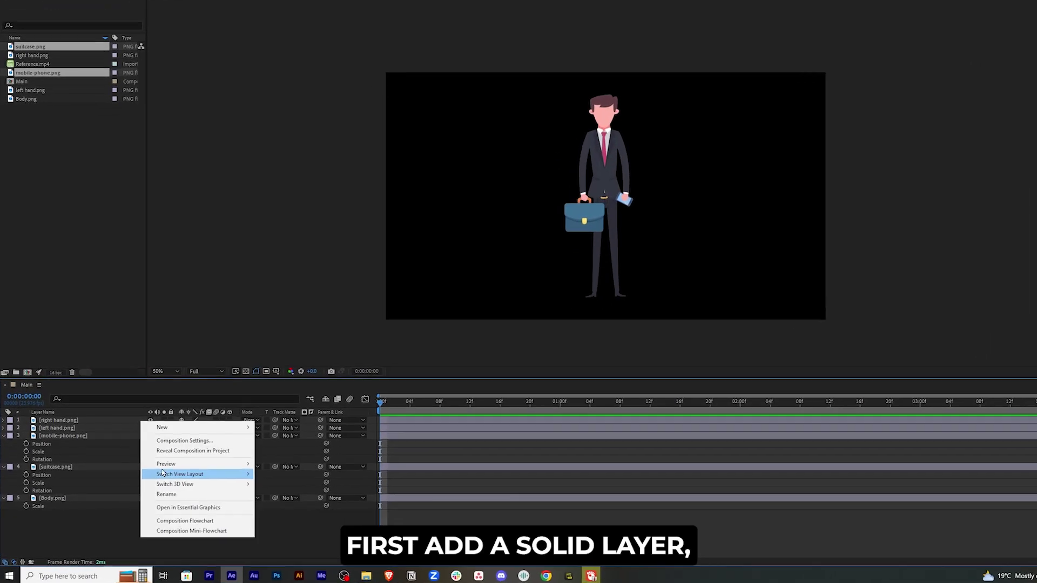
mouse_move(171, 448)
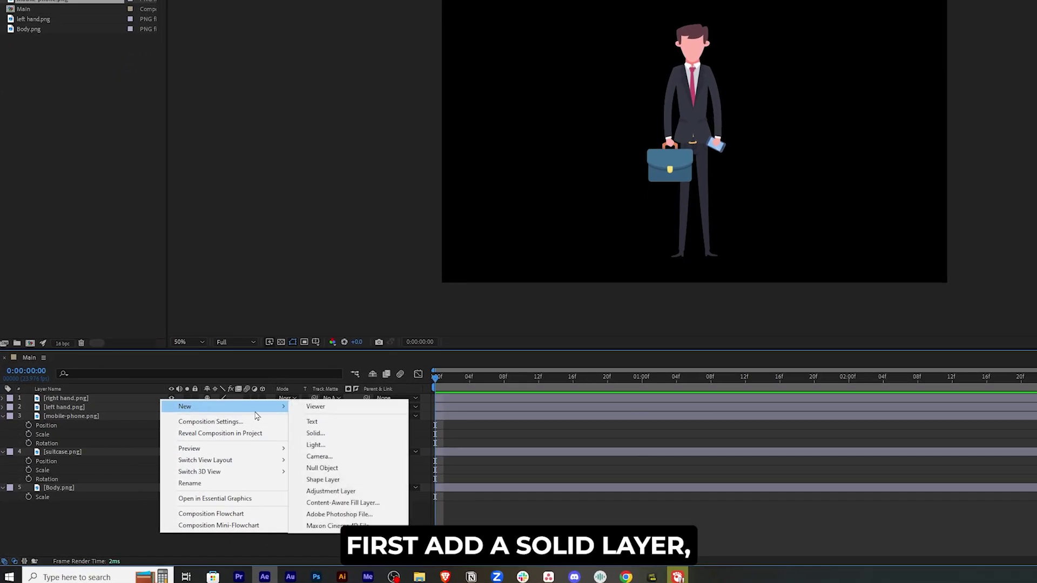
left_click(324, 433)
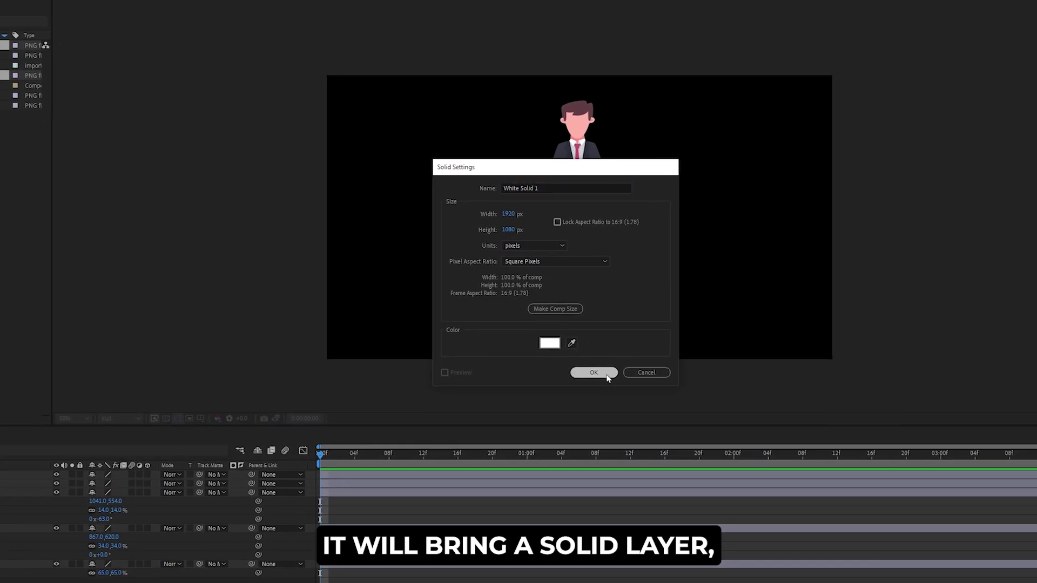
left_click(607, 367)
left_click_drag(64, 420, 99, 539)
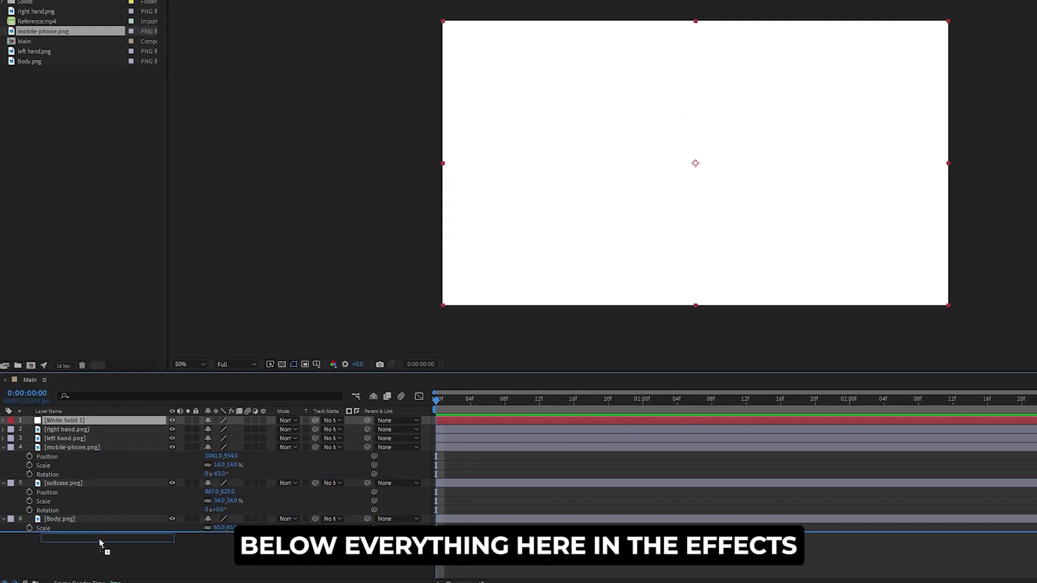
Step: Find the Gradient Ramp effect and apply it to the white solid layer
left_click(986, 80)
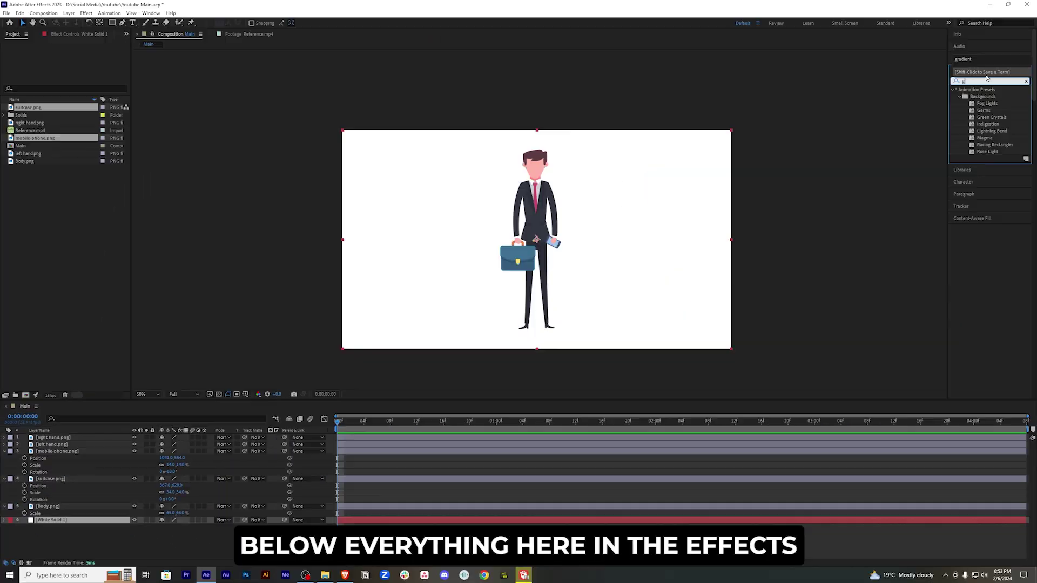
type("gradien")
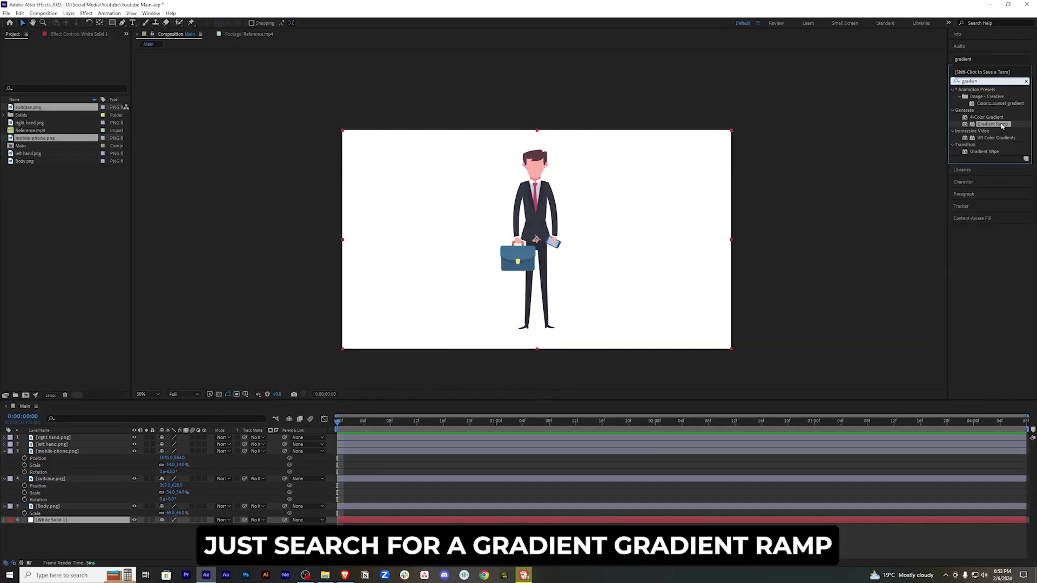
left_click_drag(1002, 126, 81, 520)
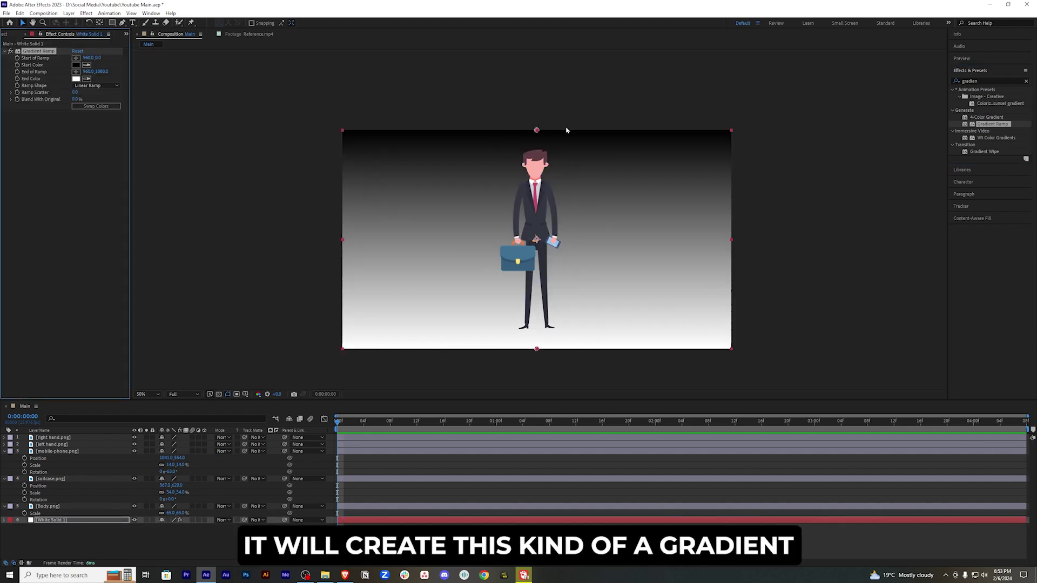
Step: Make the gradient horizontal by placing the ramp start at about 1946, 538 and the ramp end at about -32, 540
left_click_drag(536, 130, 555, 130)
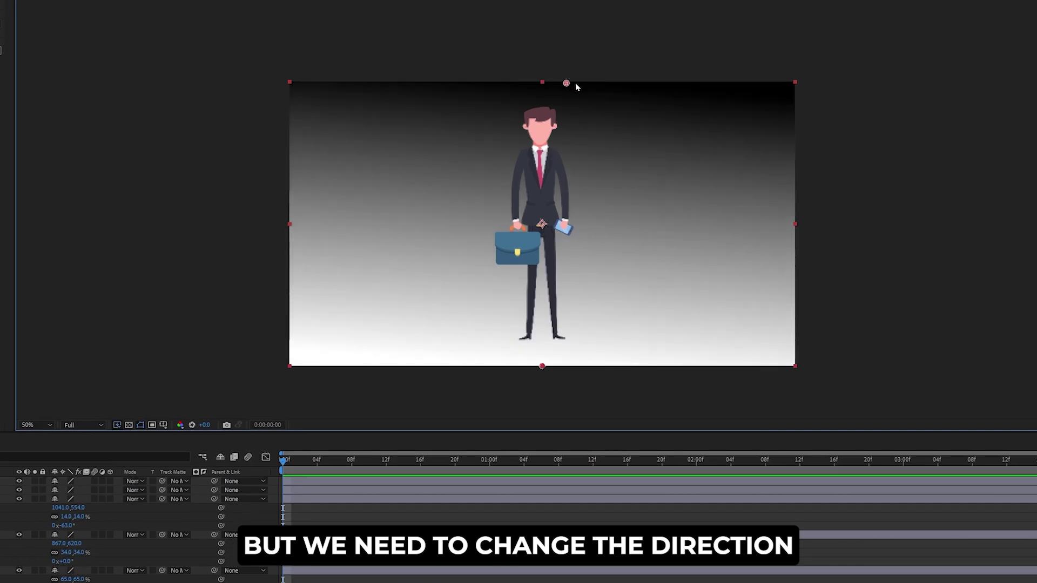
left_click_drag(576, 84, 803, 224)
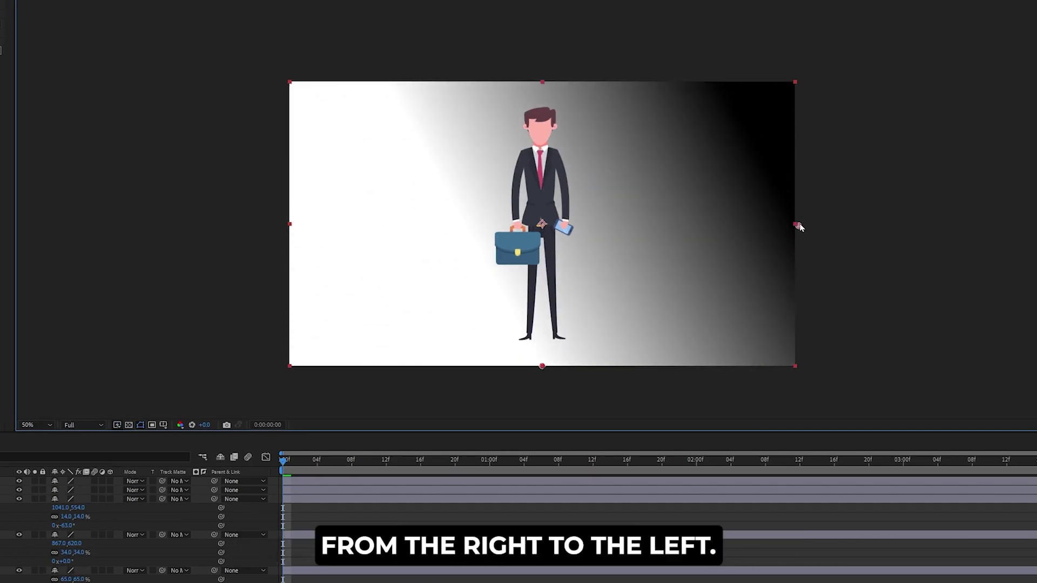
left_click_drag(543, 371, 277, 231)
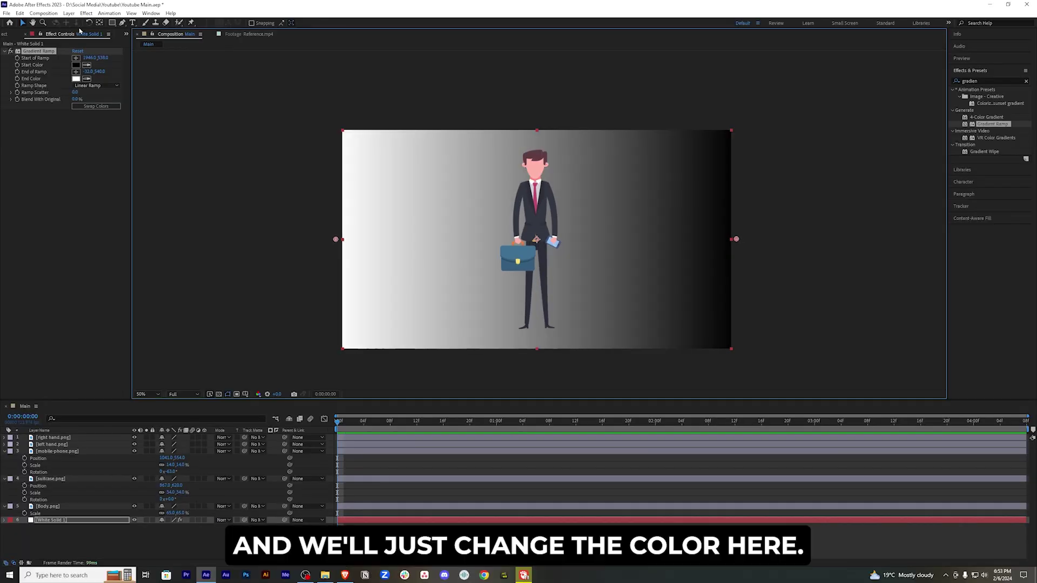
Step: Set the Gradient Ramp's start color to a medium-dark blue
left_click(69, 120)
left_click(75, 65)
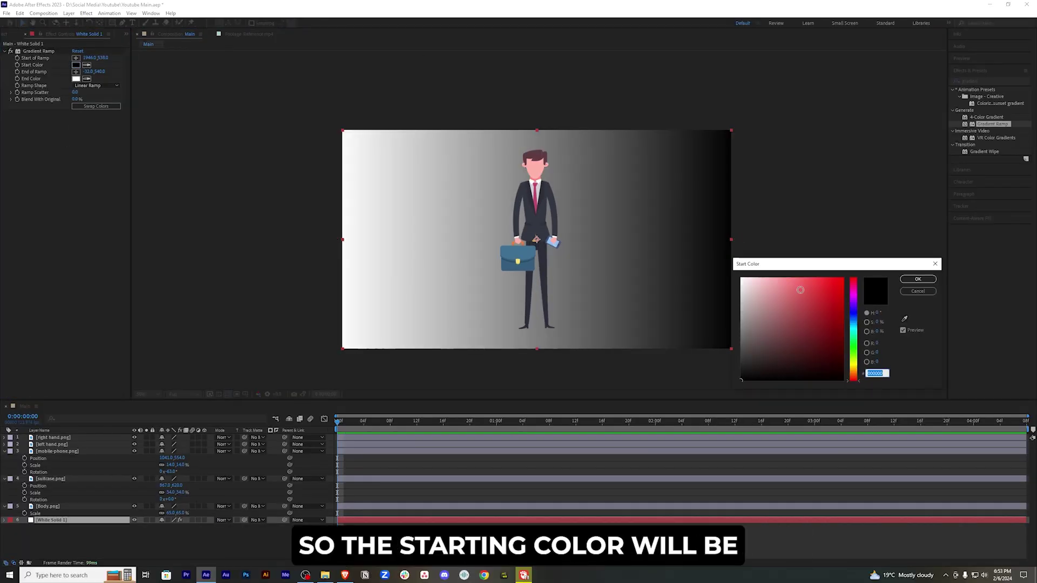
left_click_drag(853, 325, 840, 270)
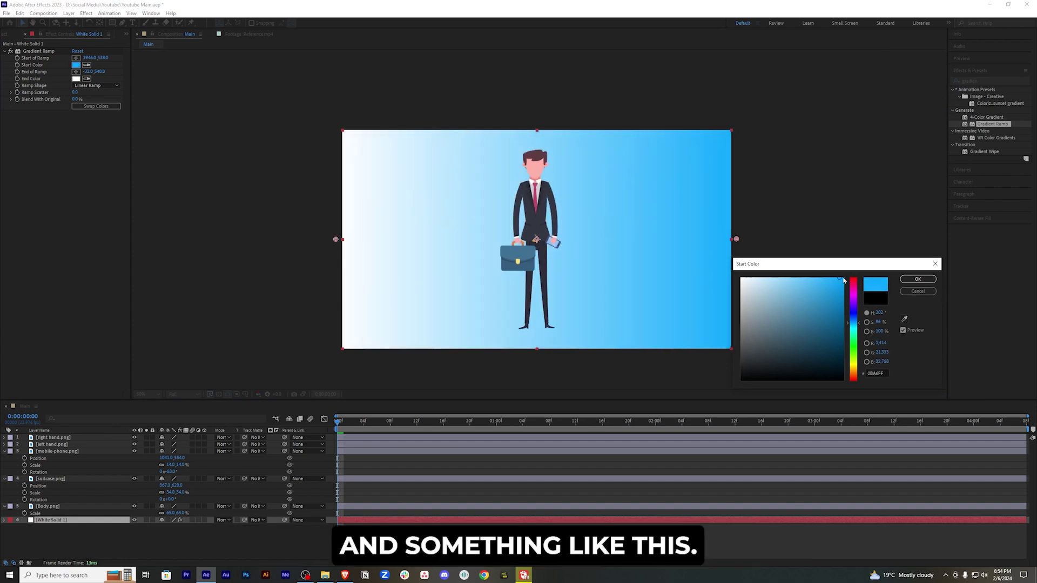
left_click_drag(838, 279, 852, 307)
left_click(918, 279)
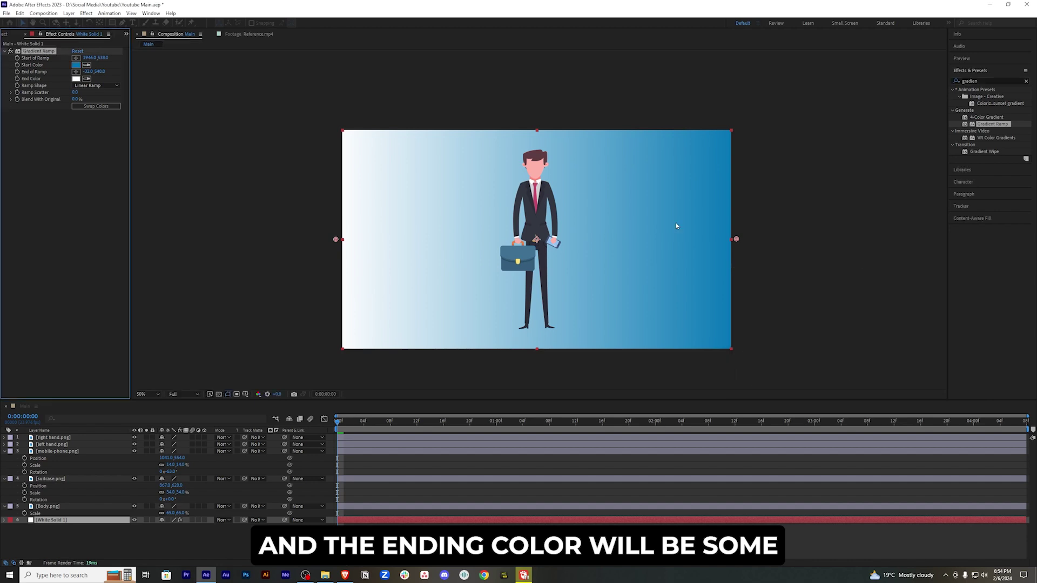
Step: Set the Gradient Ramp's end color to light blue #D3EFFF
left_click(76, 79)
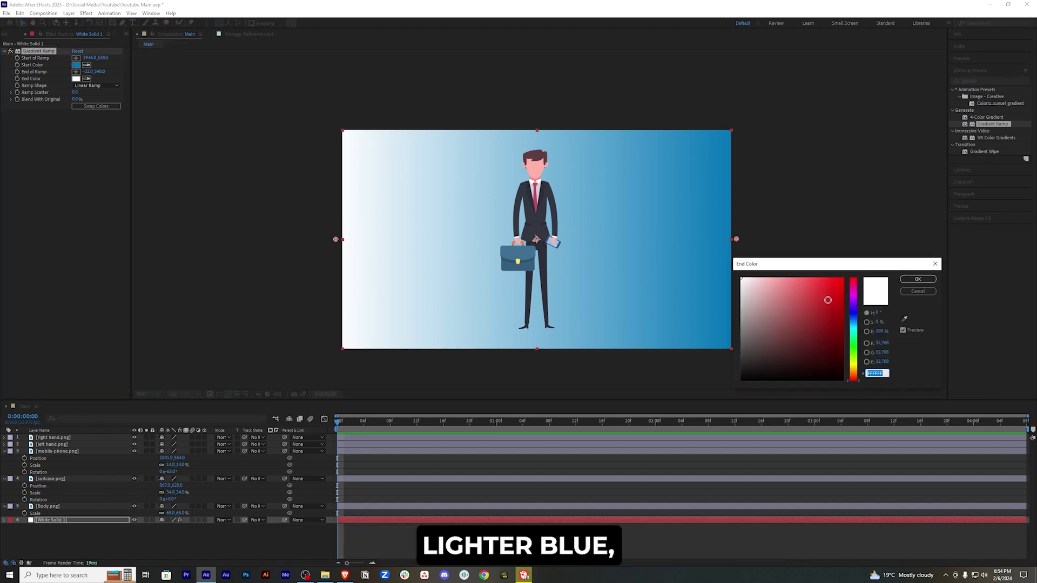
left_click(853, 322)
left_click(758, 277)
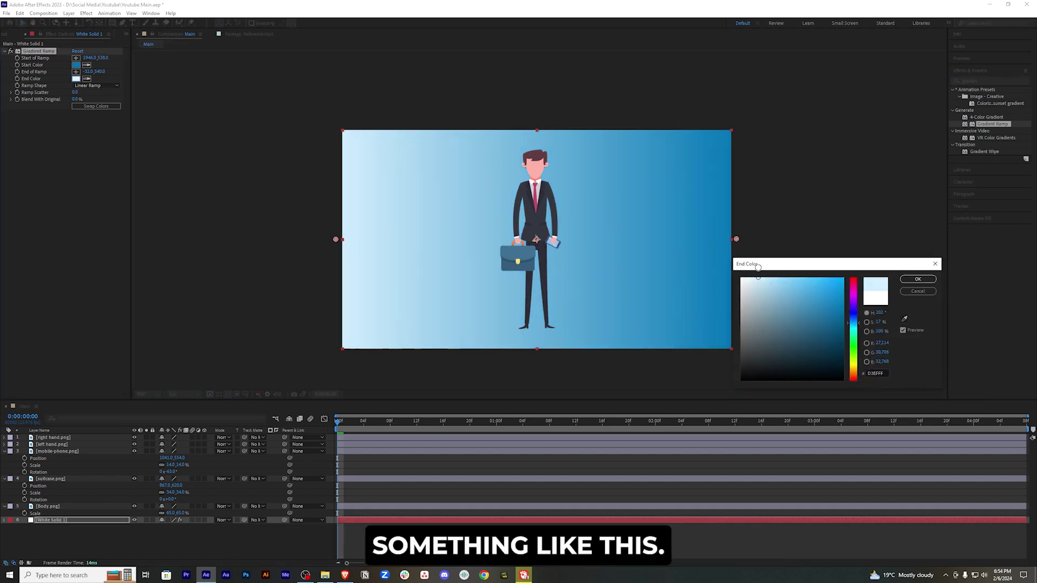
left_click(917, 279)
Step: Rename the white solid layer as BG
left_click(56, 521)
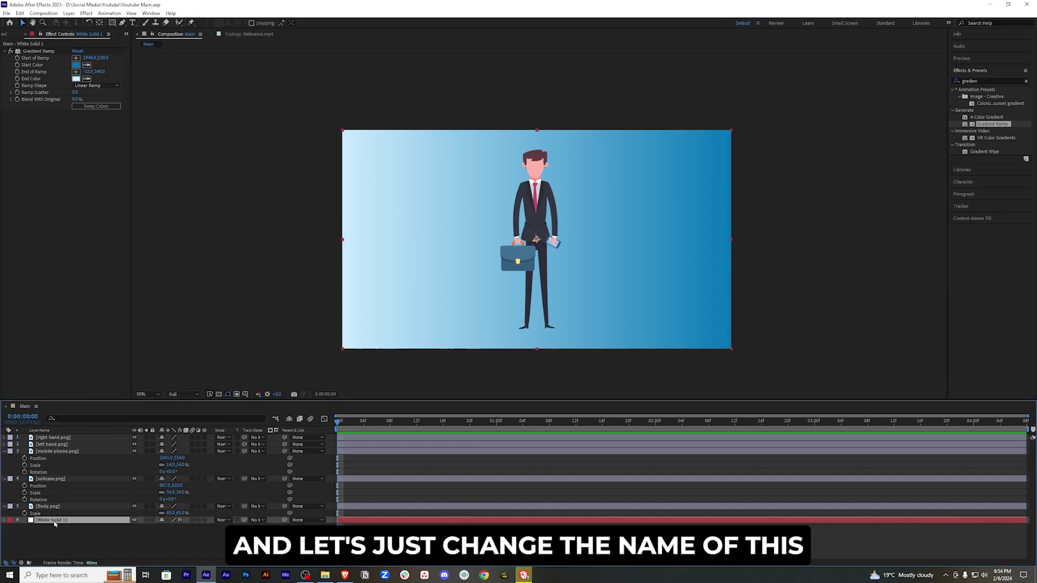
key("Return")
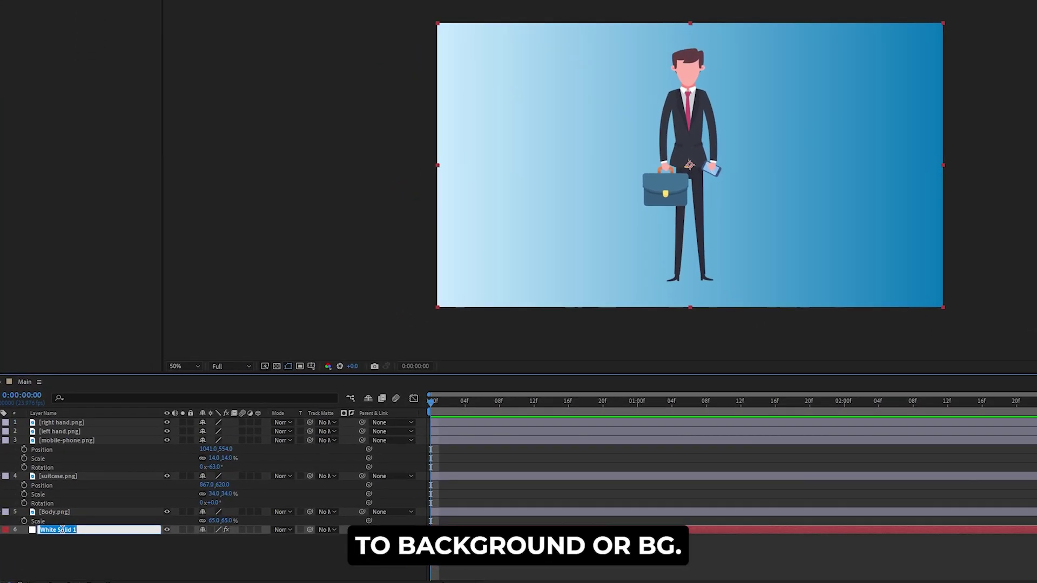
type("BG")
key("Return")
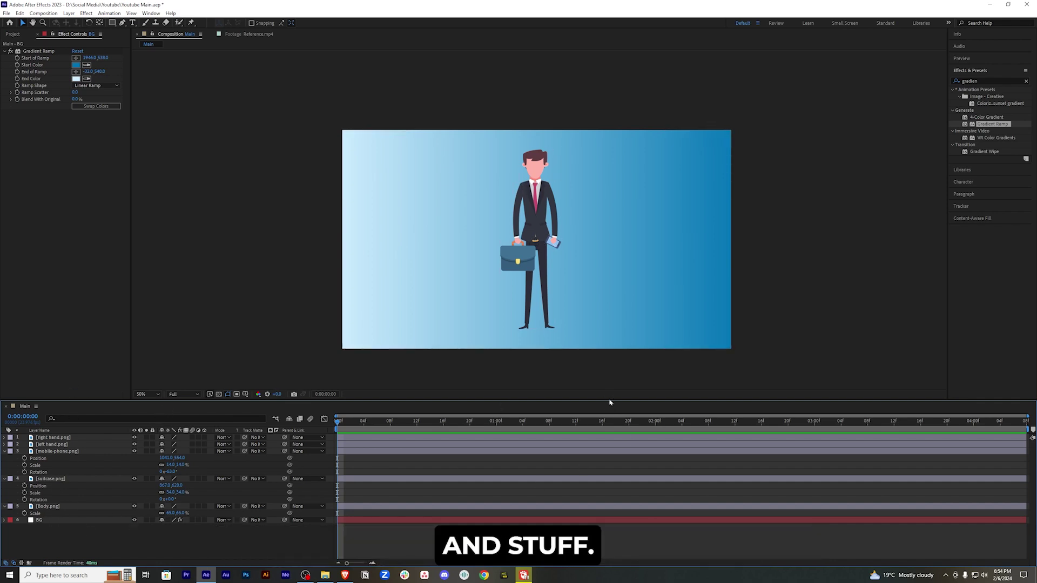
Step: Enlarge the timeline area, collapse the phone and suitcase layers' properties, and check how the hands hold their objects in the reference footage
left_click_drag(609, 405, 608, 393)
left_click(5, 441)
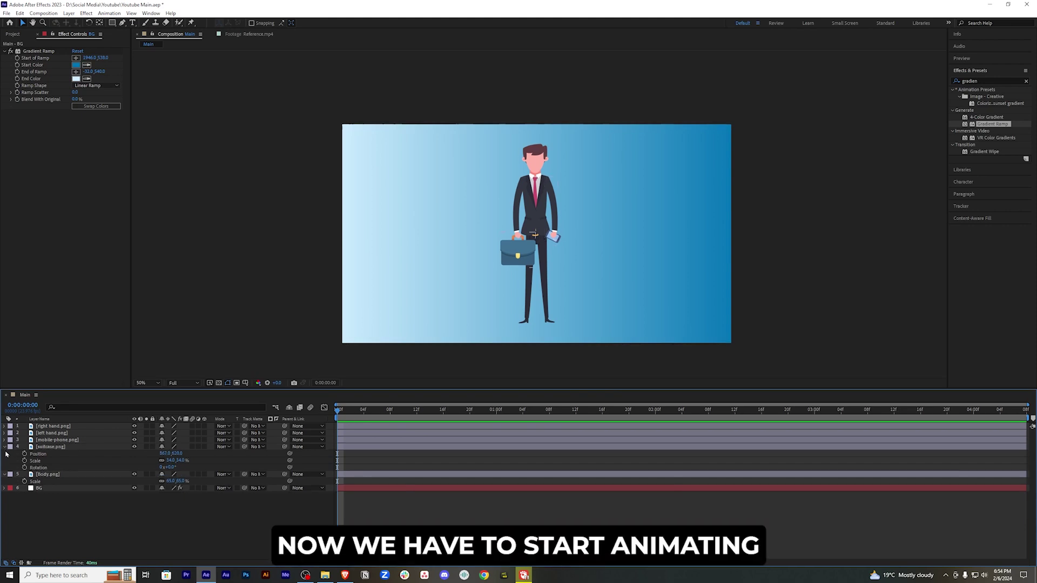
left_click(5, 448)
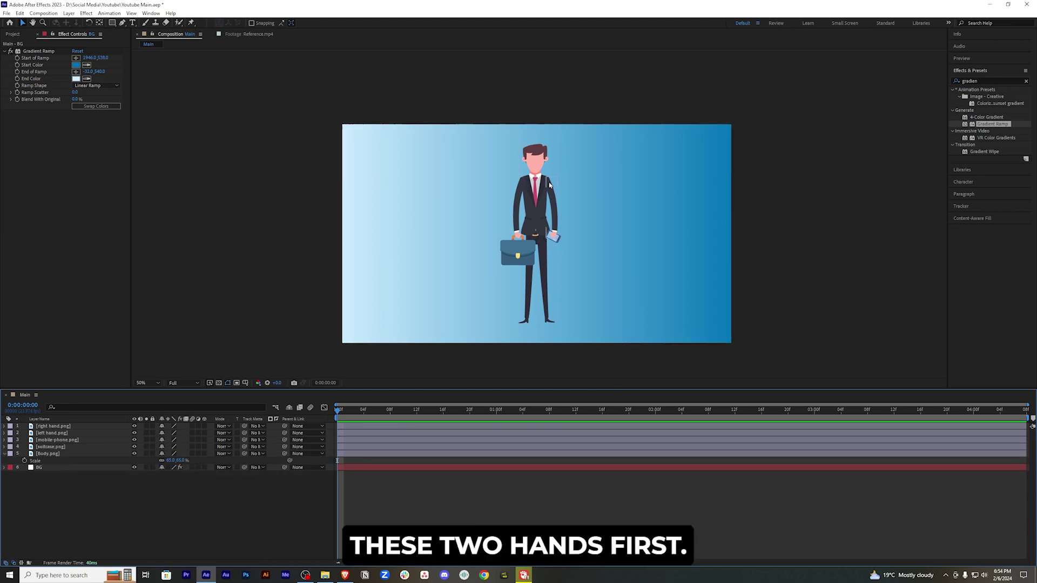
scroll(554, 212, "up", 2)
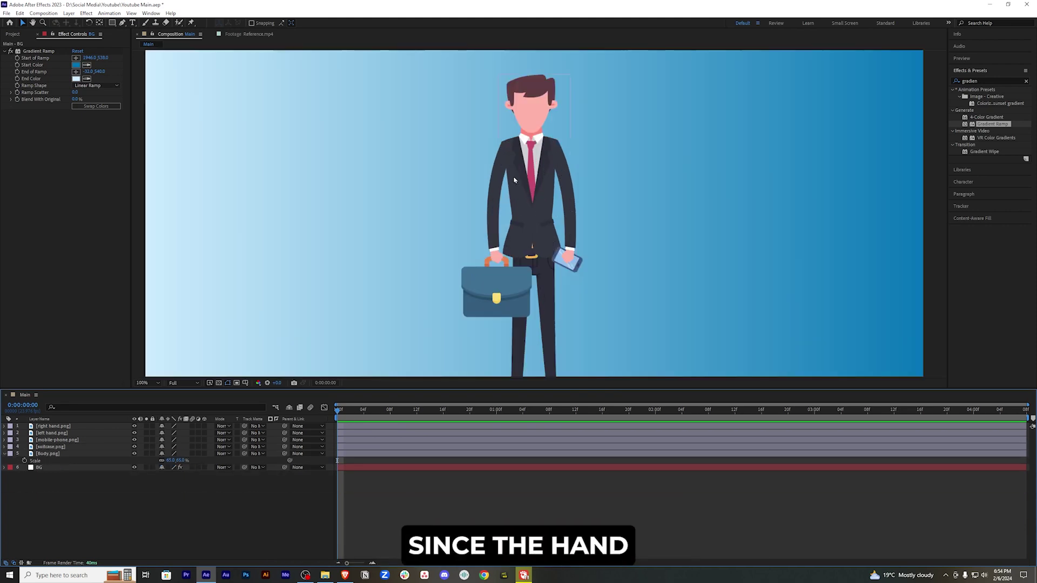
left_click(258, 34)
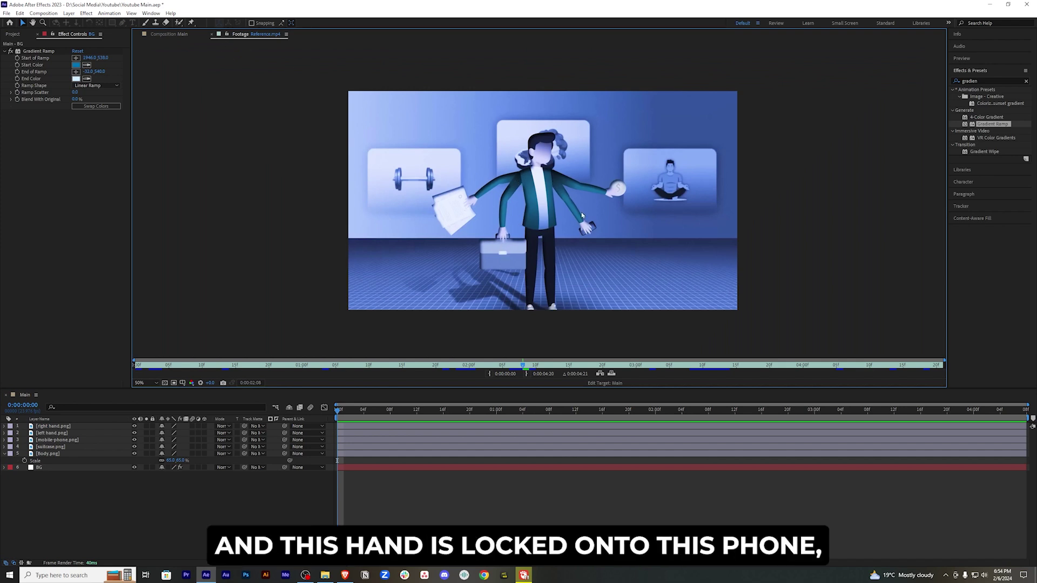
left_click(169, 35)
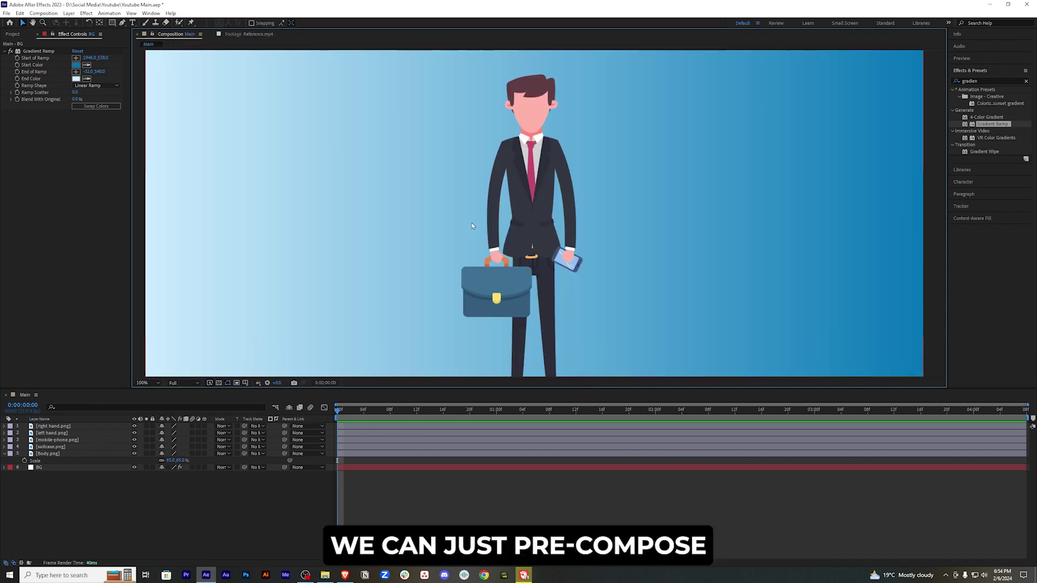
Step: Pre-compose the suitcase and right hand layers into a composition called Right hand
left_click(54, 447)
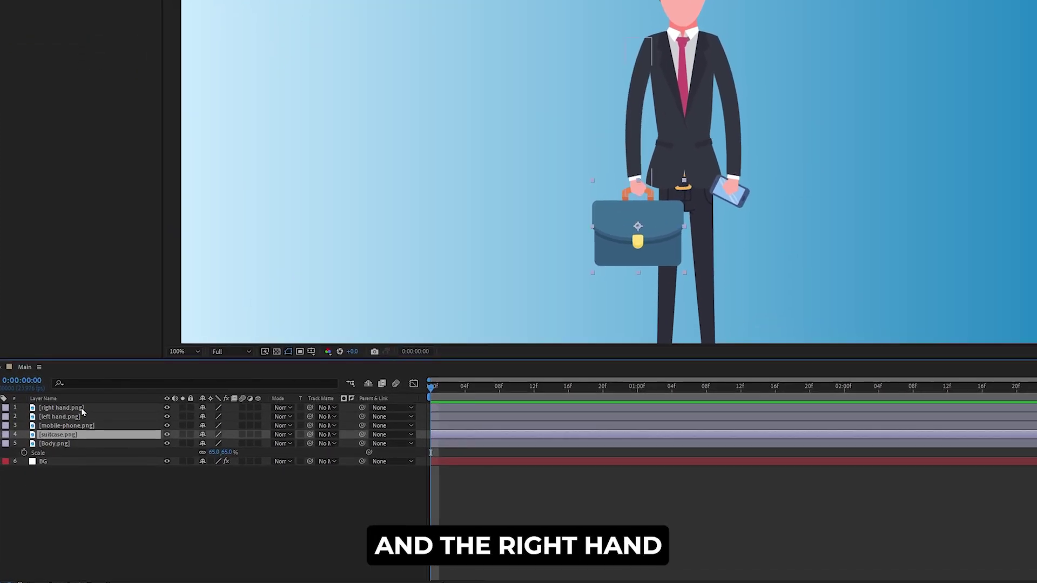
left_click(81, 407, "ctrl")
right_click(78, 409)
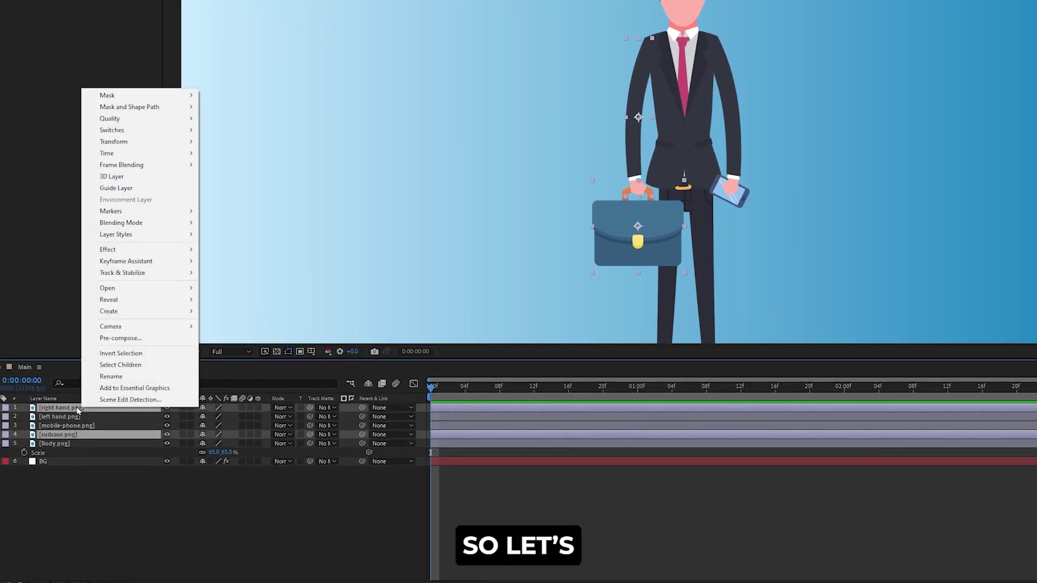
left_click(134, 338)
type("Right hand")
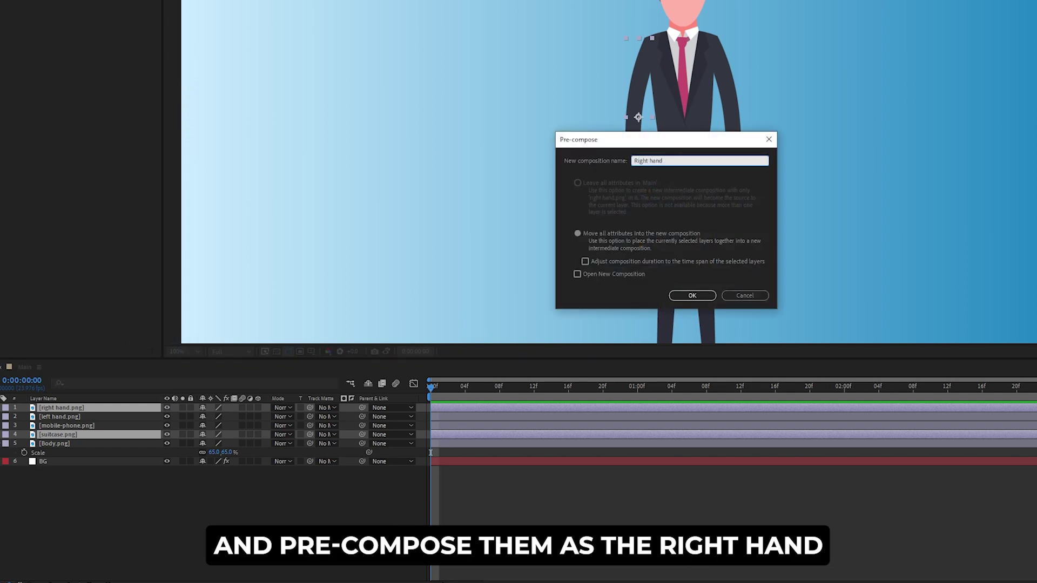
key("Return")
Step: Pre-compose the mobile phone and left hand layers into a composition called Left hand
left_click(88, 426)
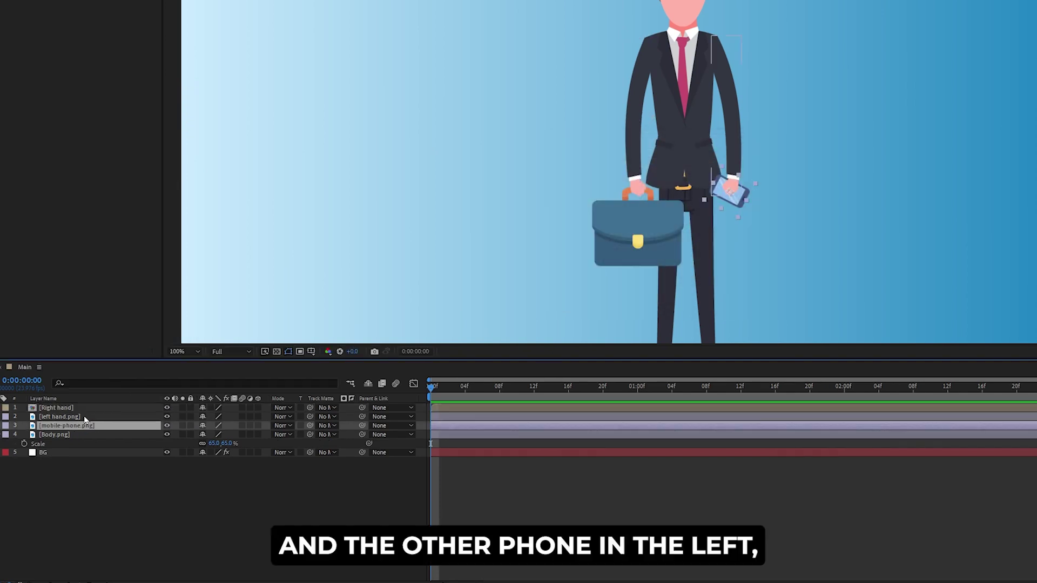
left_click(84, 417, "ctrl")
right_click(85, 418)
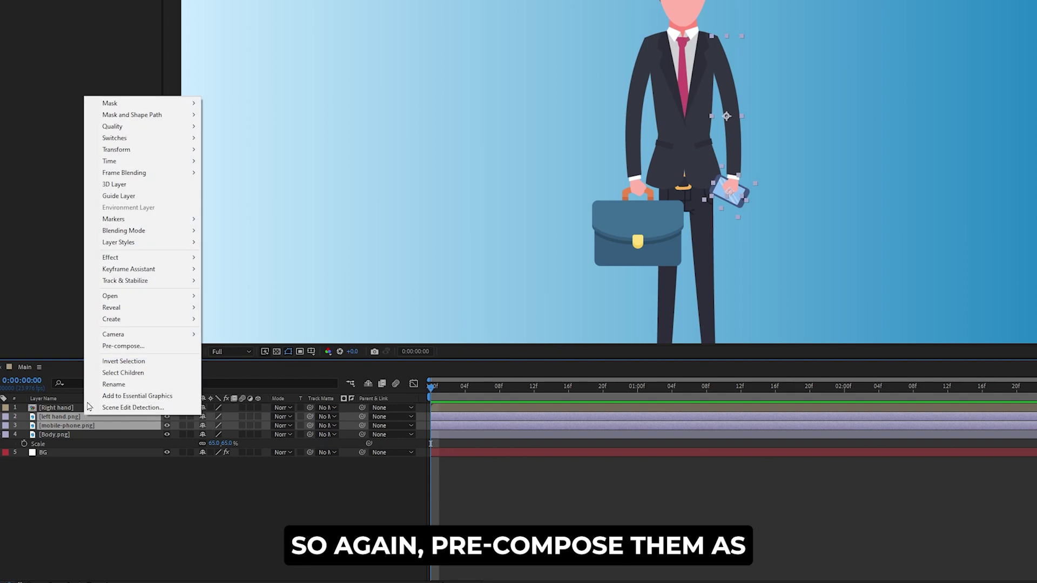
left_click(122, 346)
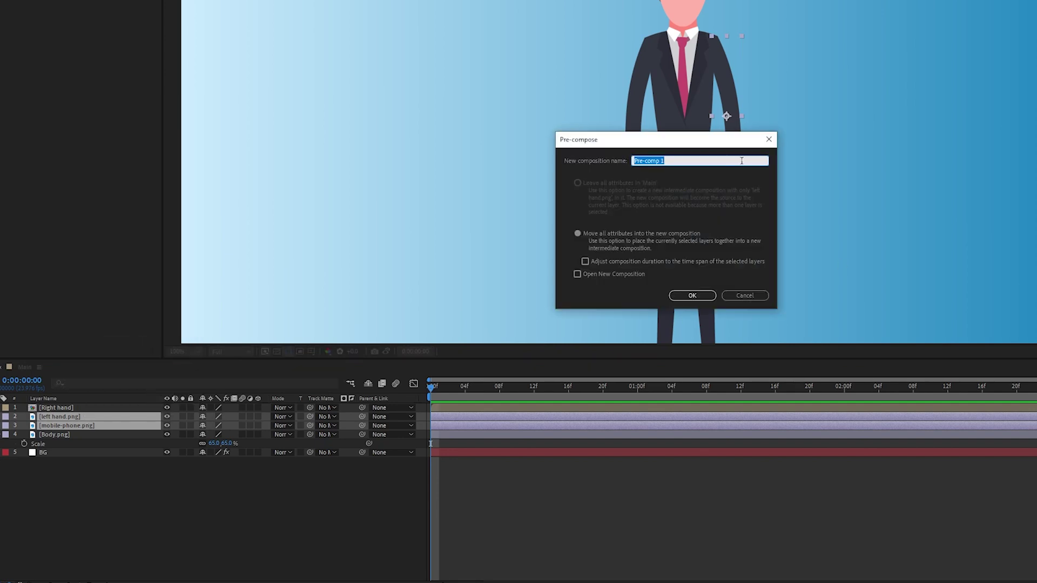
type("Left hand")
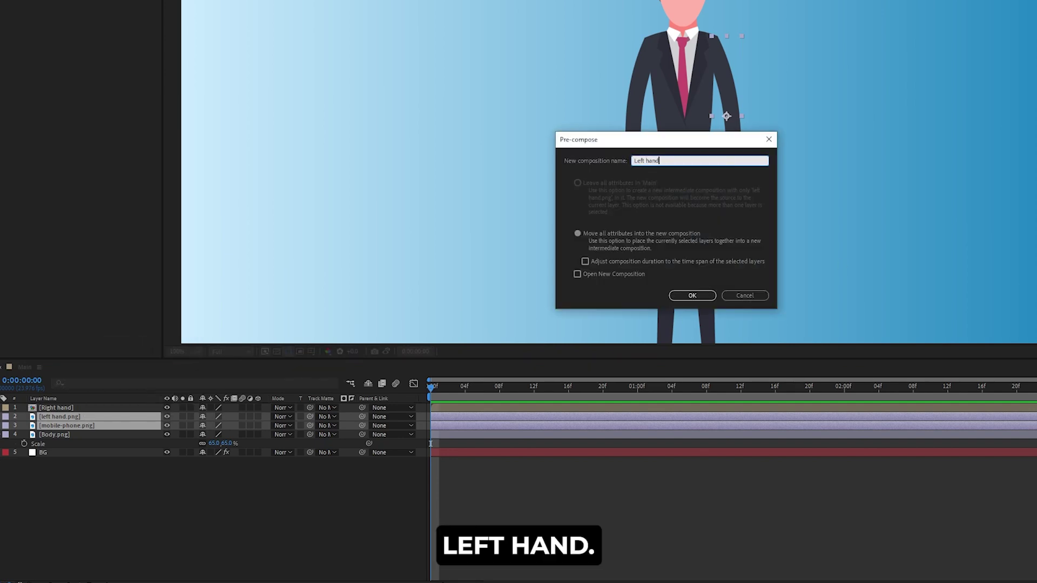
key("Return")
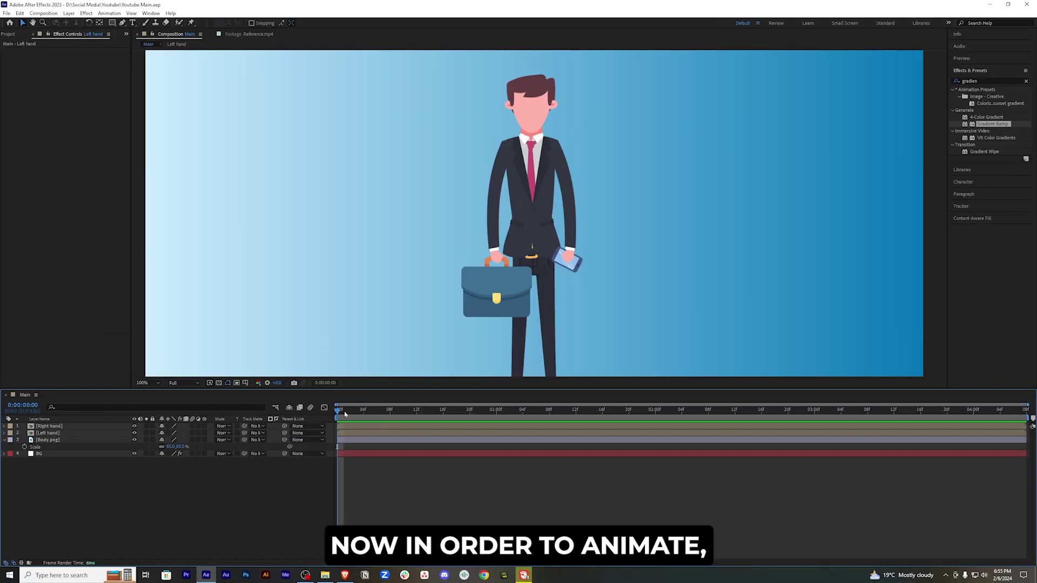
Step: Review the front hands' motion in the reference footage, and place four puppet position pins along the Right hand layer's arm from shoulder to wrist
left_click_drag(345, 415, 757, 415)
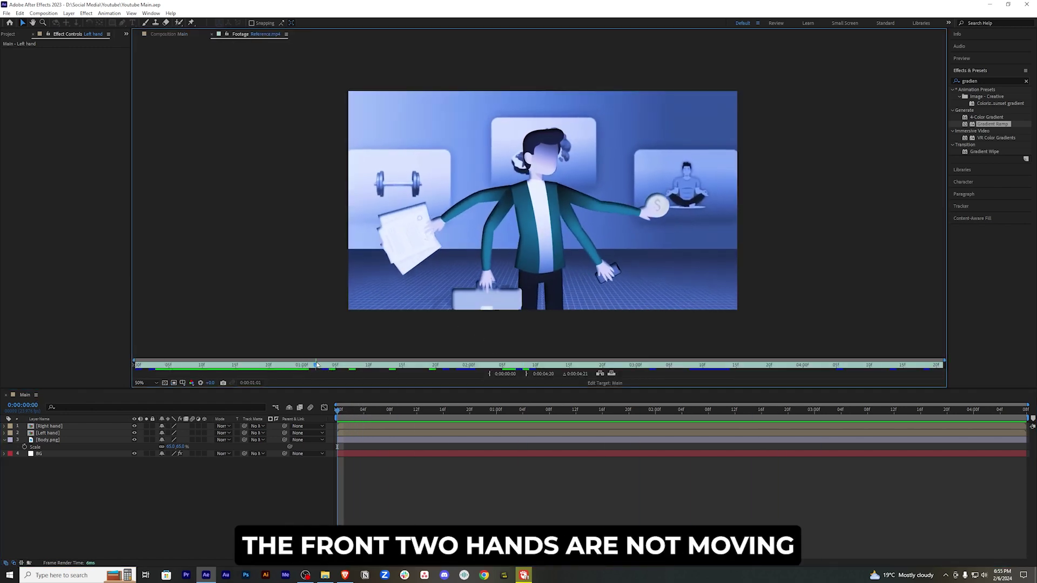
left_click_drag(318, 367, 718, 367)
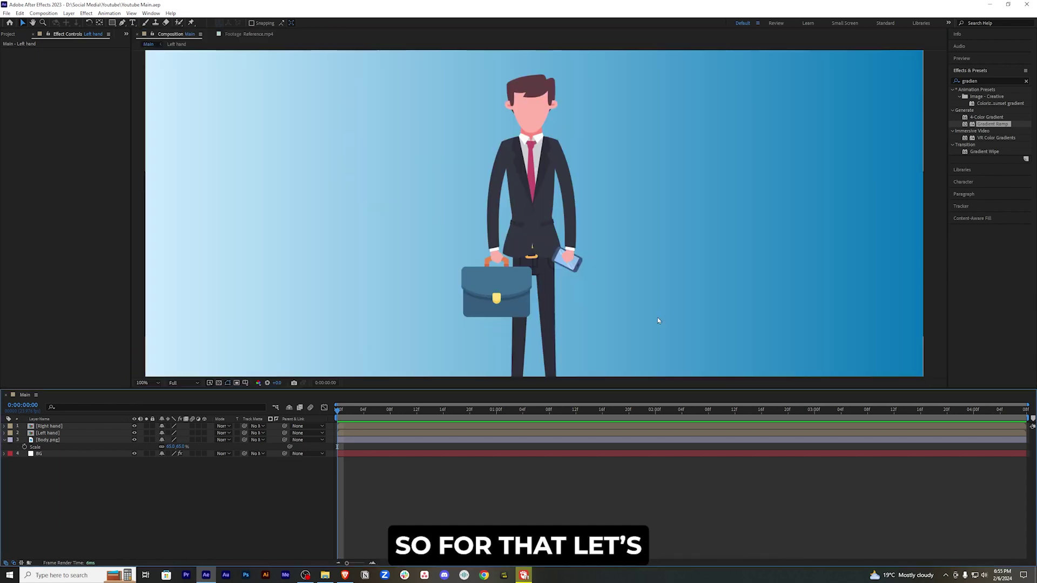
left_click(49, 426)
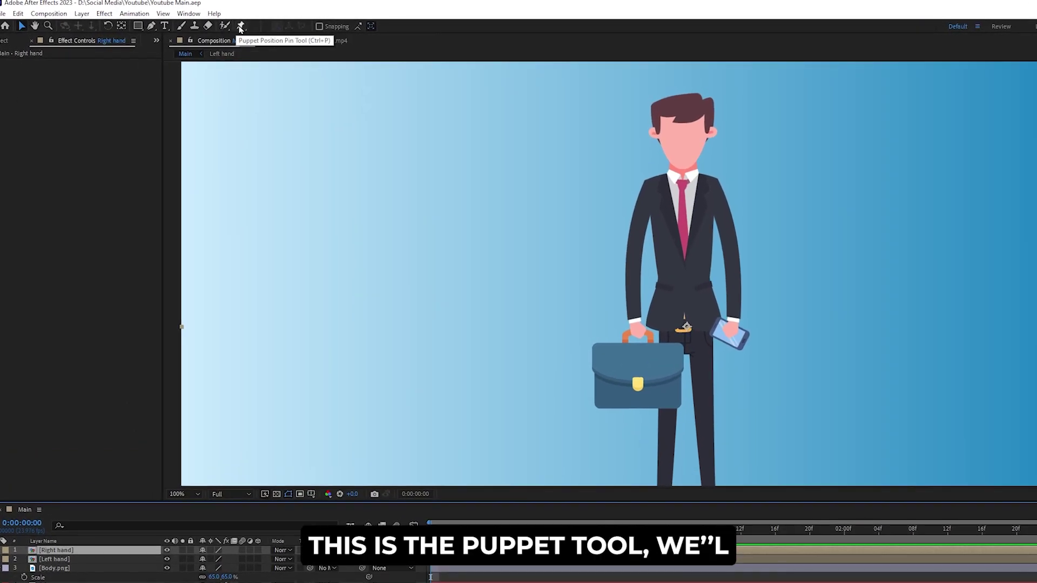
left_click(241, 26)
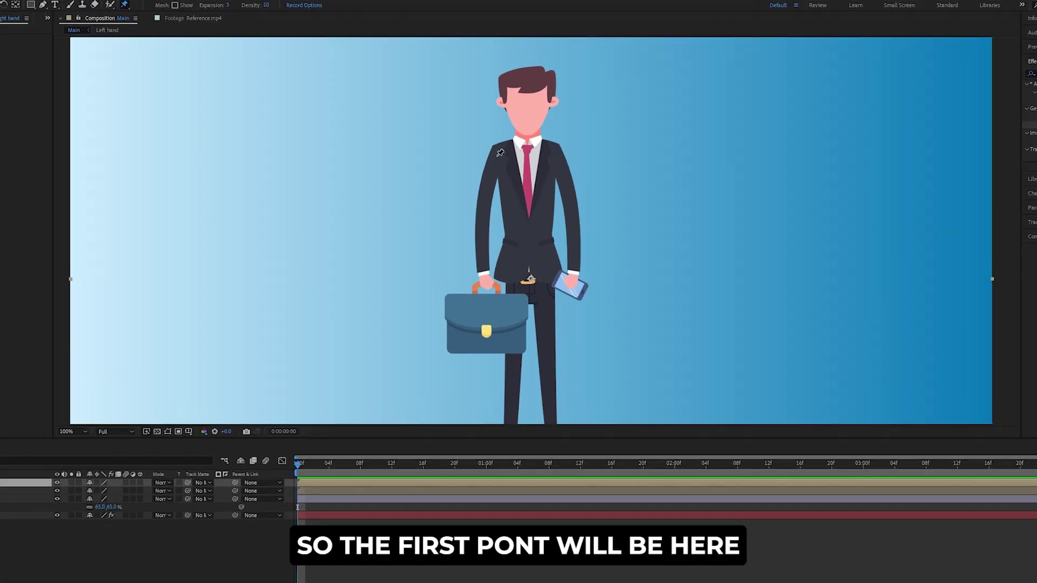
left_click(493, 158)
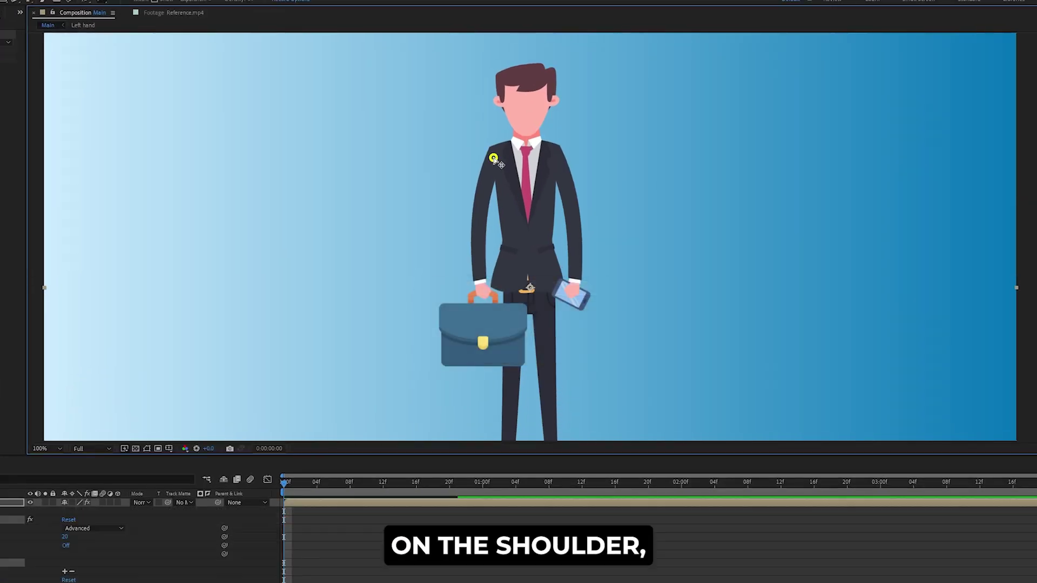
left_click(479, 208)
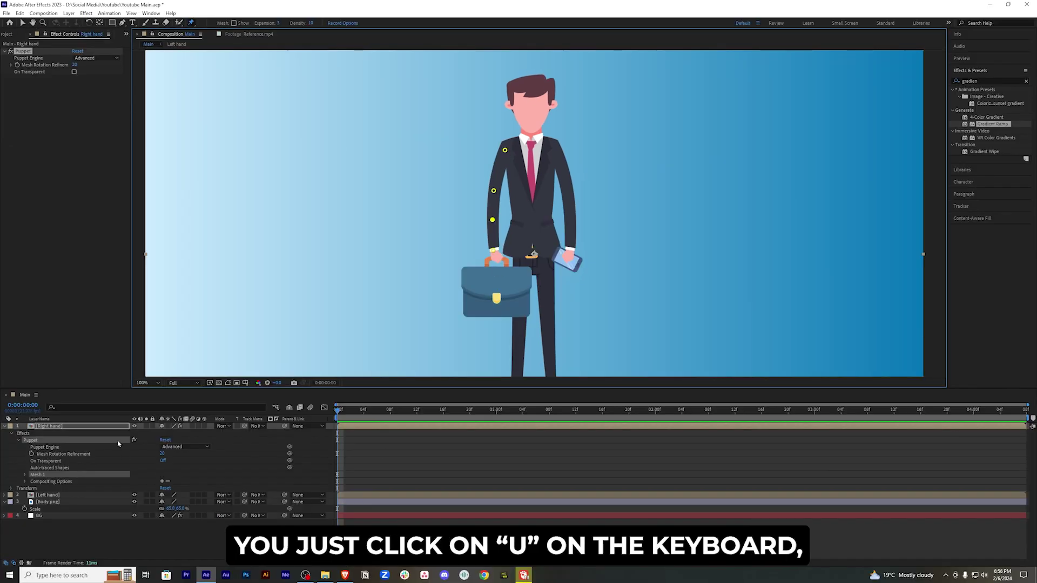
Step: Reveal the pin keyframes and reposition the right arm's wrist and forearm pins slightly at 0:00:00:18 and again at 0:00:01:20
key("u")
left_click_drag(380, 449, 506, 366)
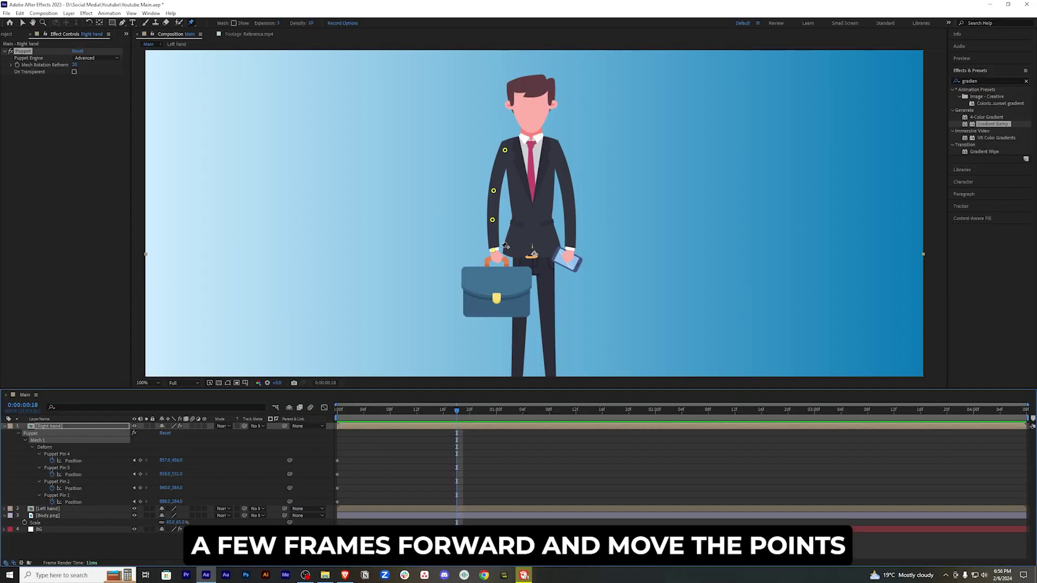
left_click_drag(492, 249, 492, 220)
left_click_drag(456, 411, 630, 423)
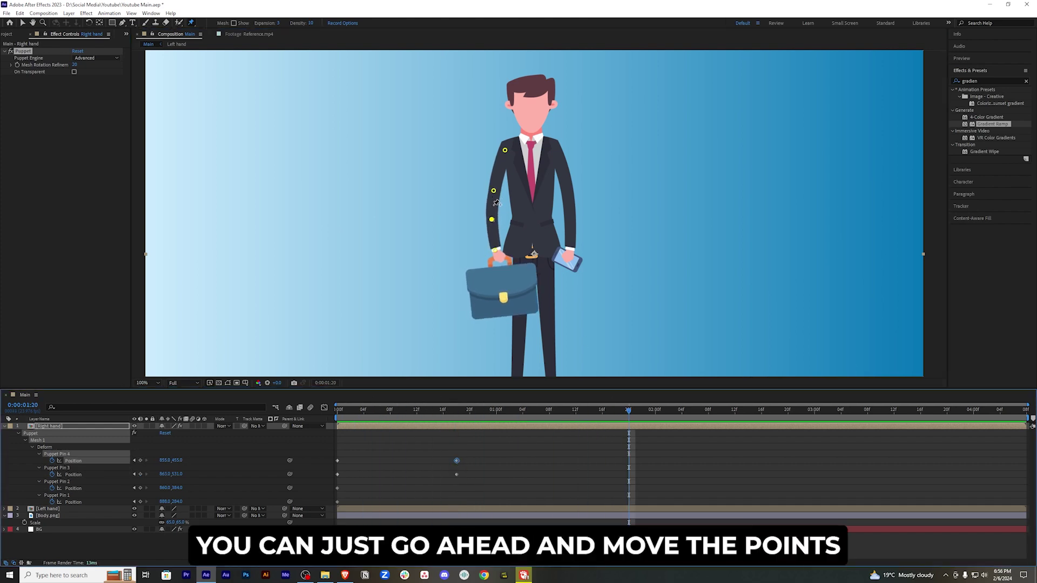
left_click_drag(497, 224, 495, 223)
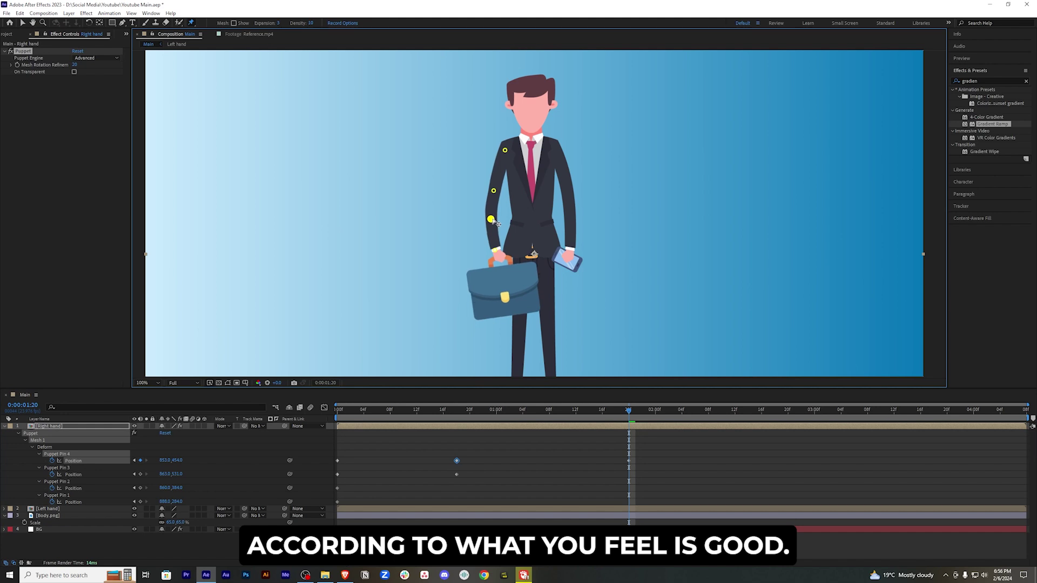
left_click_drag(498, 249, 497, 250)
Step: Keyframe small shifts of the right arm's elbow pin at 0:00:02:18 and 0:00:01:20
left_click(775, 413)
left_click_drag(495, 193, 492, 193)
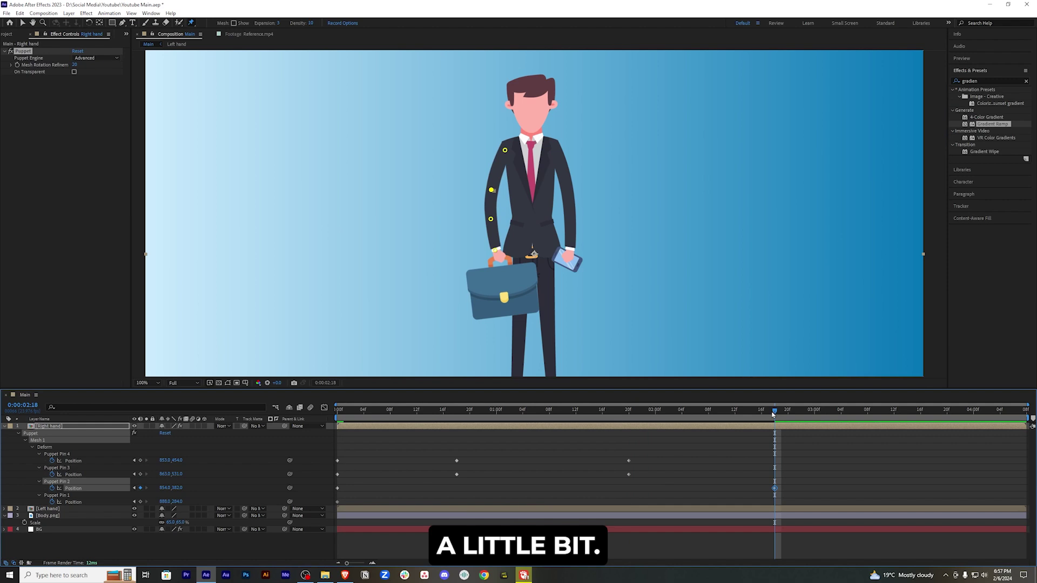
left_click_drag(736, 414, 651, 428)
left_click_drag(491, 193, 493, 193)
Step: Keyframe the right arm's elbow, forearm and wrist pins at about 0:00:03:21, and preview the arm swing
left_click_drag(629, 412, 954, 428)
left_click_drag(493, 192, 492, 191)
left_click_drag(495, 252, 491, 221)
left_click(490, 191)
key("space")
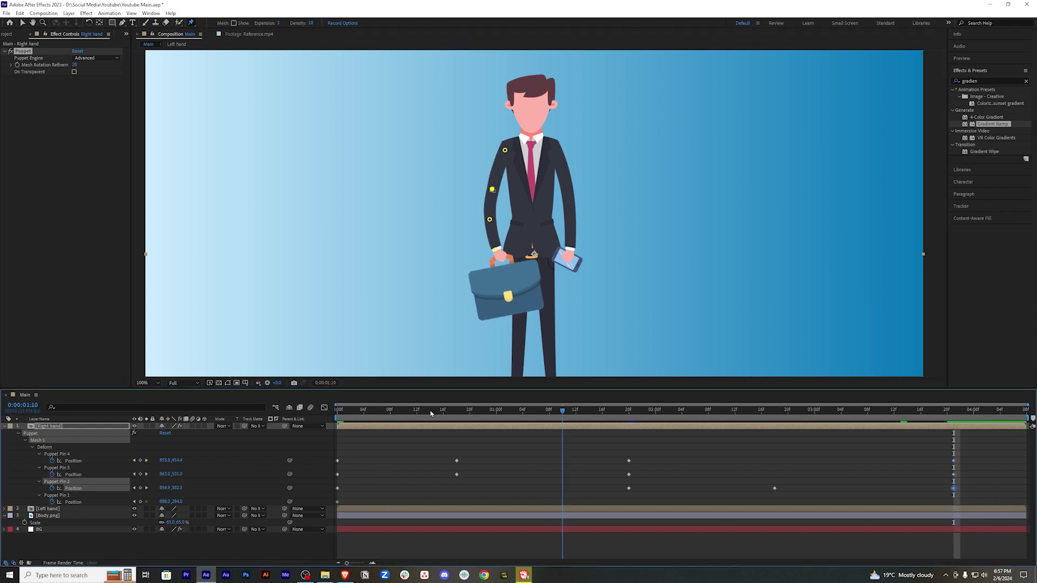
left_click(393, 463)
key("space")
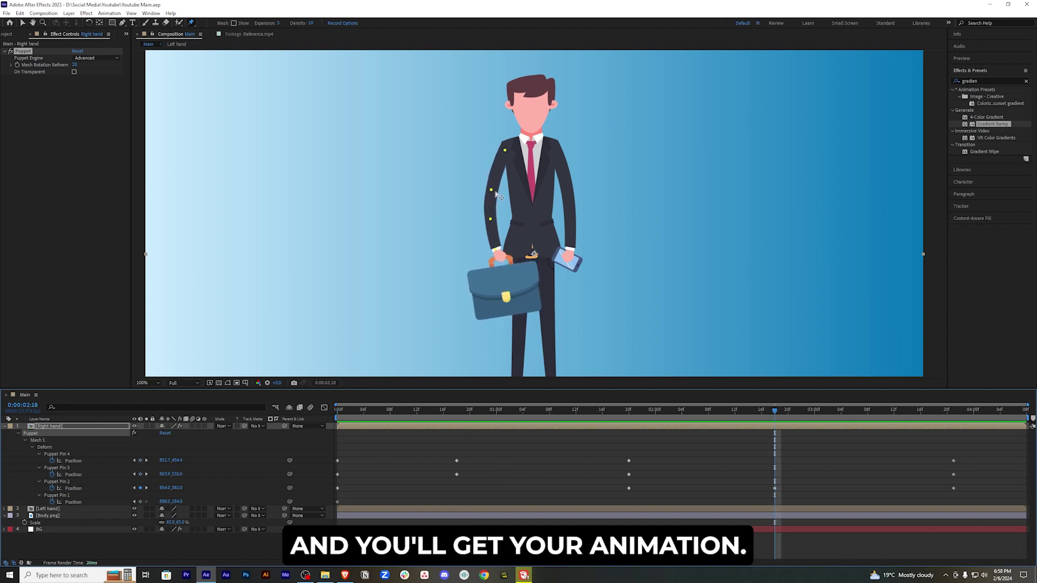
Step: Shift the right arm's forearm and wrist pins slightly toward the body at 0:00:02:18, and play back the motion
left_click_drag(490, 219, 493, 218)
left_click_drag(495, 250, 500, 250)
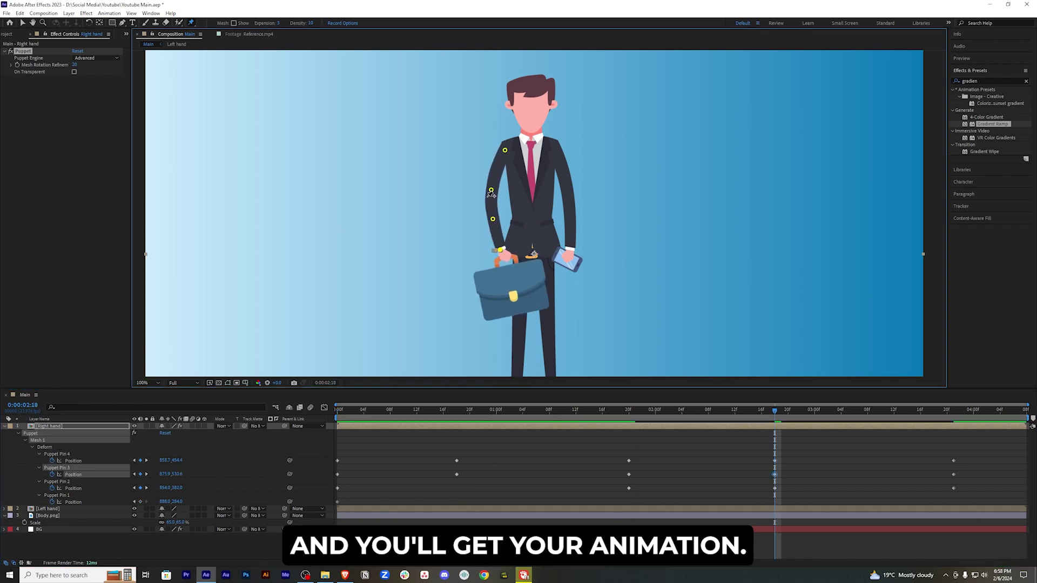
left_click_drag(780, 411, 569, 414)
key("space")
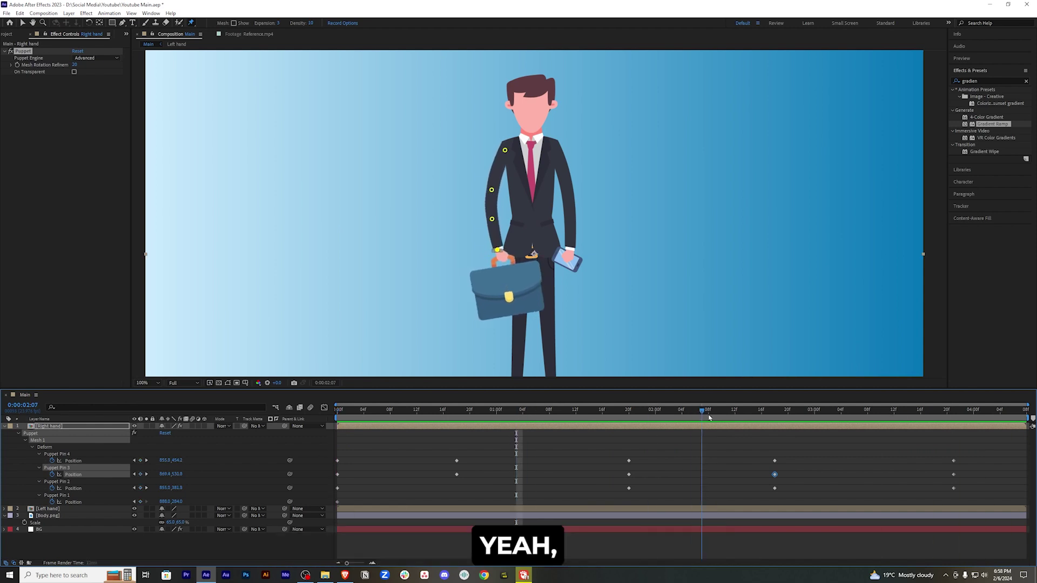
Step: Add a fifth puppet pin on the right upper arm at 0:00:02:18, nudge the elbow pin outward, and preview from the start
left_click_drag(721, 410, 760, 426)
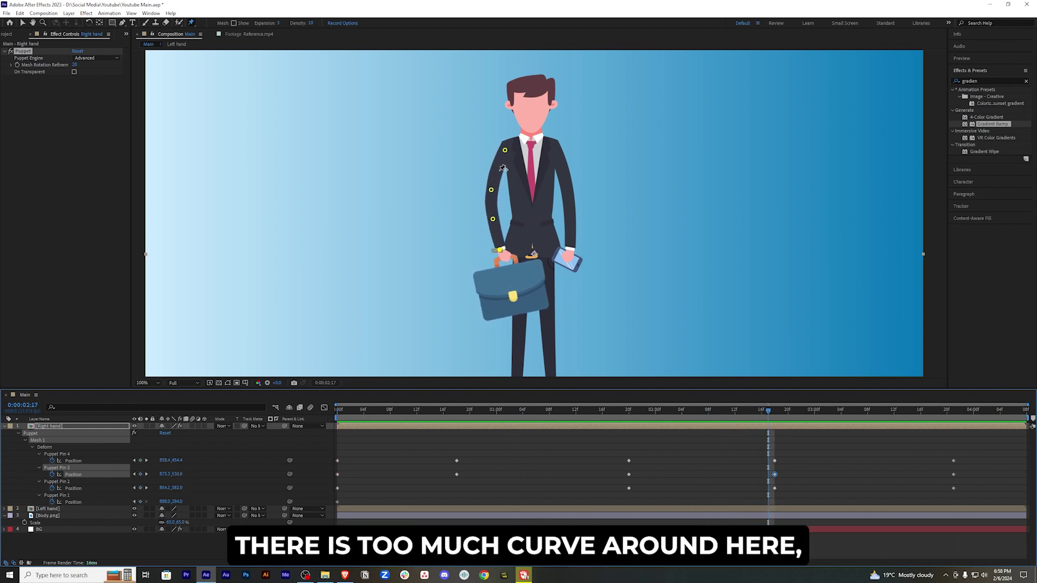
key("Page_Down")
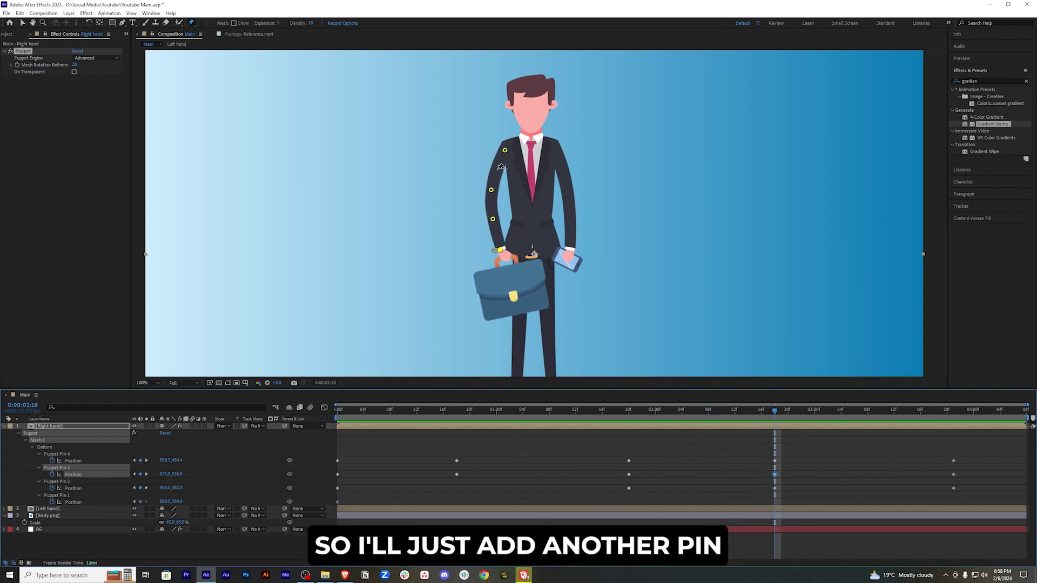
left_click(497, 169)
left_click_drag(490, 198, 487, 195)
left_click_drag(556, 412, 336, 410)
key("space")
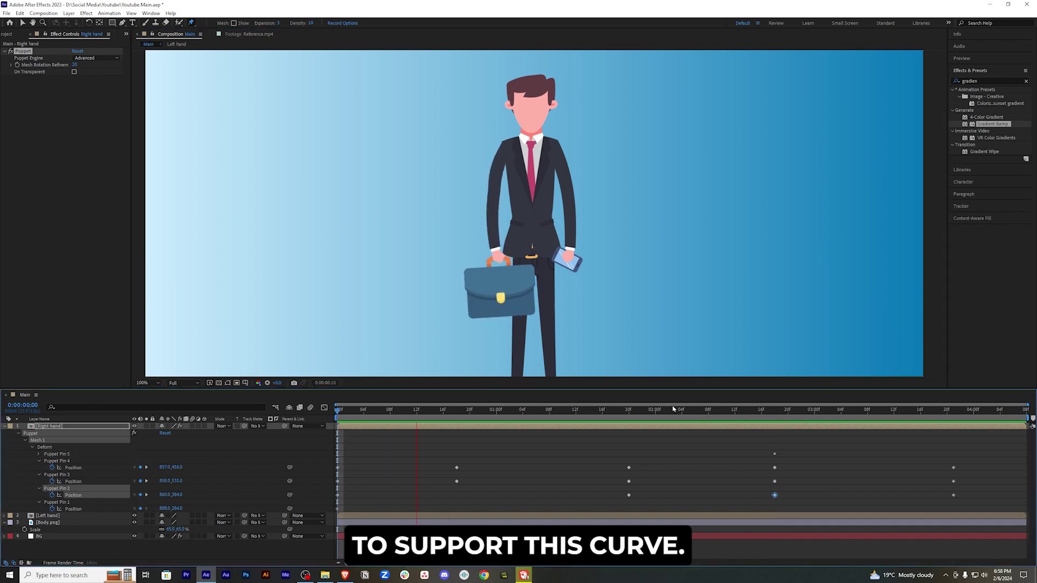
Step: Preview the right arm's swing across the timeline with the whole composition in view
left_click_drag(380, 415, 956, 433)
key("space")
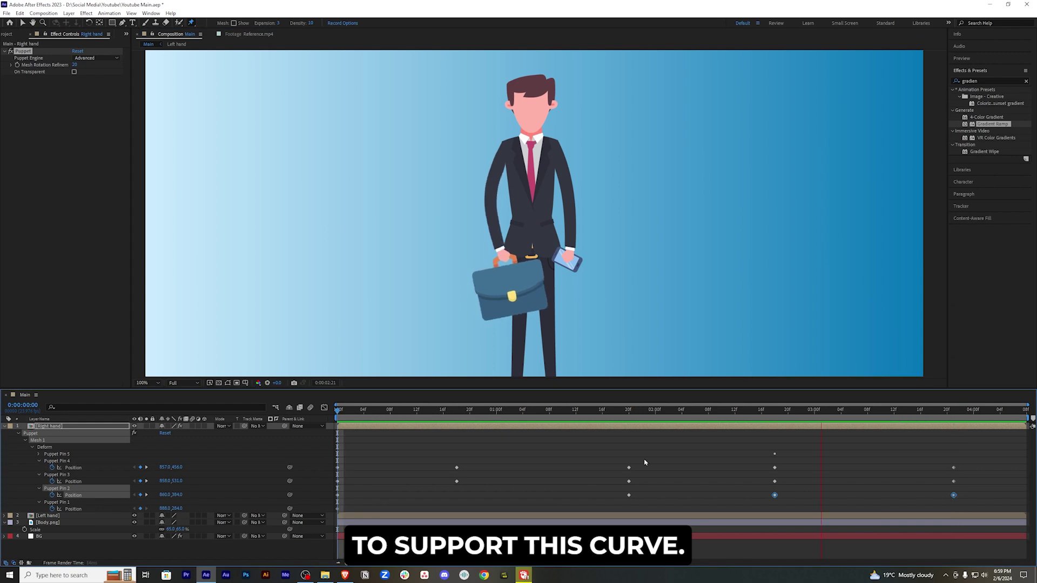
scroll(676, 305, "down", 1)
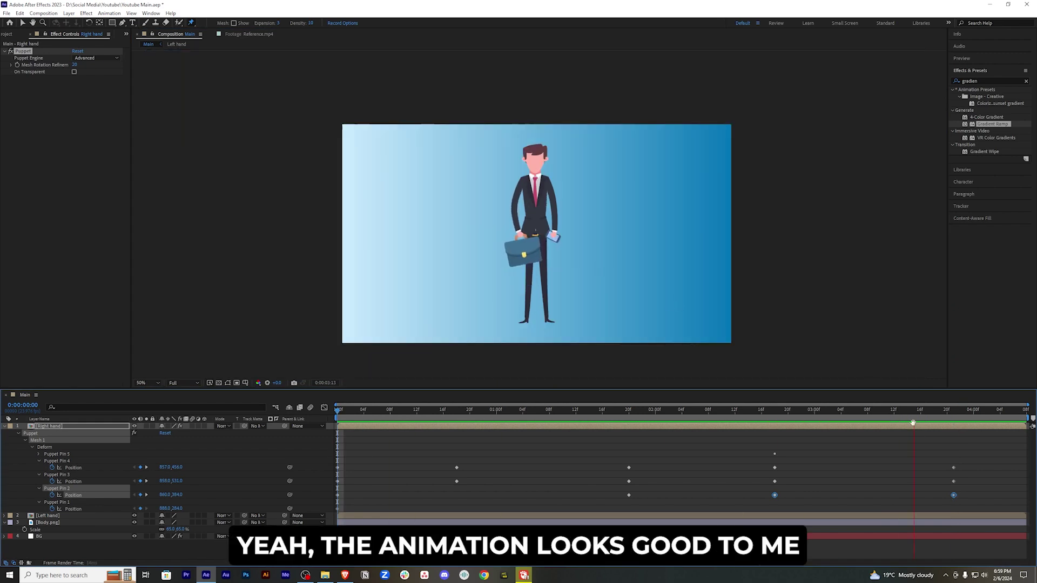
left_click(938, 415)
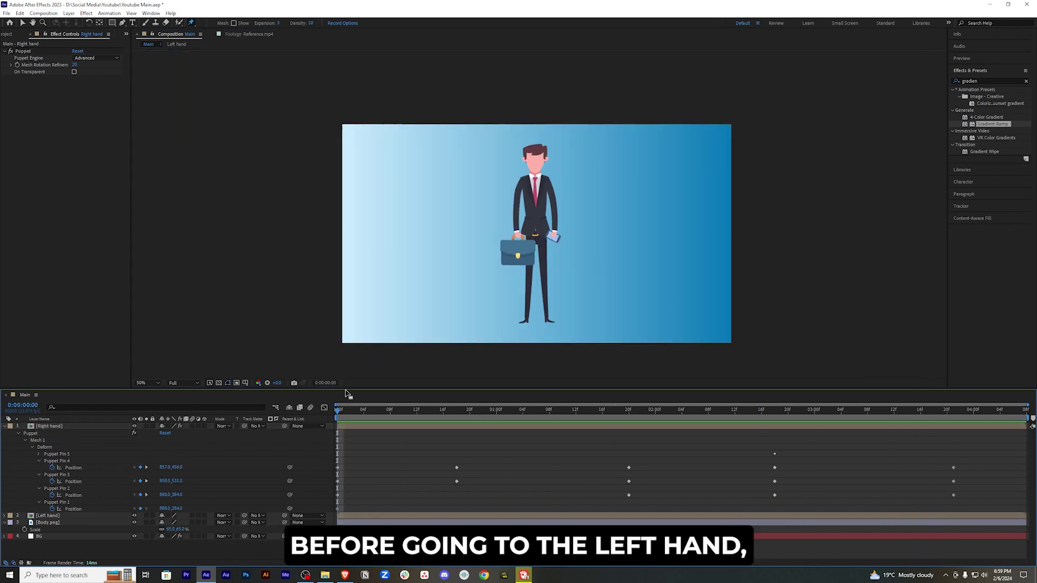
Step: Apply Easy Ease to all of the right arm's puppet pin keyframes, including the fifth pin's
left_click_drag(990, 450, 912, 472)
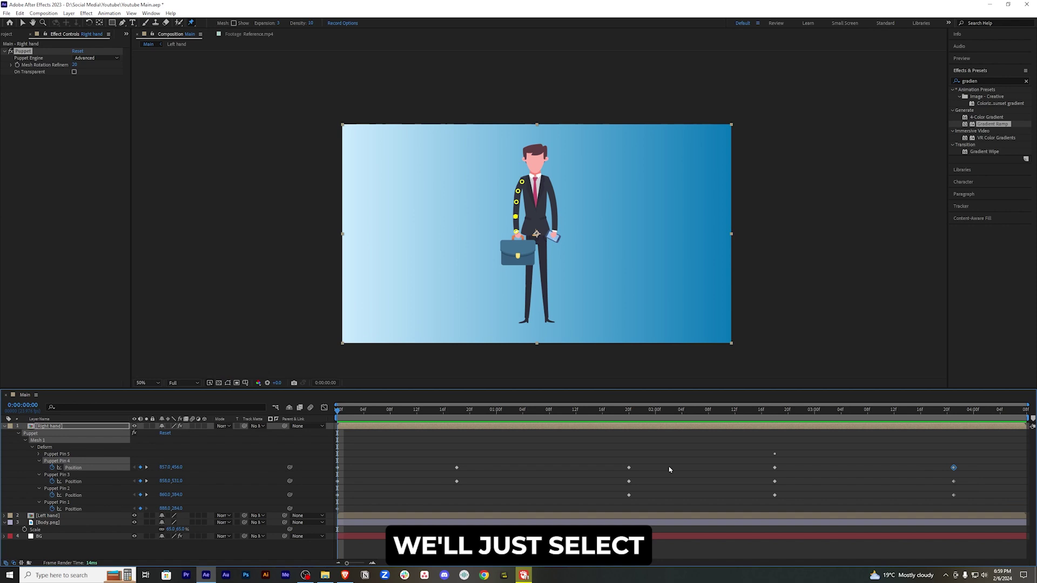
left_click(38, 454)
left_click_drag(984, 451, 303, 523)
right_click(457, 494)
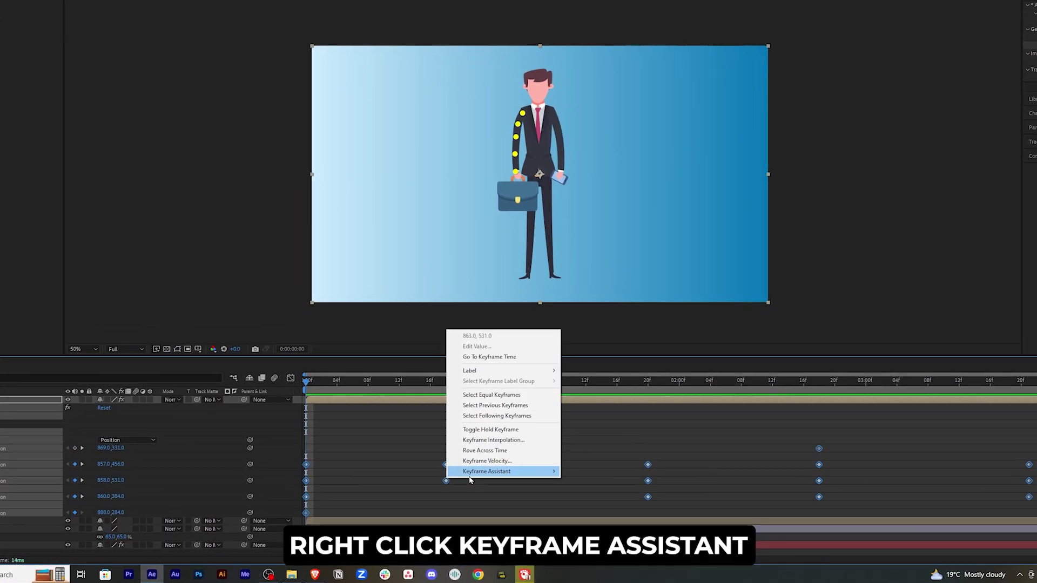
mouse_move(494, 487)
left_click(628, 495)
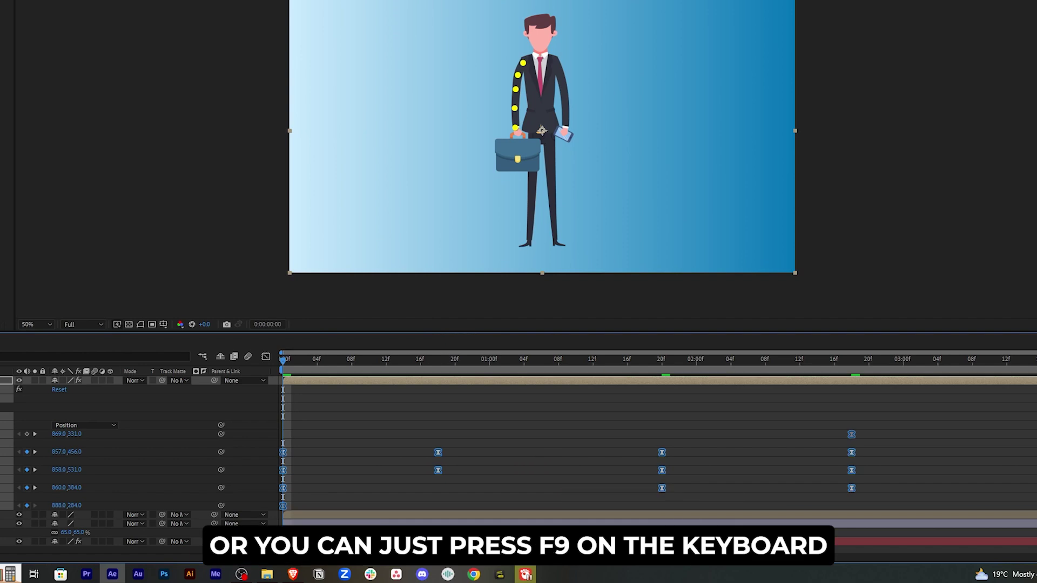
Step: Save the project and preview the eased right arm animation from the start
left_click(914, 415)
key("ctrl+s")
key("space")
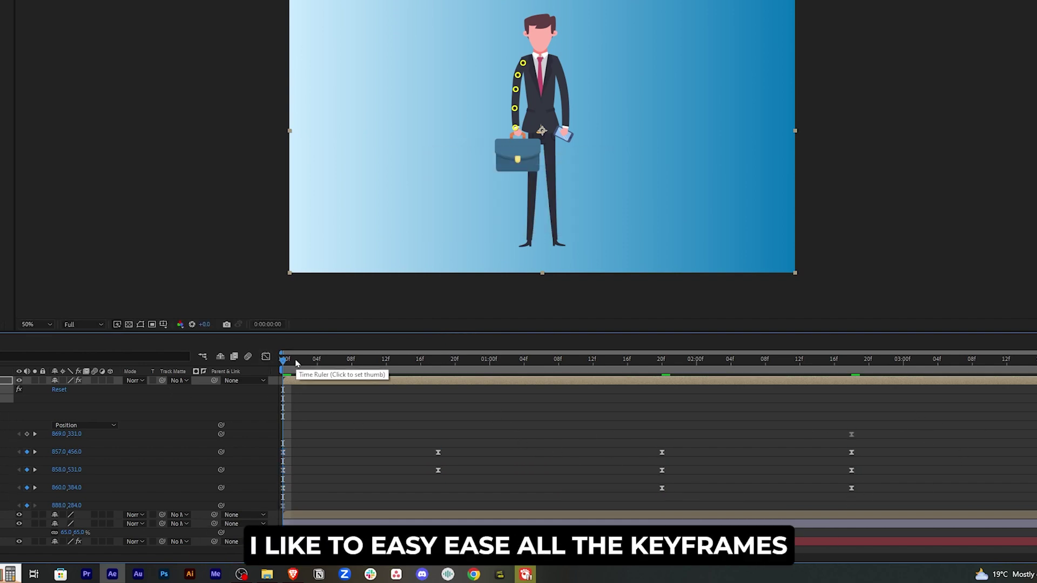
key("space")
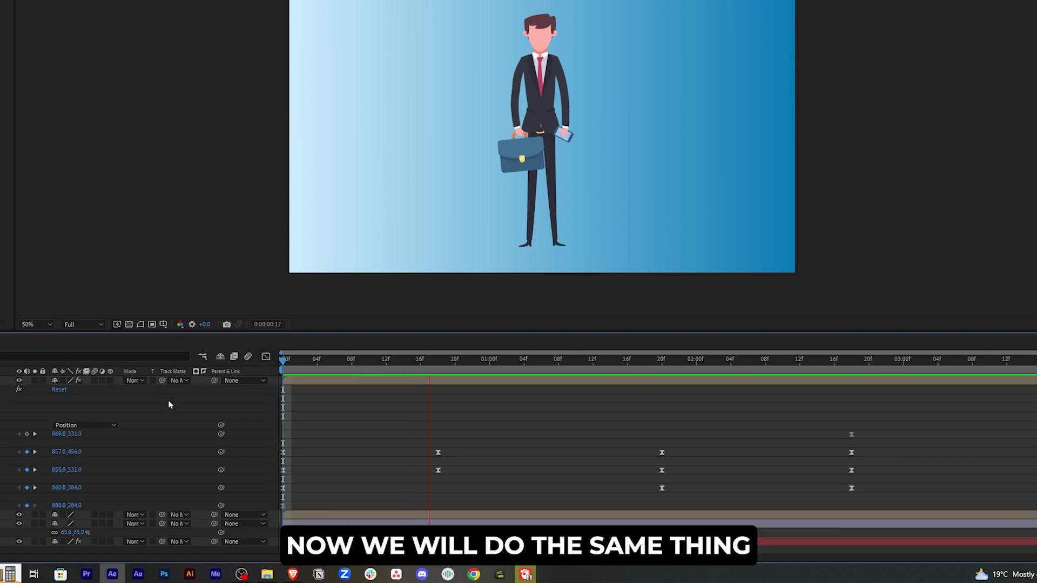
key("space")
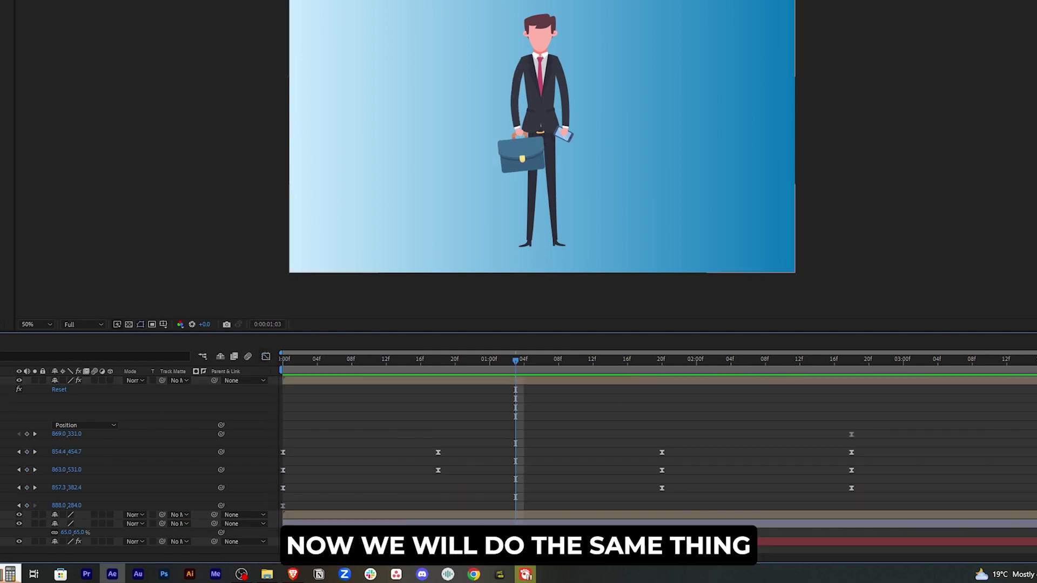
Step: Place five puppet pins along the Left hand layer's arm at the first frame, from shoulder to wrist with an extra upper-arm pin
left_click(1, 381)
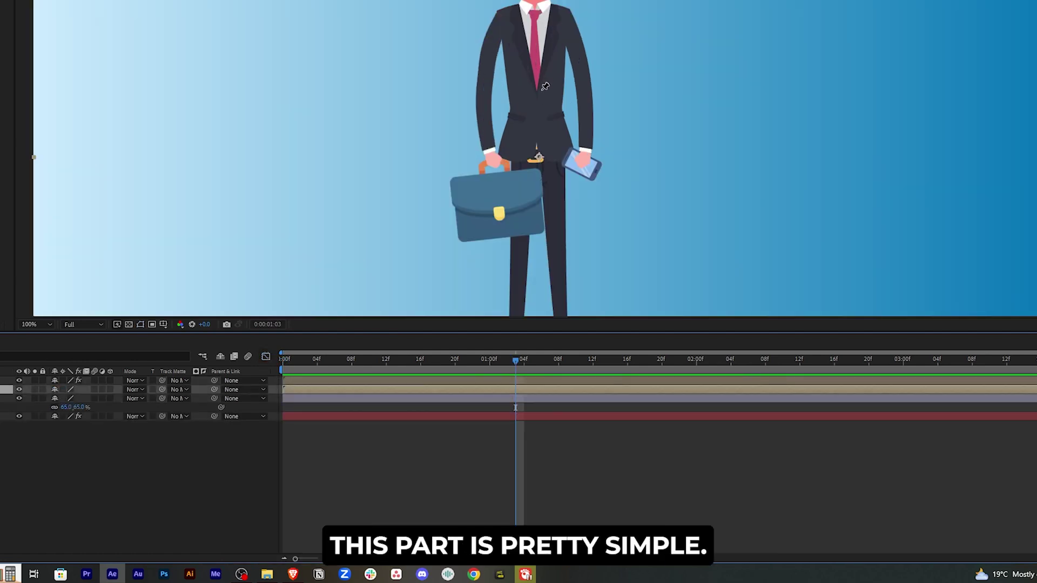
left_click_drag(517, 360, 238, 365)
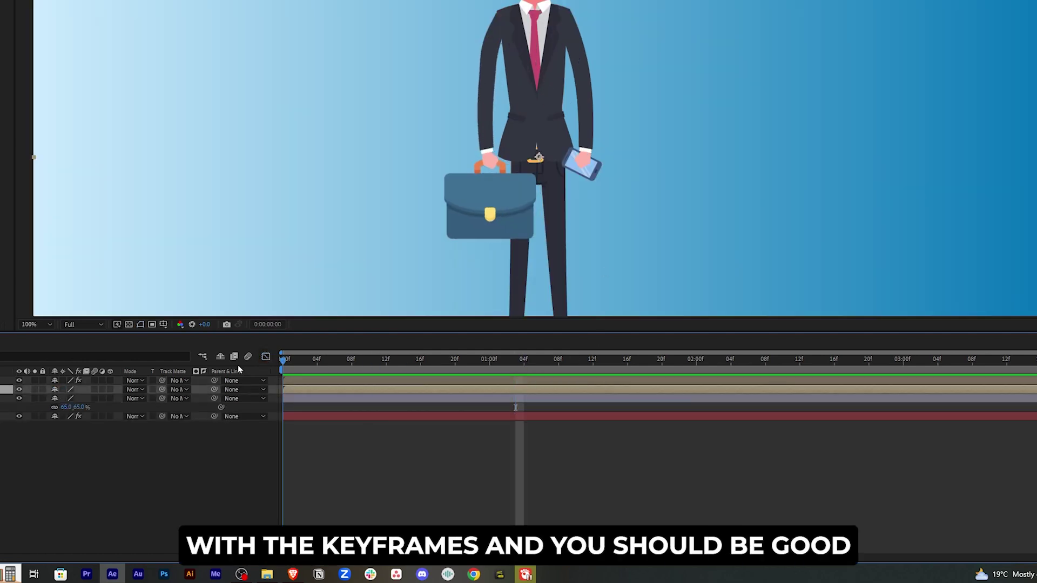
left_click(569, 22)
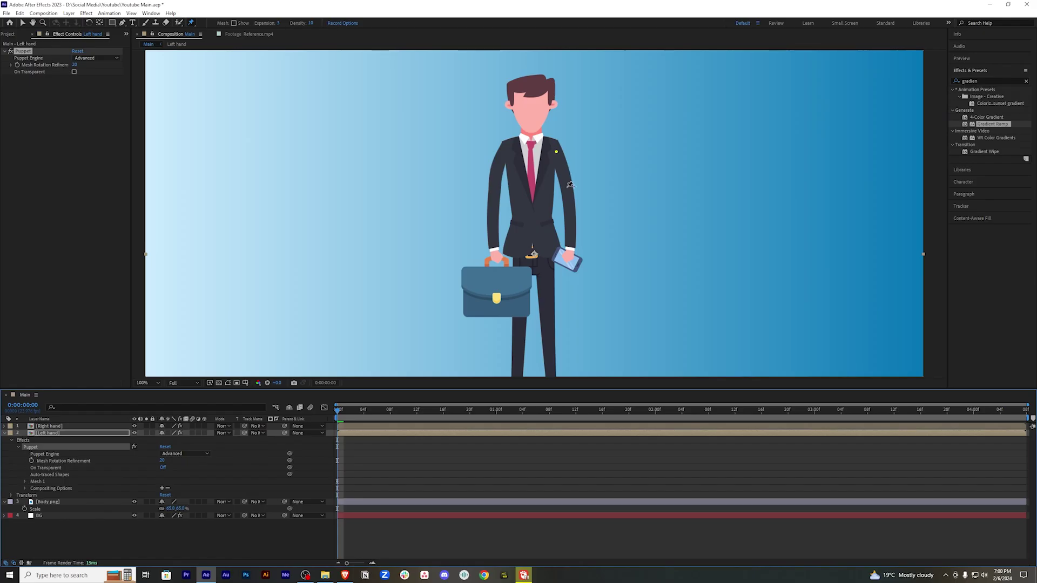
left_click(585, 76)
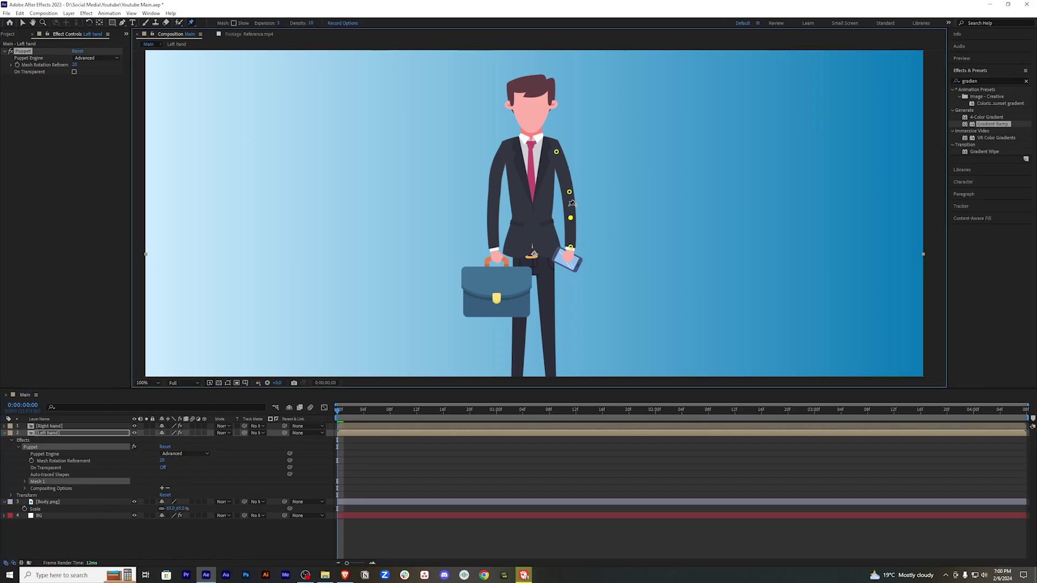
left_click(562, 172)
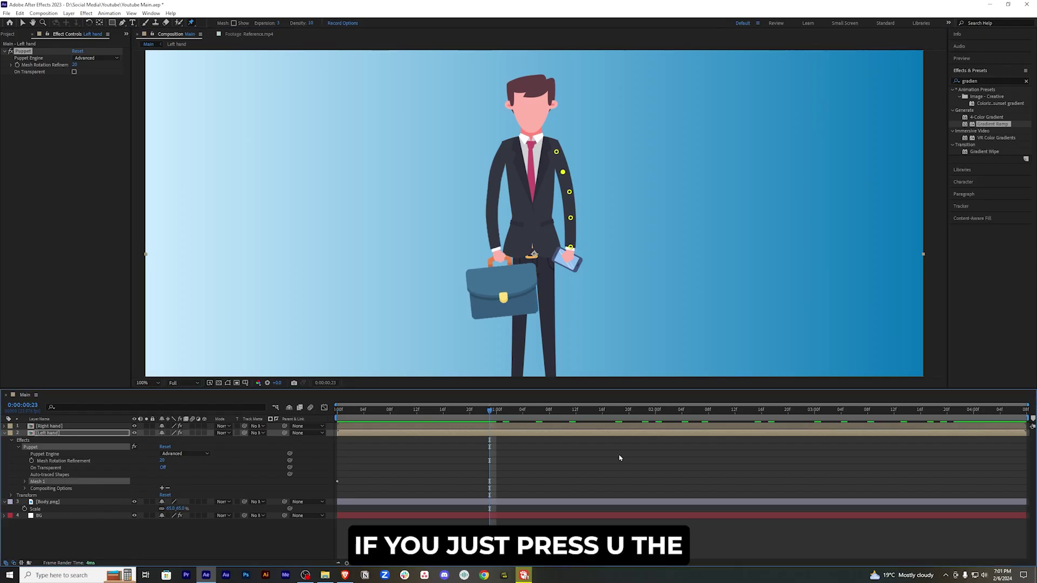
Step: Keyframe all five left arm pins at 0:00:00:23, with the elbow shifted slightly outward and the wrist slightly toward the body
key("u")
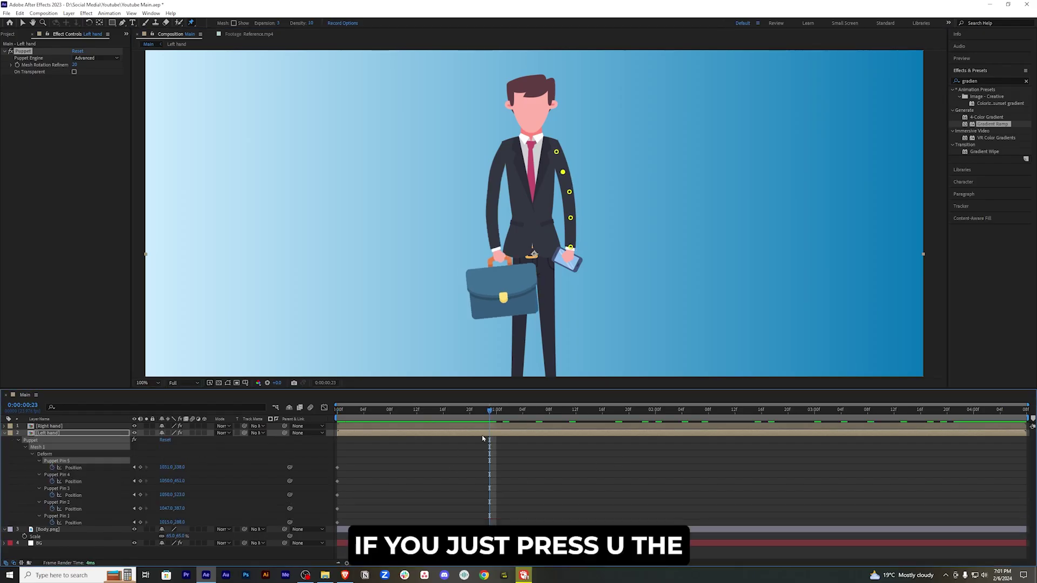
left_click(449, 409)
left_click_drag(470, 425, 493, 426)
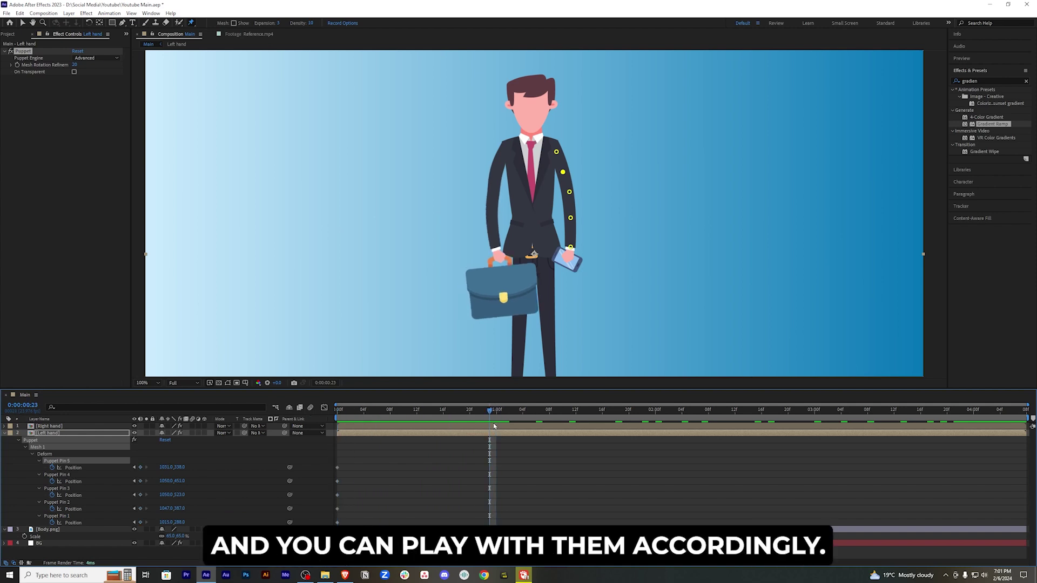
left_click_drag(569, 193, 572, 192)
left_click_drag(570, 247, 571, 218)
left_click_drag(491, 411, 636, 416)
left_click(141, 467)
left_click(140, 523)
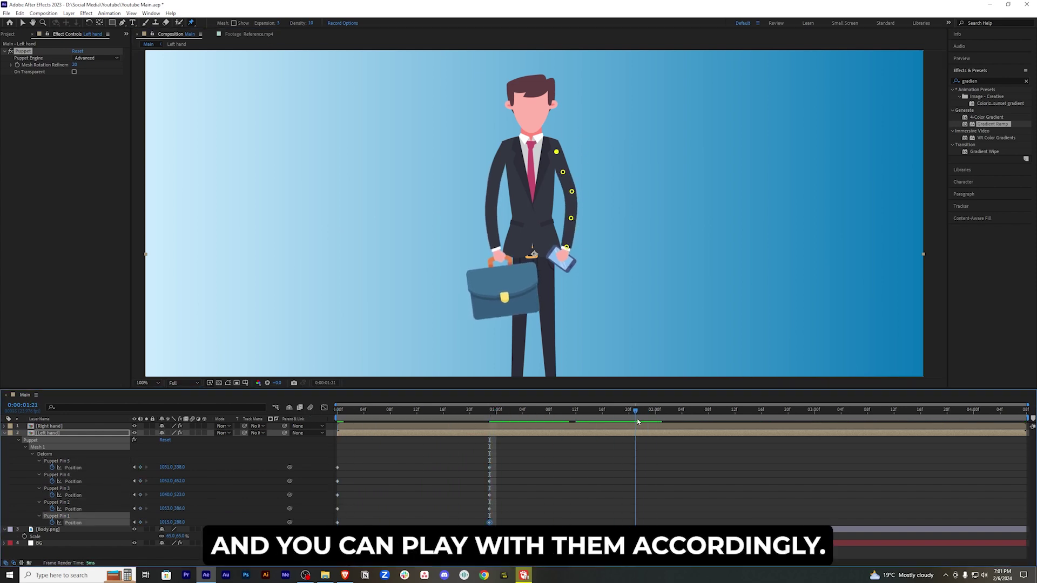
Step: Keyframe small shifts of the left arm's upper-arm, forearm and wrist pins at 0:00:01:21
left_click_drag(563, 173, 564, 171)
left_click_drag(571, 218, 570, 217)
left_click_drag(565, 249, 563, 248)
Step: Keyframe small shifts of the left arm's forearm, wrist and elbow pins at about 0:00:02:14
left_click_drag(635, 412, 749, 415)
left_click_drag(570, 218, 573, 219)
left_click_drag(565, 248, 564, 249)
left_click_drag(572, 193, 571, 194)
Step: Move the left arm's wrist and forearm pins outward near the end of the timeline, and preview the motion
left_click_drag(749, 412, 1020, 413)
left_click_drag(565, 248, 570, 249)
left_click_drag(572, 218, 574, 218)
key("space")
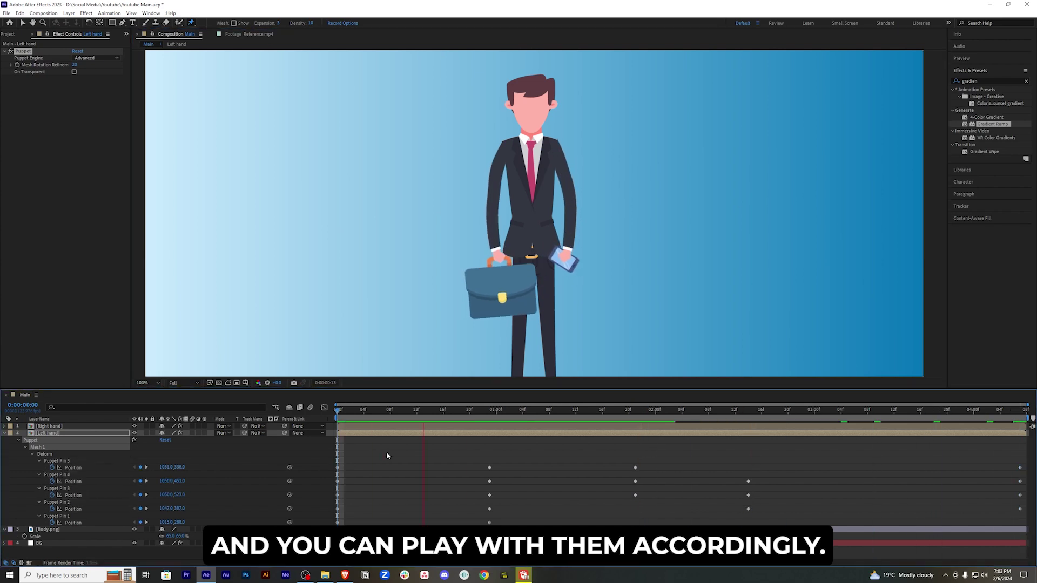
Step: Apply Easy Ease to all of the left arm's puppet pin keyframes
left_click_drag(1022, 459, 266, 515)
key("F9")
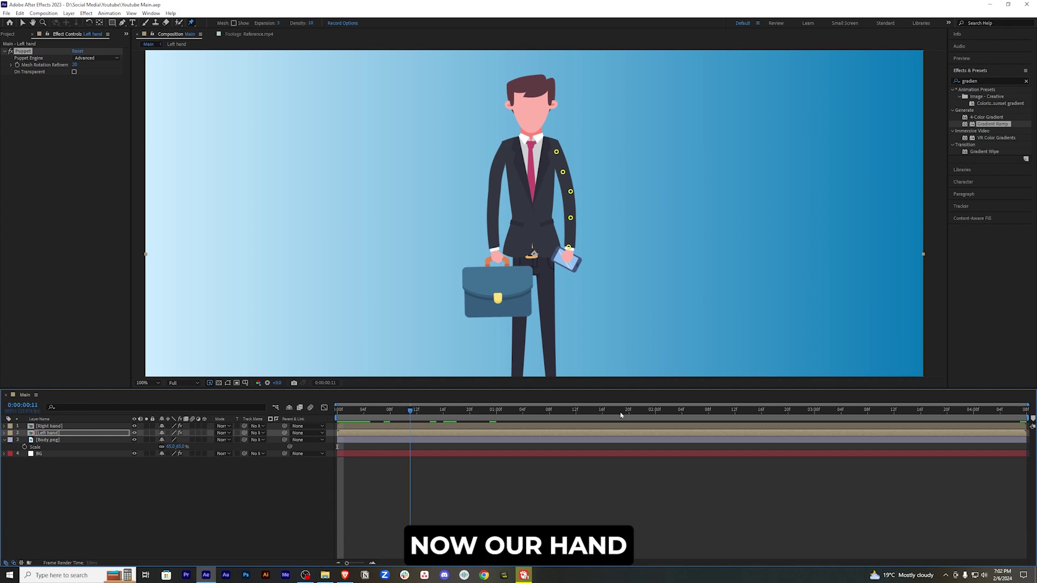
scroll(655, 355, "down", 2)
Step: Play the Reference.mp4 footage from its beginning and examine how the arms move outward
left_click(257, 34)
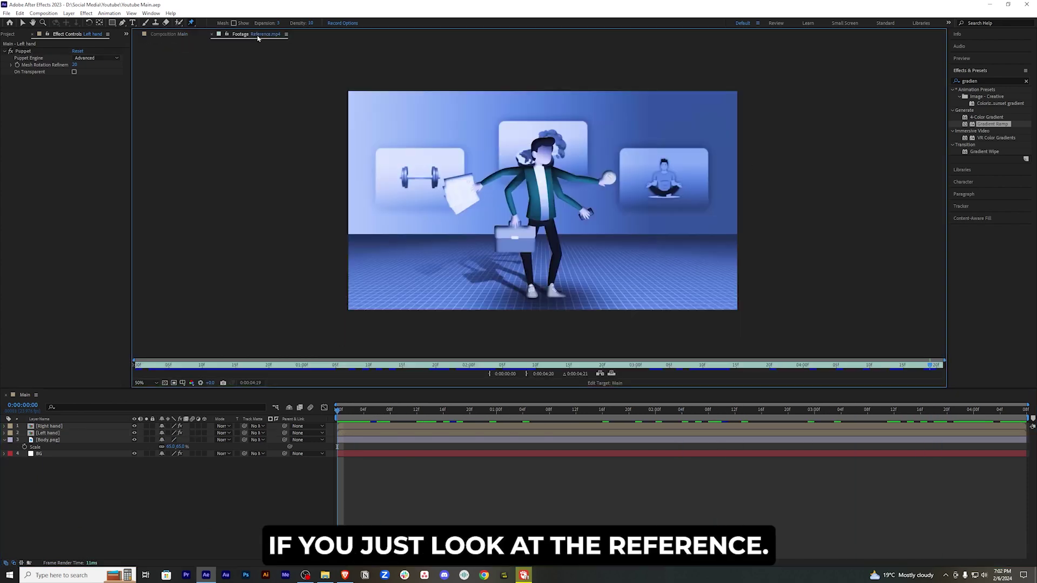
mouse_move(141, 367)
left_mouse_down()
mouse_move(133, 371)
mouse_move(155, 372)
left_mouse_up()
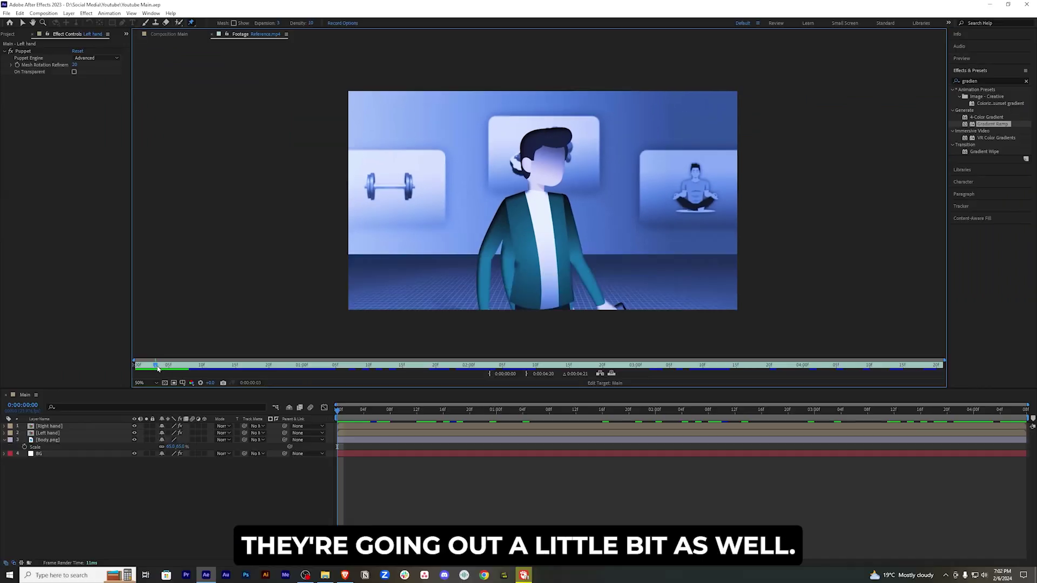
key("space")
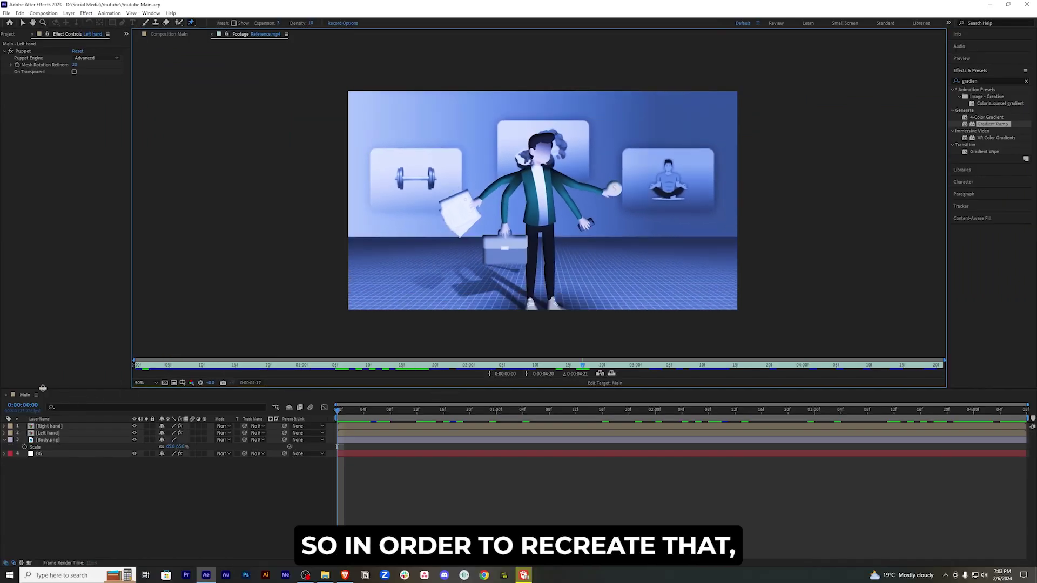
Step: Return to the Main composition's first frame and show the Right hand layer's Rotation property
left_click(179, 33)
left_click_drag(350, 416, 344, 415)
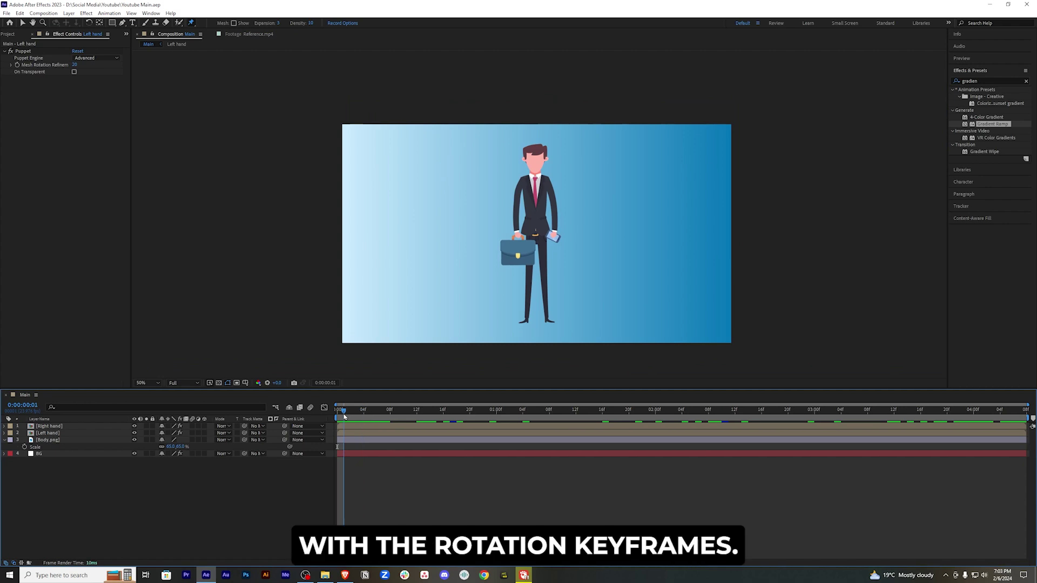
left_click(351, 427)
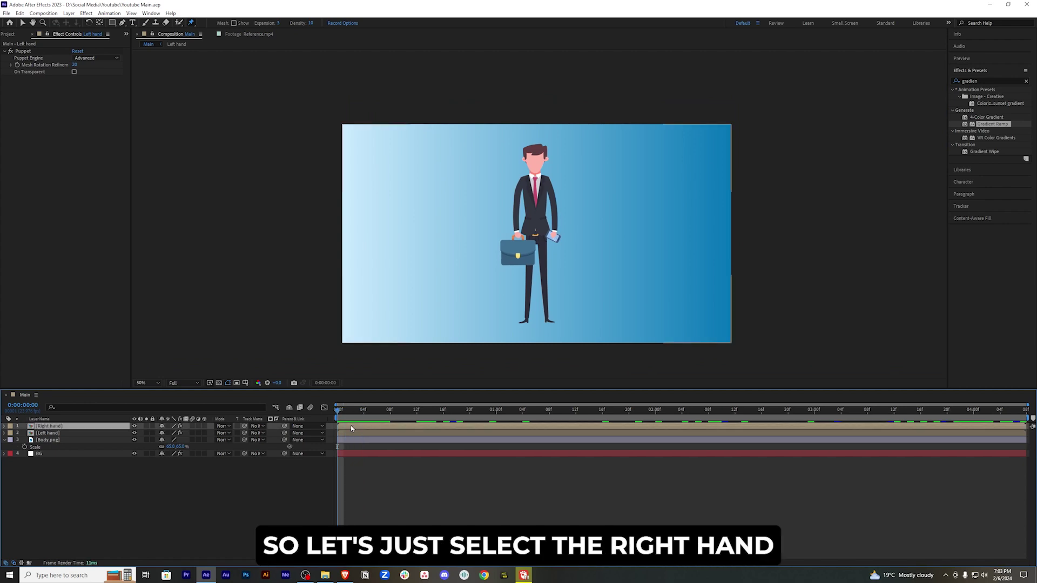
key("slash")
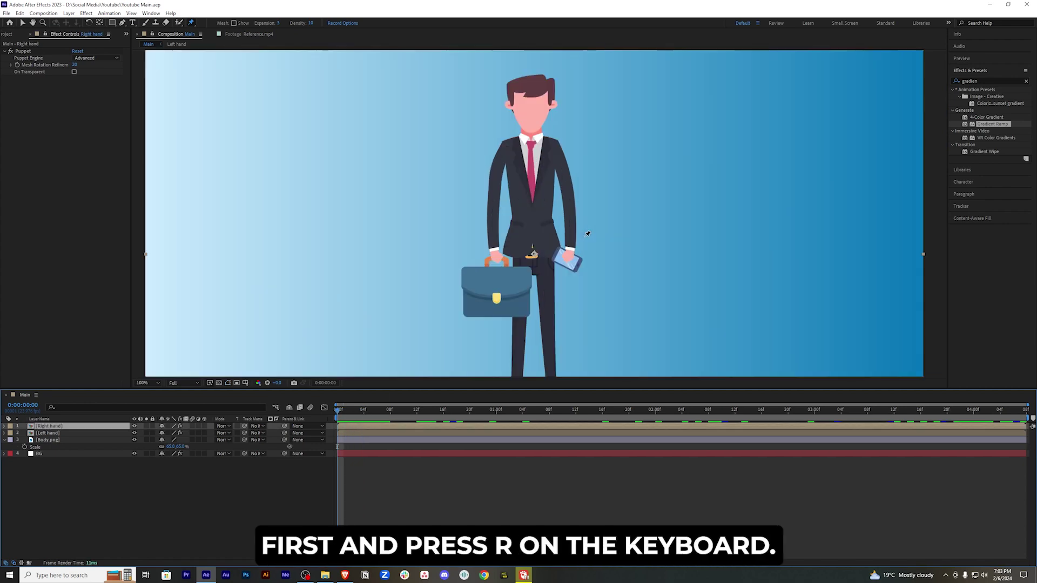
key("r")
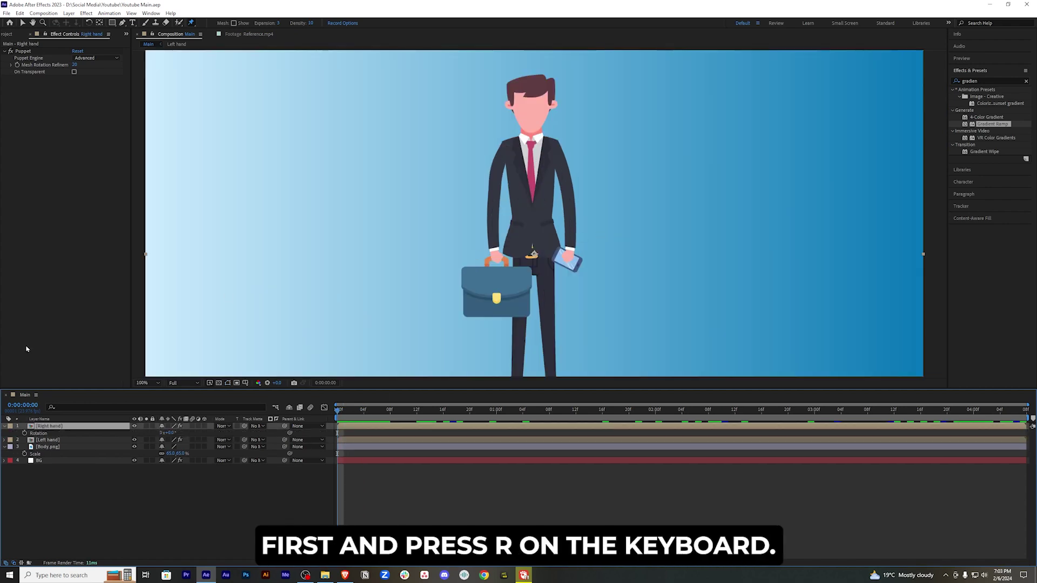
left_click(56, 433)
Step: Move the Right hand layer's anchor point from the waist to the arm's shoulder joint with the Pan Behind tool
scroll(626, 250, "down", 1)
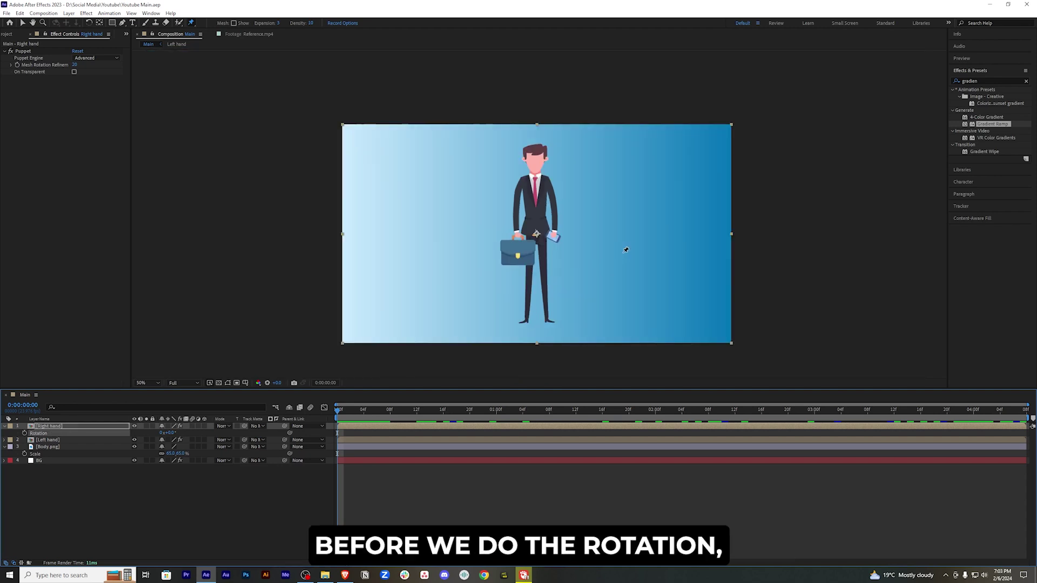
scroll(627, 249, "up", 1)
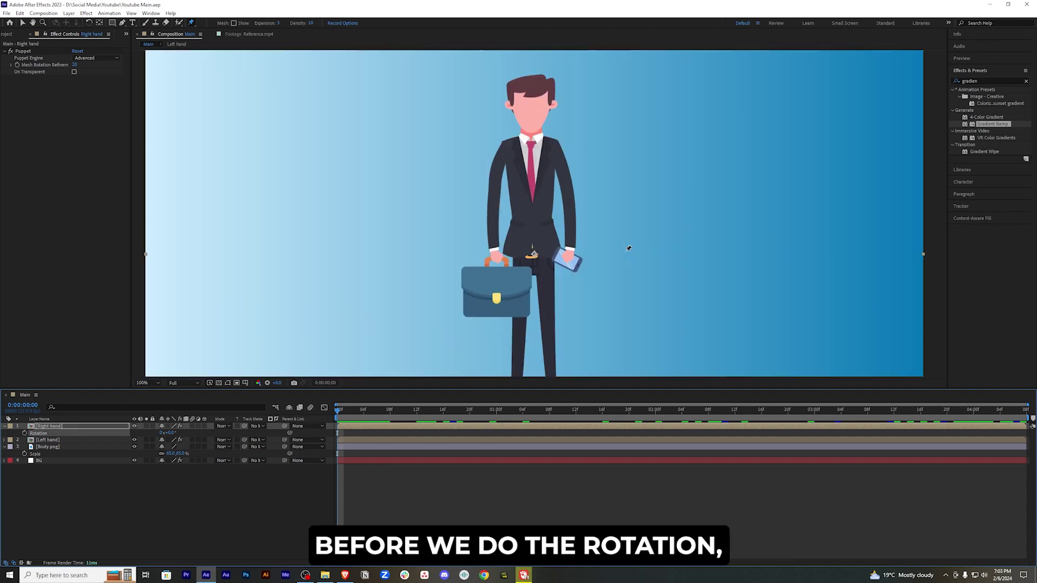
key("v")
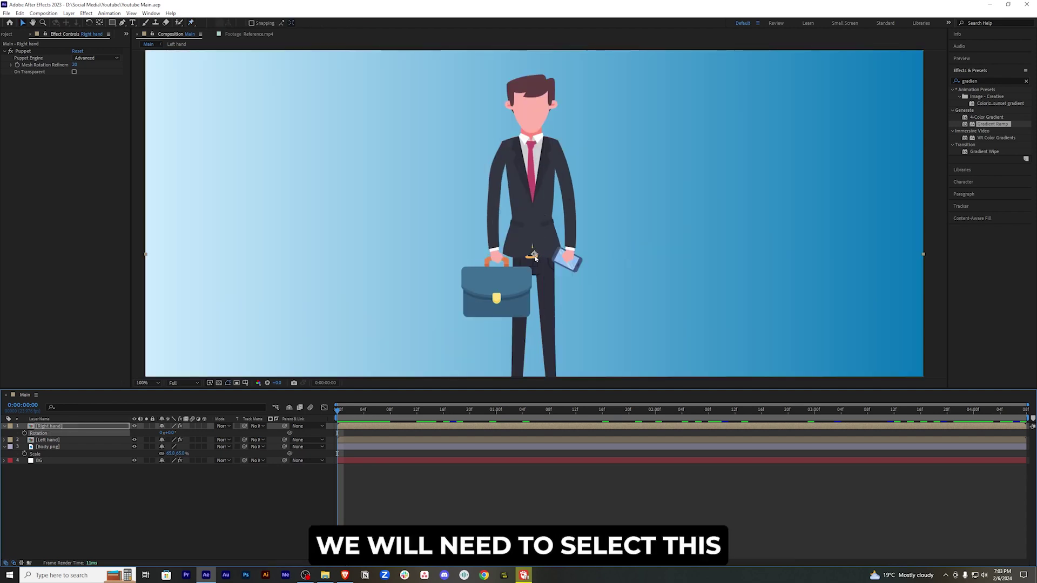
left_click(91, 470)
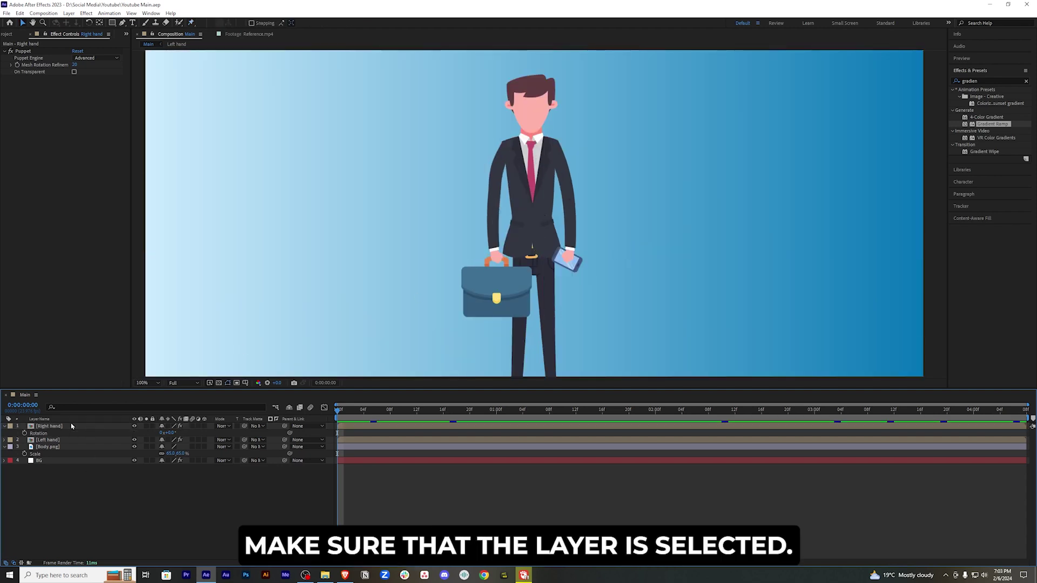
left_click(72, 426)
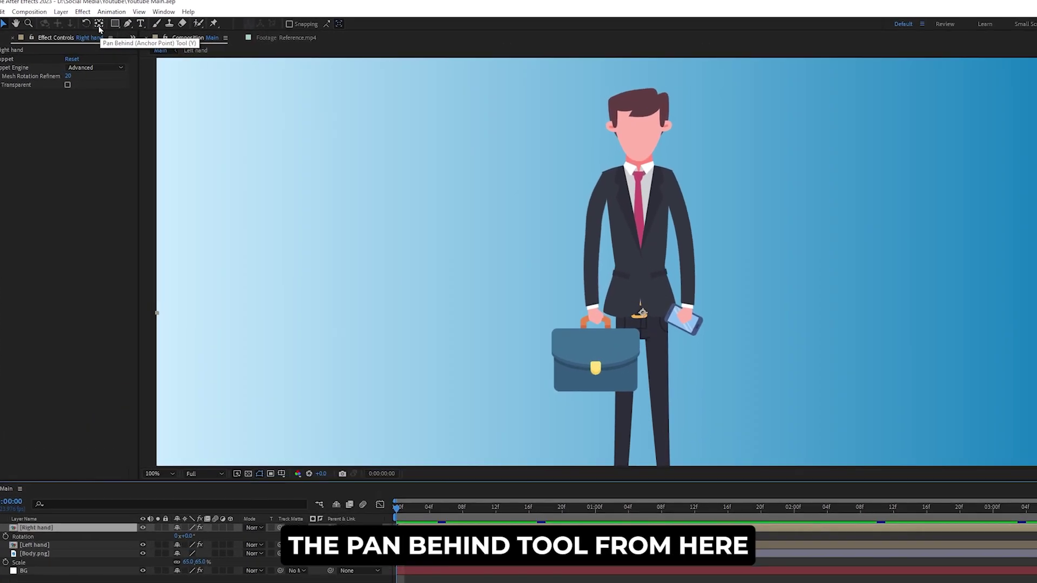
left_click(99, 23)
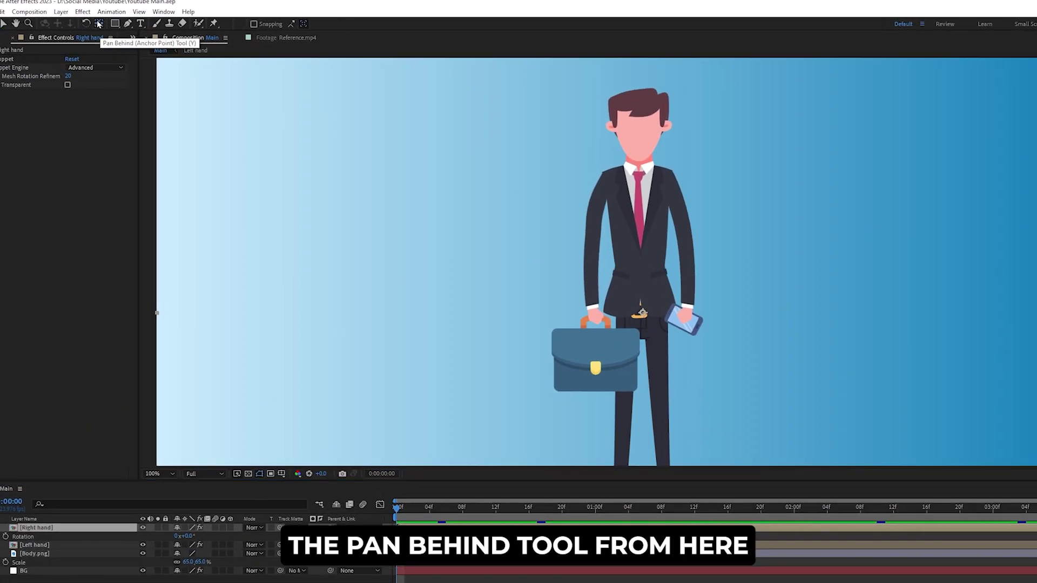
left_click_drag(642, 313, 623, 223)
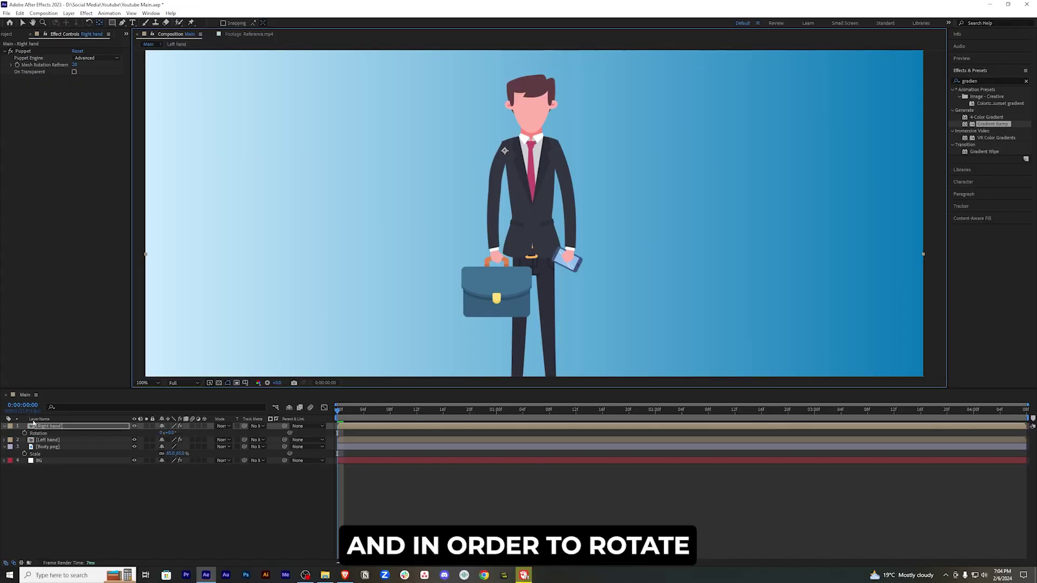
Step: Keyframe the Right hand layer's Rotation at the first frame and 3° at 0:00:01:16, and apply Easy Ease to both keyframes
left_click(25, 433)
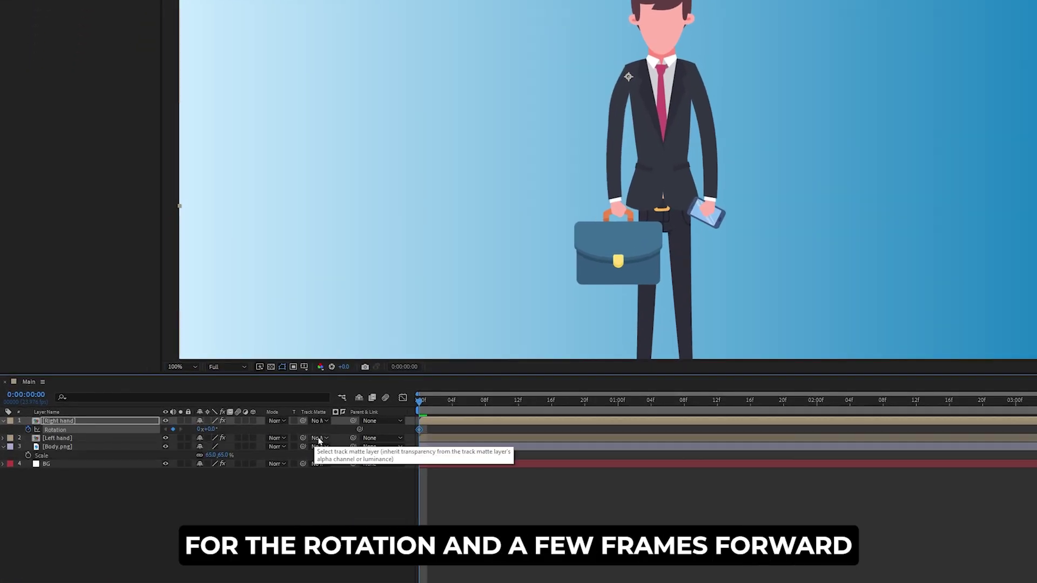
left_click_drag(420, 403, 763, 417)
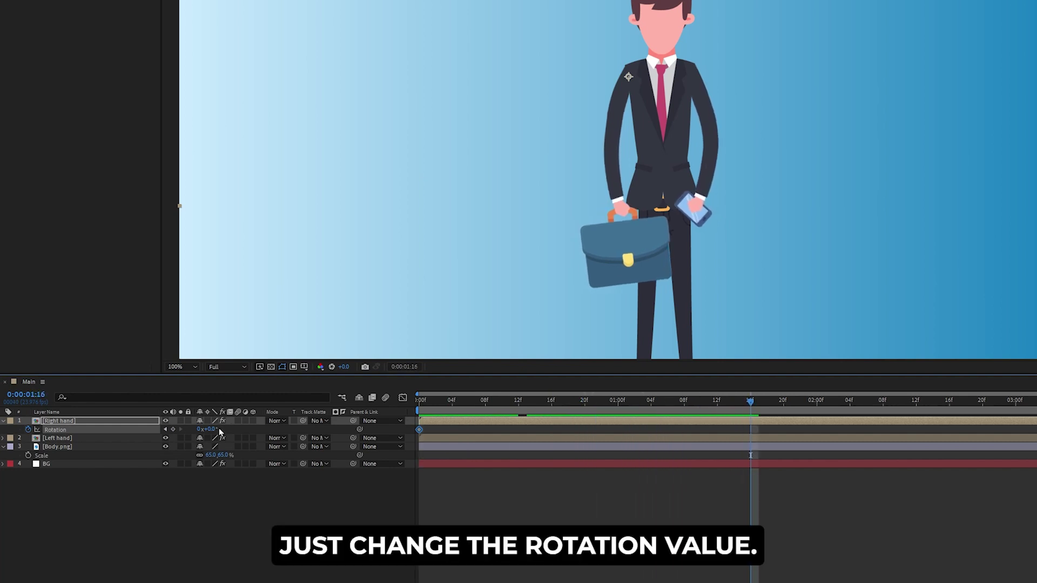
left_click_drag(212, 430, 214, 427)
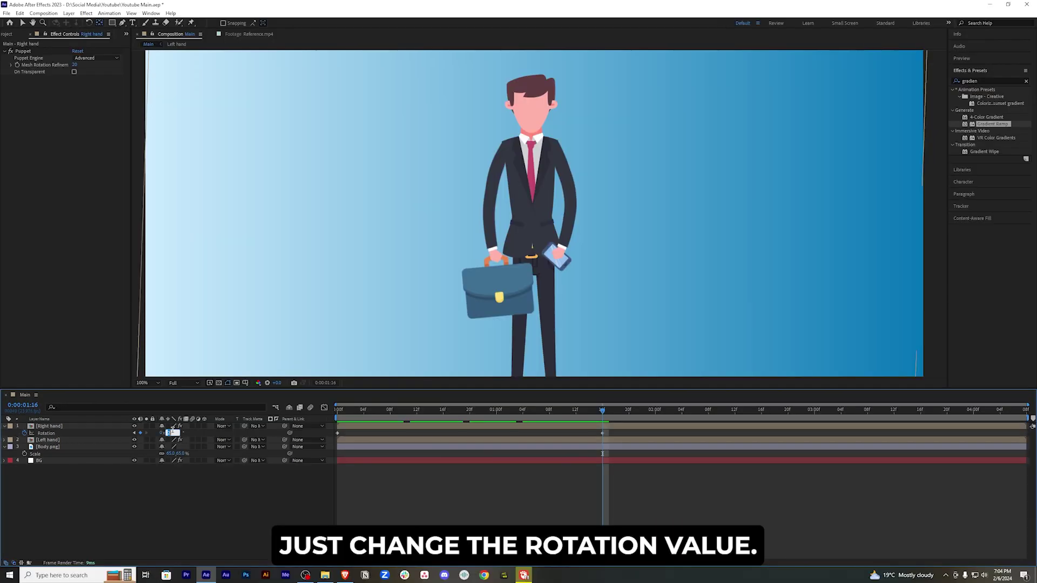
type("3")
key("Return")
left_click(532, 433)
left_click_drag(619, 434, 318, 426)
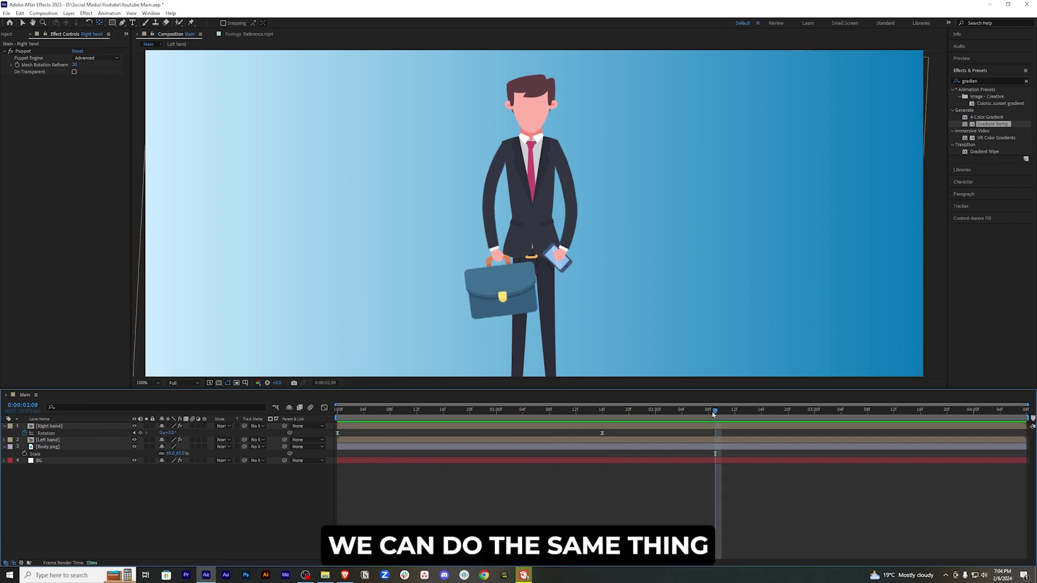
Step: At the first frame, move the Left hand layer's anchor point to the arm's shoulder joint with the Pan Behind tool
left_click_drag(714, 411, 330, 412)
left_click(373, 441)
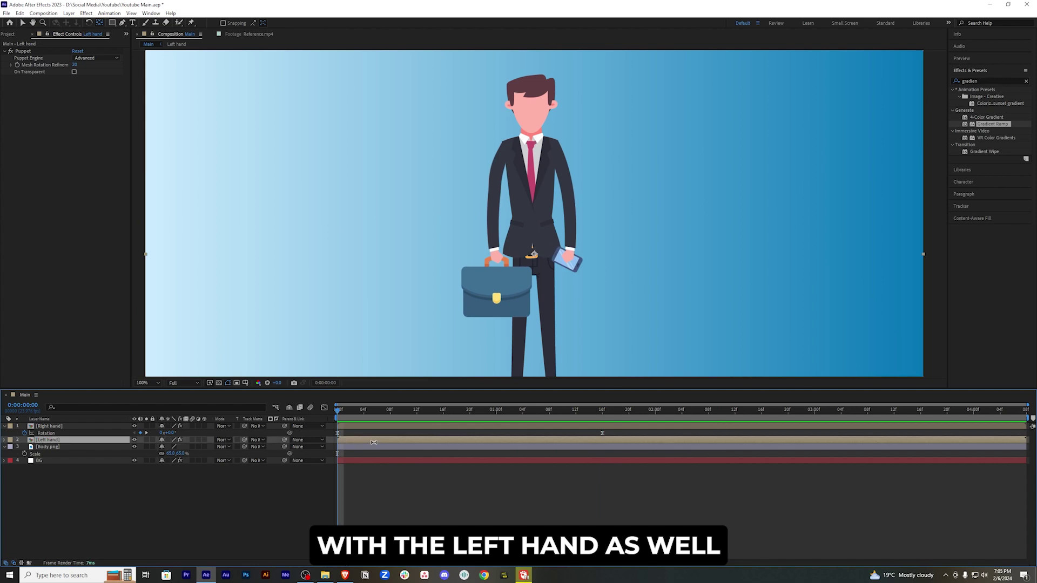
key("ctrl+p")
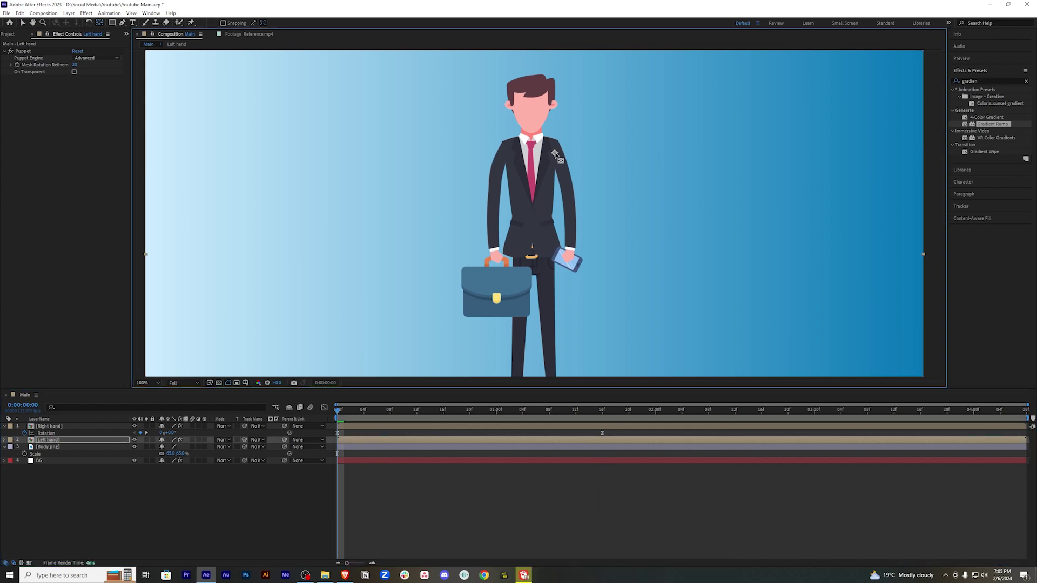
Step: Keyframe the Left hand layer's Rotation at the first frame and set it to -4° at 0:00:01:16
key("alt+shift+r")
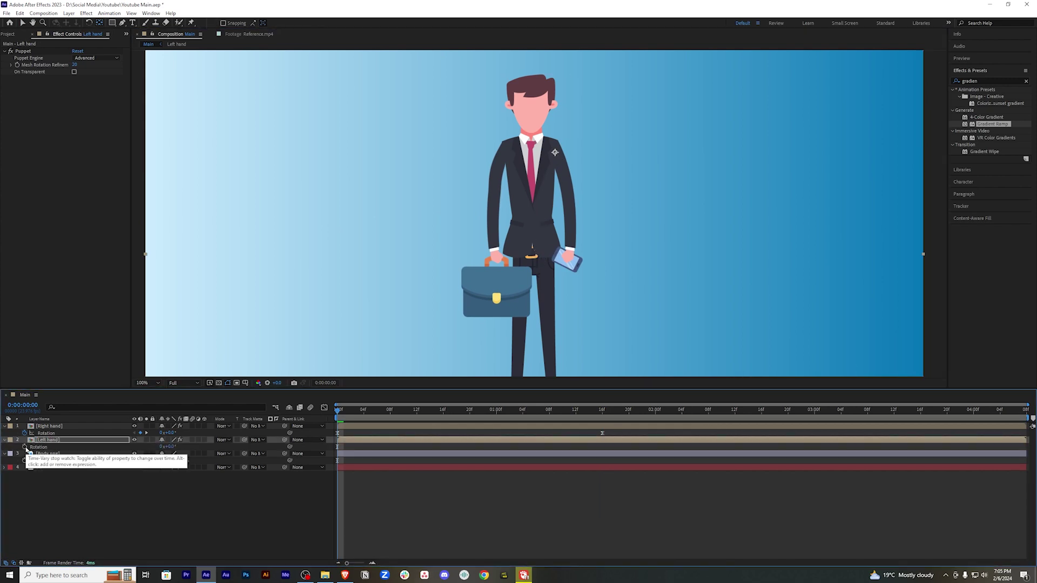
key("space")
left_click_drag(170, 447, 176, 447)
left_click(172, 447)
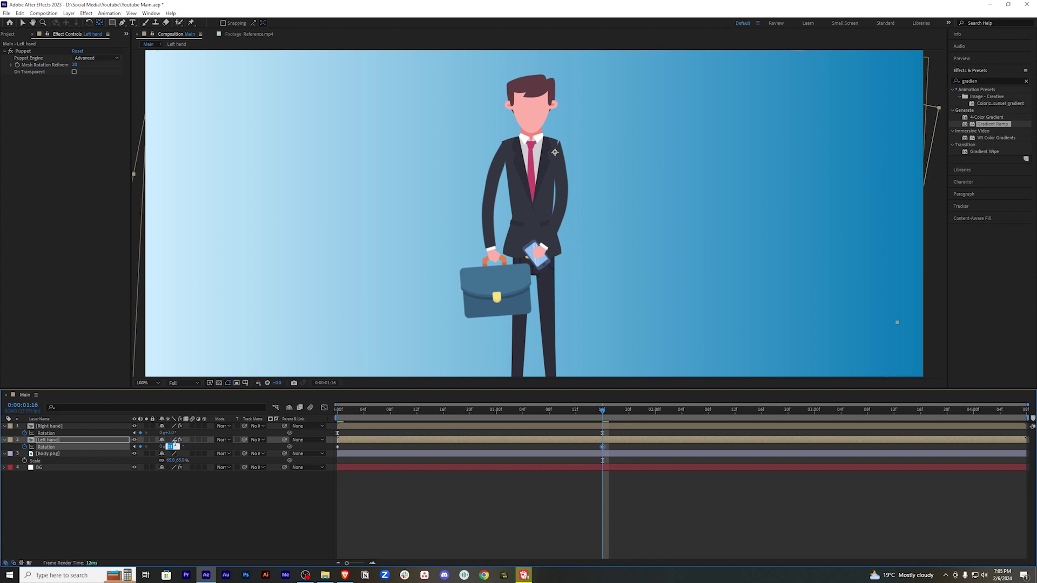
type("-3")
key("Return")
left_click(177, 448)
left_click(171, 447)
type("-4")
key("Return")
Step: Set the Left hand layer's Rotation to 2° at 0:00:02:09 and apply Easy Ease to all its rotation keyframes
left_click_drag(604, 414, 715, 414)
left_click(172, 447)
type("2")
key("Return")
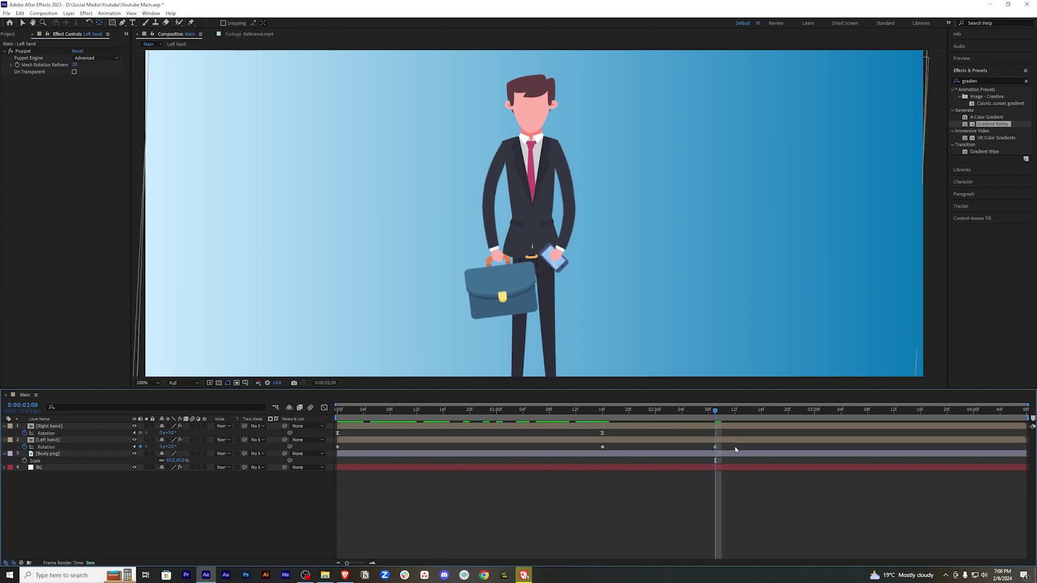
key("v")
left_click_drag(739, 448, 507, 451)
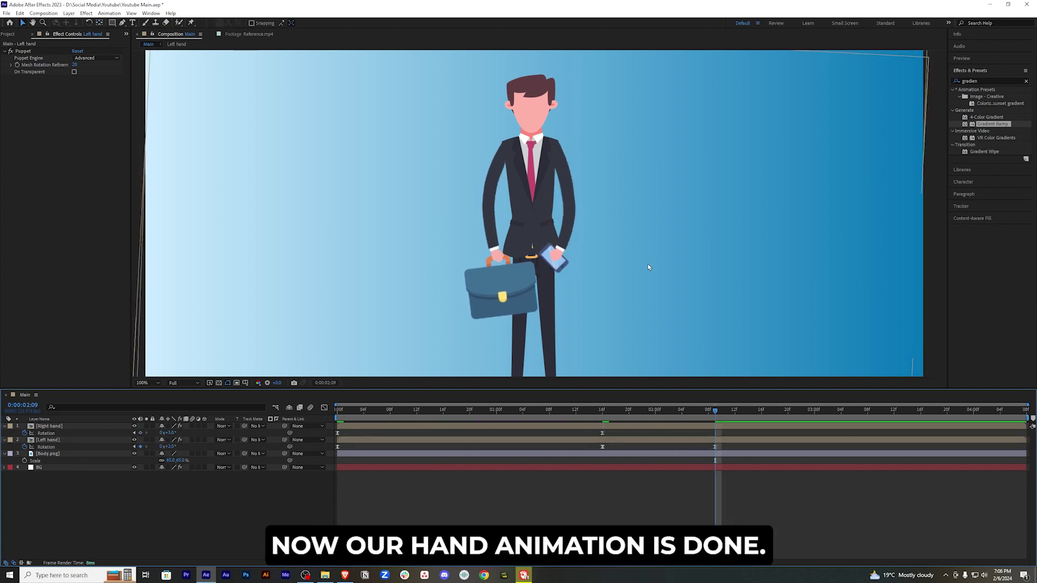
Step: Preview the arm animation in the Main composition and compare it with the Reference.mp4 footage
scroll(648, 264, "down", 1)
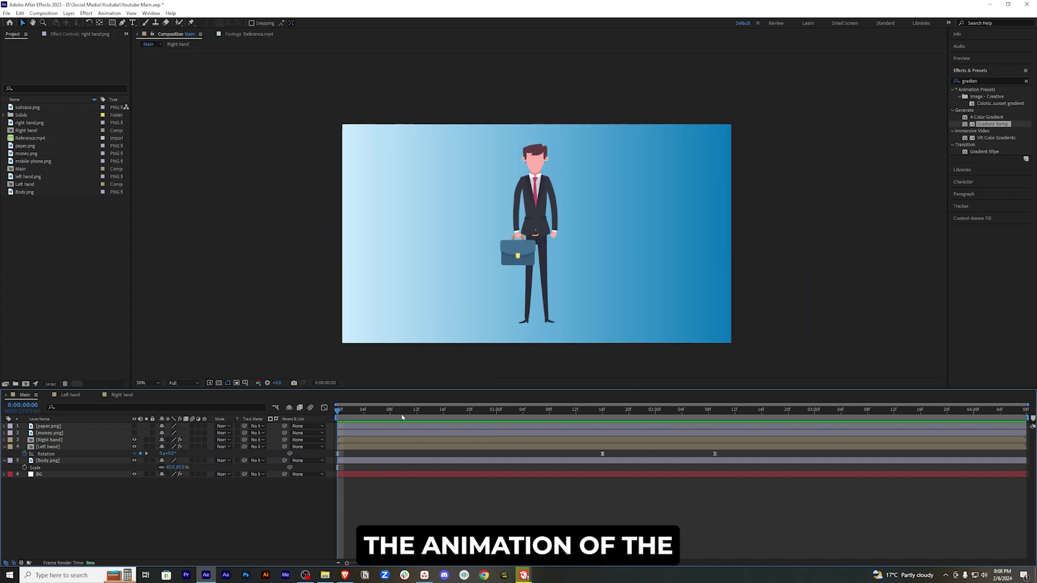
left_click_drag(397, 413, 542, 416)
left_click(259, 34)
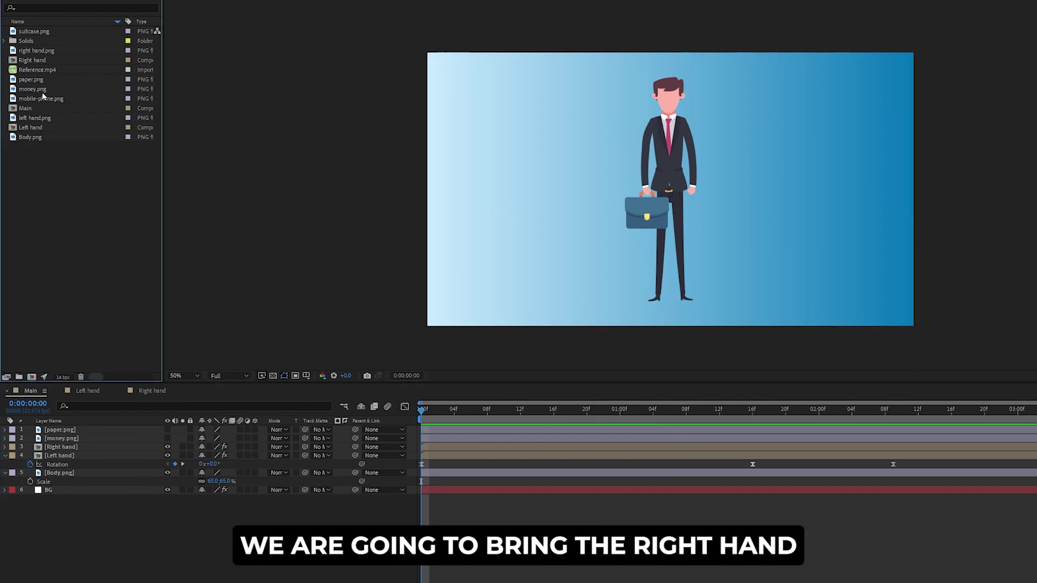
Step: Add right hand.png and left hand.png to the Main composition and place both layers directly above the BG layer
left_click_drag(38, 50, 49, 498)
left_click_drag(54, 118, 92, 517)
left_click_drag(90, 500, 93, 487)
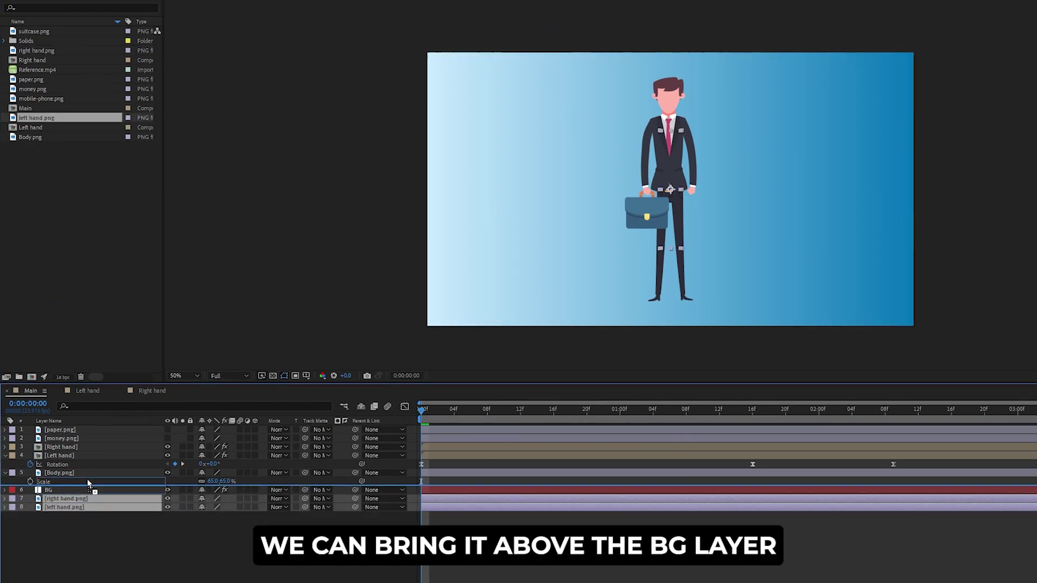
left_click(90, 491)
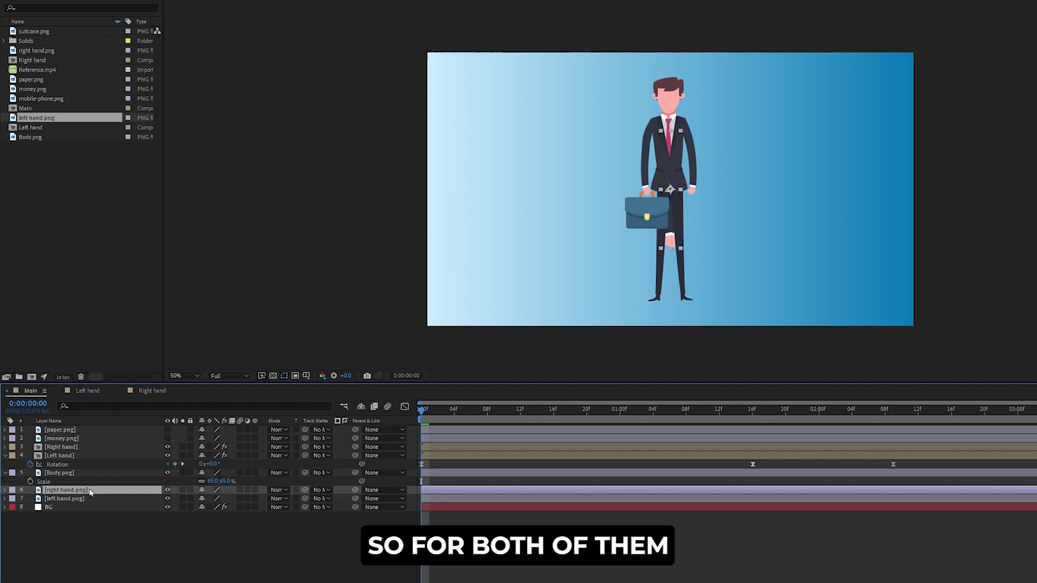
Step: Copy the Position and Scale of right hand.png from the Right hand composition onto the right hand.png layer in Main
left_click(82, 447)
double_click(82, 448)
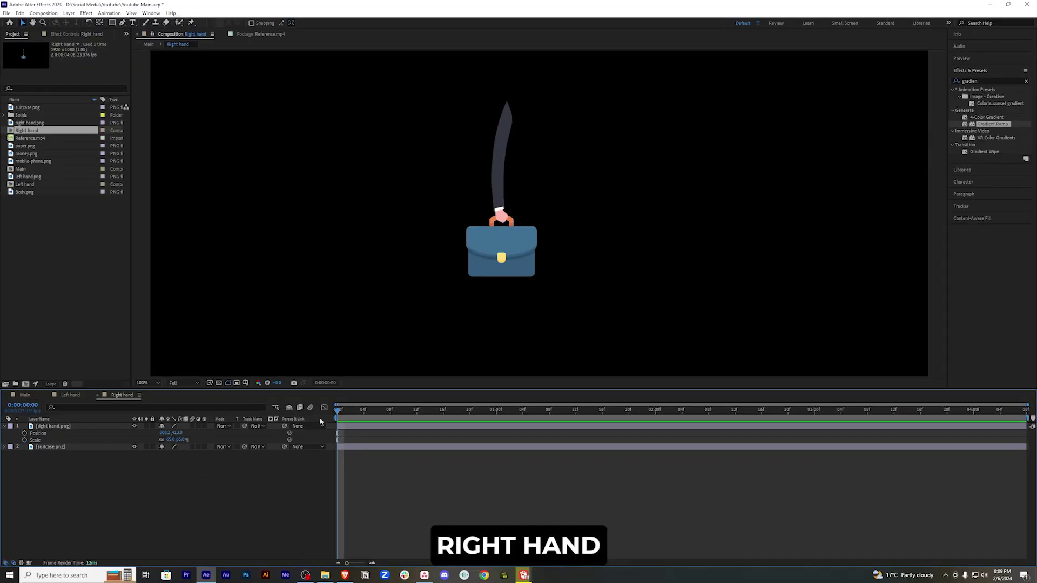
left_click(71, 433)
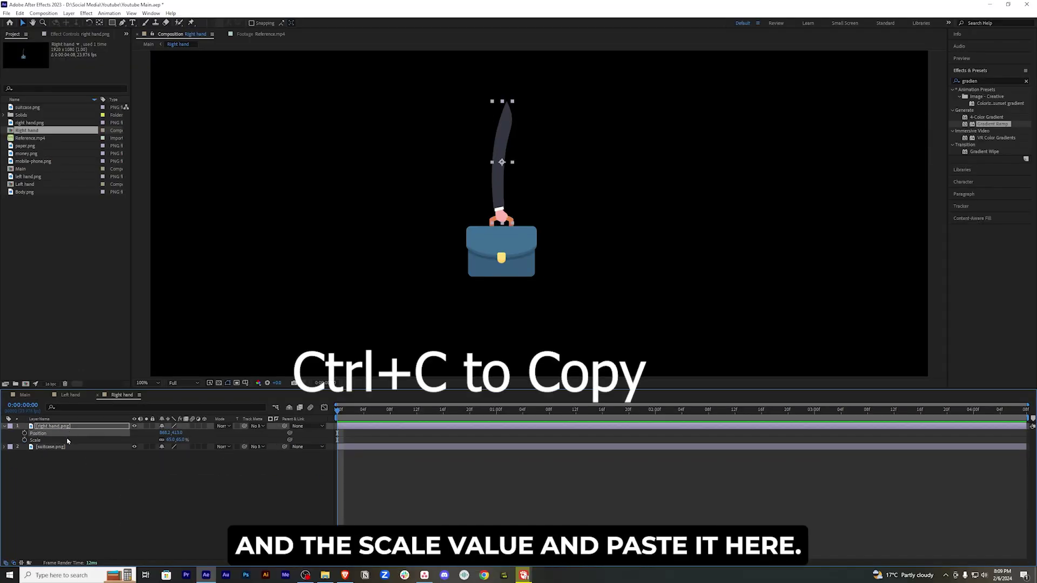
left_click(67, 440, "shift")
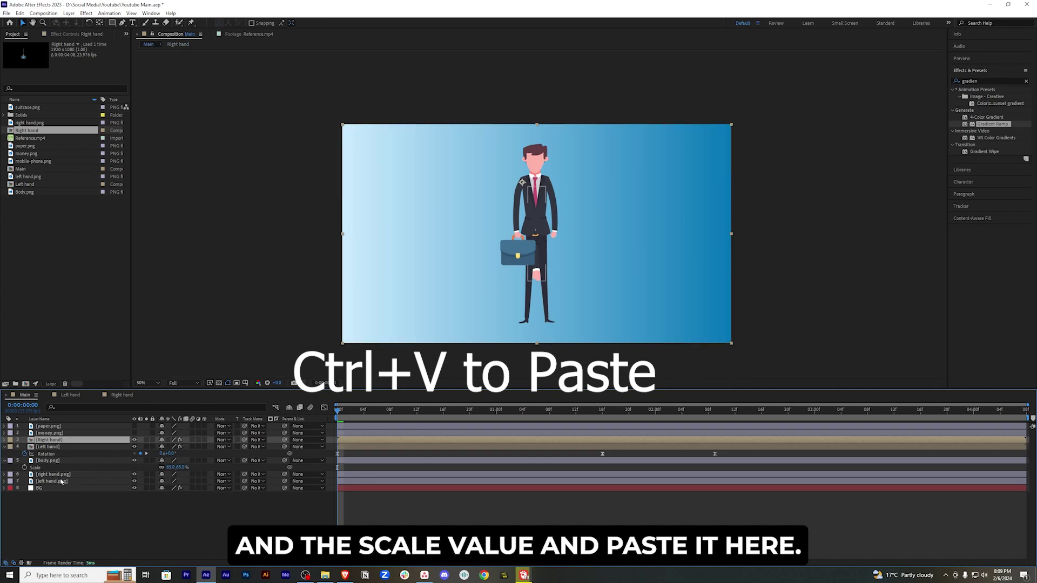
left_click(62, 476)
key("ctrl+v")
Step: Copy the Position and Scale of left hand.png from the Left hand composition onto the left hand.png layer in Main
left_click(70, 395)
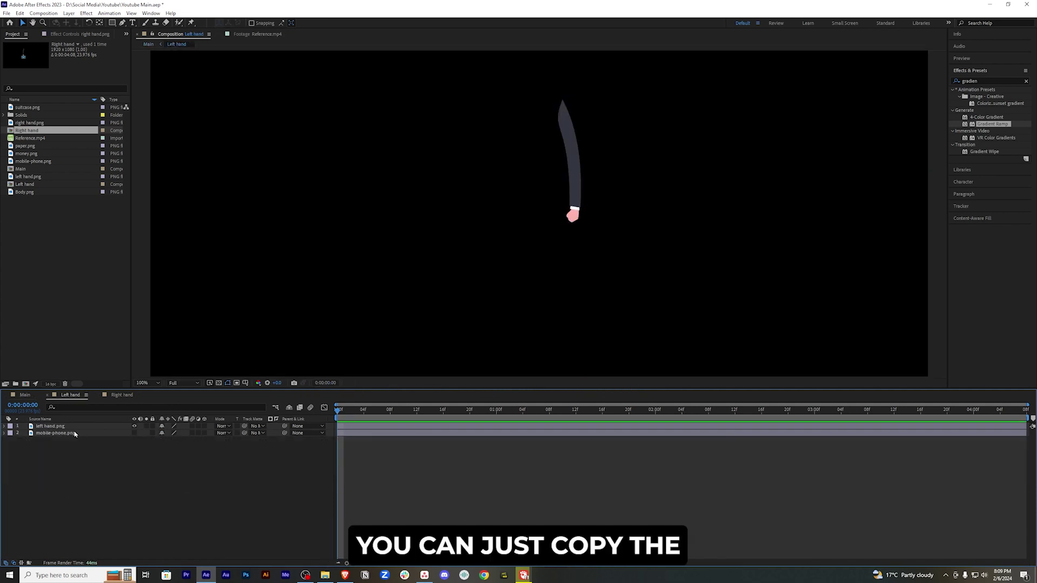
left_click(66, 426)
key("p")
key("shift+s")
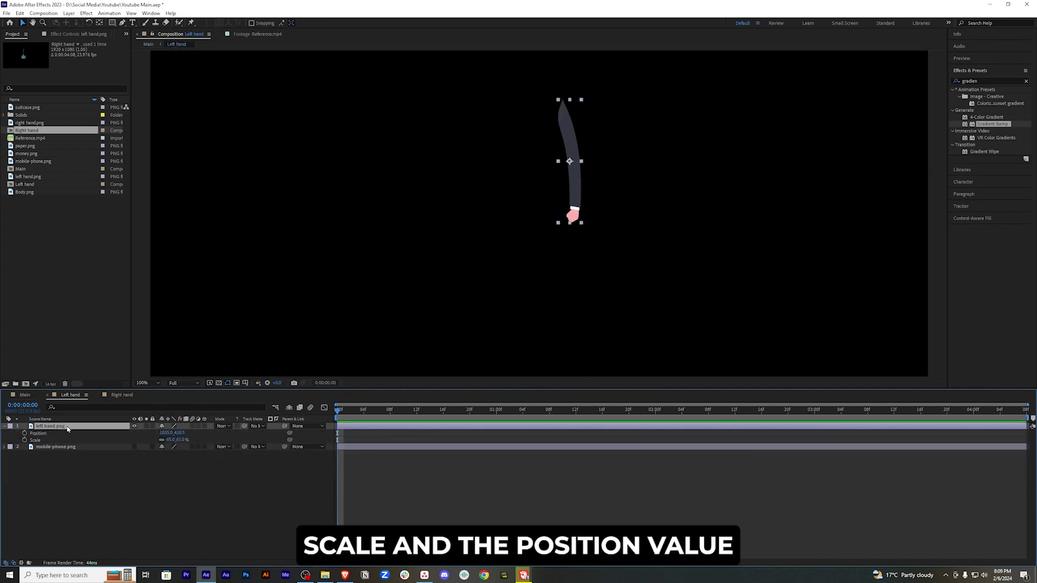
left_click(72, 434)
left_click(68, 440, "shift")
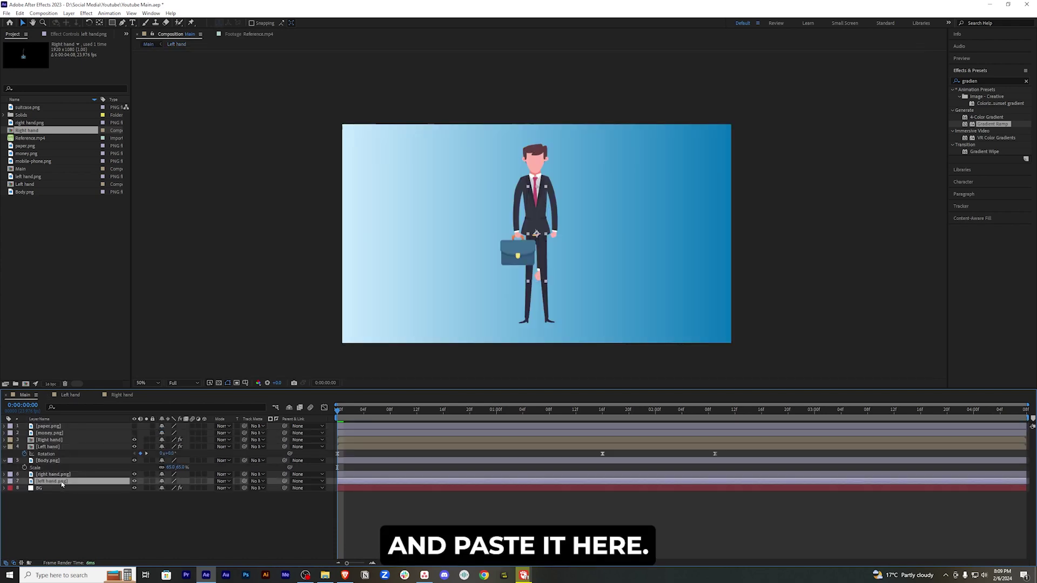
key("ctrl+v")
left_click(63, 507)
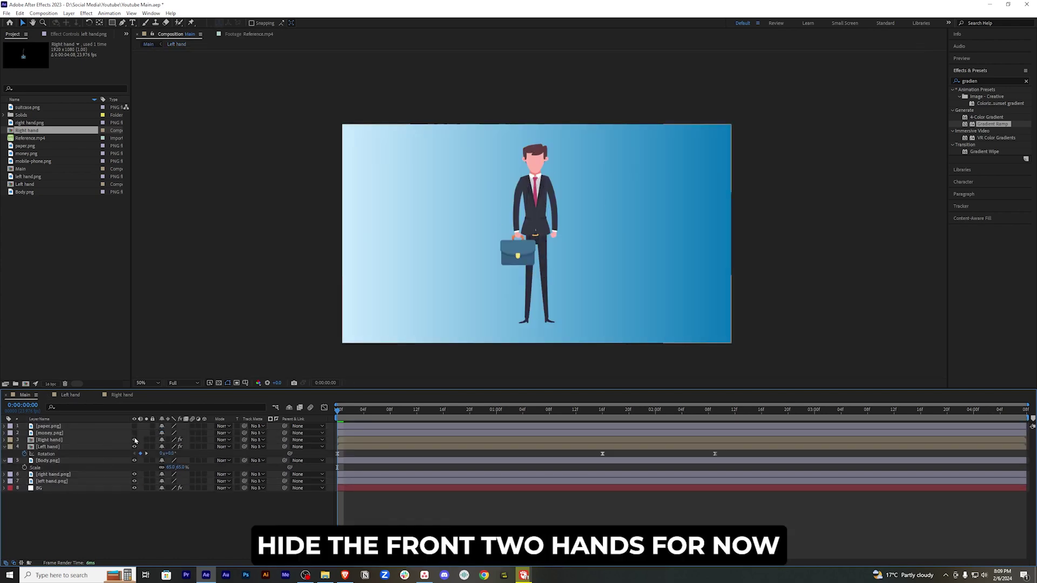
Step: Hide the front Right hand and Left hand layers in the Main composition
left_click(135, 440)
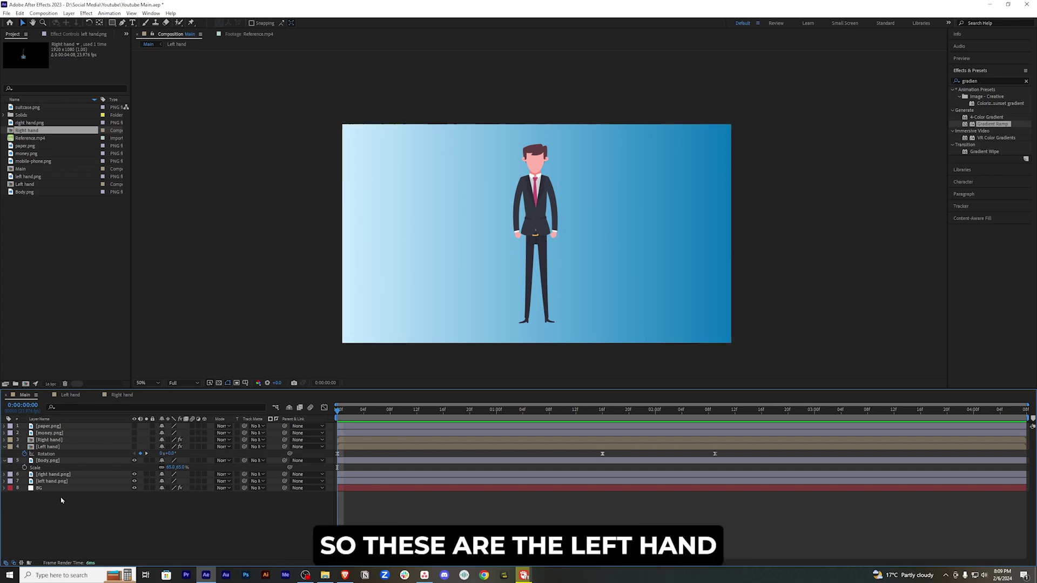
left_click(68, 475)
left_click(85, 513)
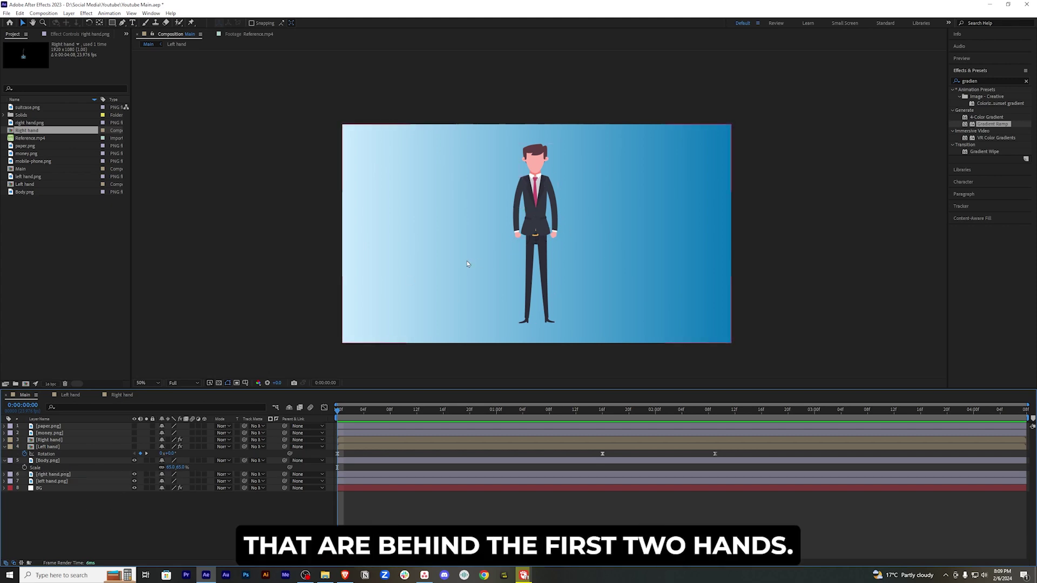
Step: Rename the right hand.png layer as Right hand 2 and the left hand.png layer as Left hand 2
left_click(60, 475)
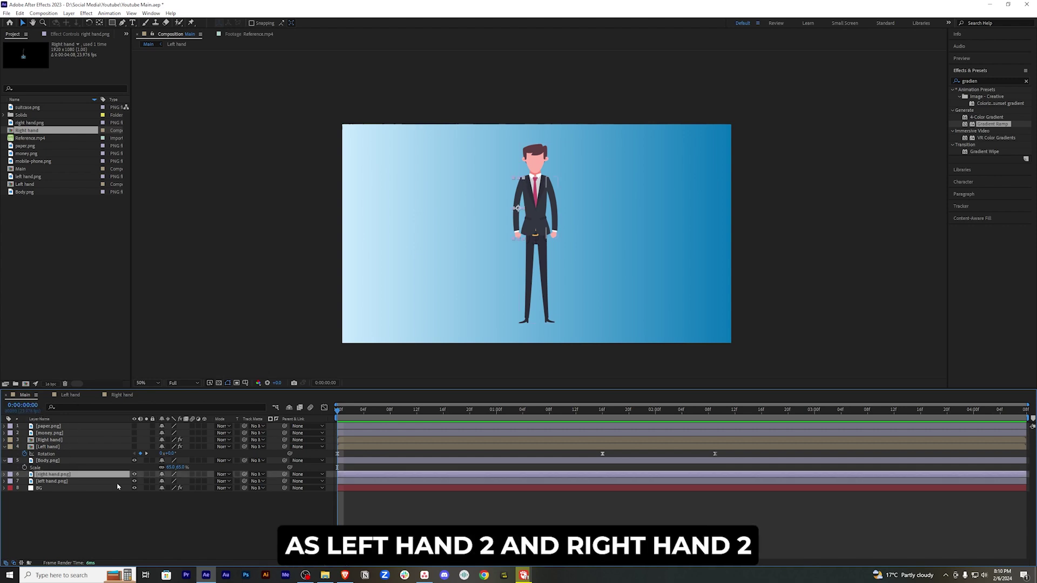
key("Return")
type("R")
left_click(69, 495)
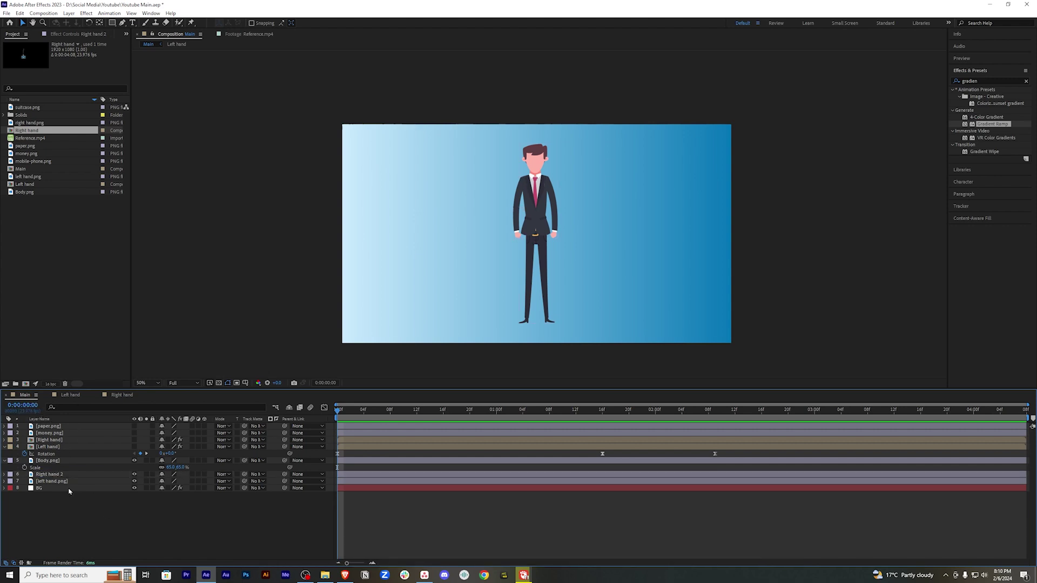
left_click(63, 482)
key("Return")
type("Le")
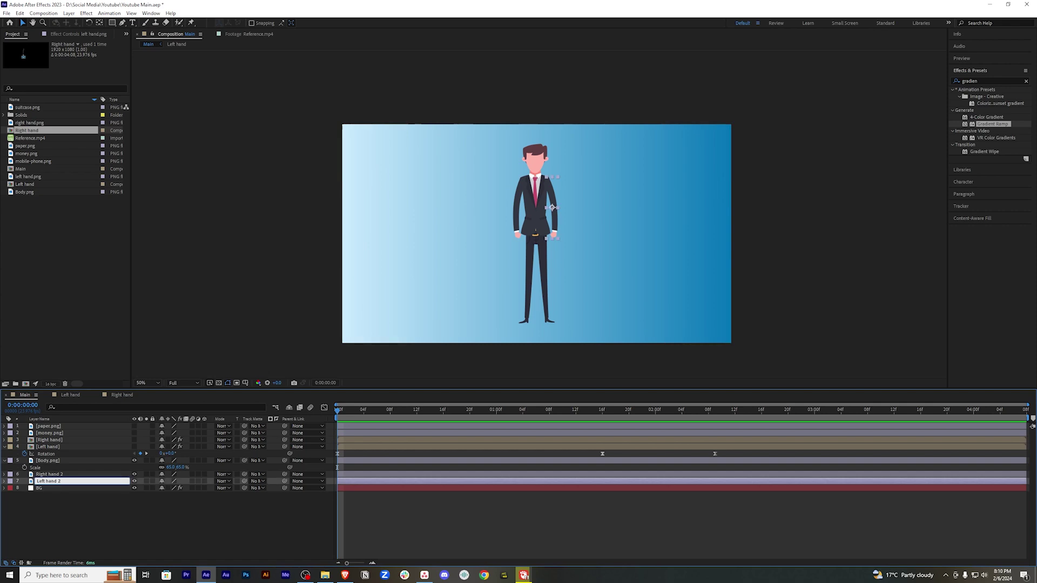
type("ft hand 2")
left_click(152, 279)
left_click(74, 294)
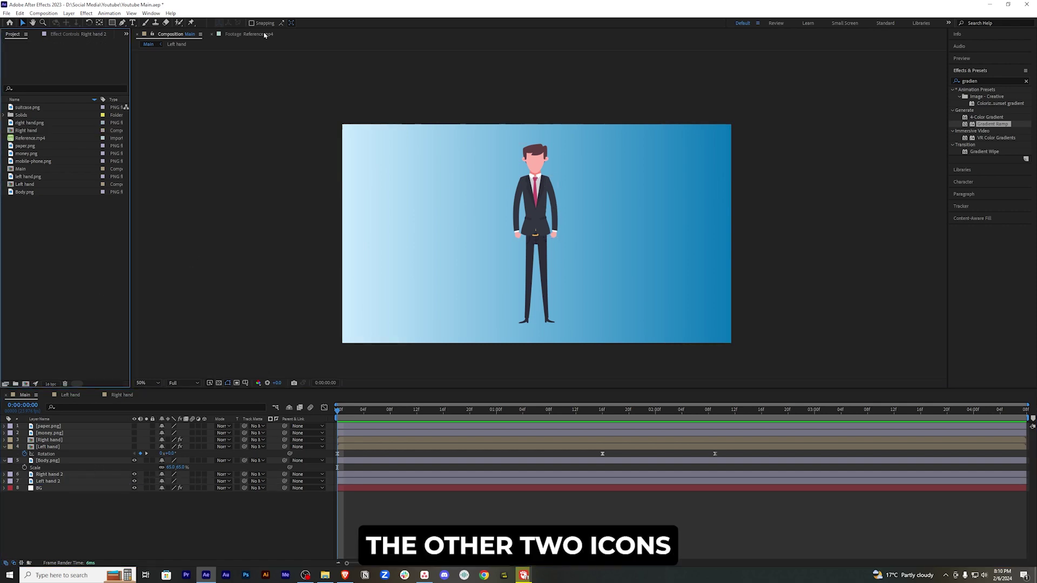
Step: Check the objects held in the Reference.mp4 footage, and add money.png and paper.png below the Body layer in Main
left_click(254, 34)
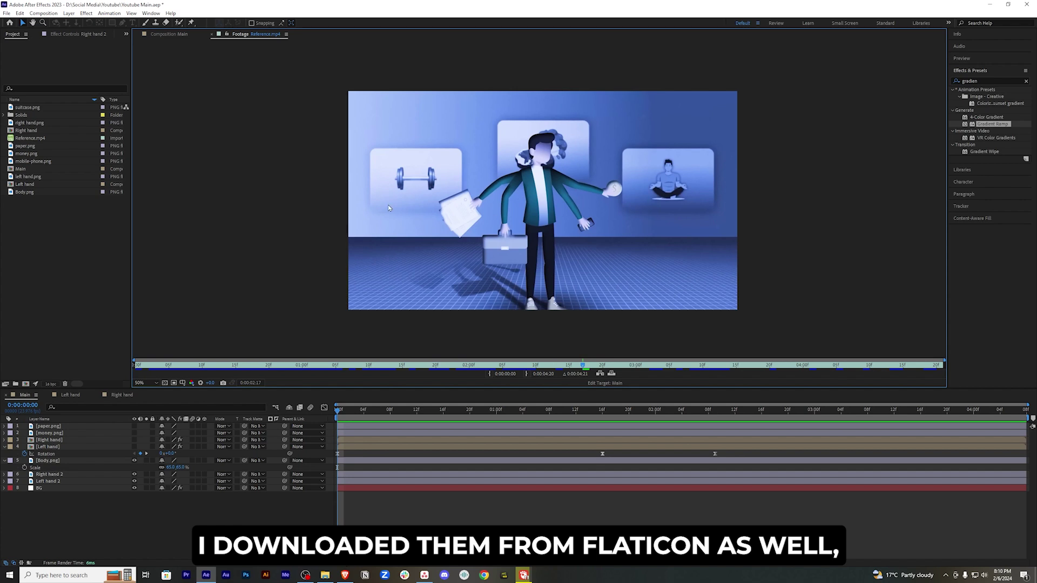
left_click(32, 154)
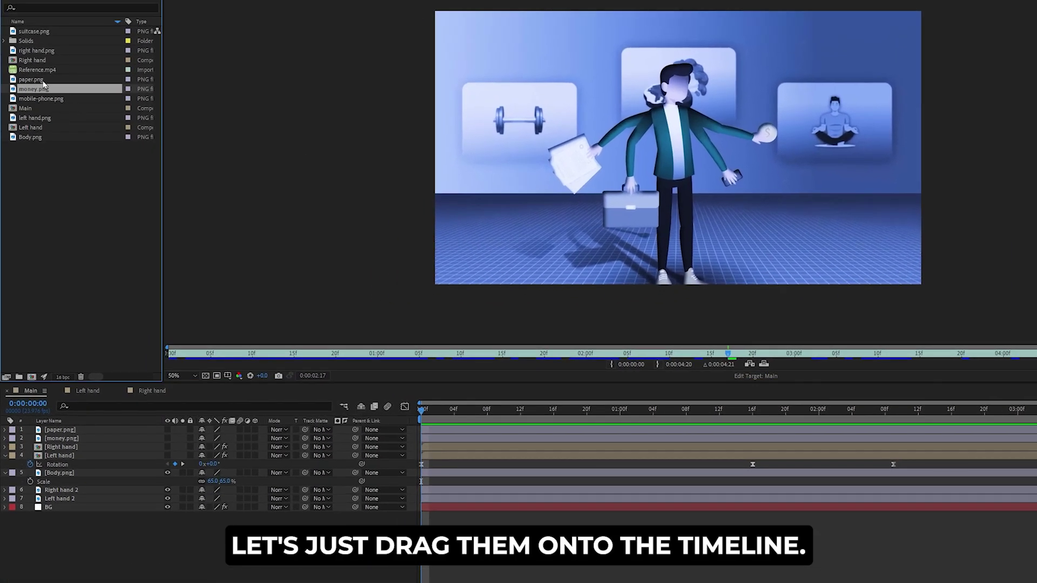
left_click(43, 82, "ctrl")
left_click_drag(45, 81, 90, 484)
Step: Spread the paper and money images to opposite sides of the body and place both layers beneath Left hand 2
key("p")
key("shift+s")
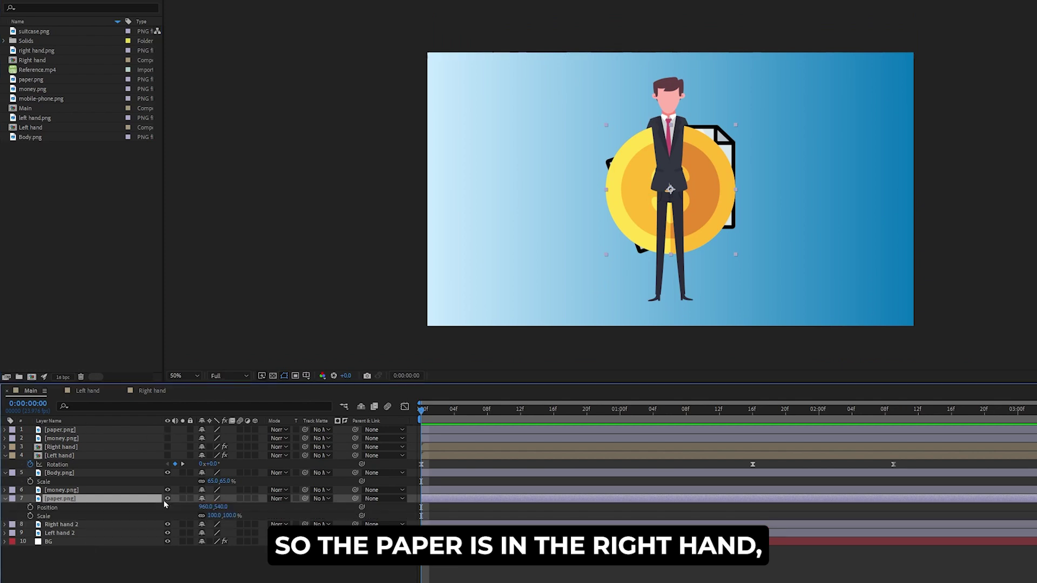
left_click_drag(205, 506, 106, 528)
left_click(89, 490, "ctrl")
left_click_drag(89, 490, 89, 538)
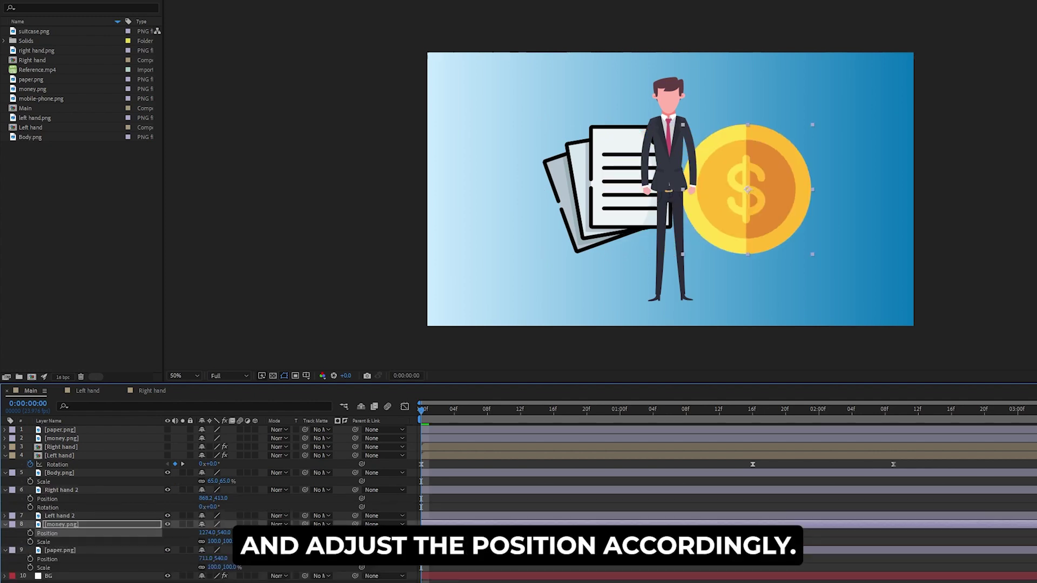
Step: Scale the money.png layer down to 15%
left_click_drag(214, 546, 215, 542)
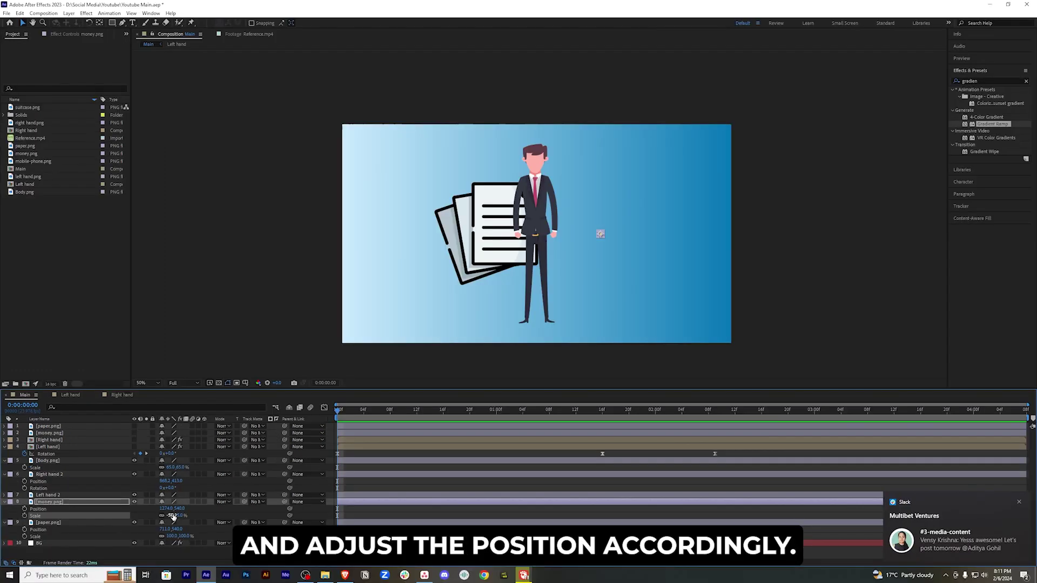
type("10")
key("Return")
left_click(172, 515)
type("15")
key("Return")
Step: Place the money coin in the left hand at position 1040, 583 and rotate it to -93°
left_click_drag(166, 508, 75, 509)
scroll(562, 233, "up", 2)
mouse_move(181, 510)
left_mouse_down()
mouse_move(190, 510)
mouse_move(166, 510)
left_mouse_up()
left_click_drag(180, 510, 156, 530)
key("r")
key("shift+p")
Step: Scale the paper.png layer to 25%, rotate it to -171° and position it in the right hand
left_click_drag(174, 536, 212, 529)
scroll(314, 280, "down", 1)
key("r")
left_click(181, 530)
key("shift+p")
key("shift+s")
mouse_move(164, 530)
left_mouse_down()
mouse_move(178, 544)
mouse_move(130, 535)
mouse_move(192, 529)
mouse_move(173, 530)
left_mouse_up()
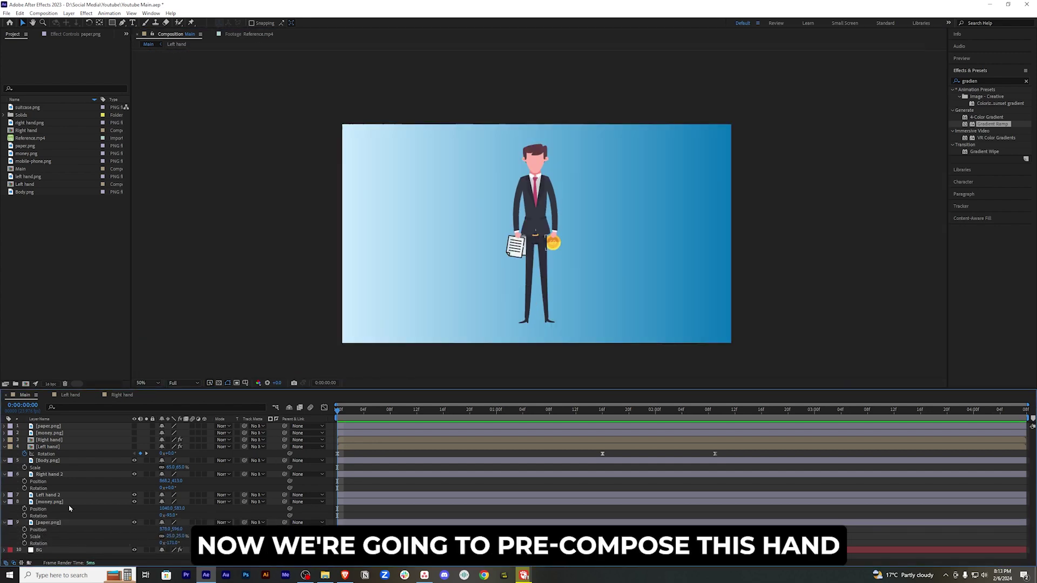
Step: Pre-compose the Right hand 2 and paper.png layers into a composition named "Right hand 2"
left_click(71, 508)
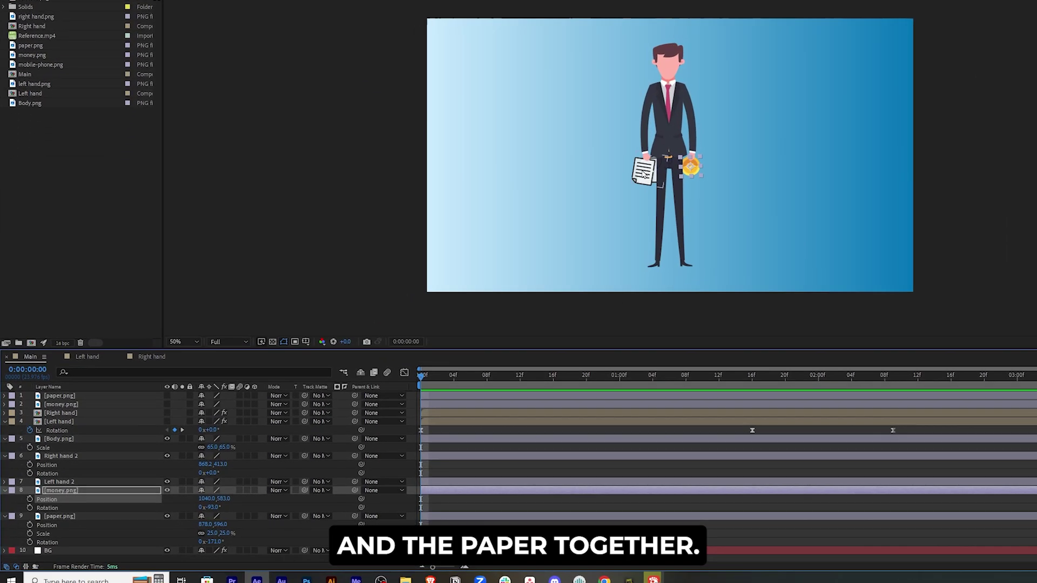
left_click(69, 456)
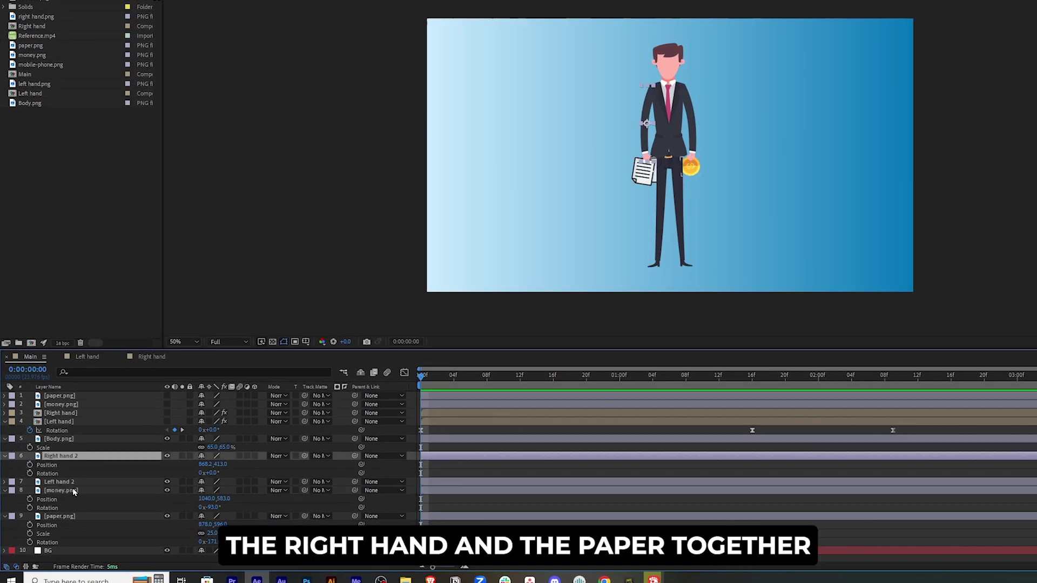
left_click(74, 518, "ctrl")
right_click(74, 517)
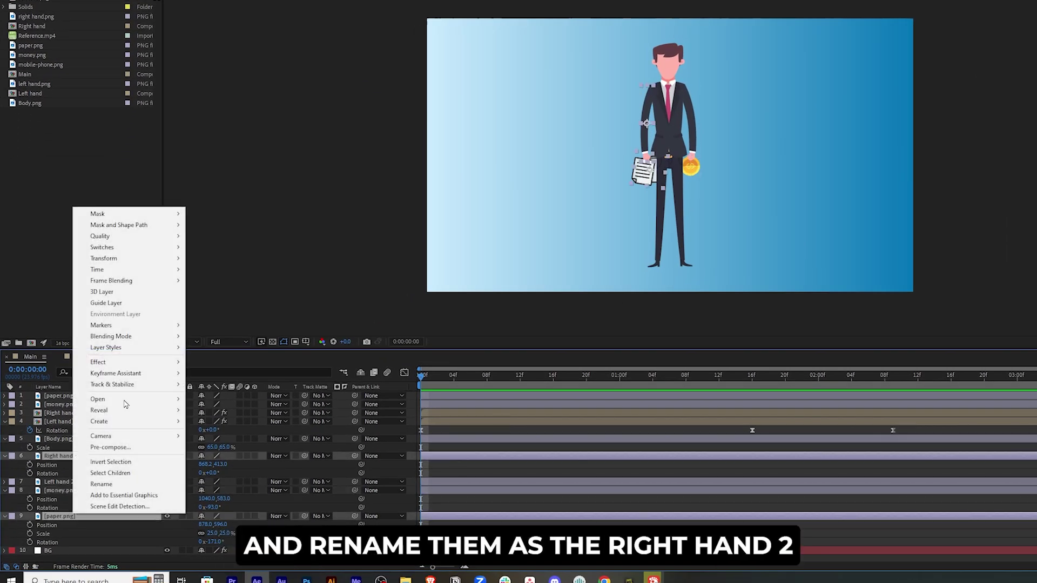
left_click(142, 447)
type("Ri")
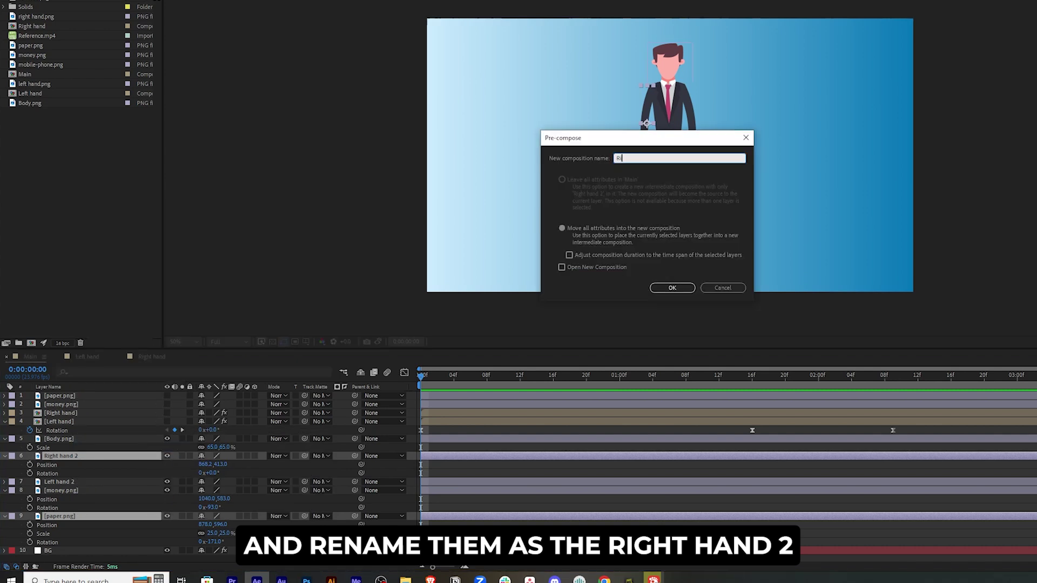
type("ght hand 2")
key("Return")
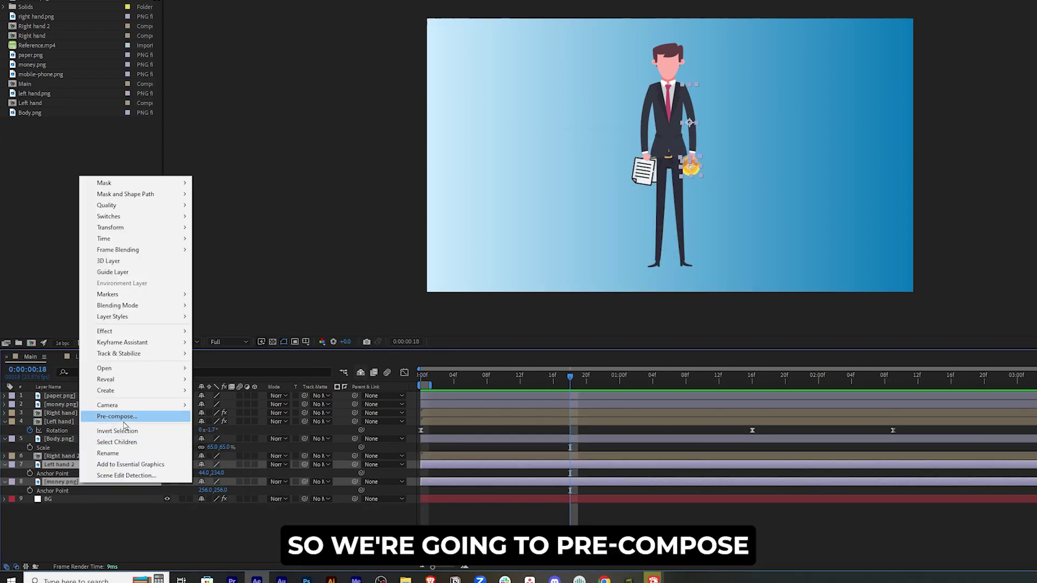
Step: Pre-compose the Left hand 2 and money.png layers as "Left hand 2", check Reference.mp4, and close the extra hand timelines
left_click(123, 420)
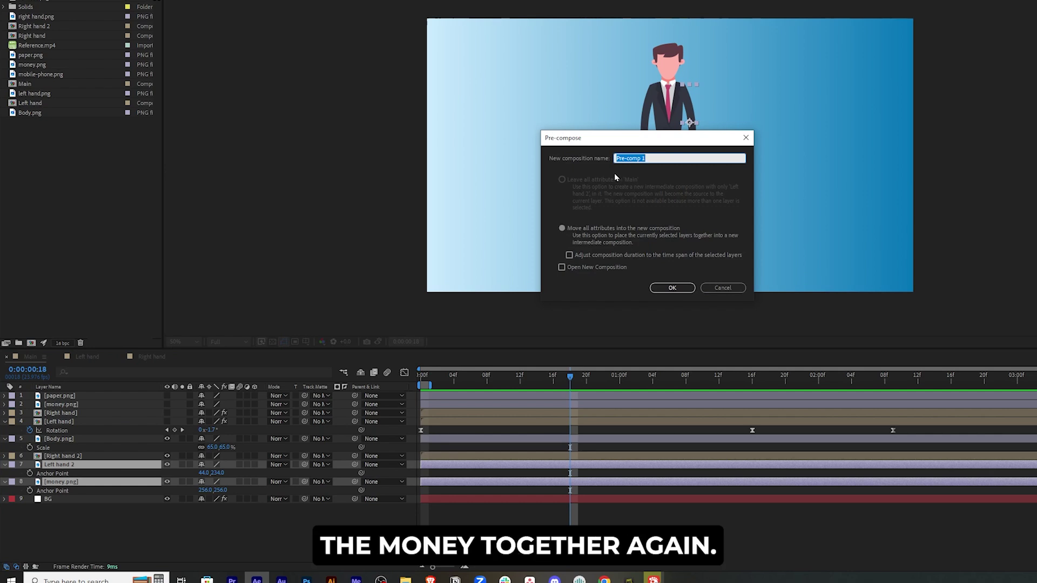
type("Left hand")
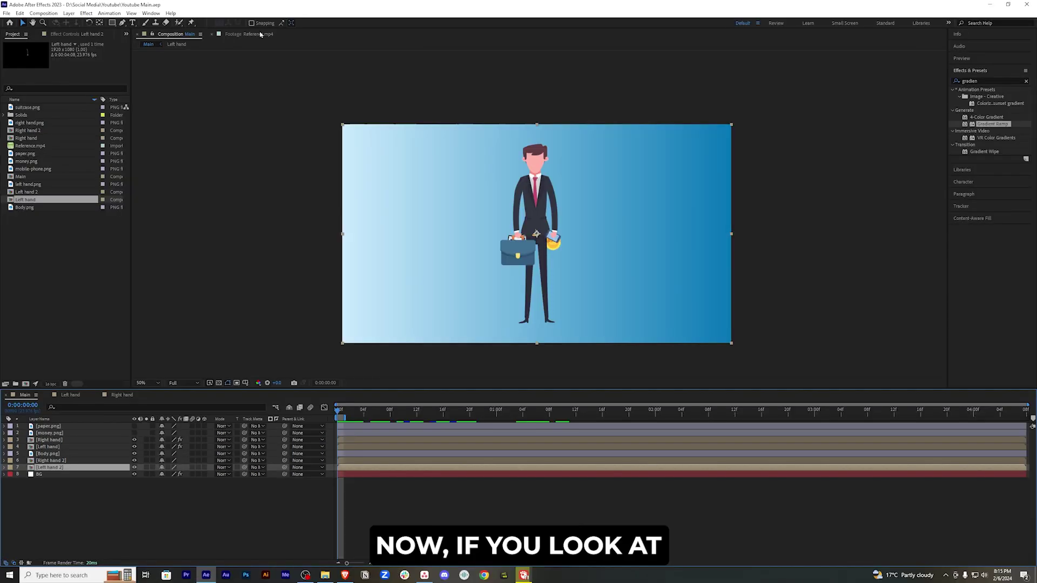
double_click(30, 146)
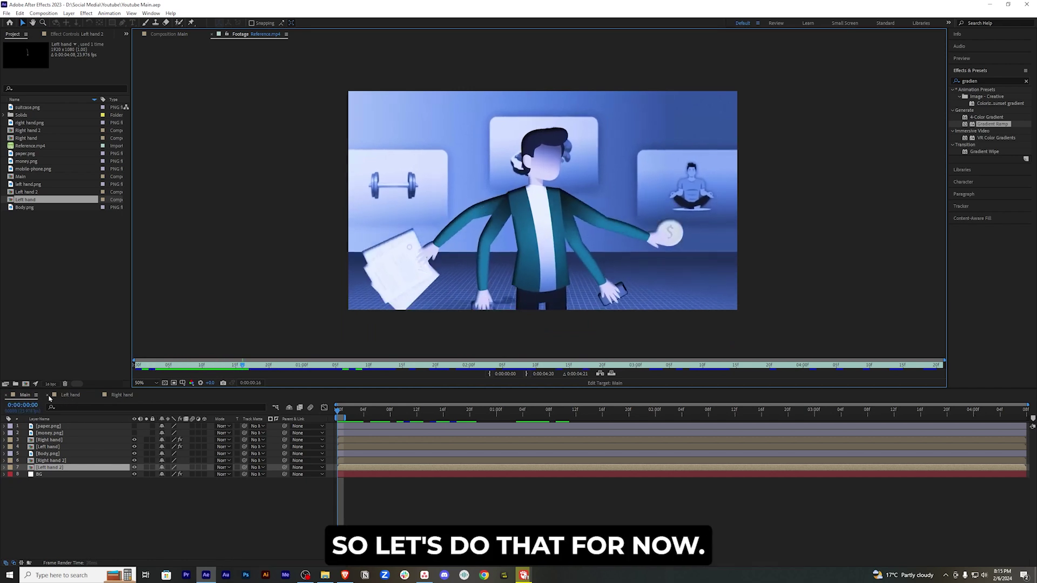
left_click(50, 398)
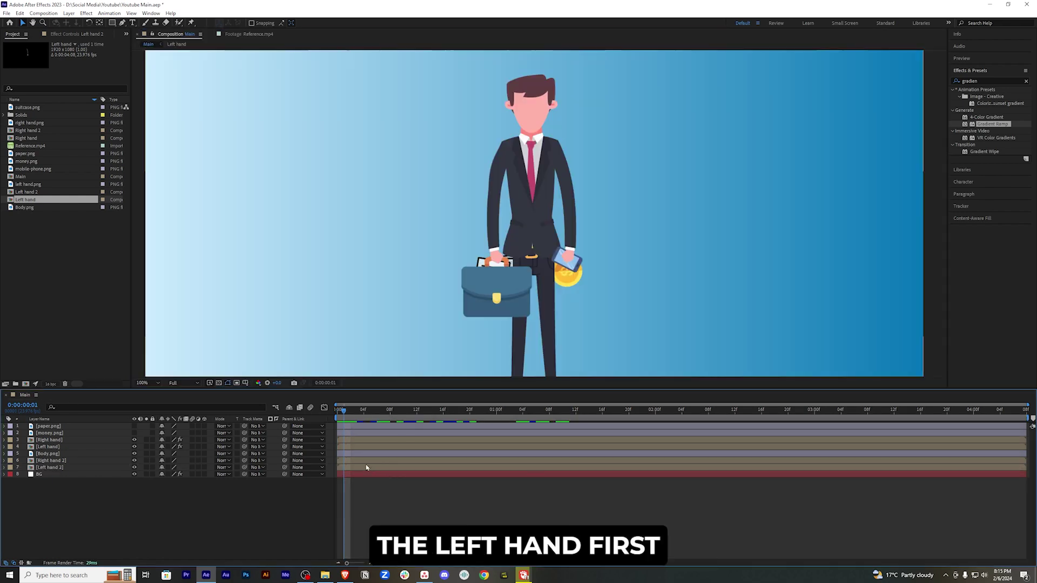
Step: Move the anchor point of the Left hand 2 composition to the shoulder with the Pan Behind tool, with its rotation property shown
left_click(370, 469)
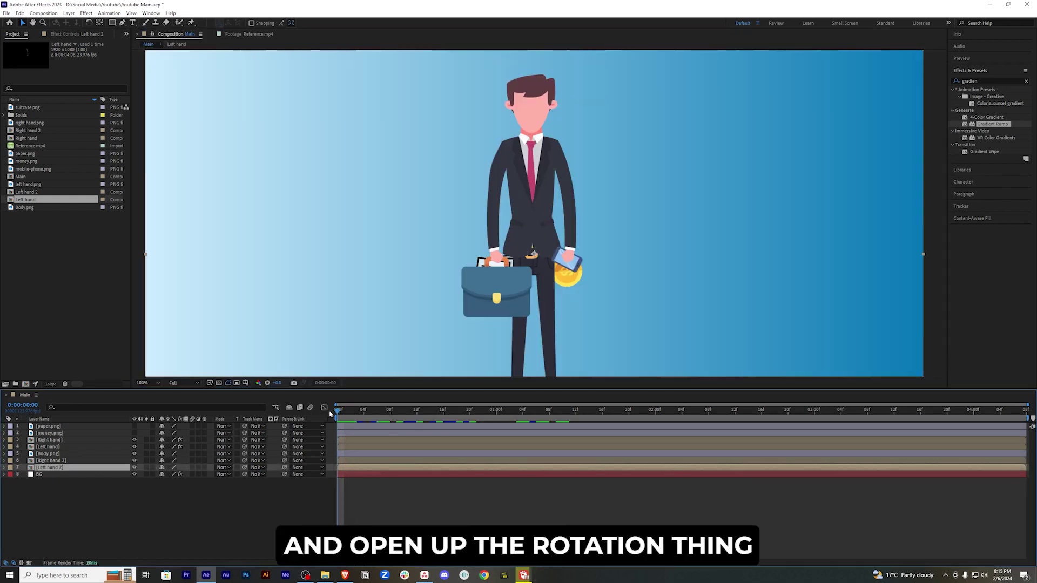
key("r")
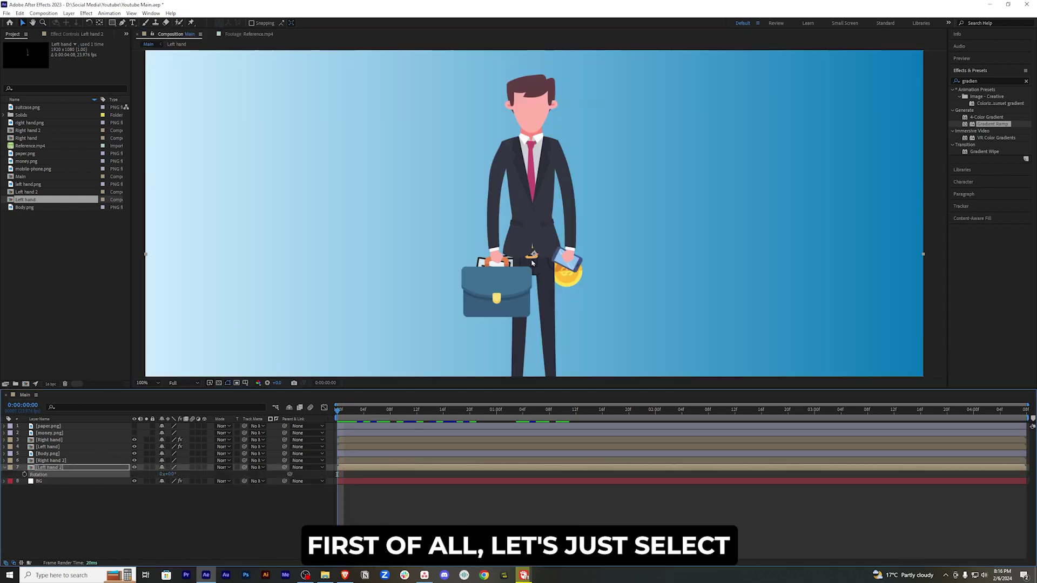
left_click(99, 23)
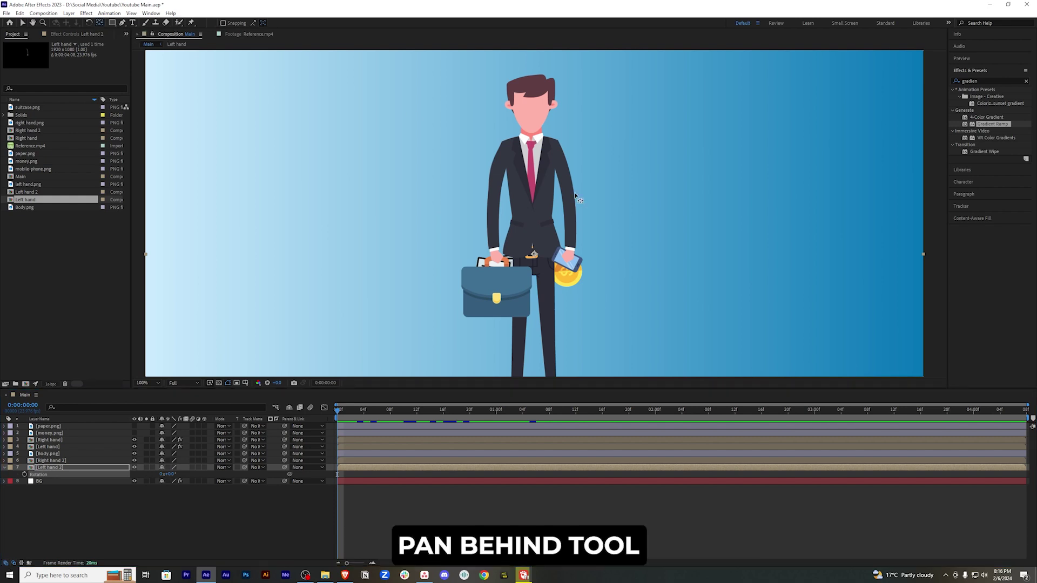
left_click_drag(533, 256, 537, 234)
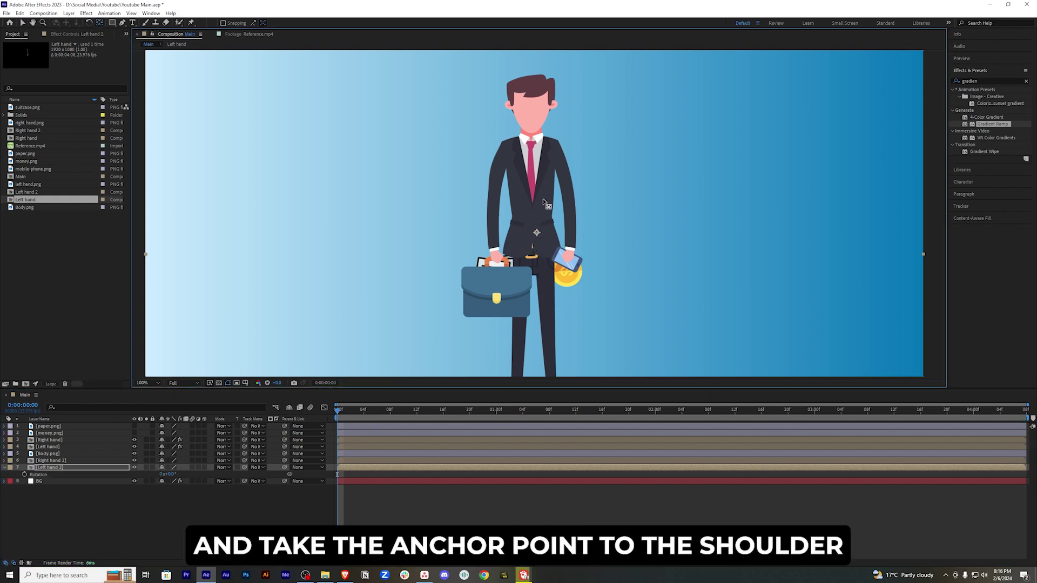
left_click_drag(548, 161, 554, 152)
key("v")
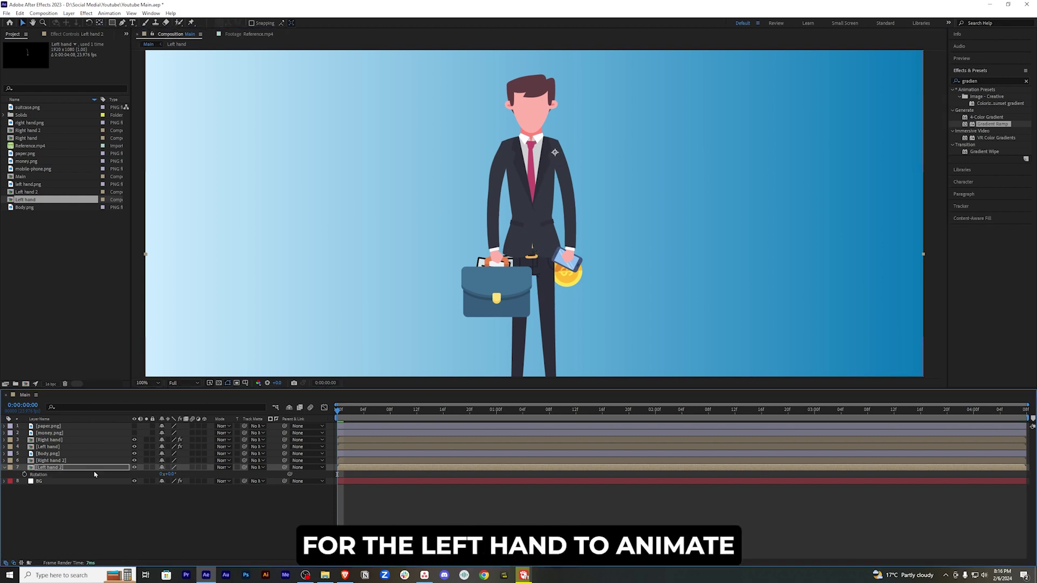
Step: Keyframe Left hand 2's rotation at the first frame and rotate it to -68° at 0:00:01:19
left_click(24, 475)
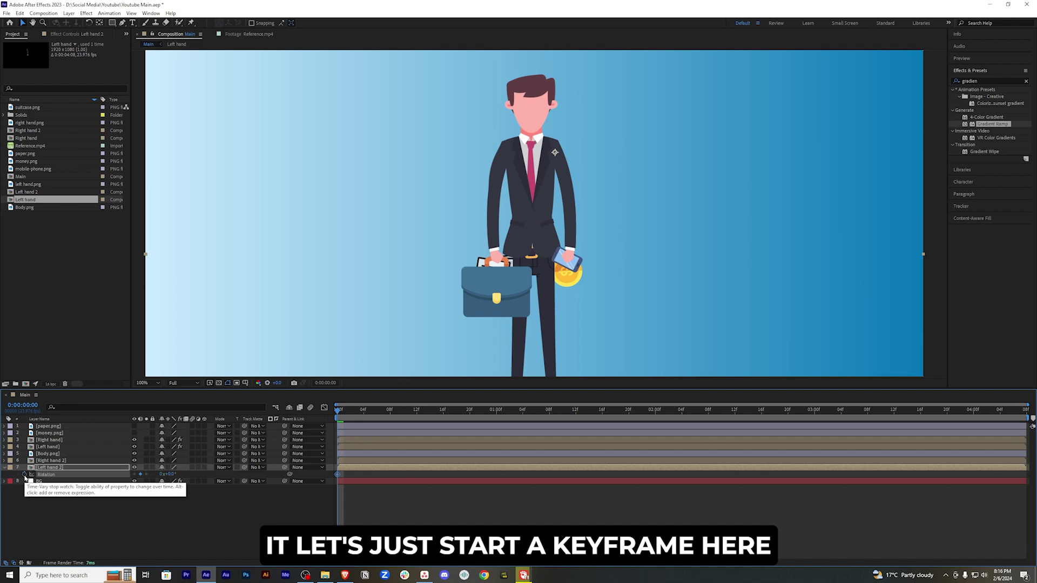
left_click_drag(344, 411, 622, 413)
mouse_move(170, 474)
left_mouse_down()
mouse_move(158, 474)
mouse_move(170, 475)
left_mouse_up()
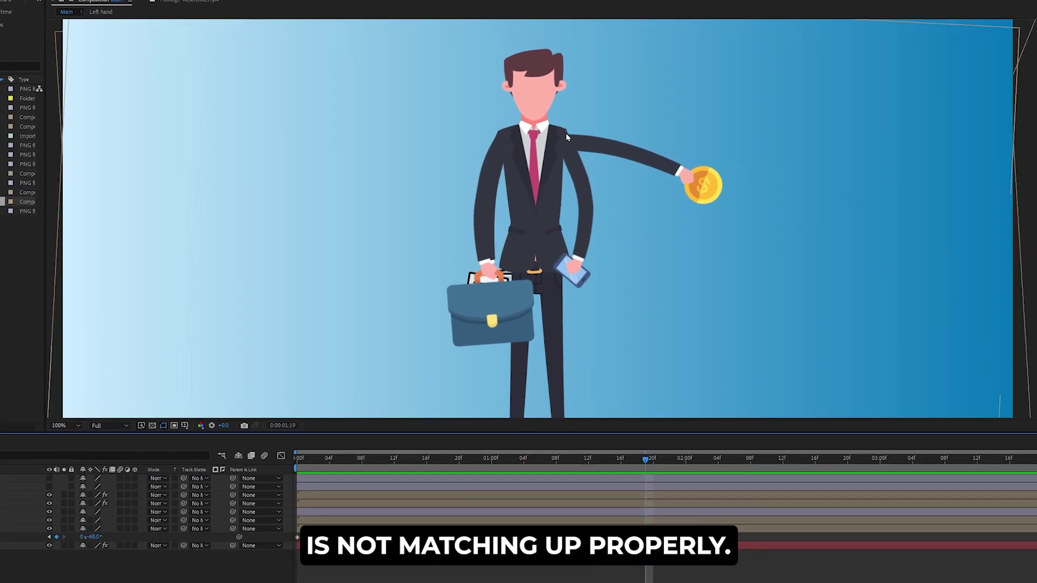
Step: Keyframe Left hand 2's position at the first frame and shift it slightly at 0:00:01:19 so the arm aligns with the shoulder
left_click_drag(645, 459, 275, 461)
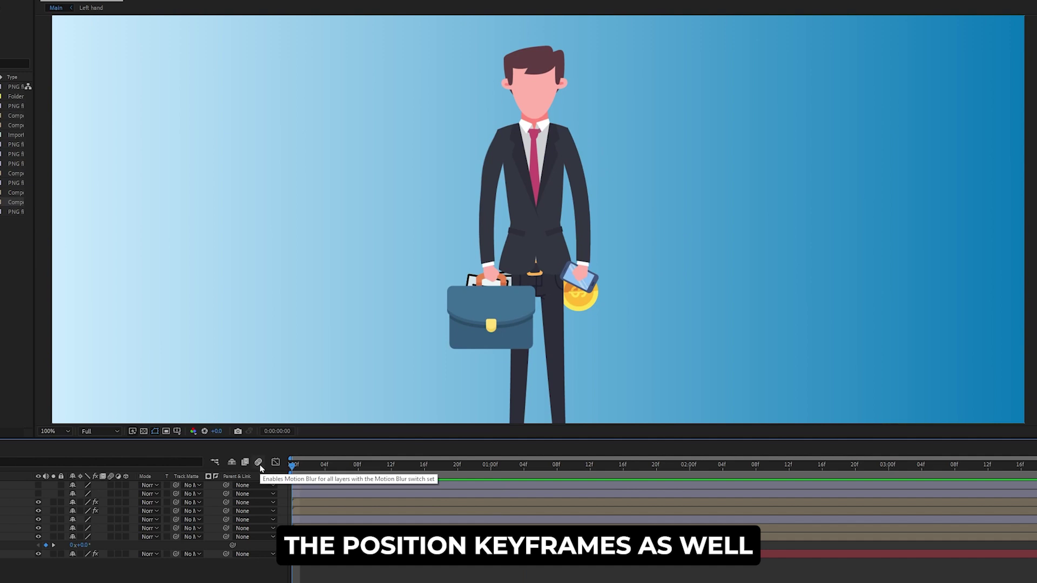
key("p")
key("p")
left_click(77, 473)
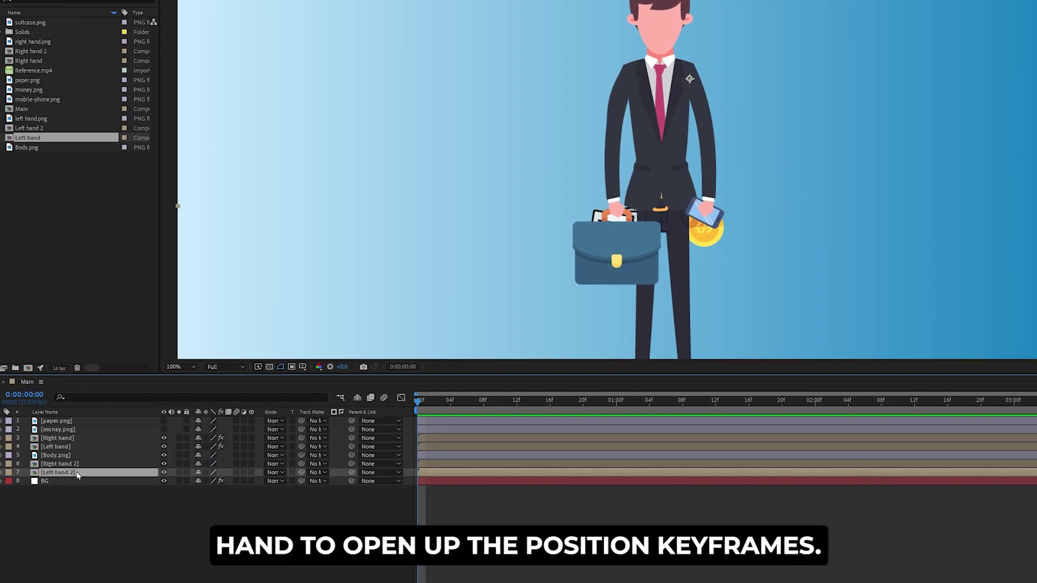
key("p")
key("shift+r")
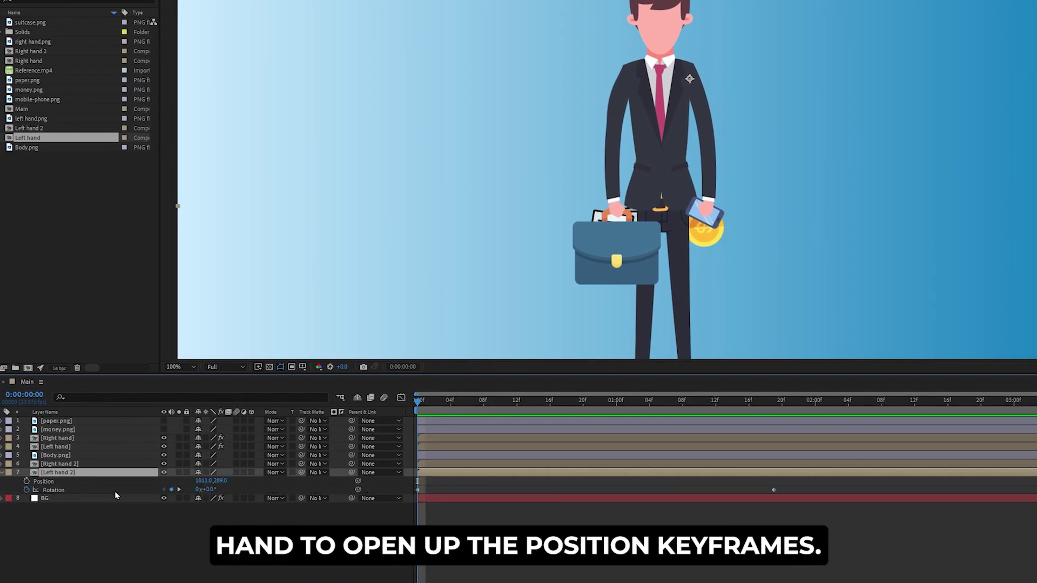
left_click(27, 481)
left_click_drag(419, 402, 687, 414)
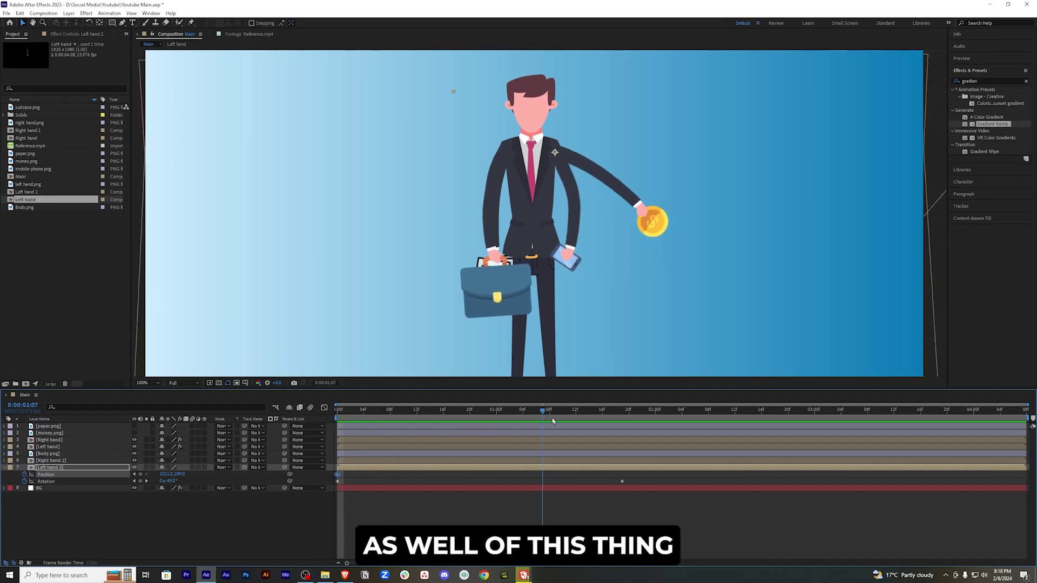
left_click_drag(552, 421, 630, 420)
left_click_drag(182, 475, 179, 474)
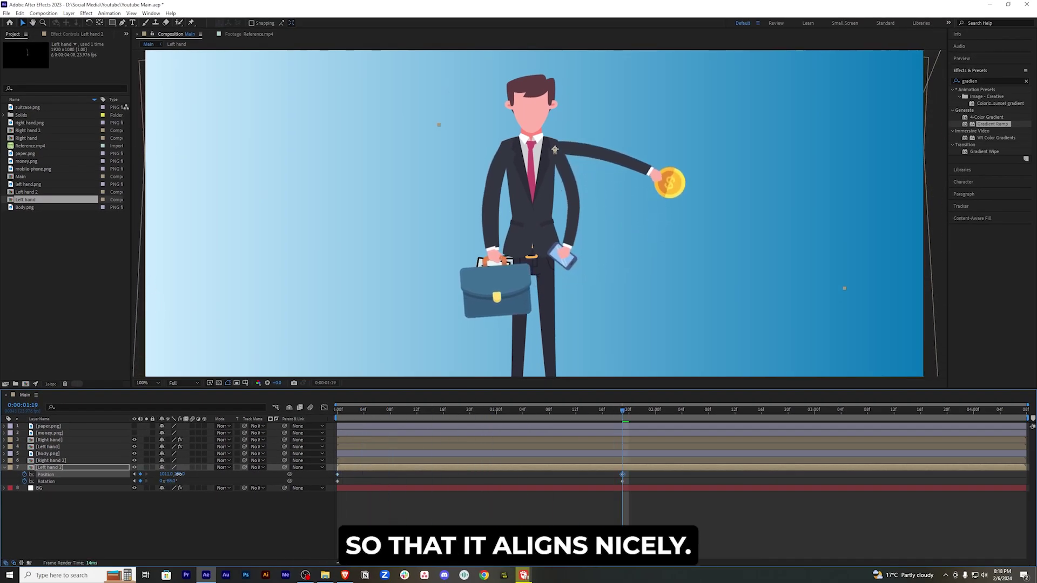
Step: Add hovering keyframes to Left hand 2: rotation -49° with a position adjustment at 0:00:02:20, -55° at 0:00:03:21 and -50° near the end
left_click_drag(622, 420, 790, 418)
left_click_drag(182, 475, 182, 481)
left_click_drag(805, 415, 934, 422)
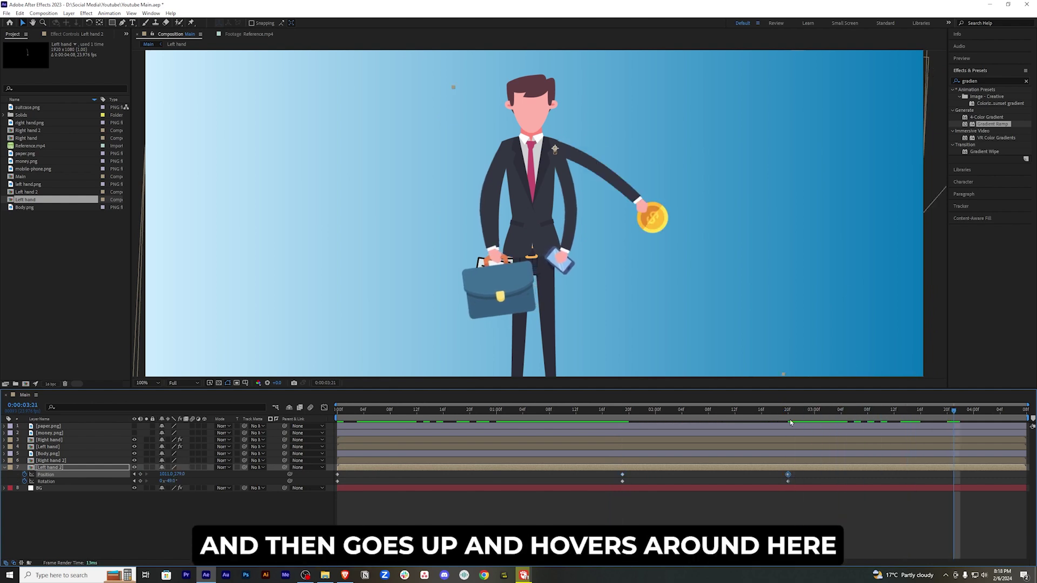
left_click_drag(176, 482, 172, 482)
left_click_drag(954, 412, 1022, 413)
left_click(174, 480)
type("-50")
left_click(378, 519)
Step: Set Left hand 2's first-frame rotation to 13° and position to 1006, 289, preview the motion, and ease all its keyframes
left_click_drag(169, 481, 165, 474)
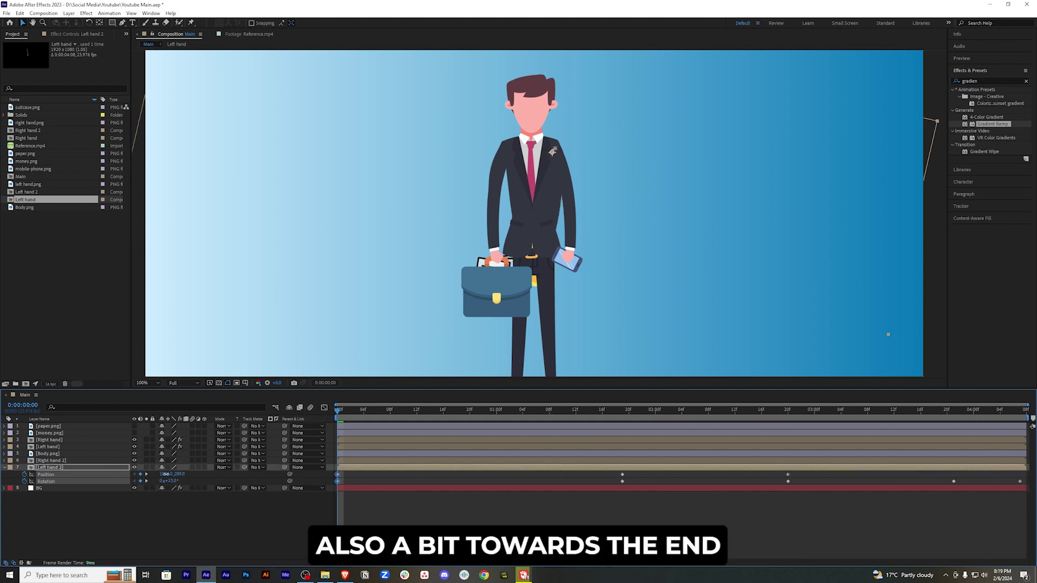
key("space")
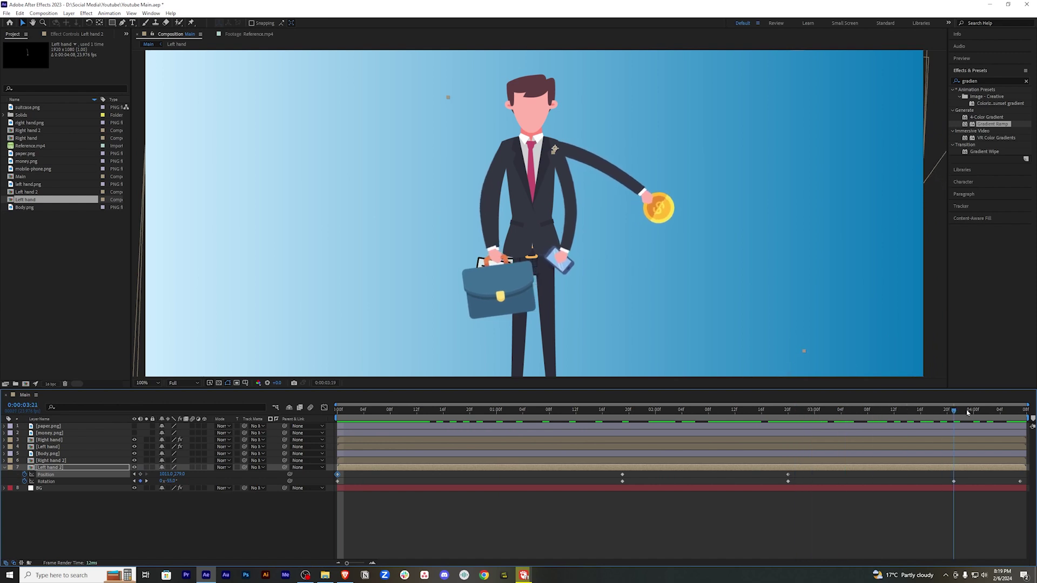
left_click_drag(957, 412, 789, 412)
left_click_drag(1023, 477, 326, 484)
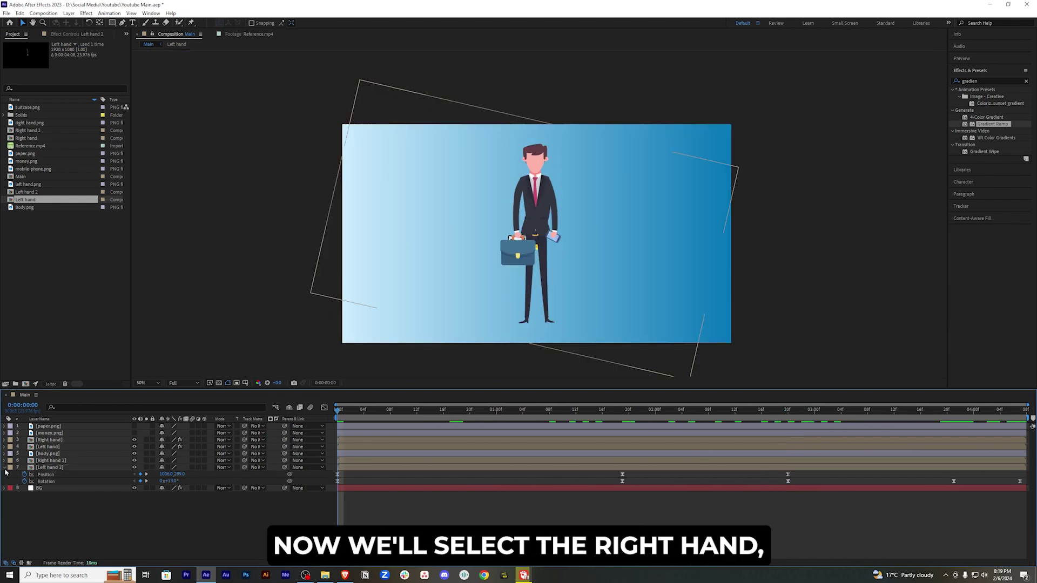
left_click(5, 469)
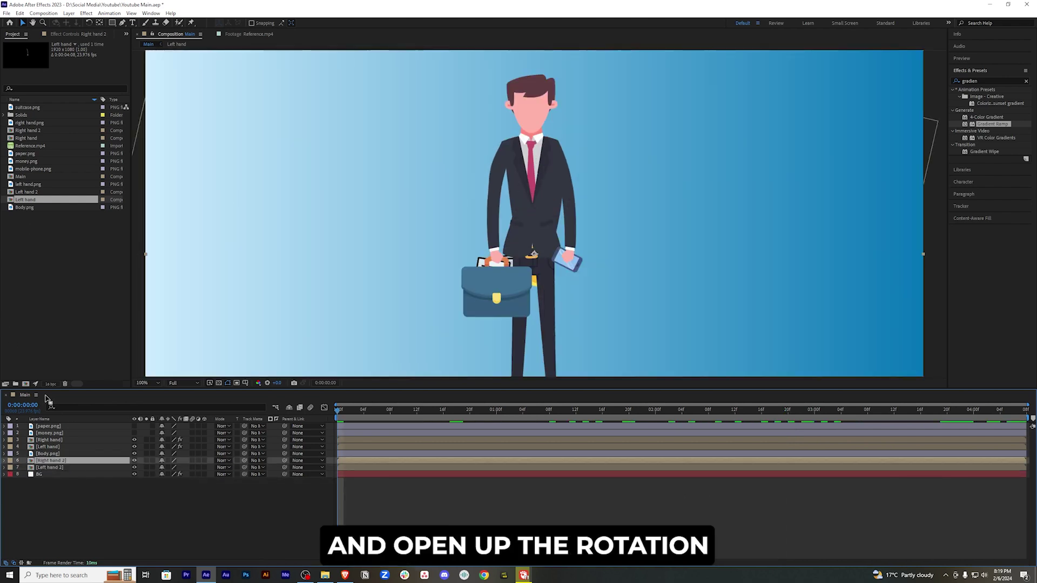
Step: Reveal both the position and rotation properties of the Right hand 2 layer
key("s")
key("r")
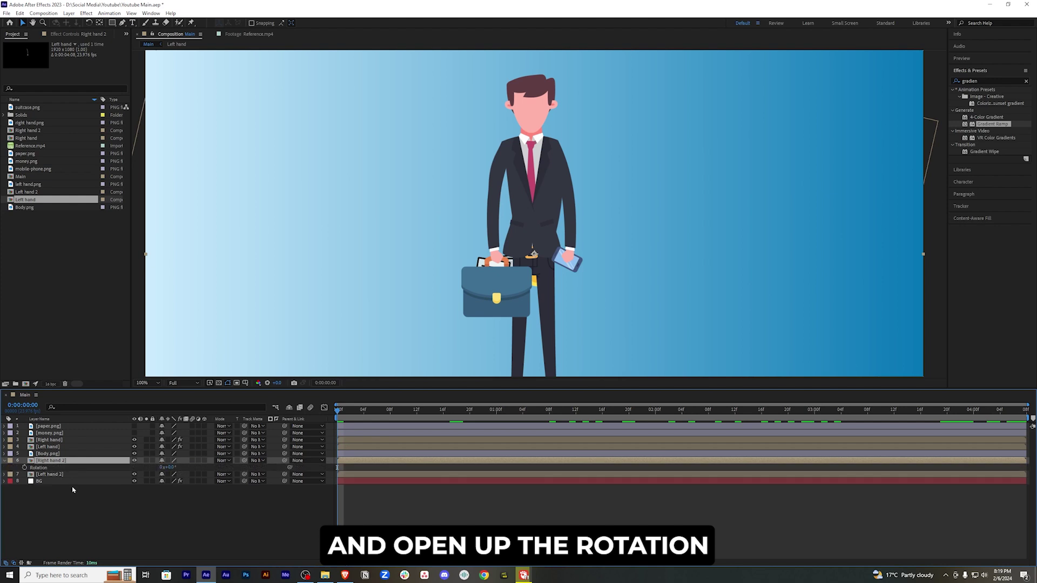
key("alt+shift+p")
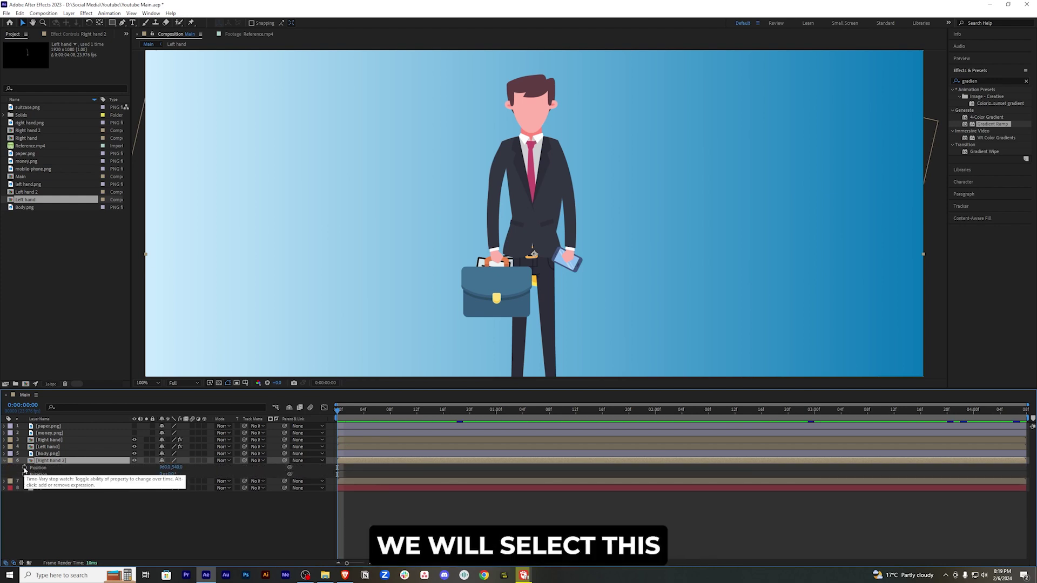
left_click(24, 475)
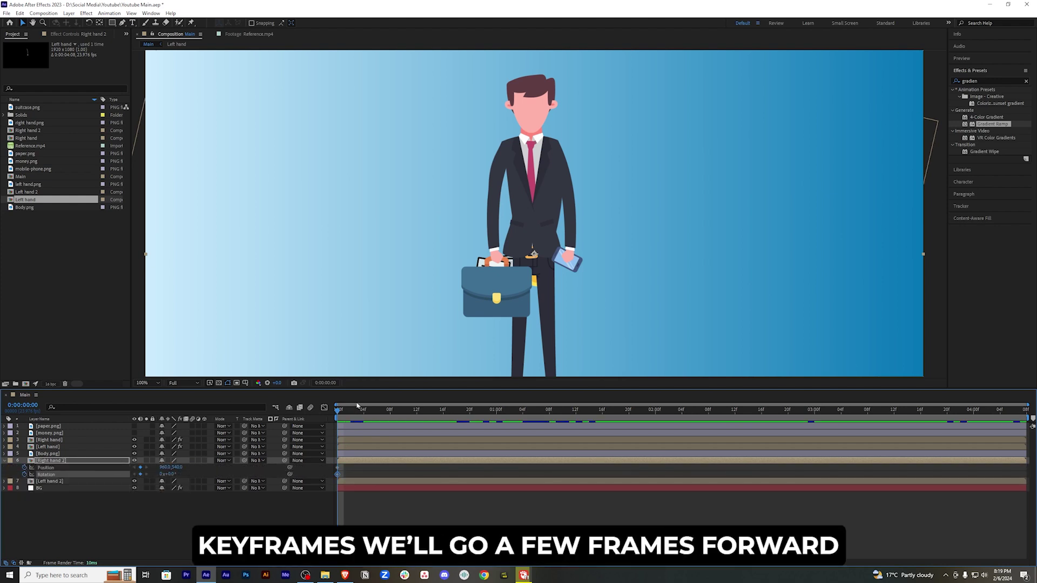
left_click_drag(338, 411, 588, 425)
left_click_drag(169, 474, 165, 475)
key("ctrl+z")
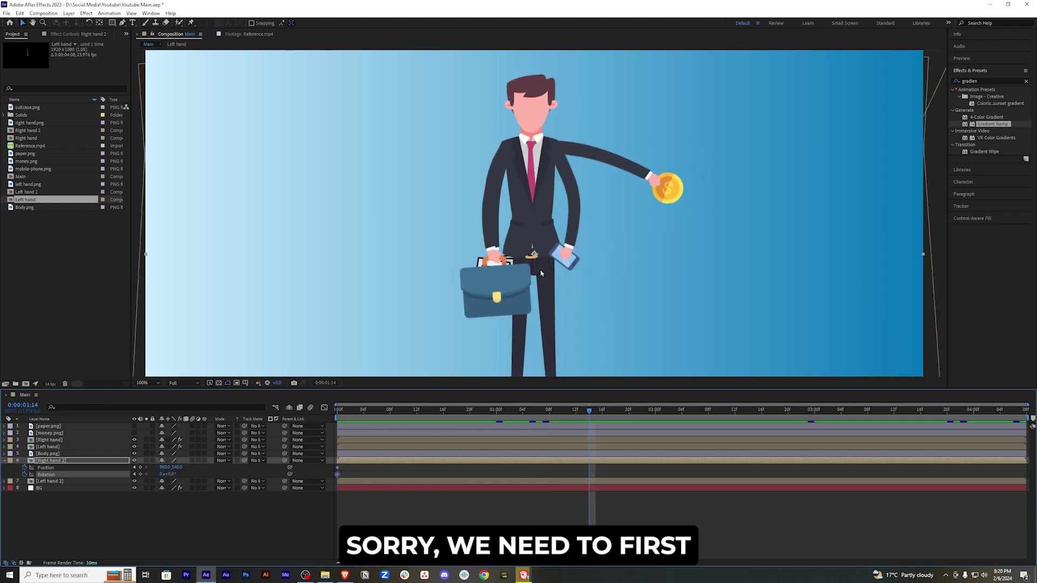
key("y")
left_click_drag(533, 254, 515, 157)
key("ctrl+z")
left_click_drag(533, 254, 503, 150)
left_click_drag(353, 468, 325, 475)
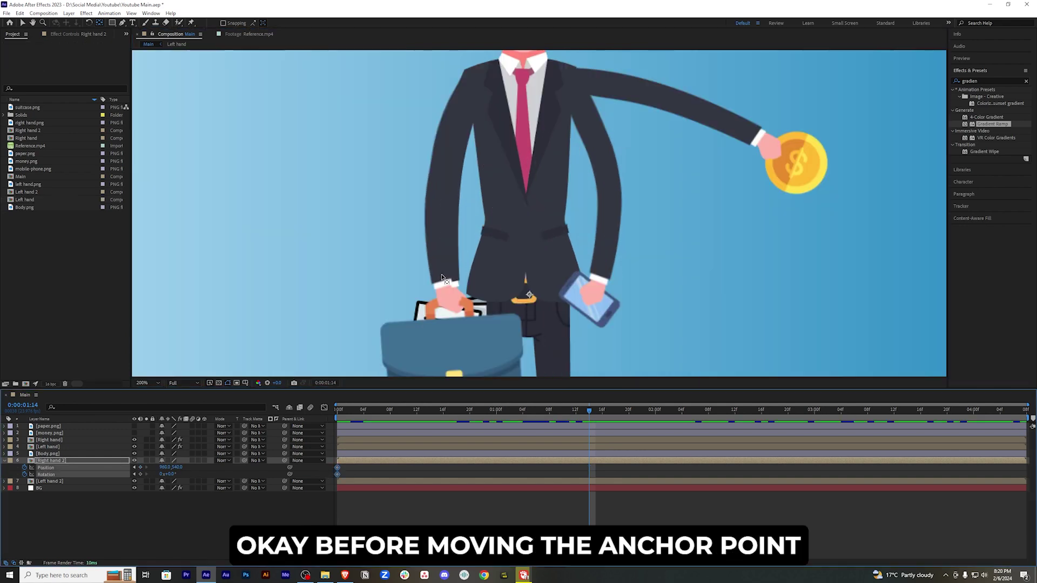
key("Delete")
Step: Move Right hand 2's anchor point from the composition centre to the shoulder of the briefcase arm and return to the first frame
scroll(543, 262, "down", 2)
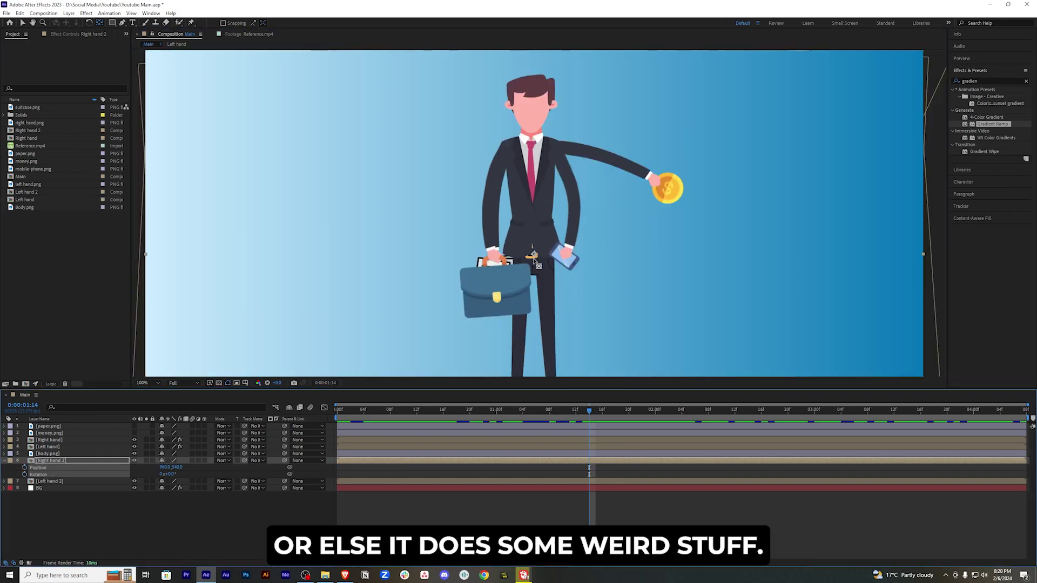
left_click_drag(535, 255, 527, 221)
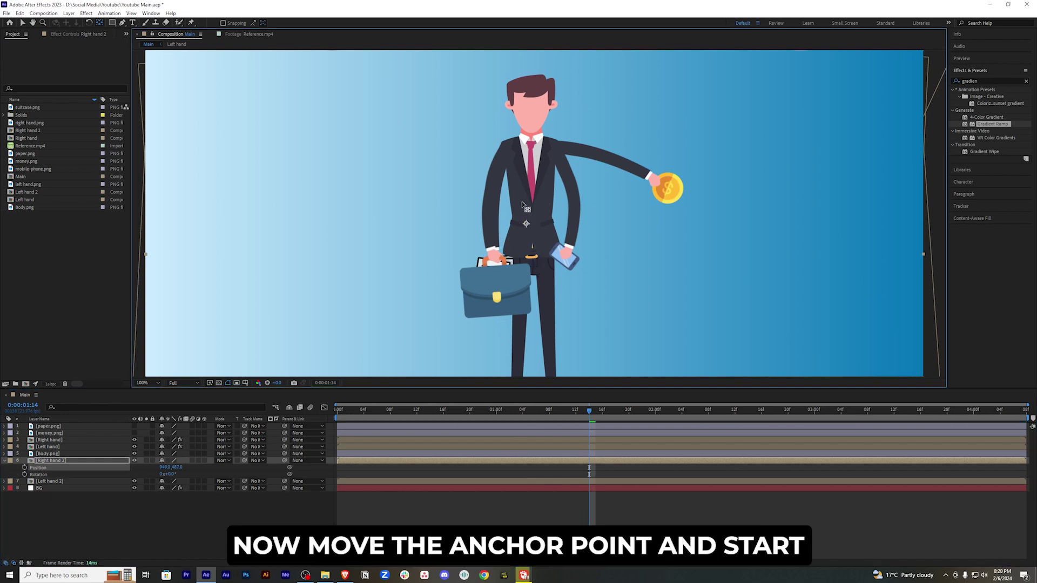
left_click(581, 507)
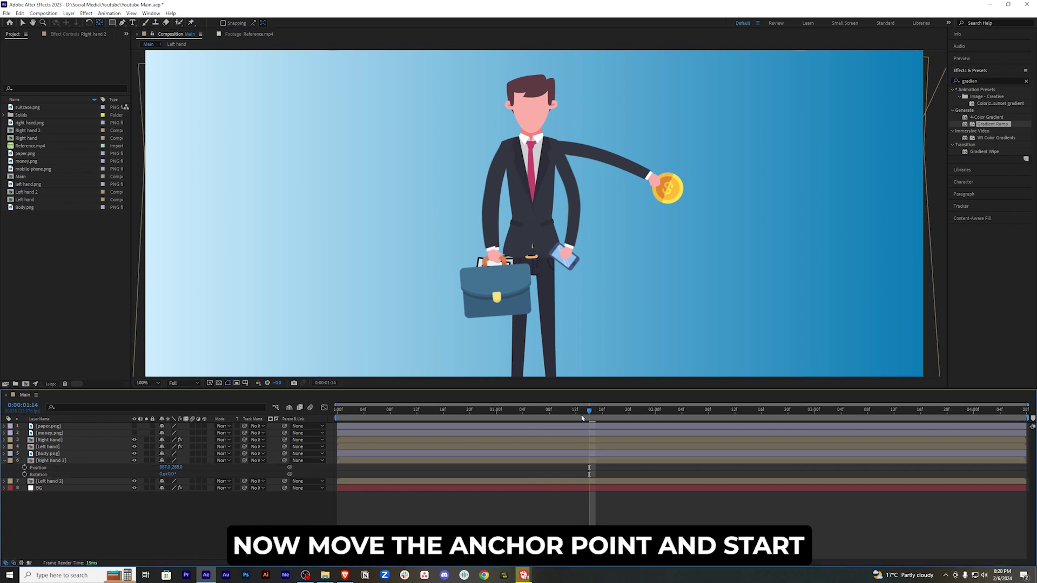
left_click_drag(591, 412, 314, 407)
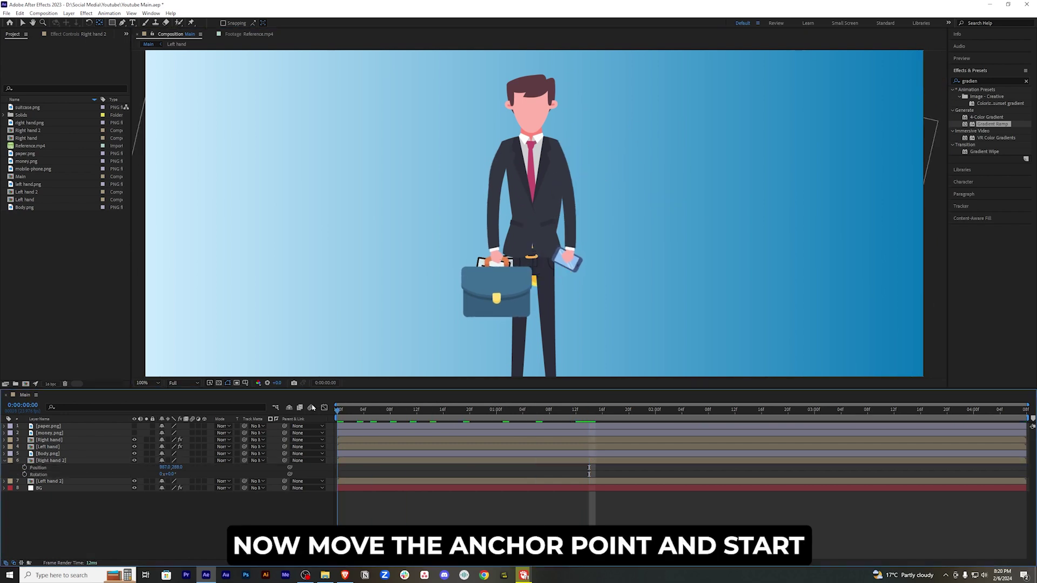
Step: Start Right hand 2's position and rotation keyframes on the first frame and pose it at 0:00:01:19 with 64° rotation and position 887, 278
left_click(24, 468)
left_click(24, 475)
left_click_drag(338, 412, 623, 420)
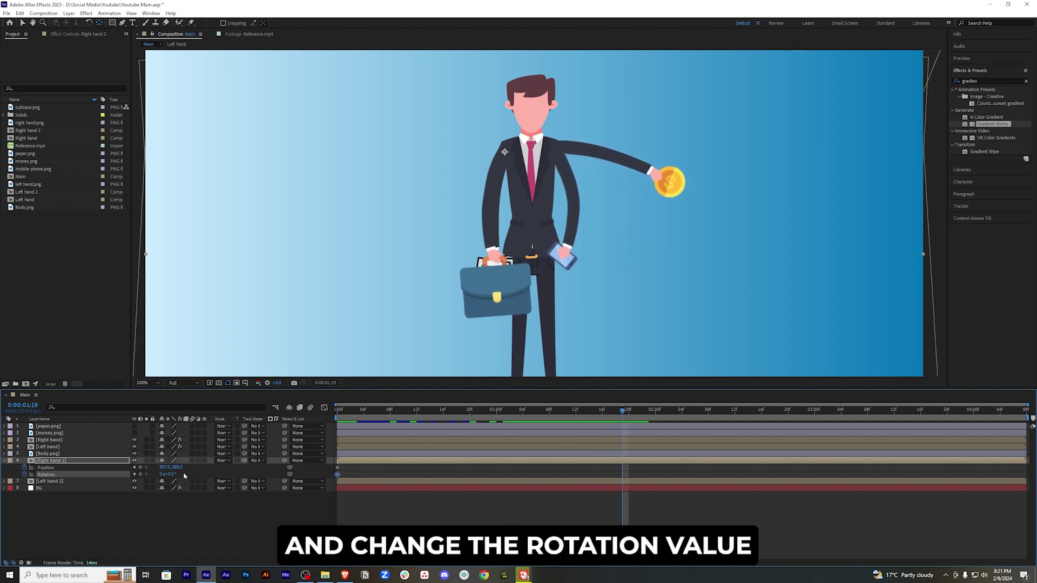
mouse_move(174, 473)
left_mouse_down()
mouse_move(217, 465)
mouse_move(158, 474)
mouse_move(171, 469)
left_mouse_up()
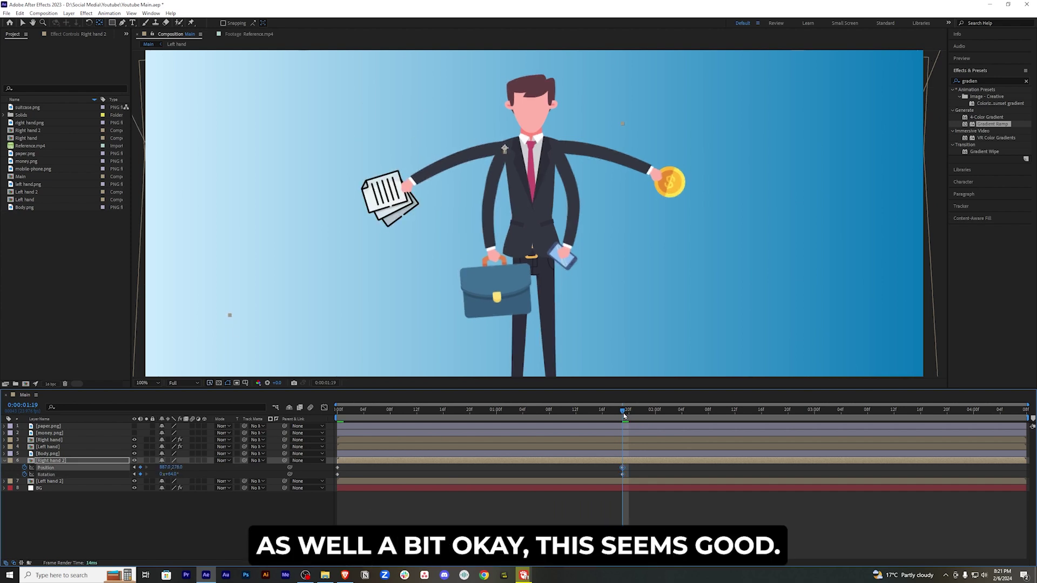
Step: Add hovering rotation keyframes to Right hand 2, with 47° at 0:00:03:07 and another slight rotation near the end
left_click_drag(627, 415, 861, 415)
left_click_drag(171, 474, 157, 474)
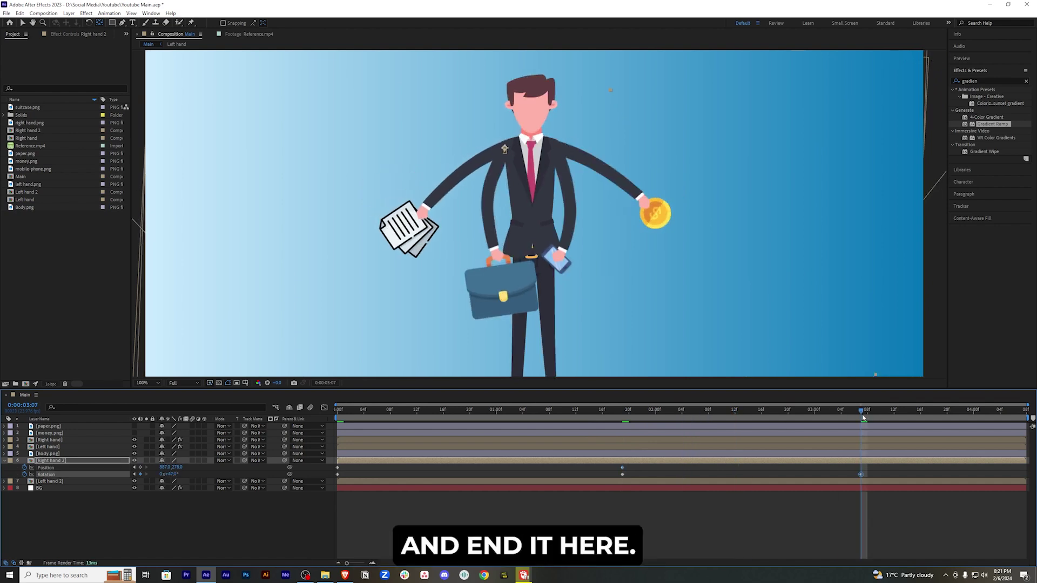
left_click_drag(908, 413, 1020, 412)
mouse_move(172, 474)
left_mouse_down()
mouse_move(181, 474)
mouse_move(172, 474)
left_mouse_up()
Step: Set Right hand 2's first-frame rotation to -17° and nudge its position so the papers hide behind the body
key("Home")
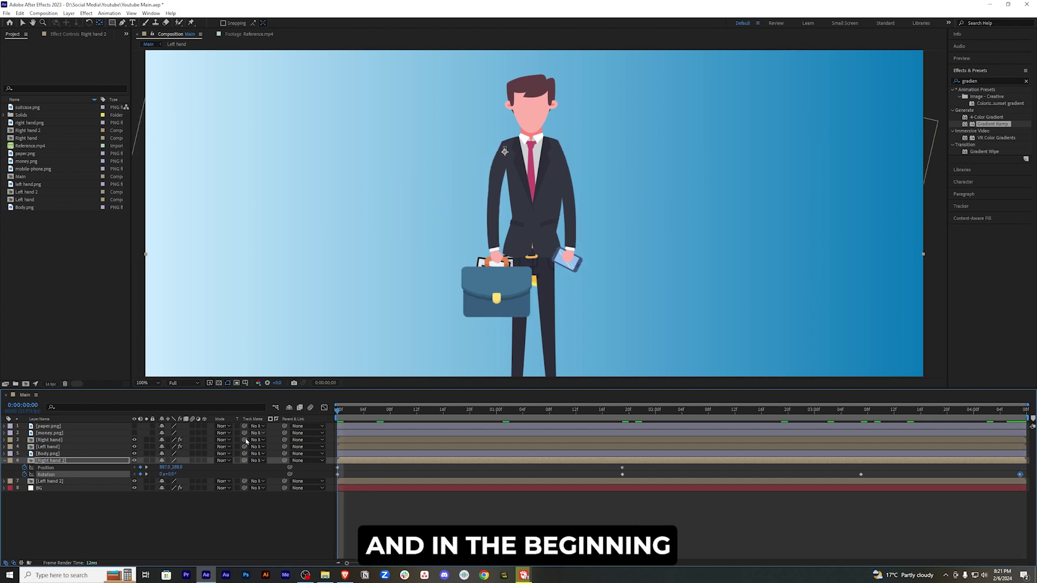
left_click_drag(170, 473, 166, 474)
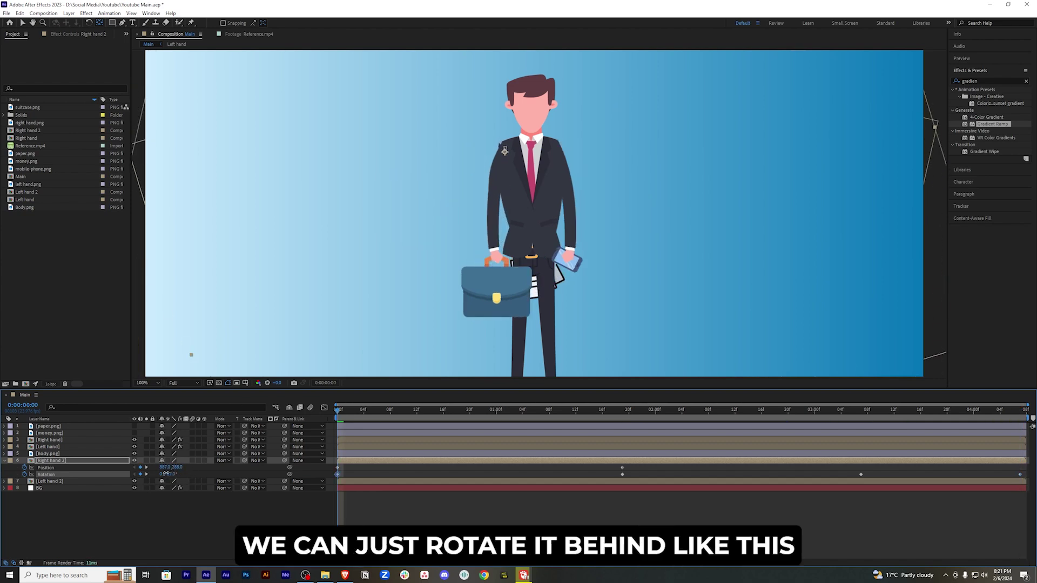
left_click_drag(161, 467, 164, 466)
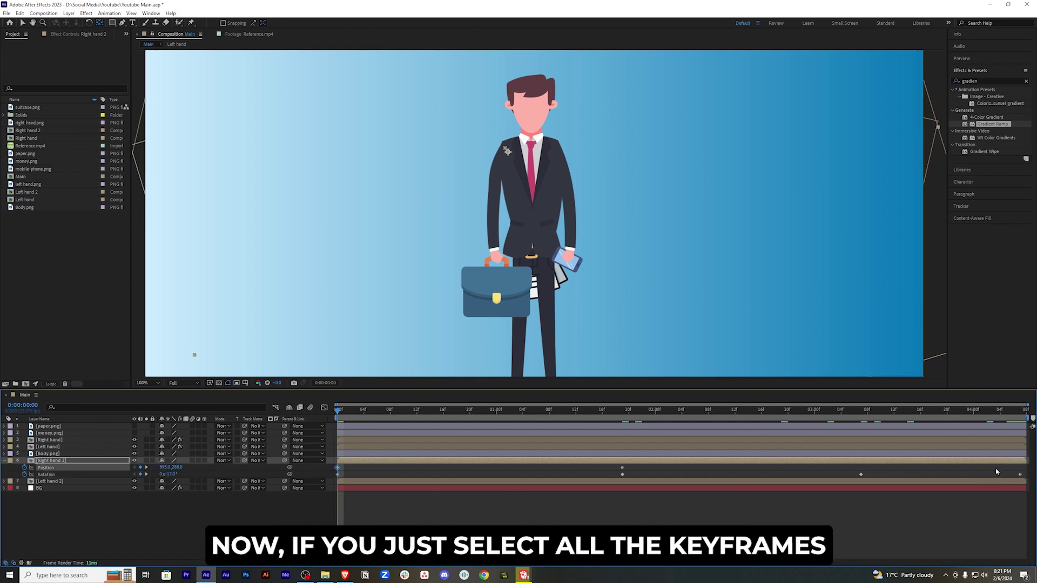
Step: Apply Easy Ease to all of Right hand 2's position and rotation keyframes and preview the motion
left_click_drag(1023, 469, 314, 480)
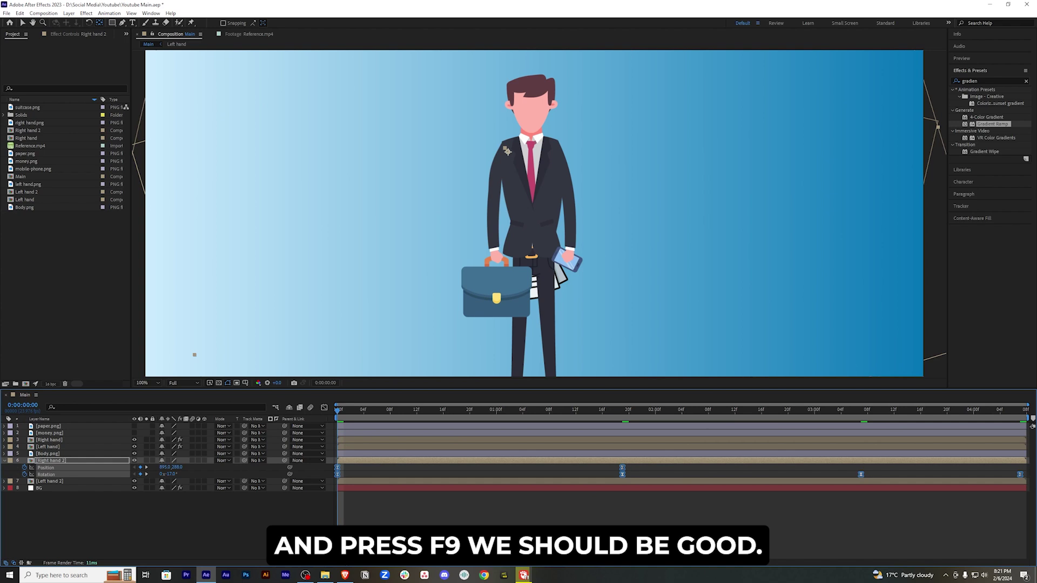
key("F2")
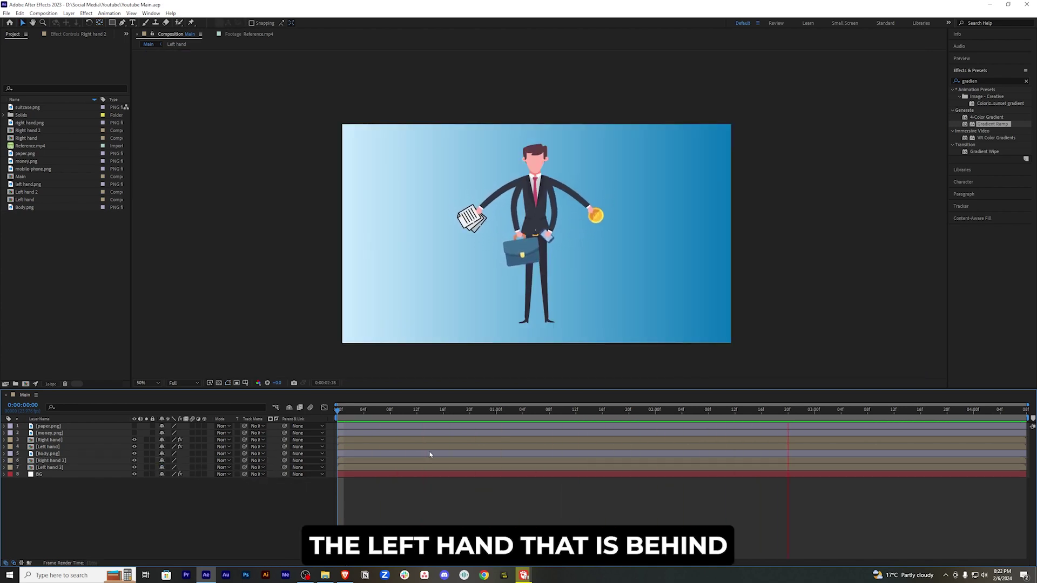
key("space")
Step: Delete Left hand 2's last rotation keyframe, move the preceding one to the end of the timeline, and save the project
left_click(54, 447)
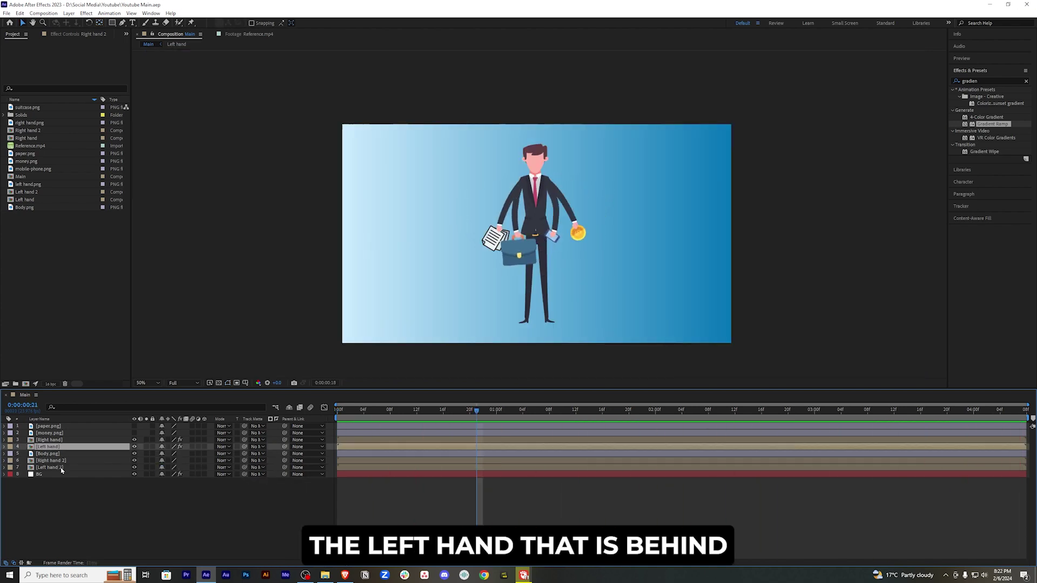
left_click(59, 461)
left_click(62, 469)
key("u")
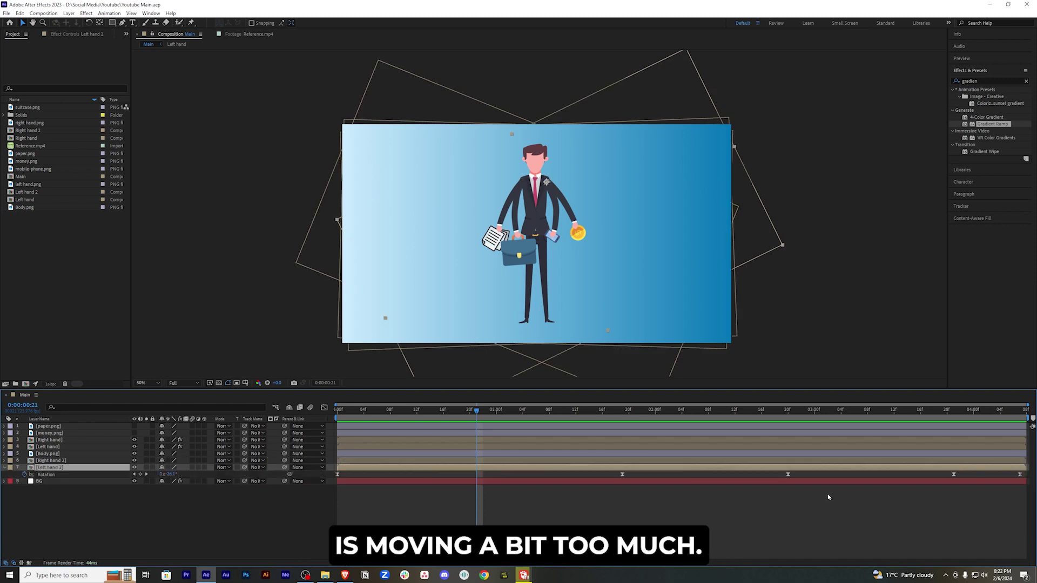
left_click(1020, 474)
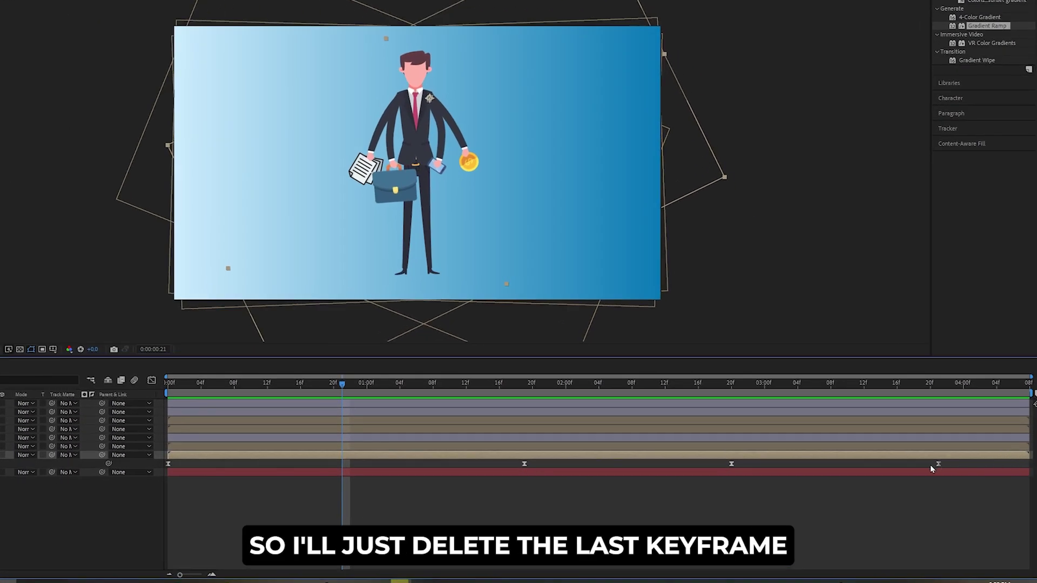
left_click(938, 464)
left_click_drag(1000, 465, 1024, 465)
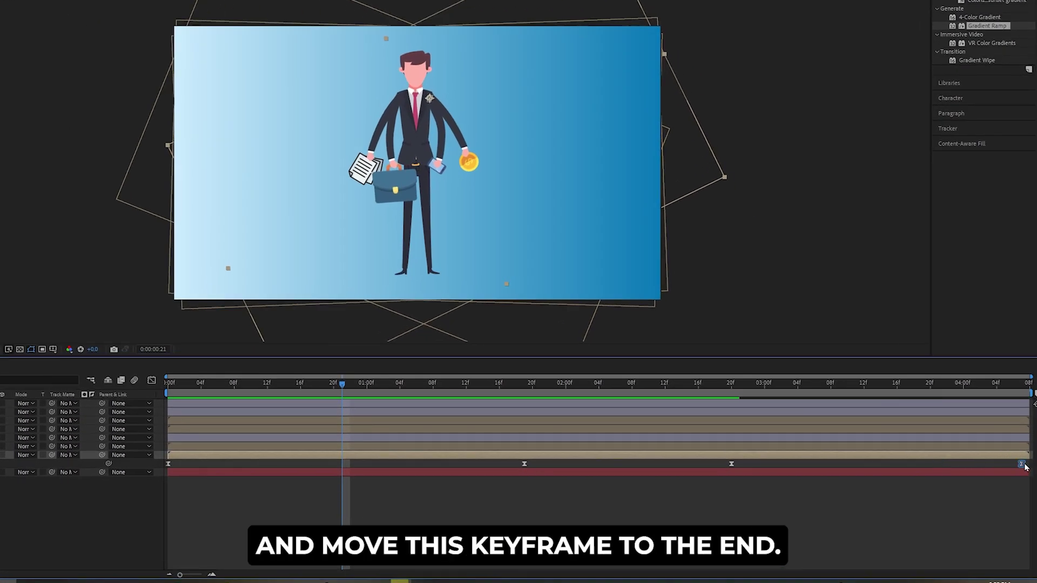
left_click(843, 508)
key("ctrl+s")
Step: Preview the animation from the first frame and scrub the reference footage to study how the character's legs move
left_click_drag(342, 384, 168, 386)
key("space")
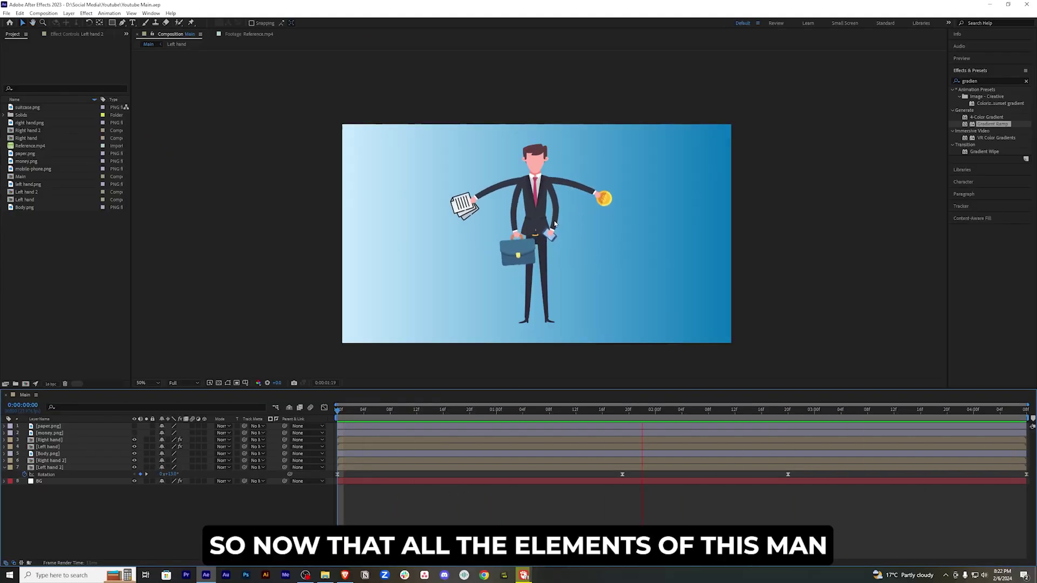
key("space")
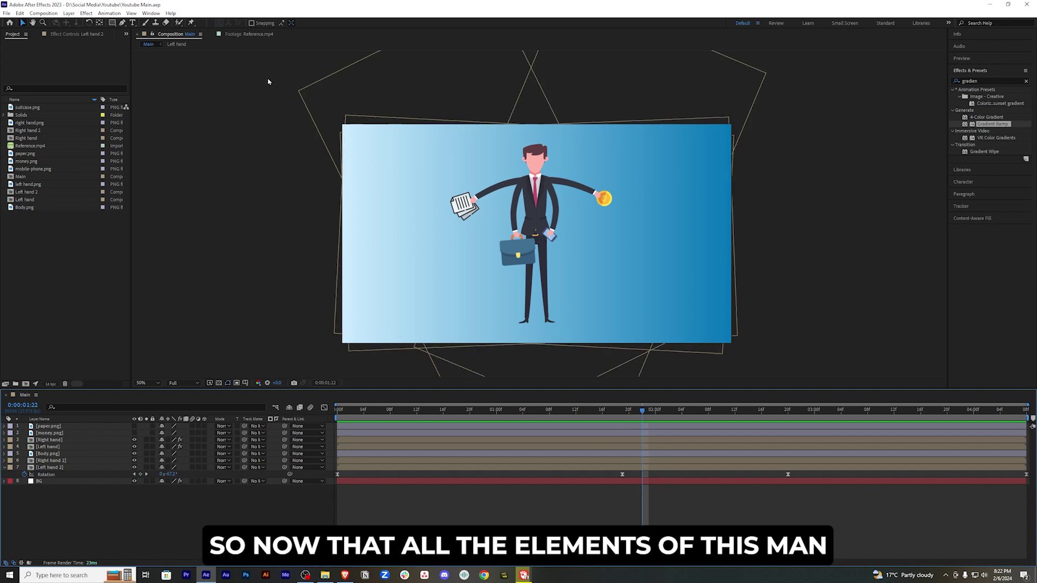
left_click(263, 35)
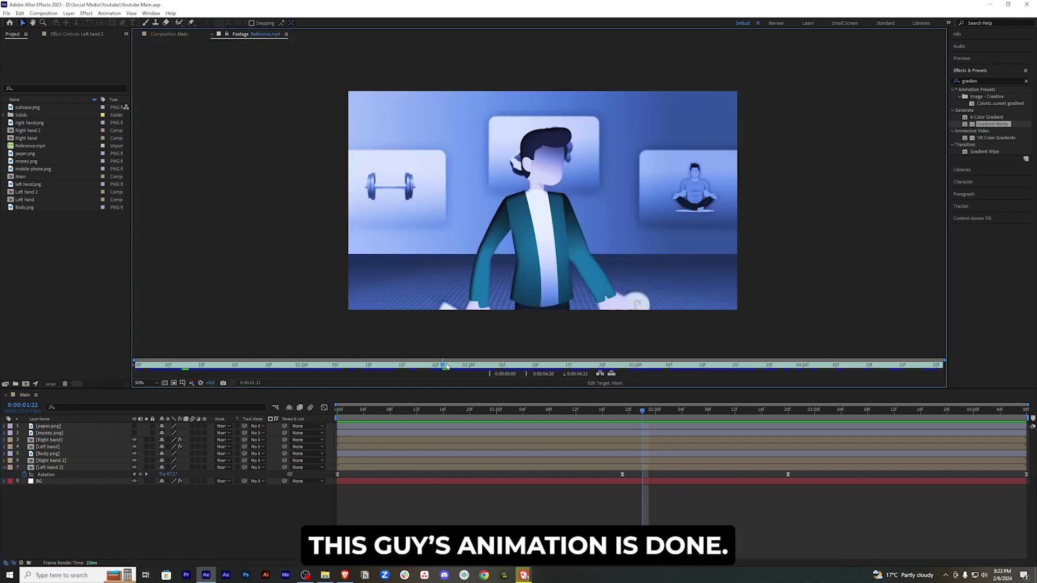
left_click_drag(446, 367, 529, 367)
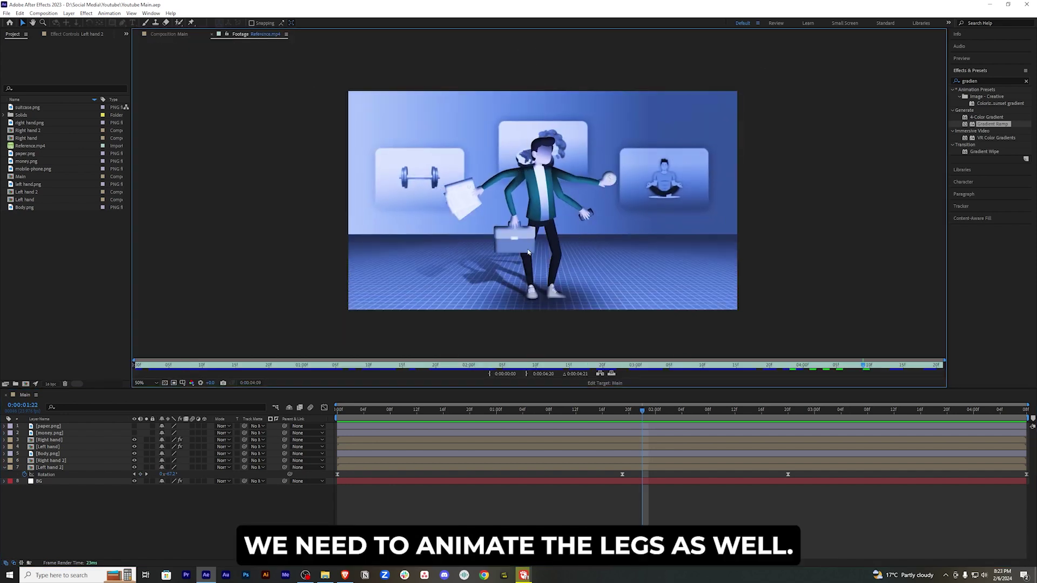
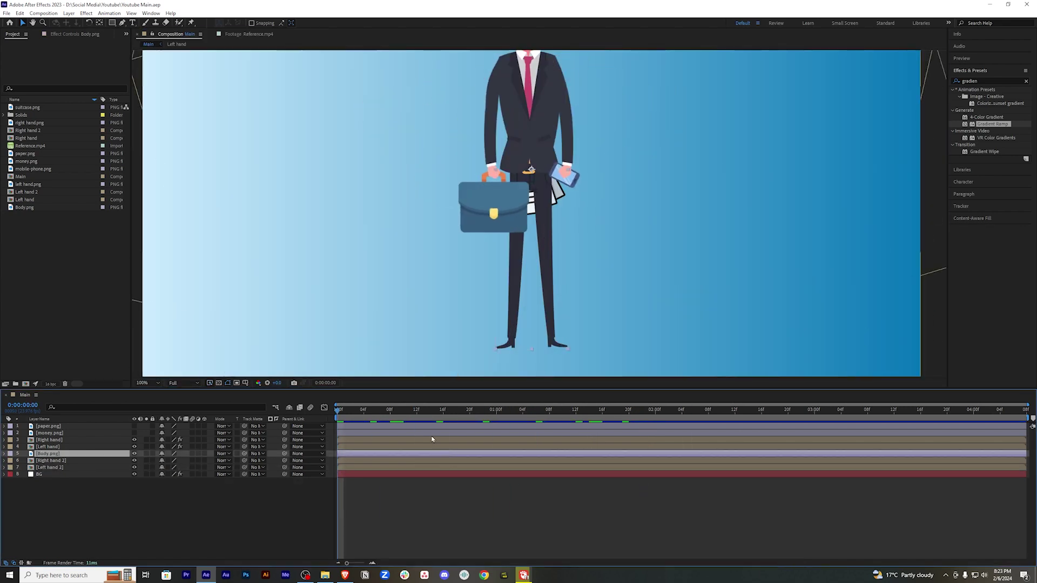
Step: Place ten puppet pins on Body.png, five down each leg at the hip, thigh, knee, shin and ankle
left_click(192, 24)
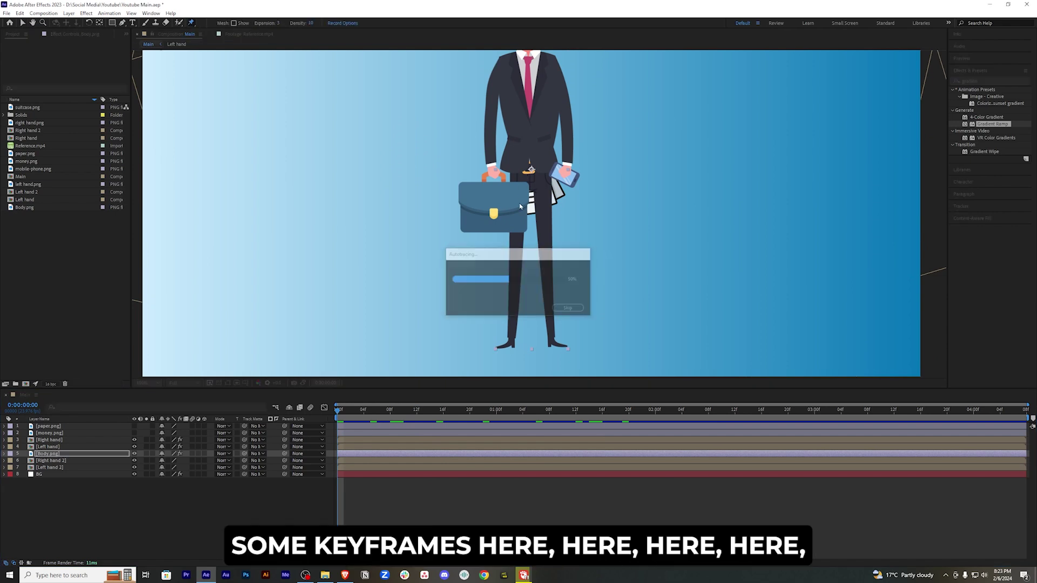
left_click(520, 178)
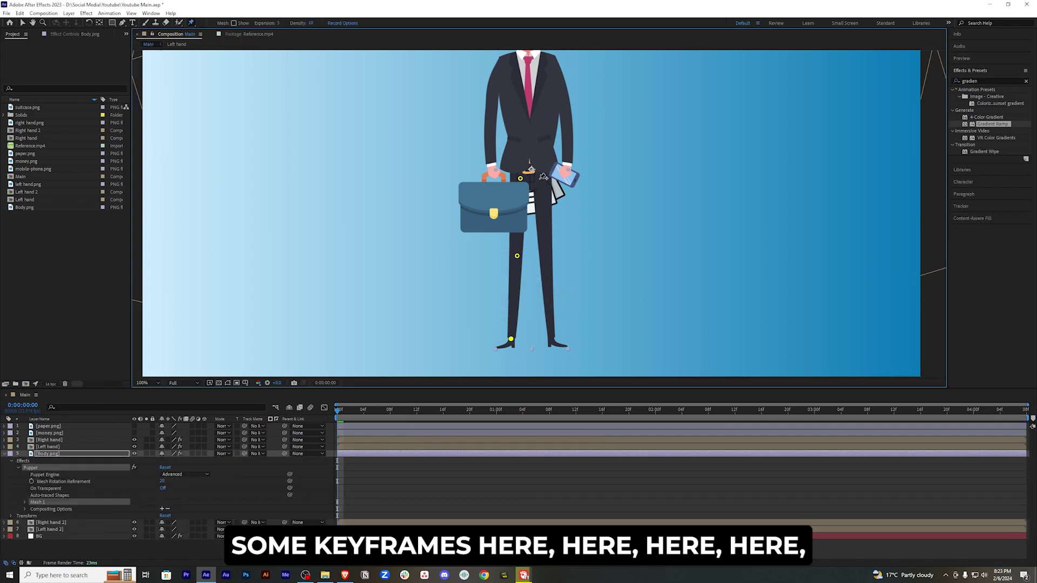
left_click(539, 178)
left_click(546, 254)
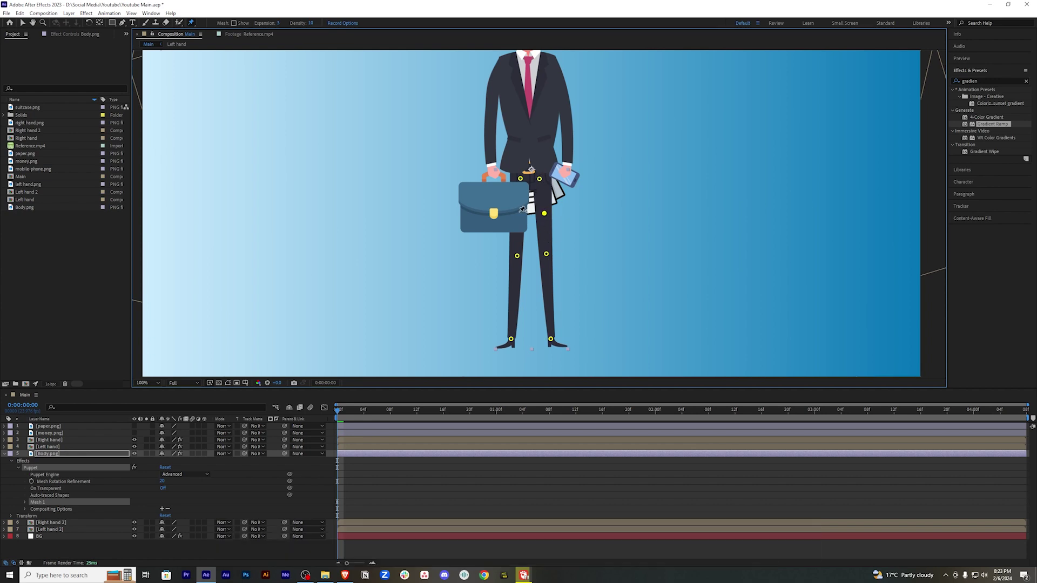
left_click(515, 296)
Step: Reveal the leg pins' position keyframes in an enlarged timeline and move them all from the first frame to about 0:00:01:12
key("u")
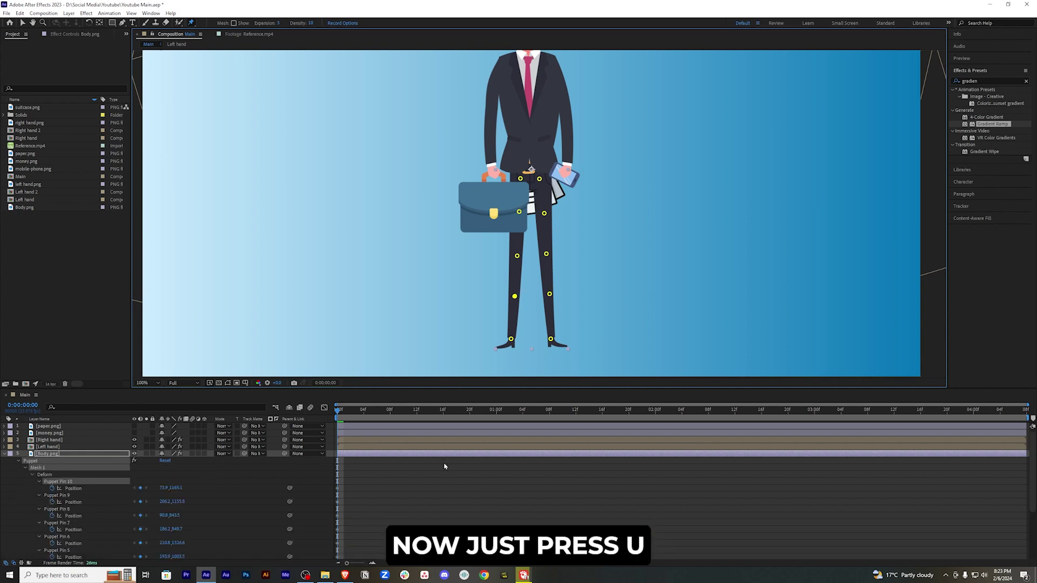
scroll(449, 481, "up", 2)
left_click_drag(572, 388, 571, 334)
left_click_drag(366, 395, 315, 539)
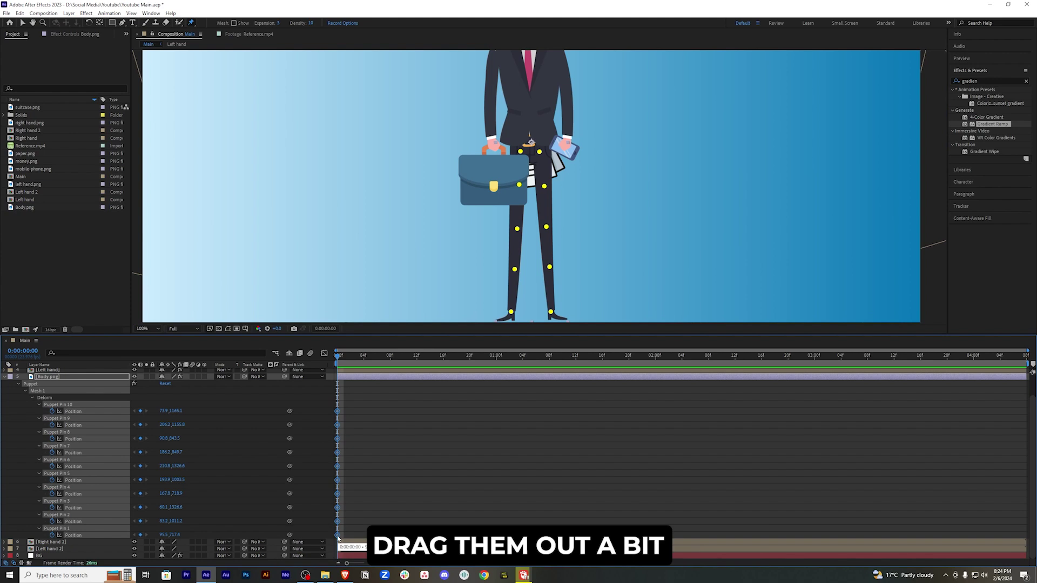
left_click_drag(463, 535, 576, 535)
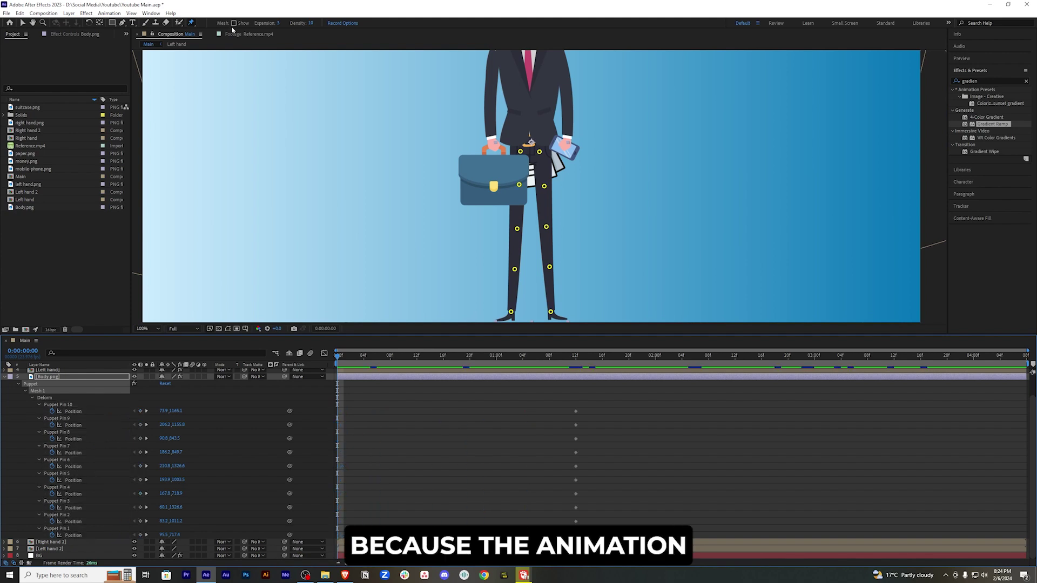
Step: Scrub the reference footage to check when the leg movement begins, and return to the Main composition
left_click(237, 34)
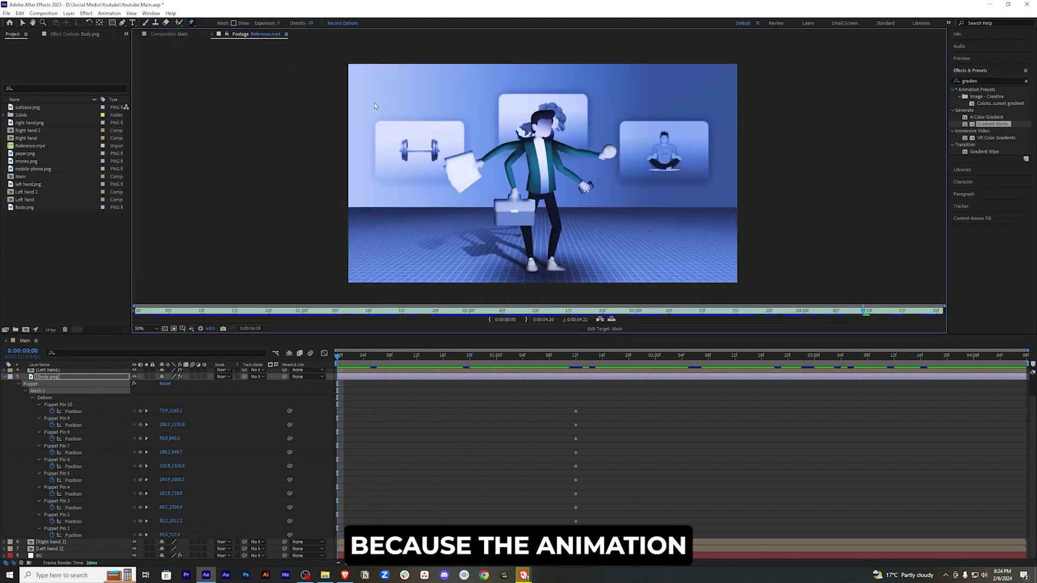
left_click_drag(310, 311, 736, 310)
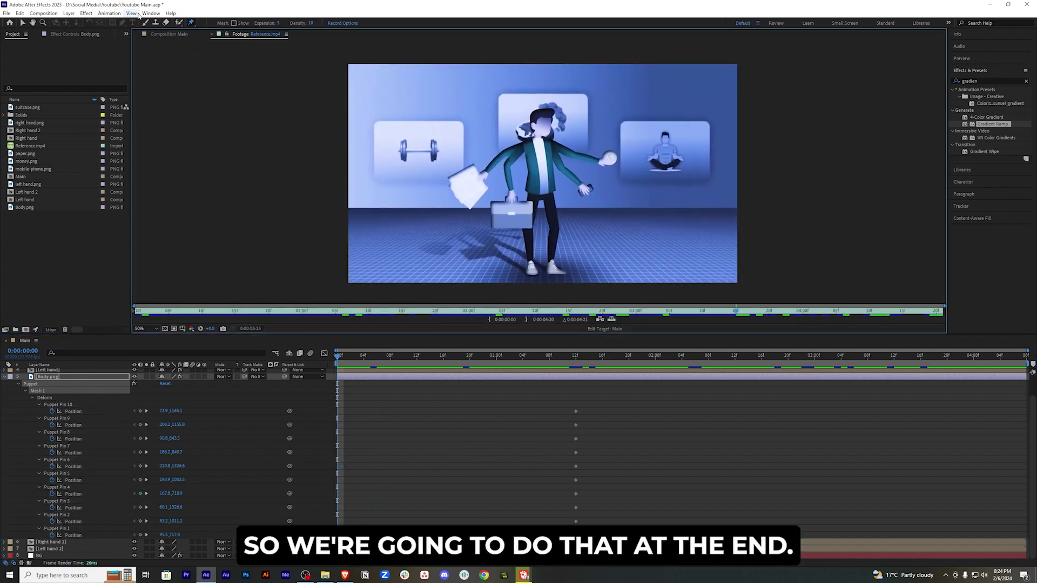
left_click(164, 37)
Step: Preview the arm timing and retime all the puppet pin keyframes to about 0:00:01:13
left_click_drag(613, 398, 596, 521)
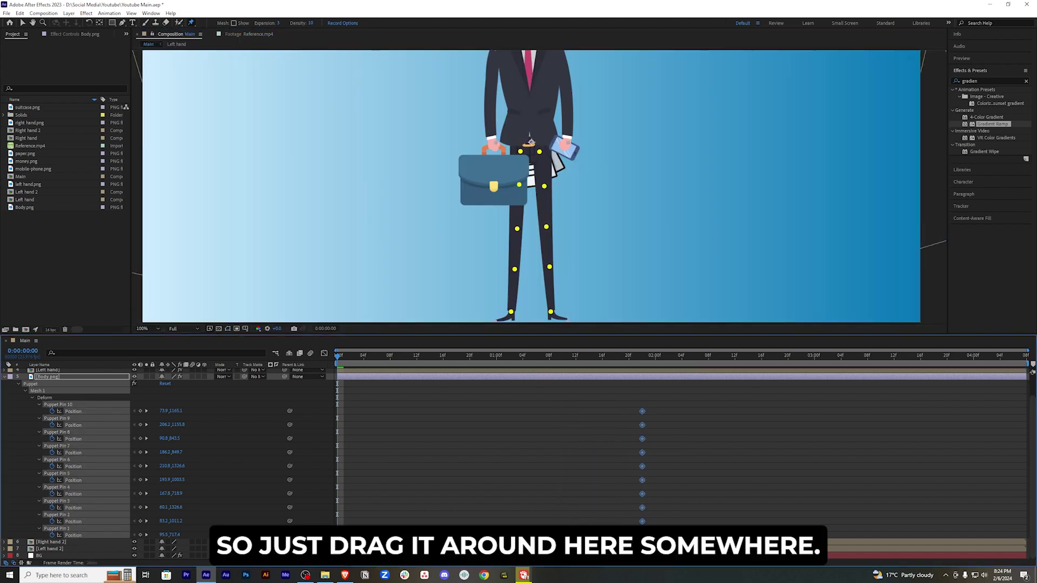
key("space")
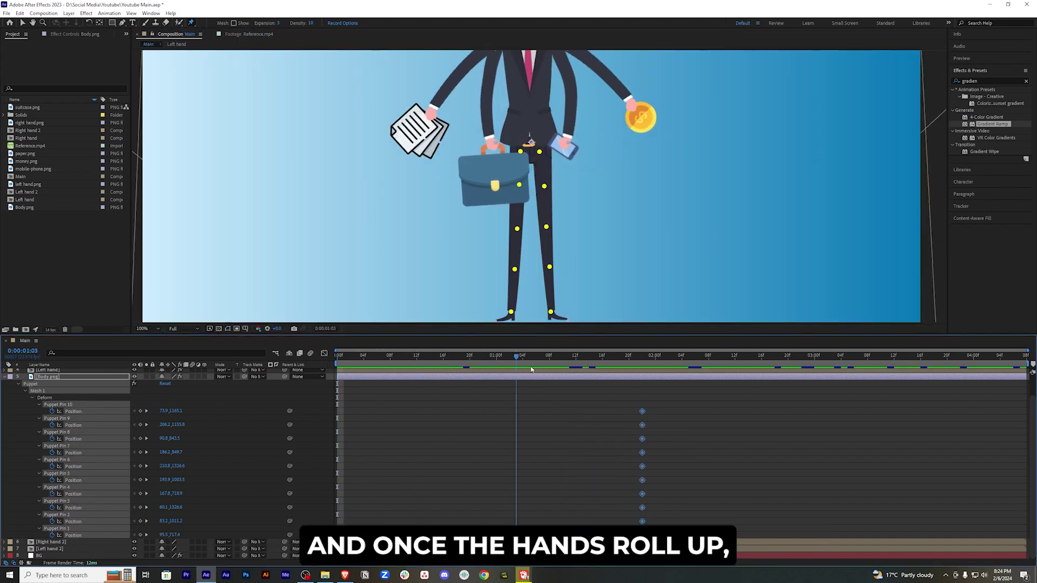
key("space")
left_click_drag(619, 398, 583, 536)
Step: At 0:00:02:11, bend both legs slightly outward by shifting their thigh, knee and shin puppet pins
left_click_drag(609, 360, 713, 363)
left_click_drag(546, 227, 553, 227)
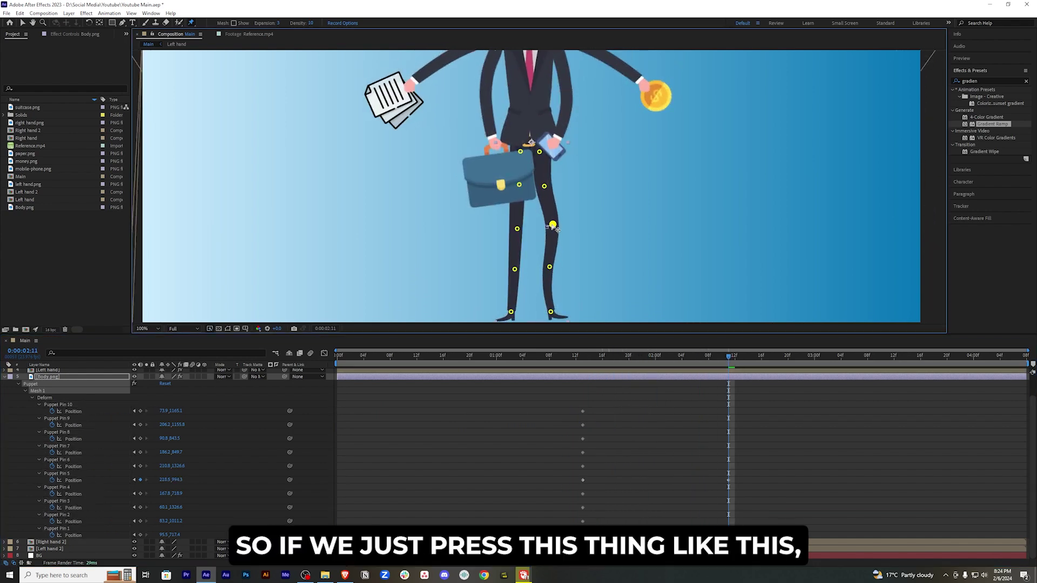
left_click_drag(549, 267, 554, 266)
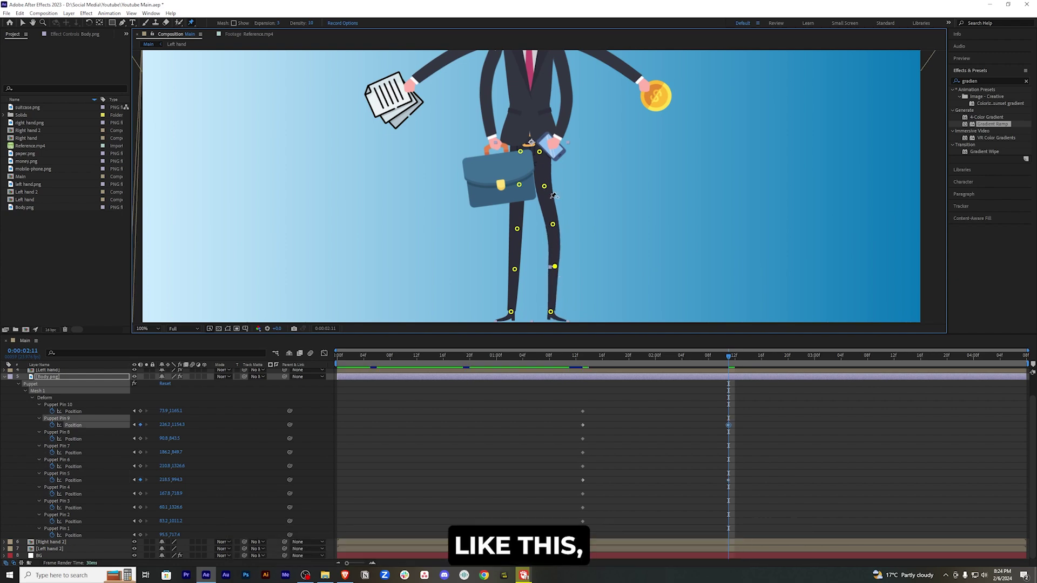
left_click_drag(544, 187, 547, 186)
left_click_drag(517, 229, 513, 230)
left_click_drag(515, 269, 510, 269)
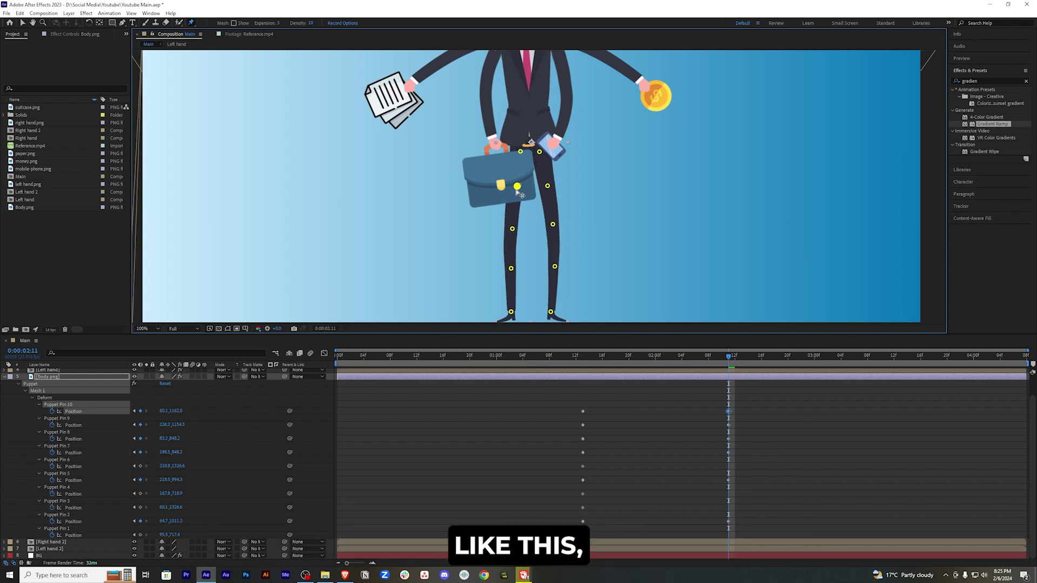
left_click_drag(519, 185, 517, 186)
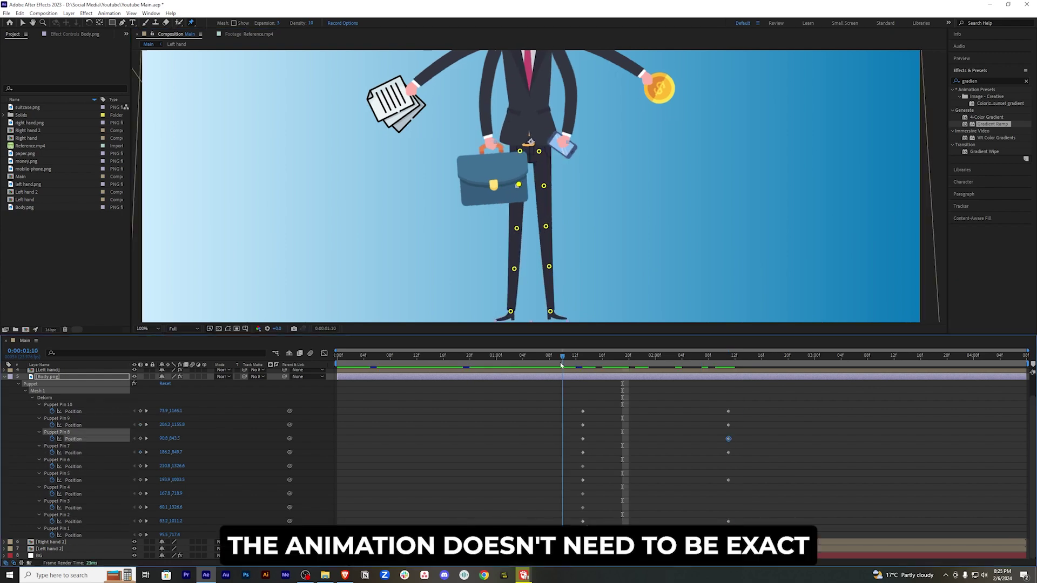
Step: At 0:00:03:16, ease both legs back inward by shifting their thigh, knee and shin pins, and return to the first frame
left_click_drag(562, 363, 923, 389)
left_click_drag(517, 186, 518, 186)
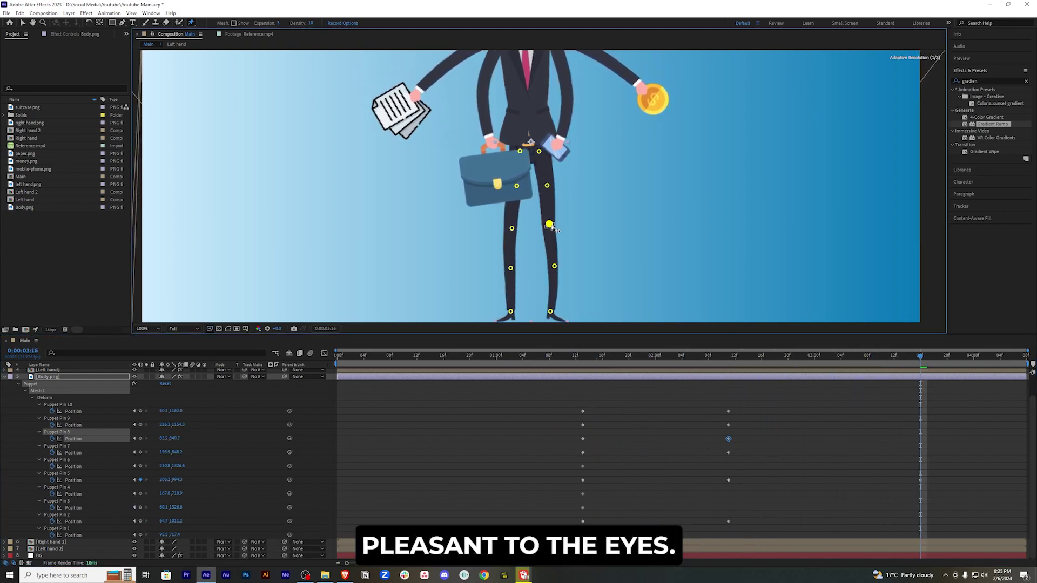
left_click_drag(552, 224, 549, 223)
left_click_drag(554, 266, 551, 267)
left_click_drag(547, 186, 545, 185)
left_click(510, 268)
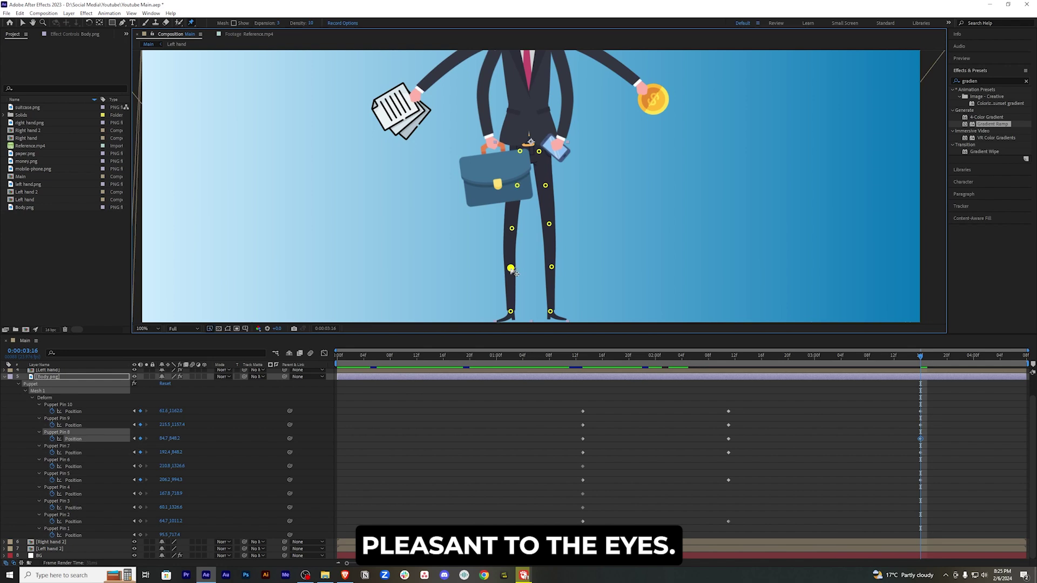
left_click_drag(512, 269, 512, 270)
left_click(518, 185)
left_click_drag(512, 229, 513, 229)
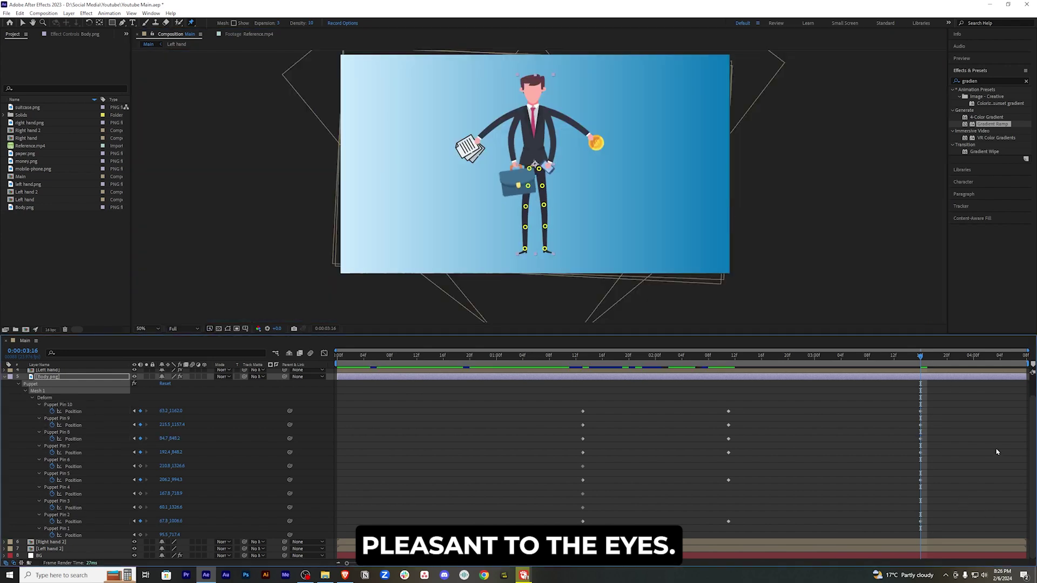
left_click(984, 418)
key("Home")
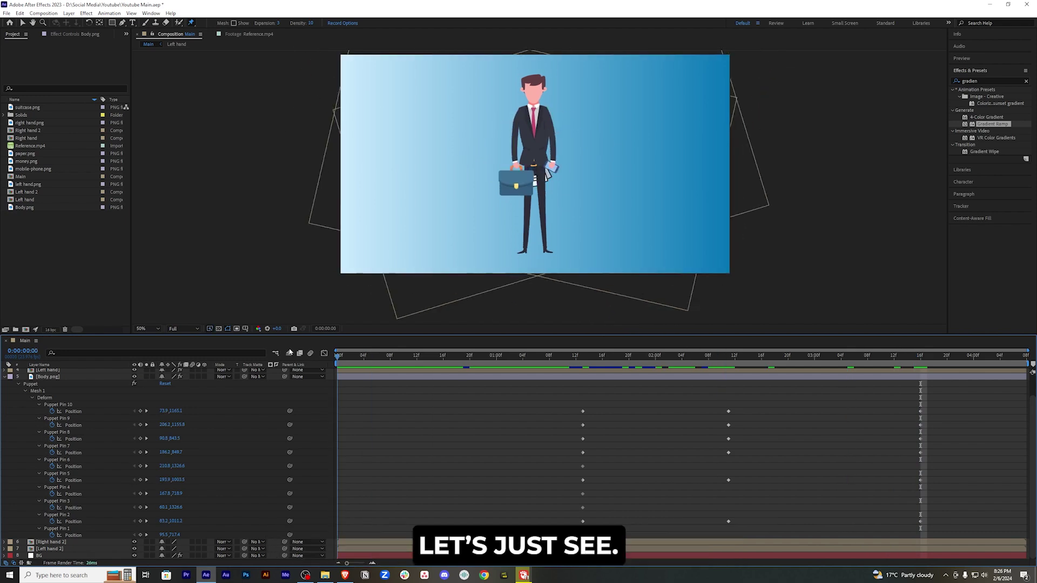
Step: Preview the leg motion, apply Easy Ease to all the Body.png puppet pin keyframes, and collapse the layer's properties
key("v")
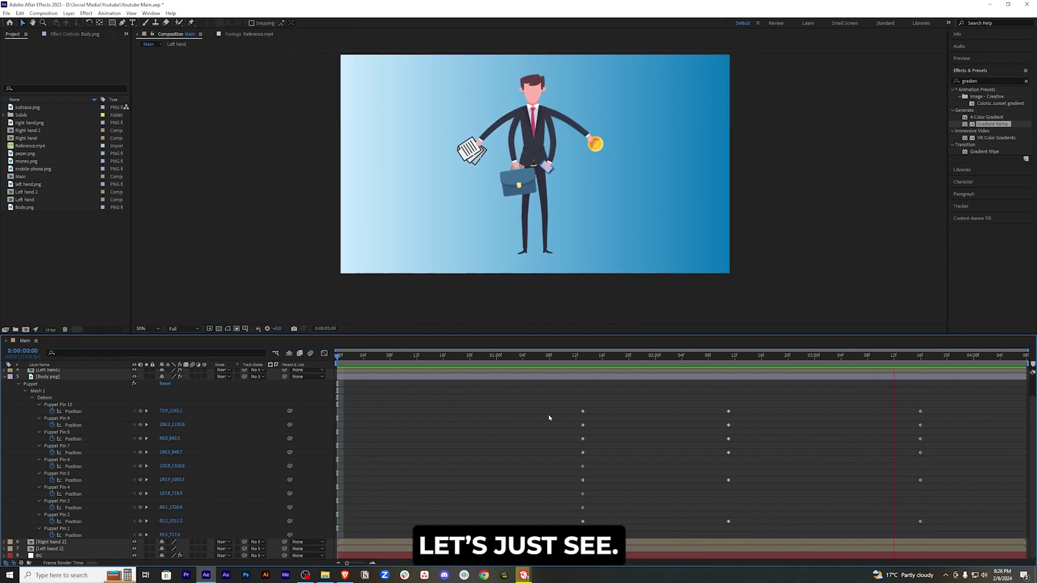
left_click_drag(965, 398, 556, 541)
key("F9")
left_click(16, 389)
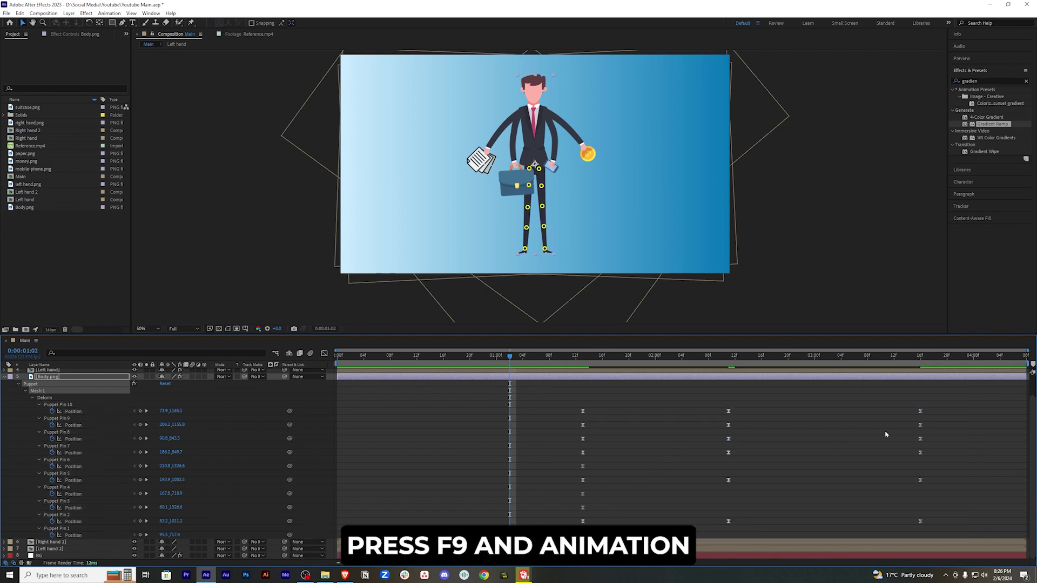
left_click(4, 377)
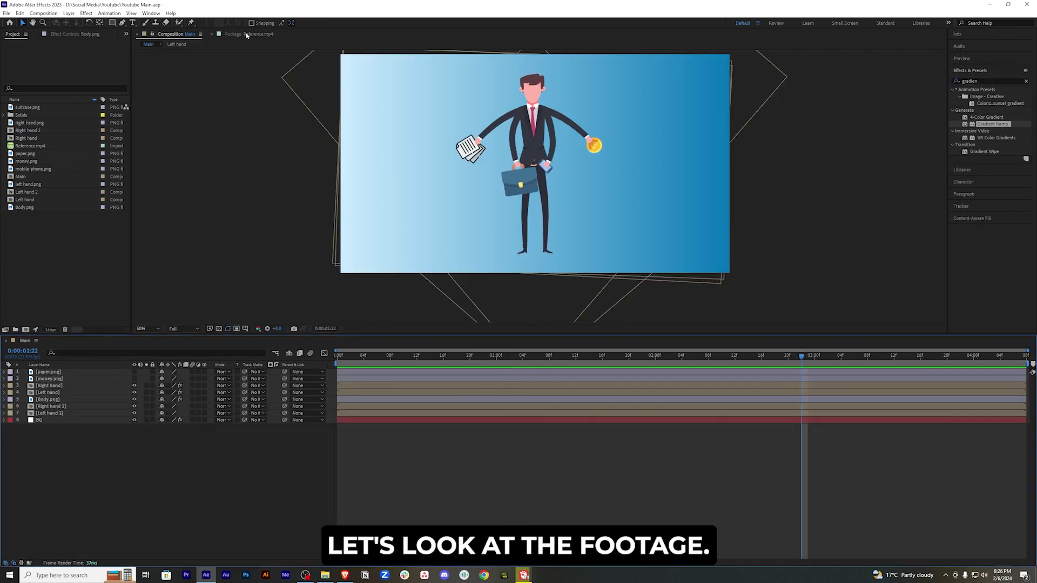
Step: After checking the reference footage, add puppet pins at the Body.png neck and top of the head at the first frame, and reveal the layer's keyframes
left_click(247, 34)
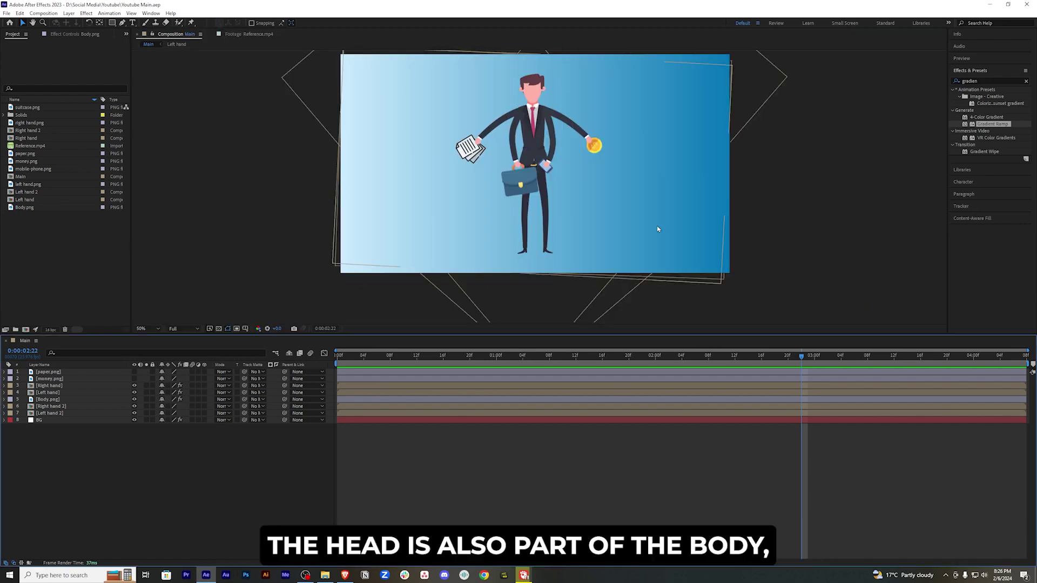
left_click(57, 401)
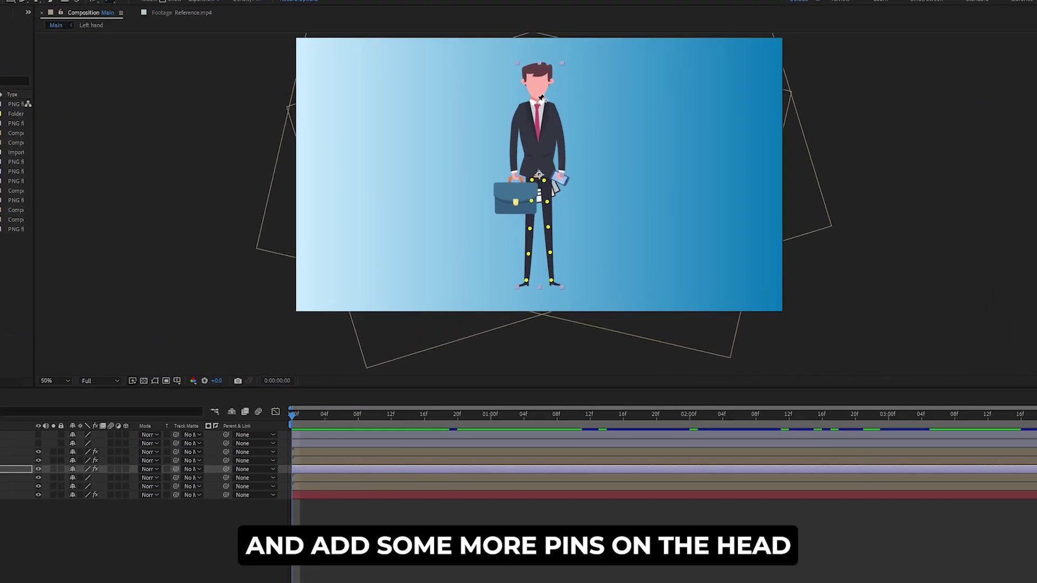
left_click(538, 100)
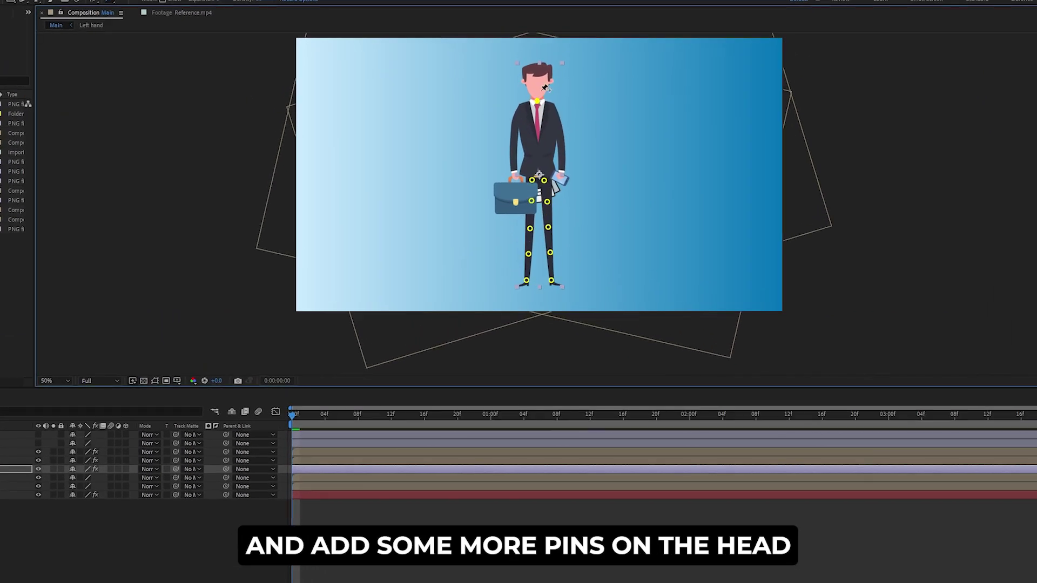
left_click(538, 68)
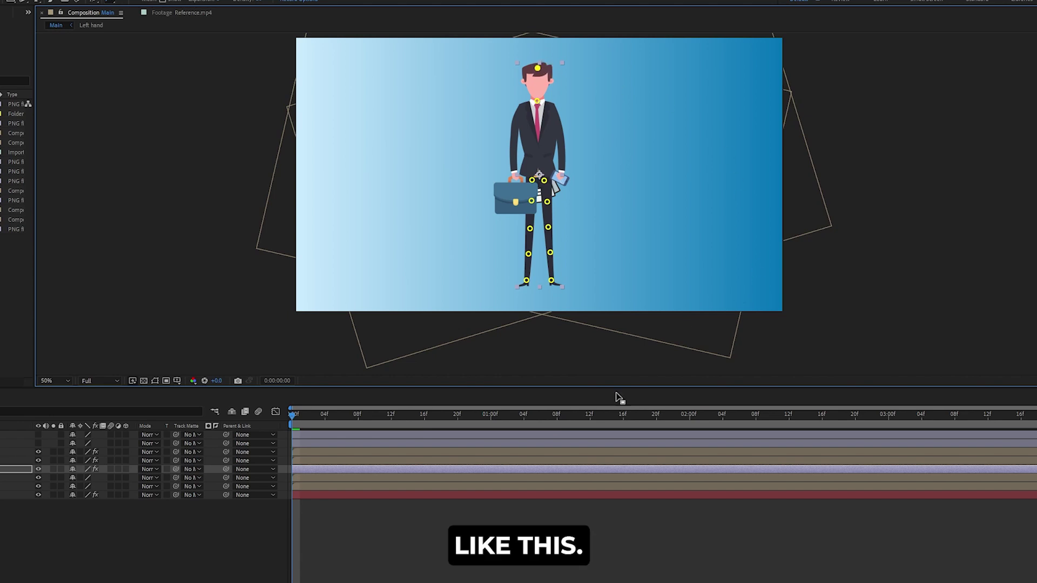
key("u")
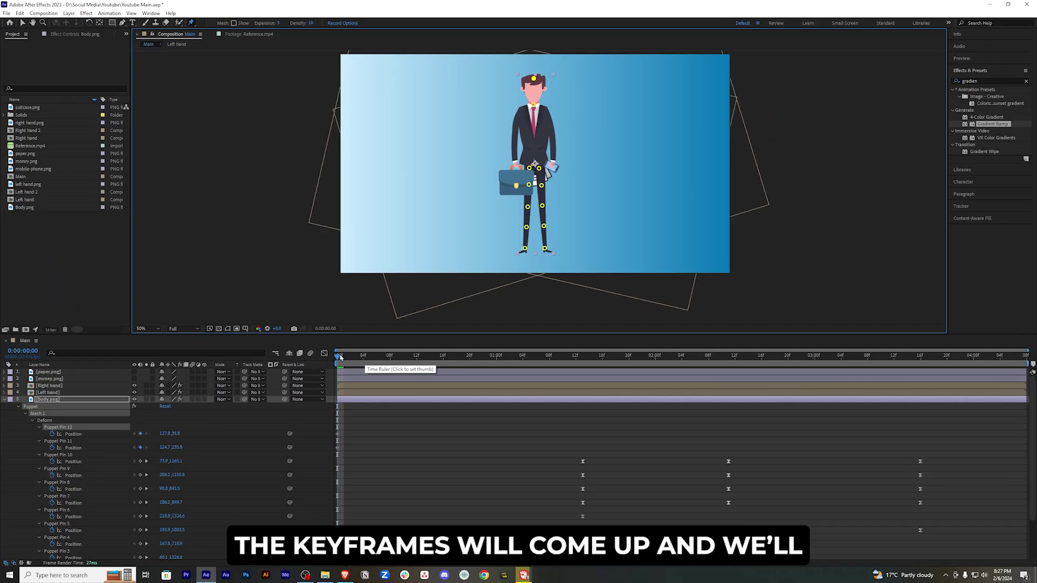
Step: Tilt the man's head sideways with the head puppet pin, keyframing it at 0:00:01:13 and again near the end of the timeline
left_click_drag(340, 357, 583, 357)
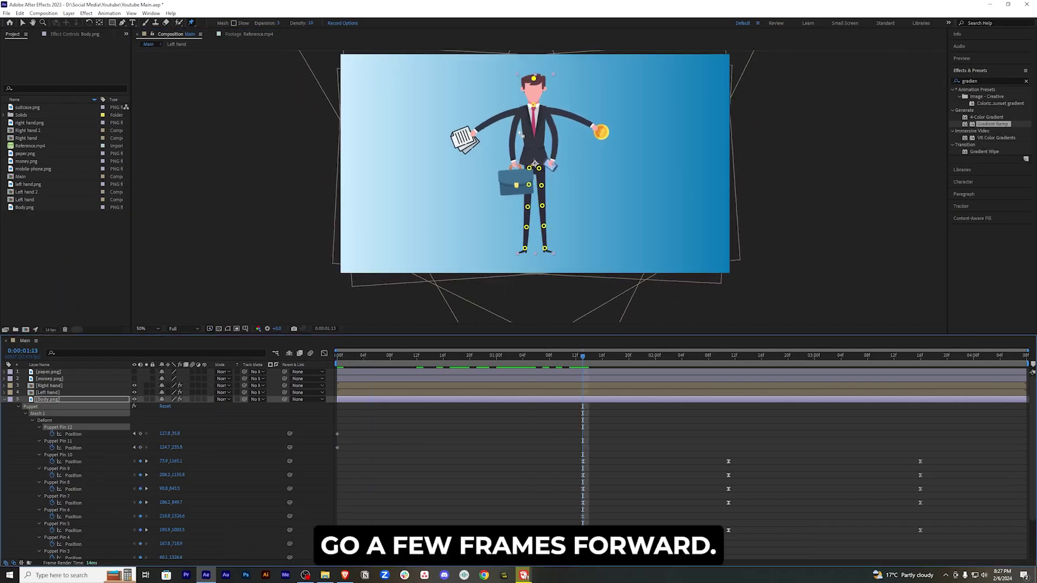
left_click_drag(533, 79, 532, 80)
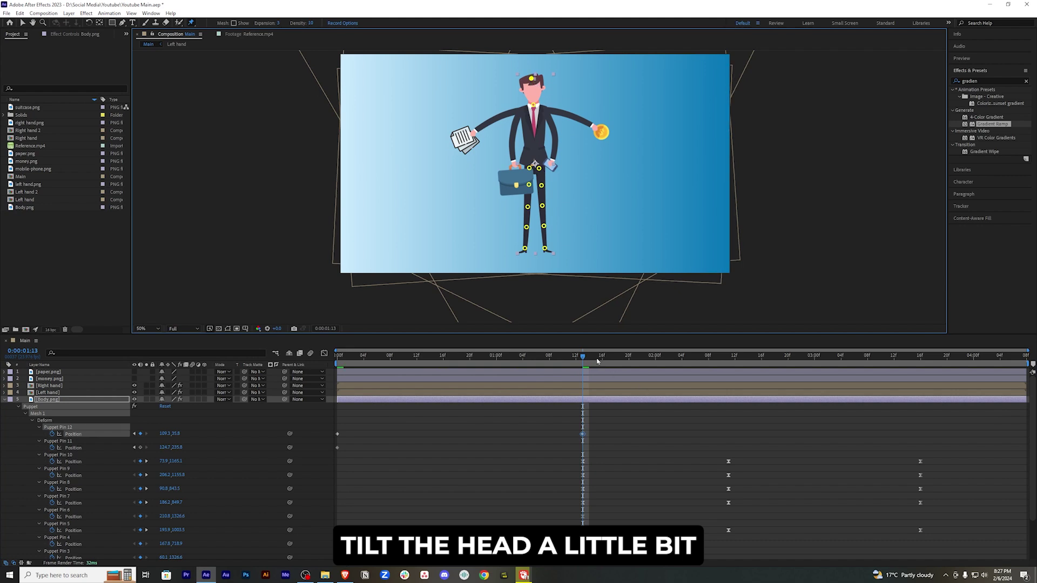
left_click_drag(597, 361, 1001, 372)
left_click_drag(535, 79, 531, 79)
Step: Preview the man's full animation from the beginning of the Main composition
left_click_drag(1009, 419, 326, 434)
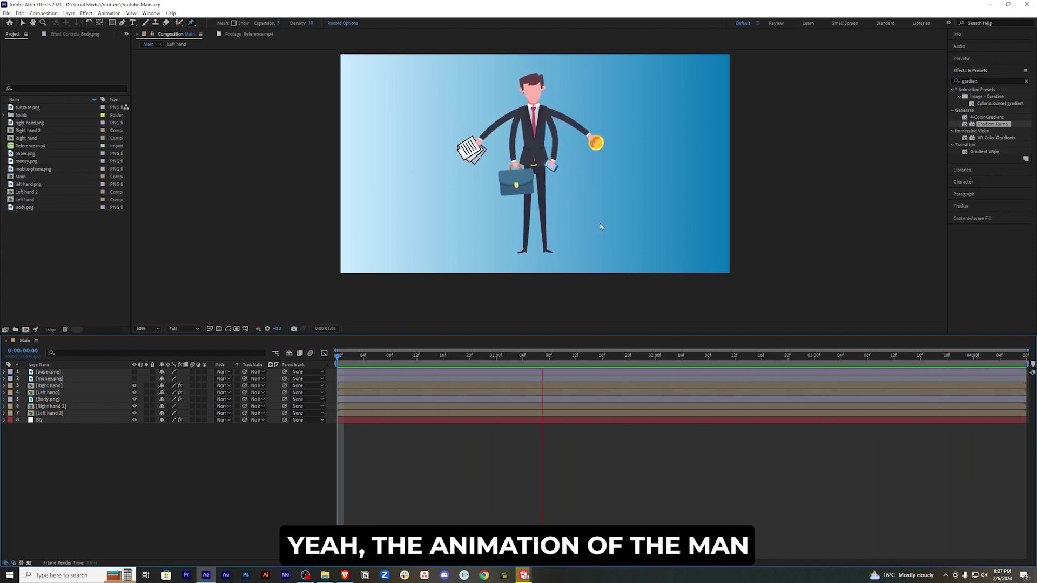
key("space")
scroll(600, 147, "down", 2)
key("v")
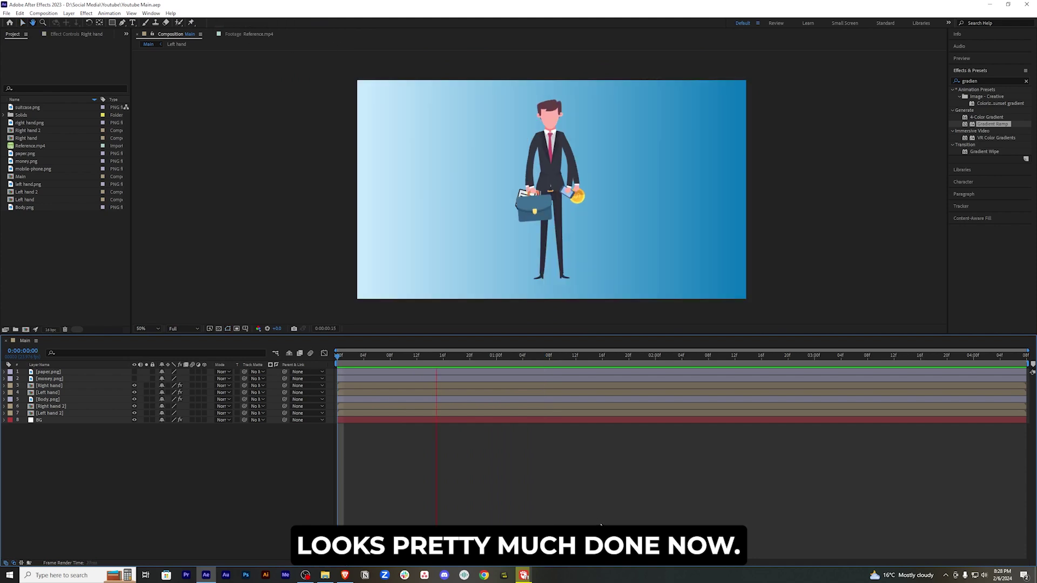
key("space")
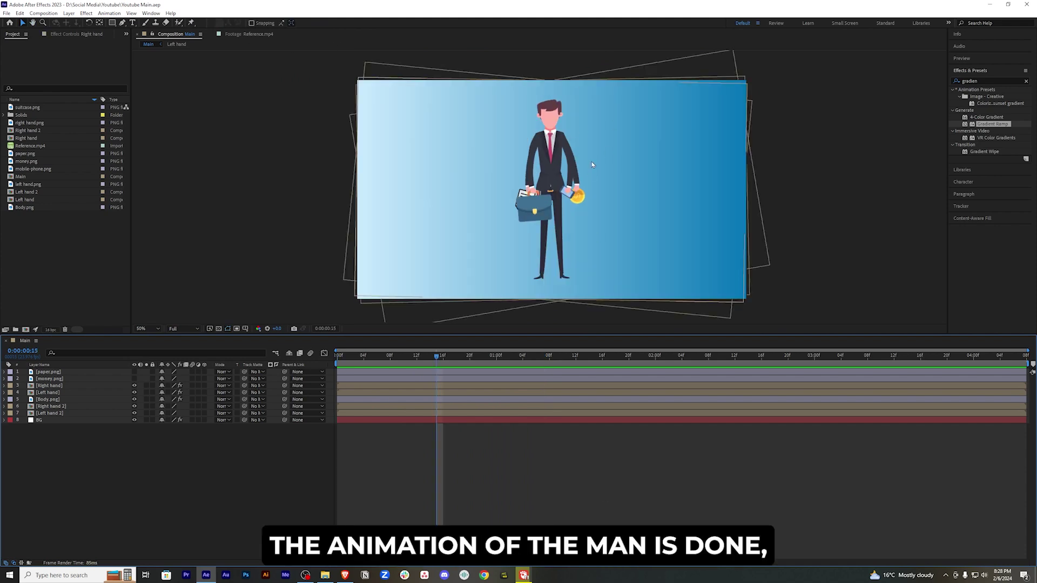
Step: Pre-compose the man's seven layers, from paper.png through Left hand 2, into a new composition named Man, leaving out BG
left_click(69, 365)
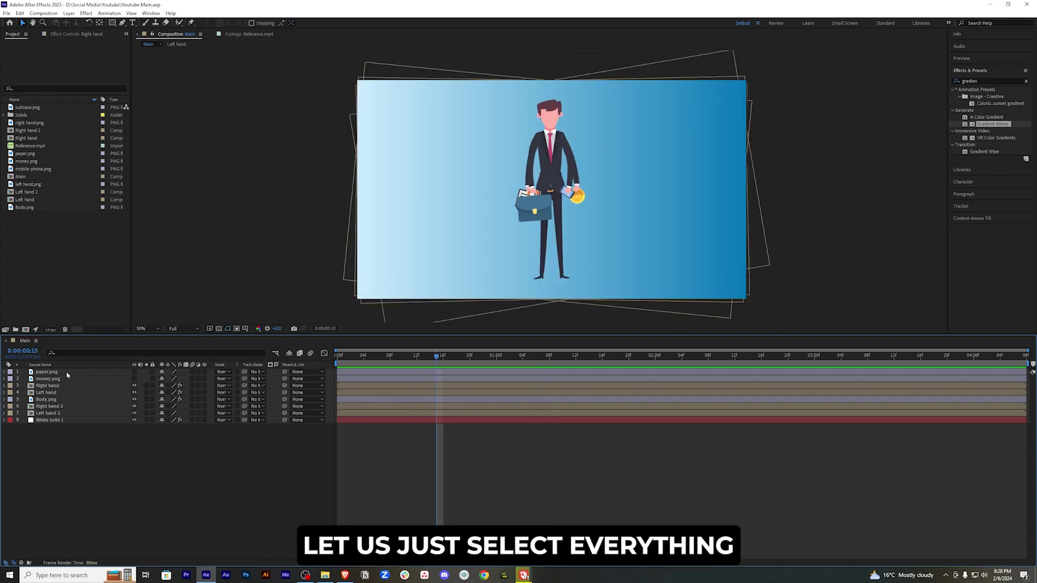
left_click(64, 372)
left_click(65, 385, "shift")
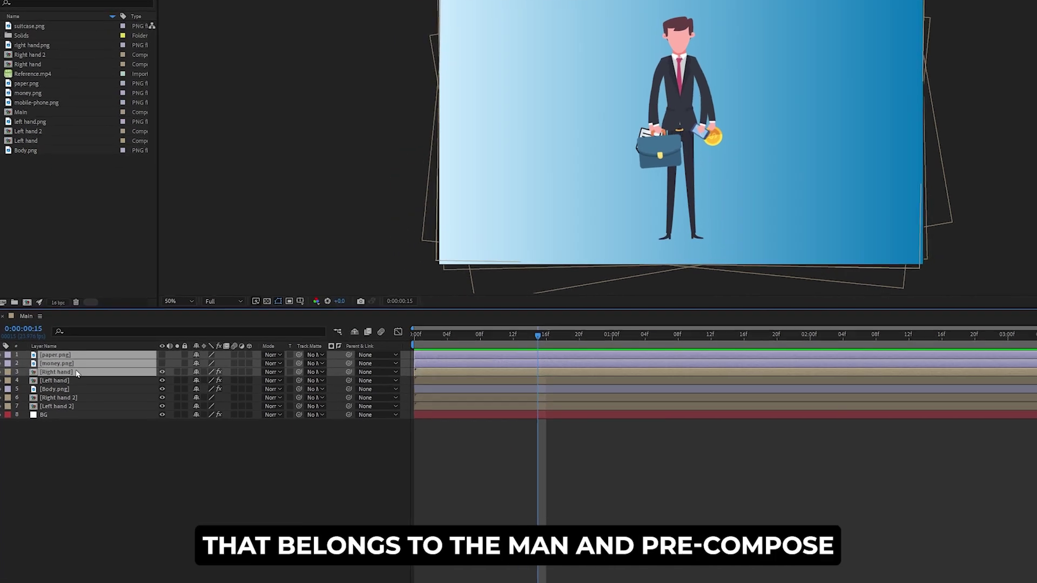
left_click(77, 381, "shift")
left_click(79, 386, "shift")
left_click(86, 406, "shift")
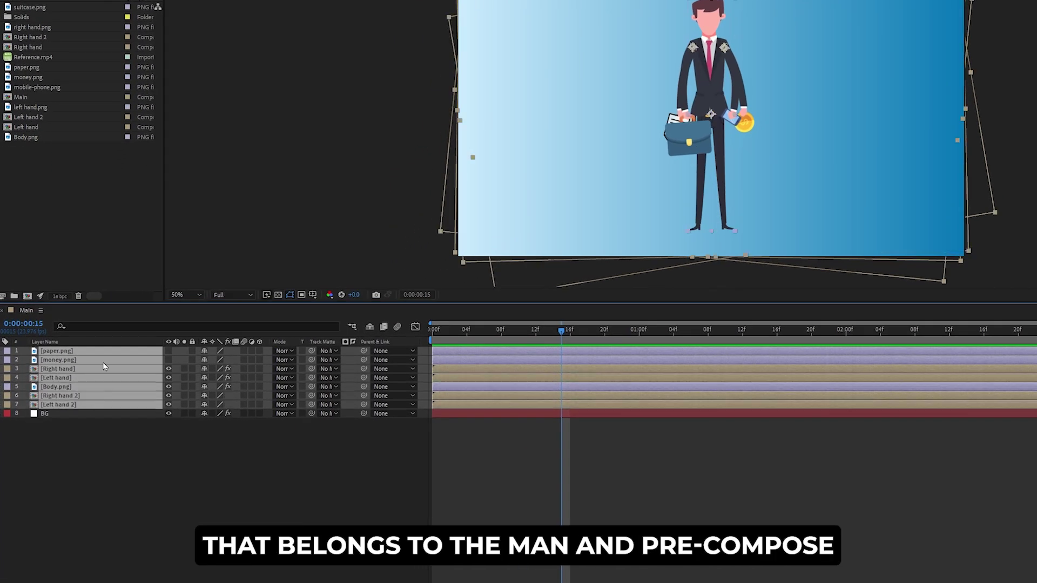
right_click(100, 359)
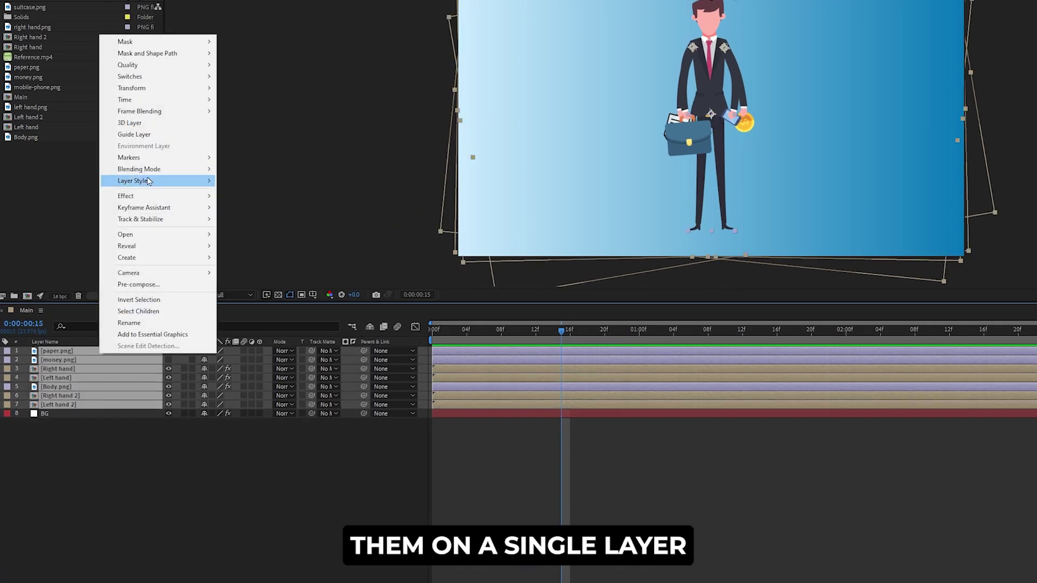
left_click(159, 285)
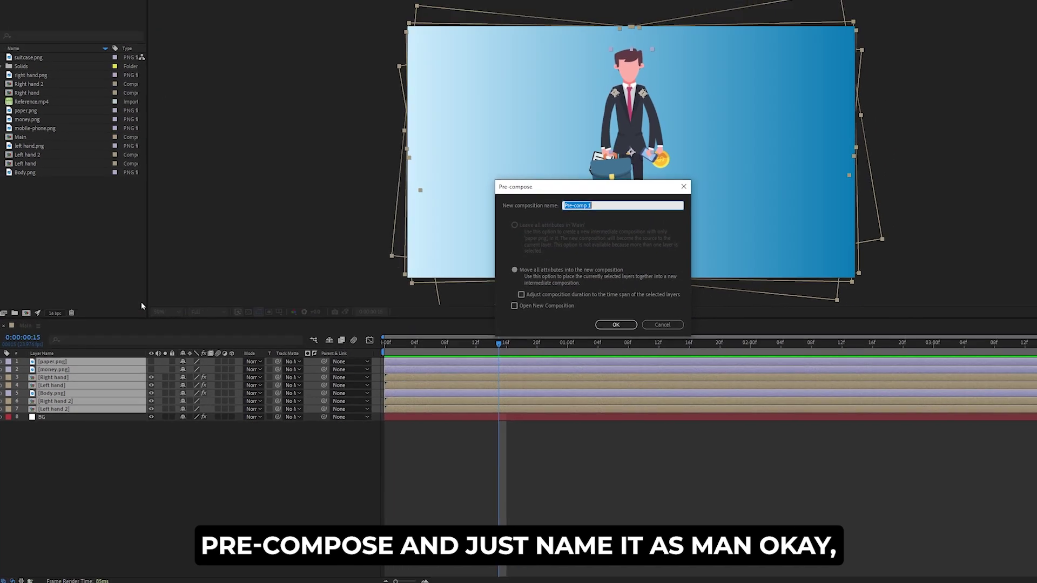
type("M")
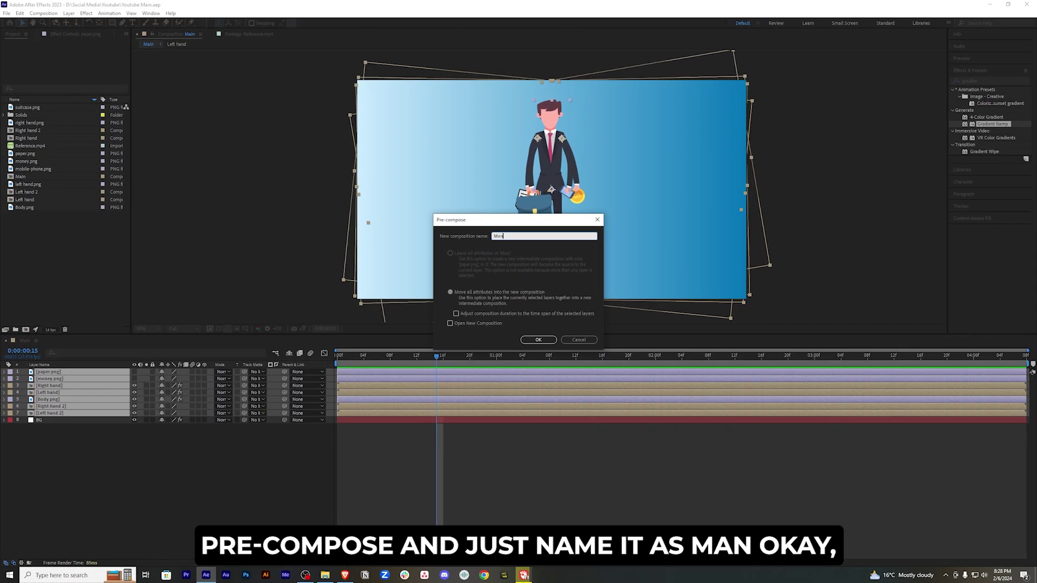
type("an")
key("Return")
Step: Play back the Main composition and examine the background elements in the Reference.mp4 footage
key("space")
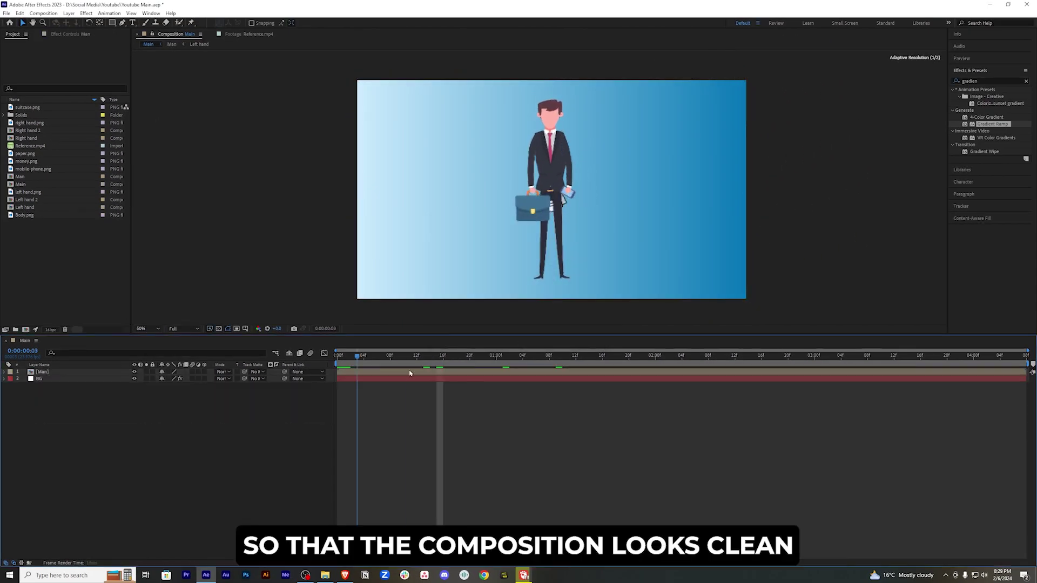
left_click(776, 356)
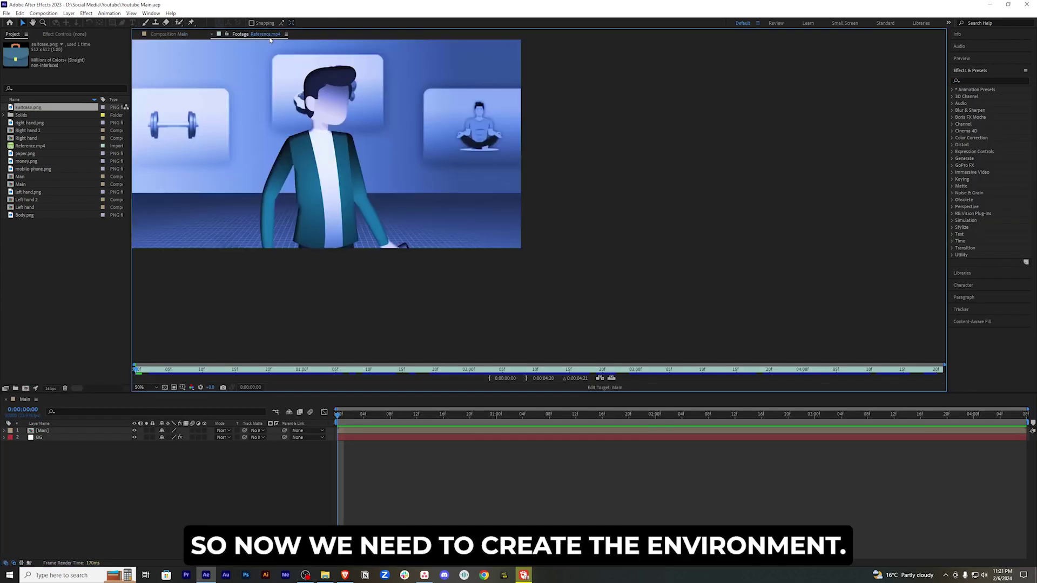
scroll(419, 148, "down", 2)
left_click_drag(471, 137, 557, 183)
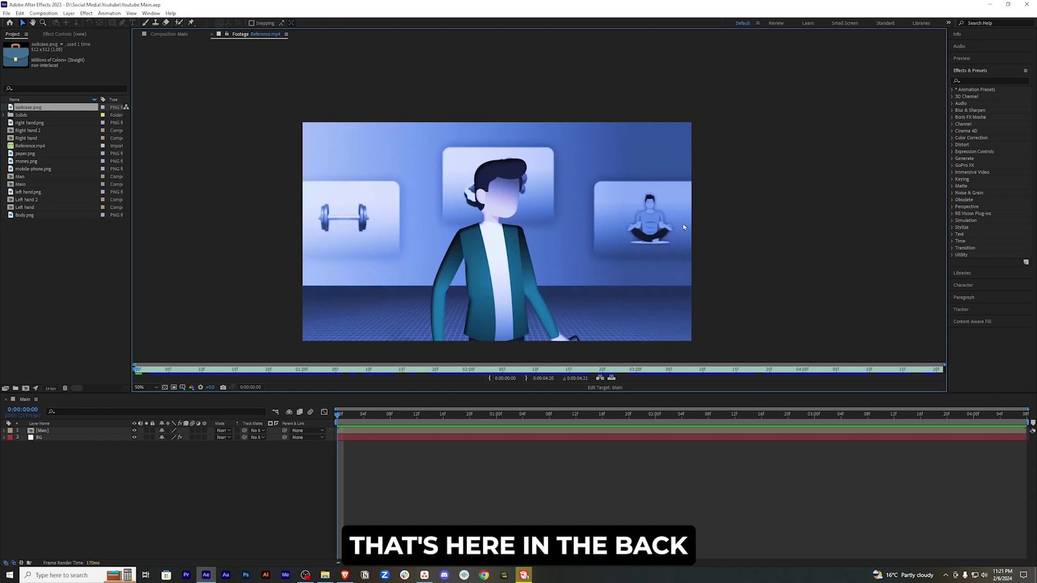
Step: Hide the Man layer in the Main composition
left_click(169, 34)
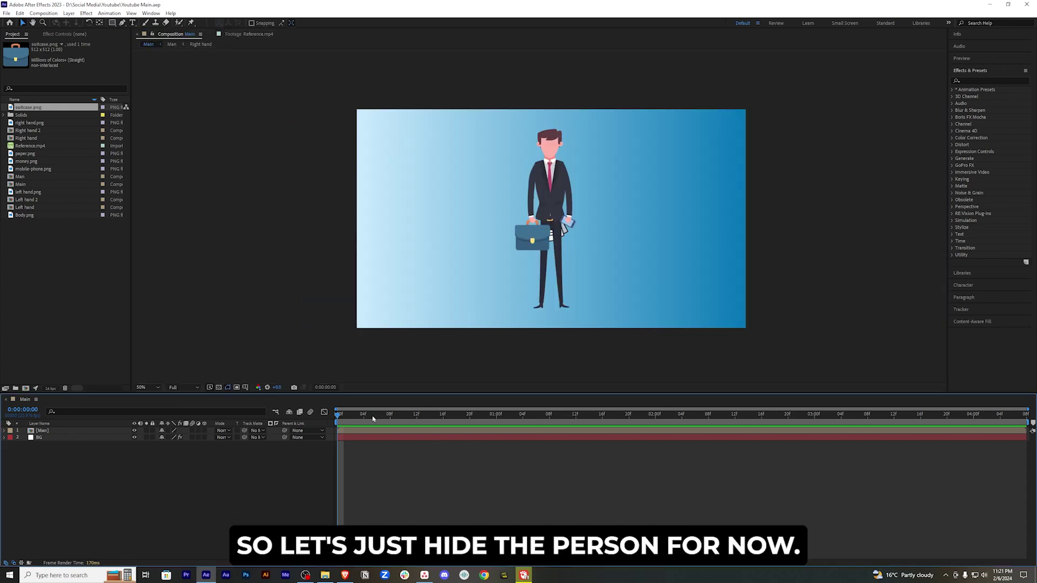
left_click(134, 431)
scroll(548, 243, "down", 2)
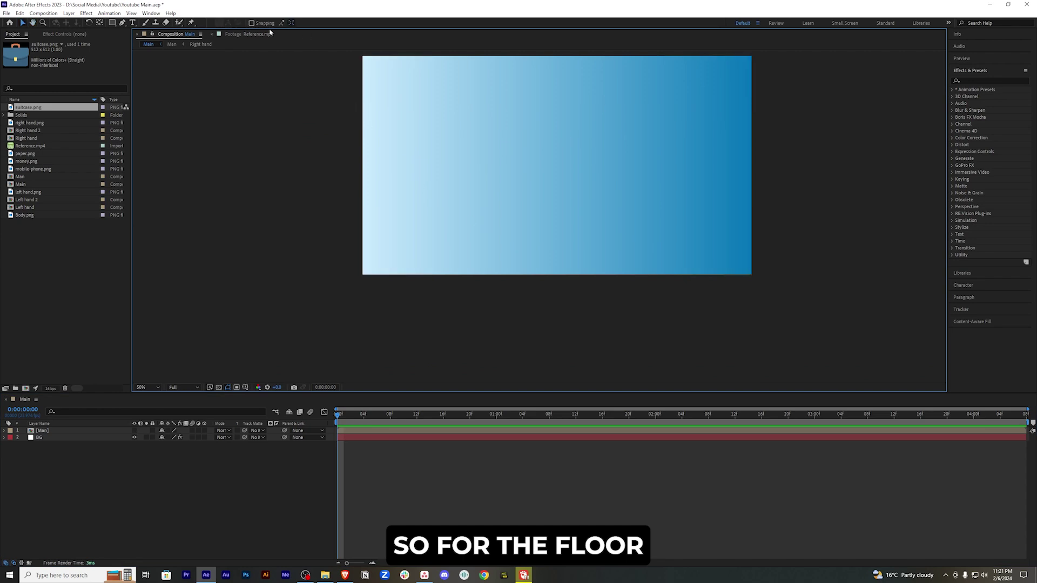
Step: Draw a large black floor rectangle across the lower part of the frame, extending well beyond its sides and bottom edge
scroll(264, 49, "down", 2)
left_click(112, 23)
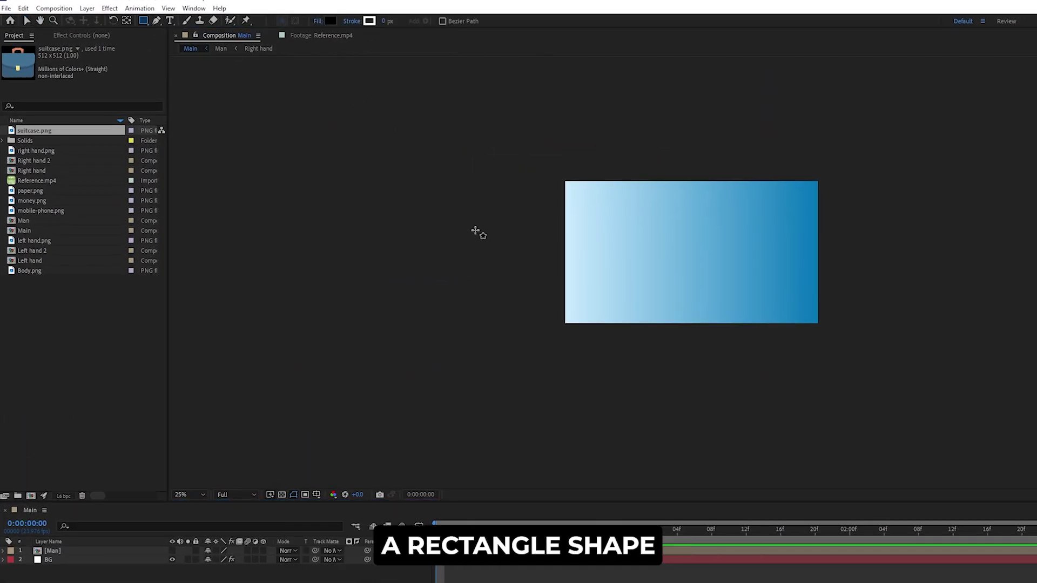
left_click_drag(454, 263, 924, 452)
left_click_drag(712, 354, 711, 350)
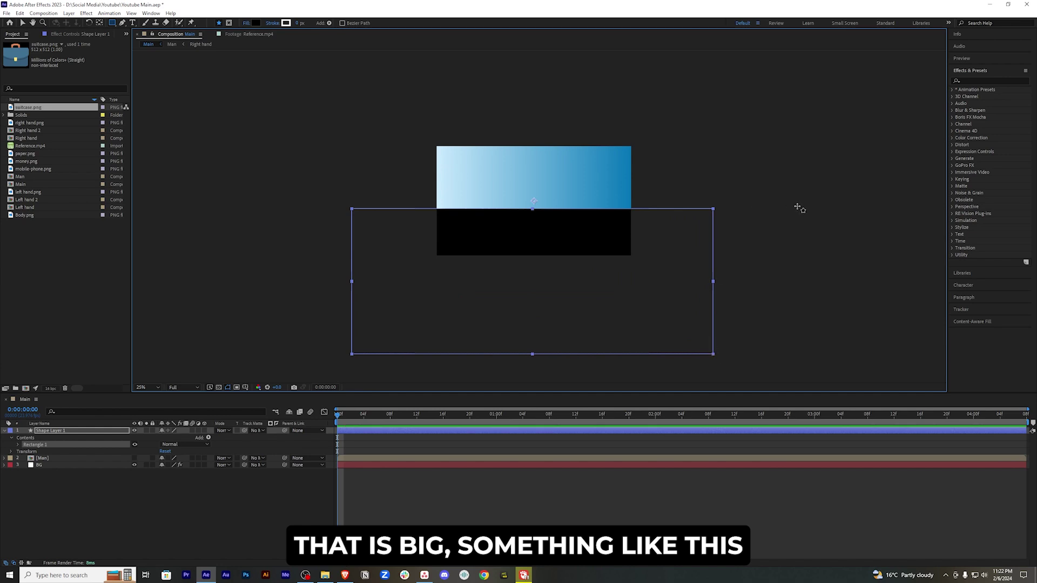
key("v")
Step: Find the Gradient Ramp effect and apply it to the floor rectangle layer
left_click(980, 81)
type("gradient")
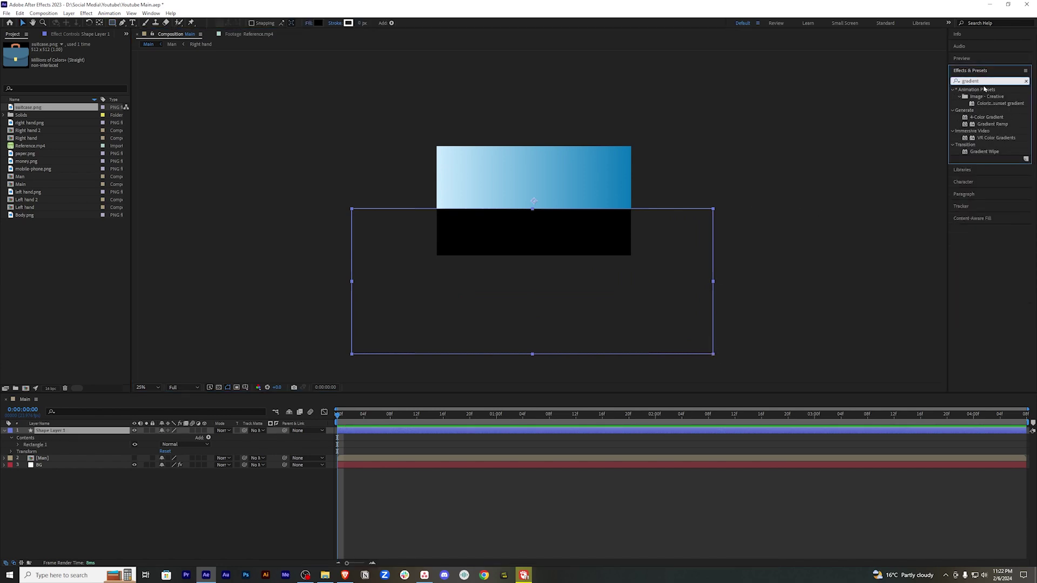
left_click_drag(993, 124, 67, 431)
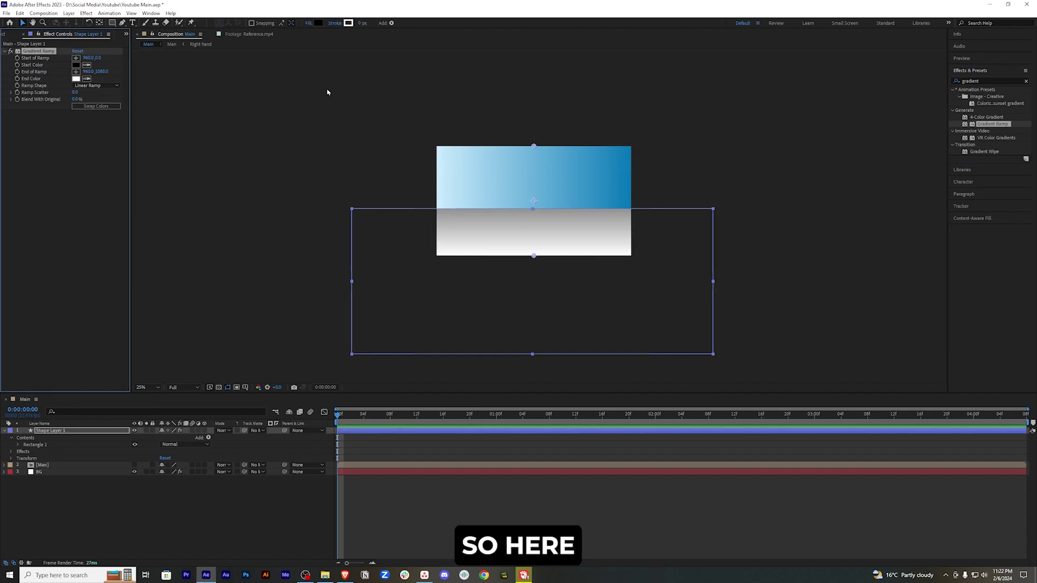
Step: Check the floor shading in Reference.mp4 and reposition the floor's ramp, starting about 936, 216 and ending about 952, 2040
left_click(248, 34)
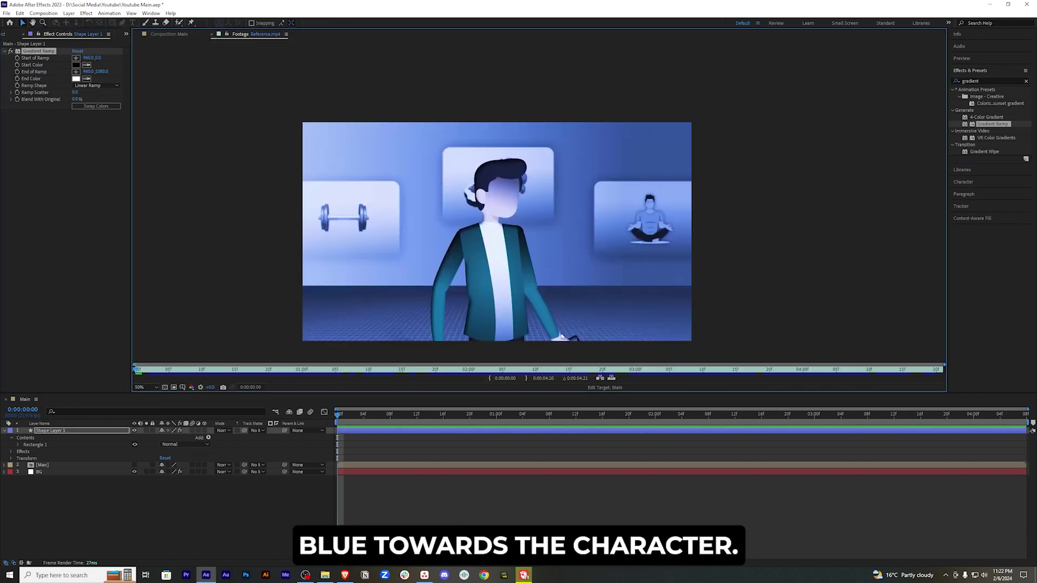
left_click(169, 34)
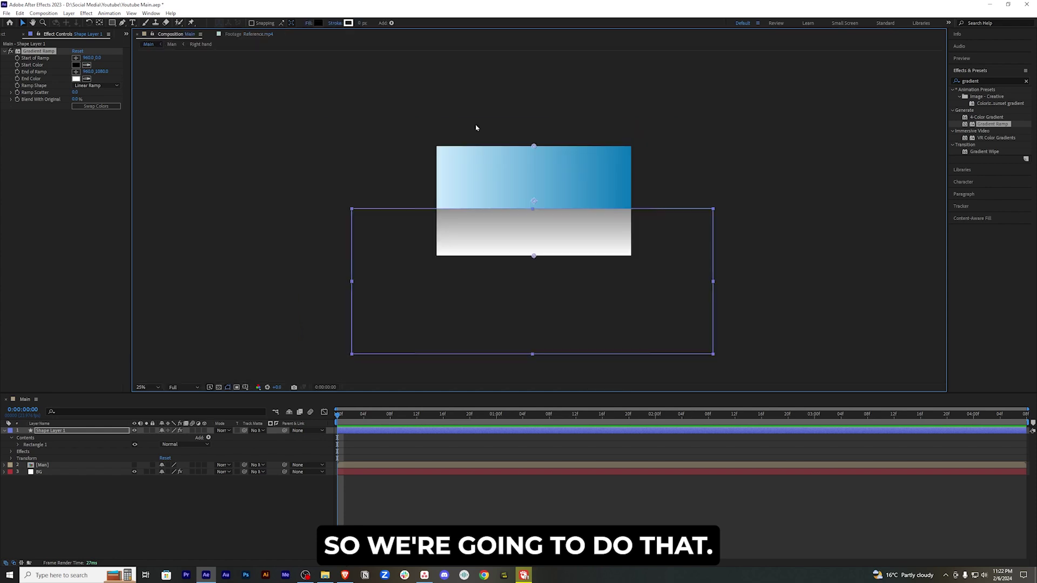
left_click_drag(534, 146, 533, 202)
scroll(705, 283, "down", 2)
scroll(664, 297, "up", 2)
left_click_drag(533, 256, 532, 353)
left_click_drag(532, 202, 532, 171)
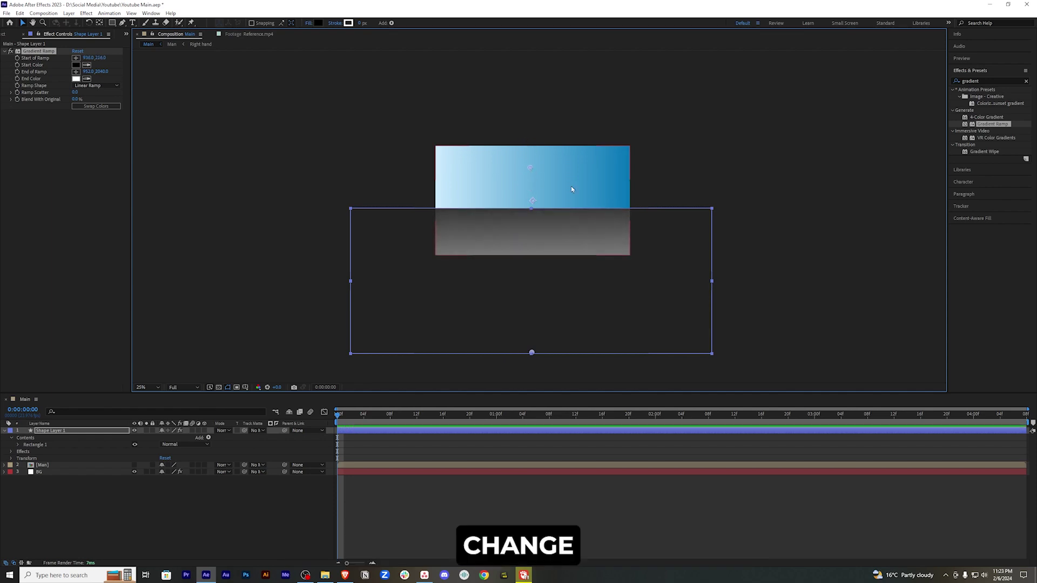
Step: Set the start color of the floor's Gradient Ramp to a medium blue
left_click(76, 65)
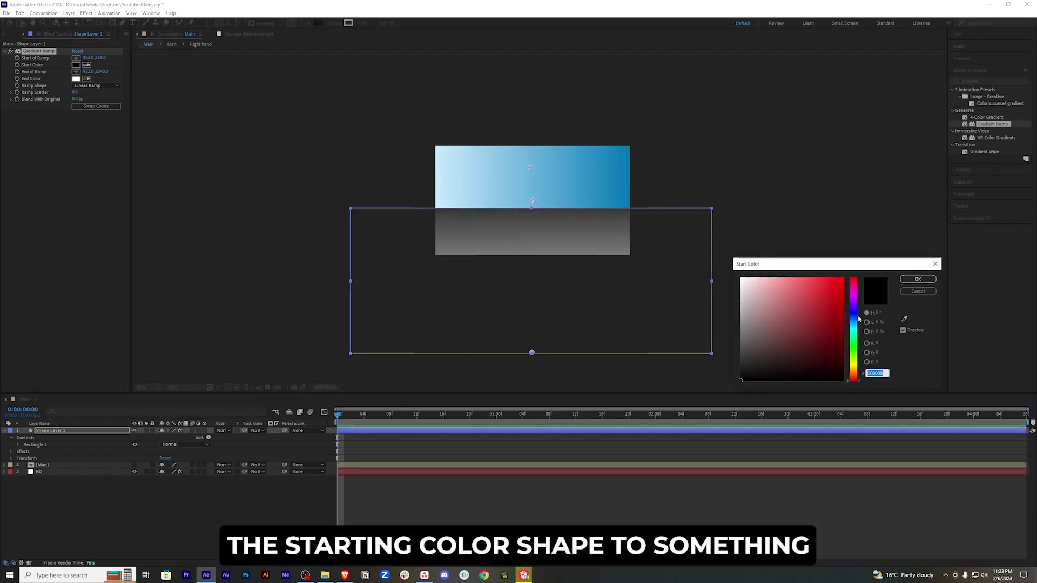
left_click(854, 312)
left_click(795, 281)
left_click_drag(795, 281, 820, 277)
left_click_drag(855, 313, 857, 322)
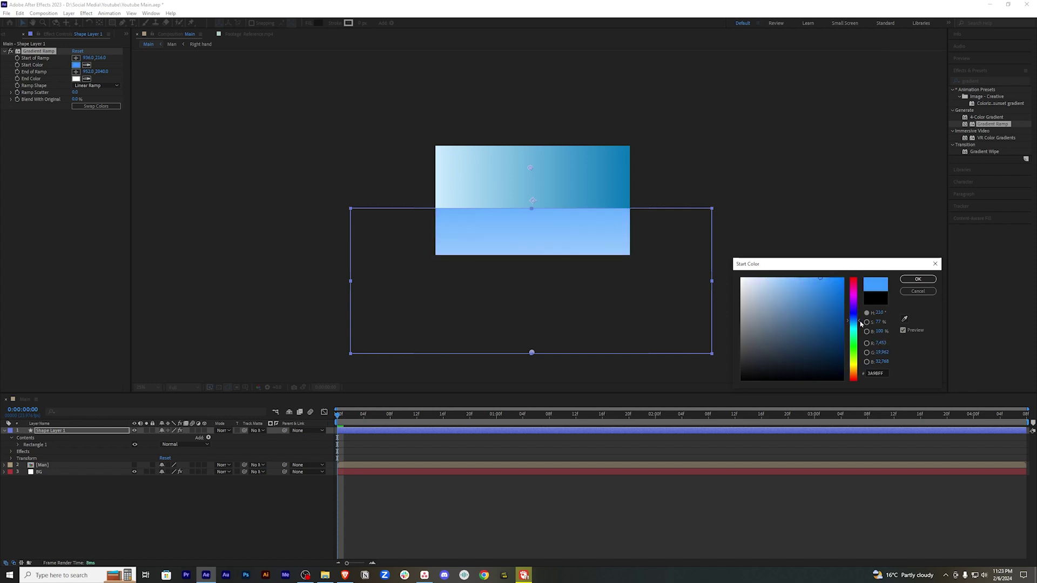
left_click(918, 279)
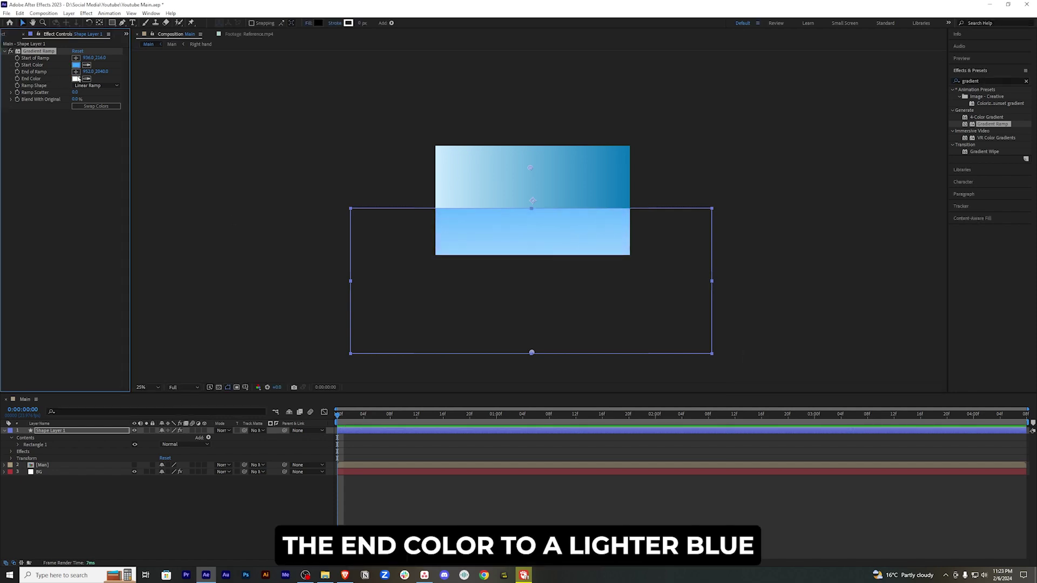
Step: Set the end color of the floor's Gradient Ramp to a lighter cyan-blue
left_click(78, 81)
left_click_drag(858, 349, 858, 325)
left_click(793, 277)
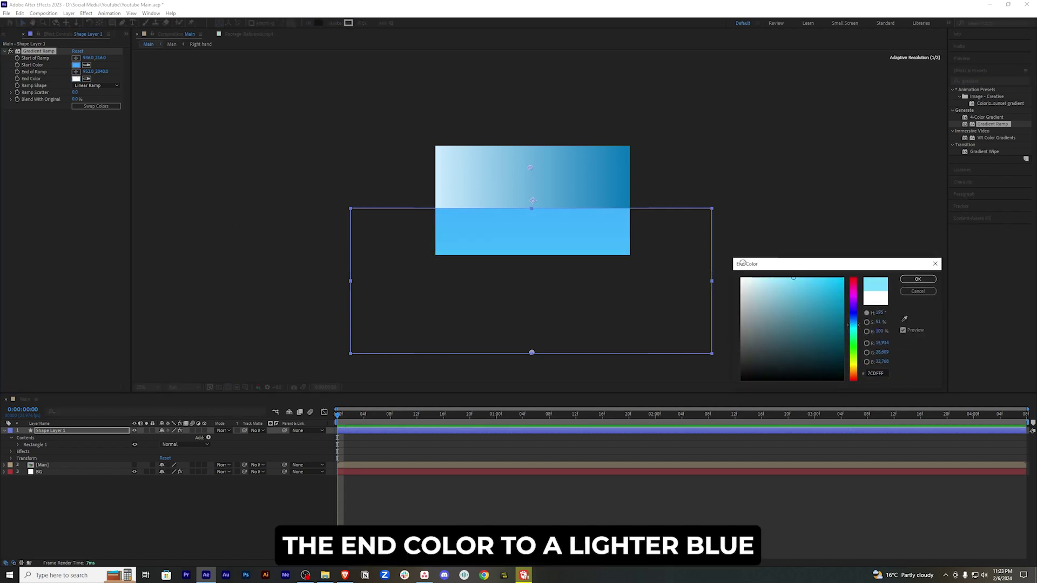
mouse_move(791, 285)
left_mouse_down()
mouse_move(746, 274)
mouse_move(794, 278)
left_mouse_up()
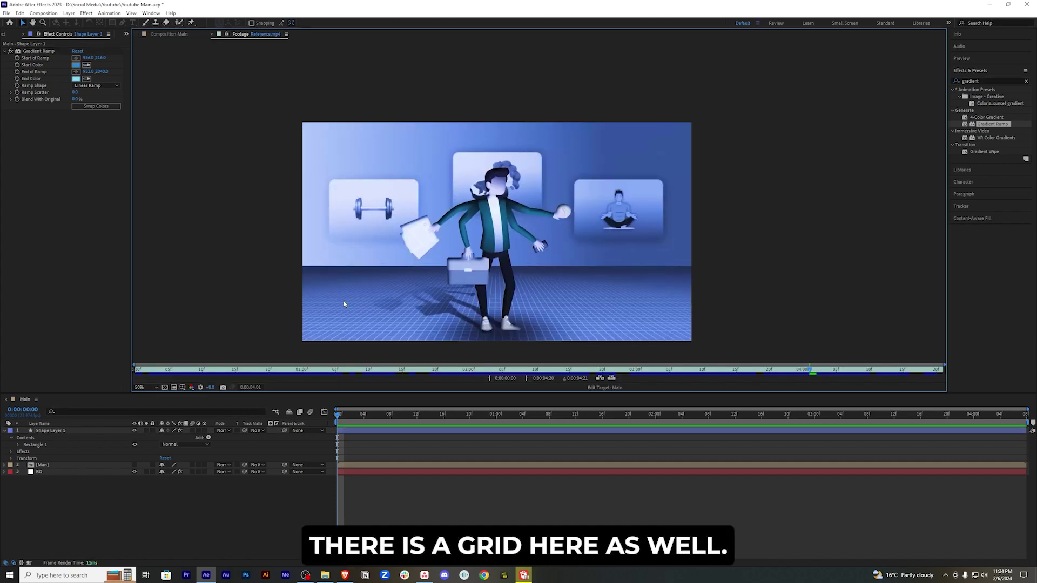
Step: Create a white 1920 × 1080 px solid layer in the Main composition
left_click(169, 34)
right_click(116, 490)
mouse_move(197, 356)
left_click(307, 379)
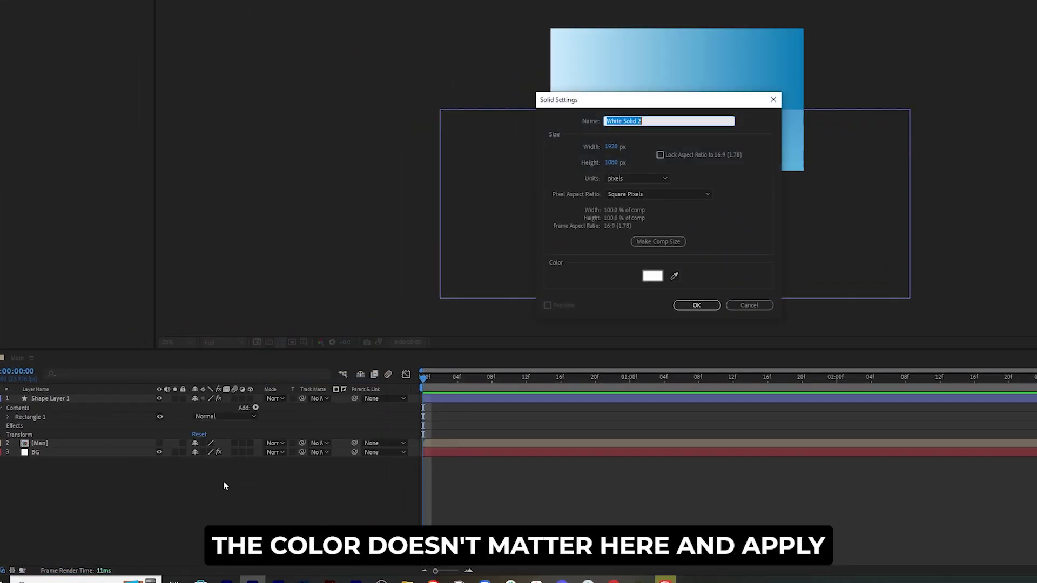
left_click(696, 305)
Step: Find the Grid effect and apply it to the new white solid
left_click_drag(989, 81, 921, 82)
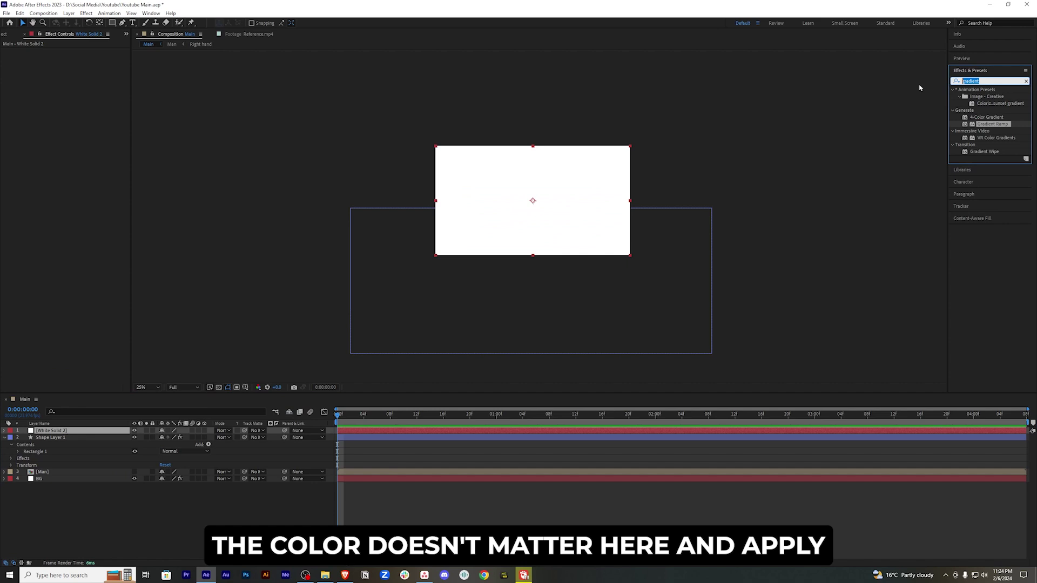
type("grid")
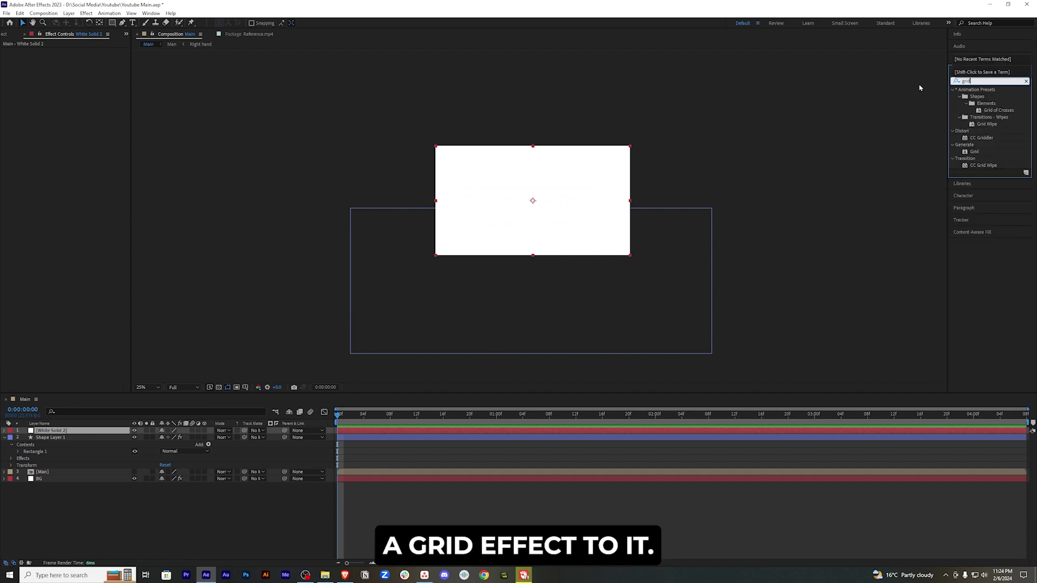
left_click_drag(974, 151, 92, 430)
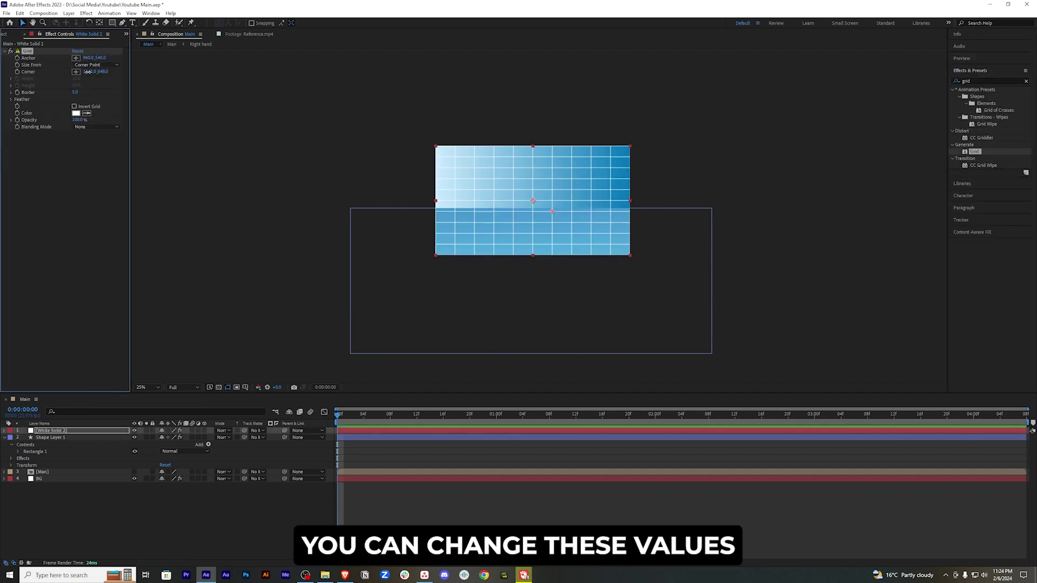
Step: Tighten the grid cells on the white solid by setting the Grid effect's corner to 998, 583
left_click_drag(87, 72, 117, 73)
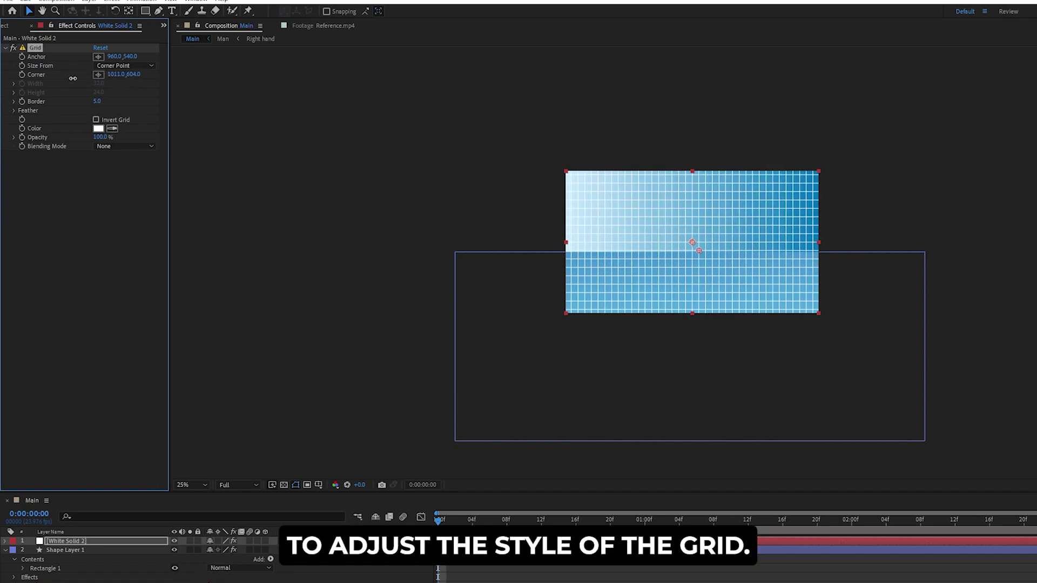
scroll(794, 115, "up", 2)
left_click_drag(718, 176, 725, 213)
left_click_drag(138, 76, 103, 75)
scroll(914, 219, "down", 2)
left_click(486, 518)
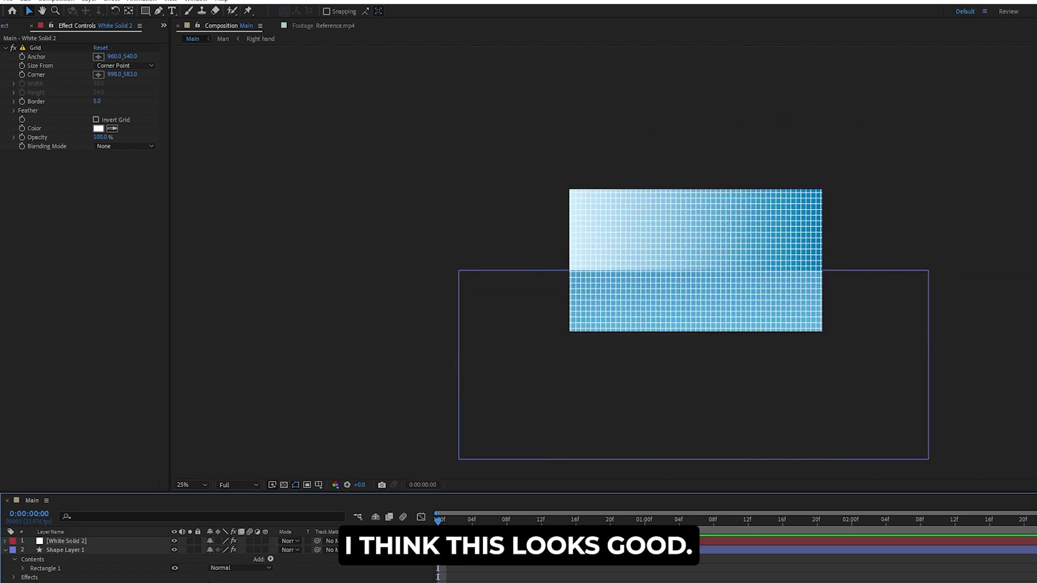
Step: Rename the floor's shape layer as Ground and turn it into a 3D layer
left_click(67, 551)
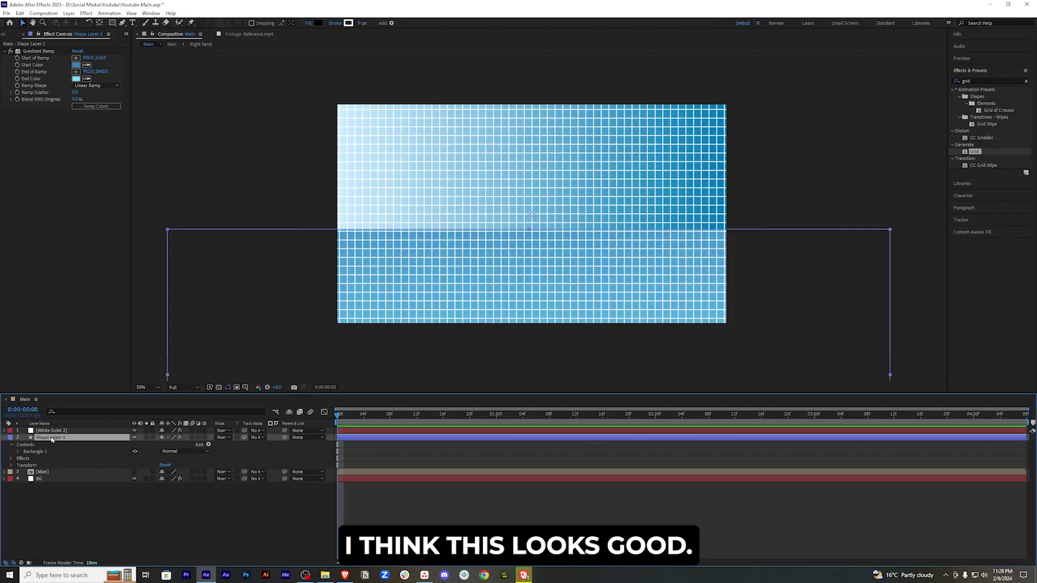
key("Return")
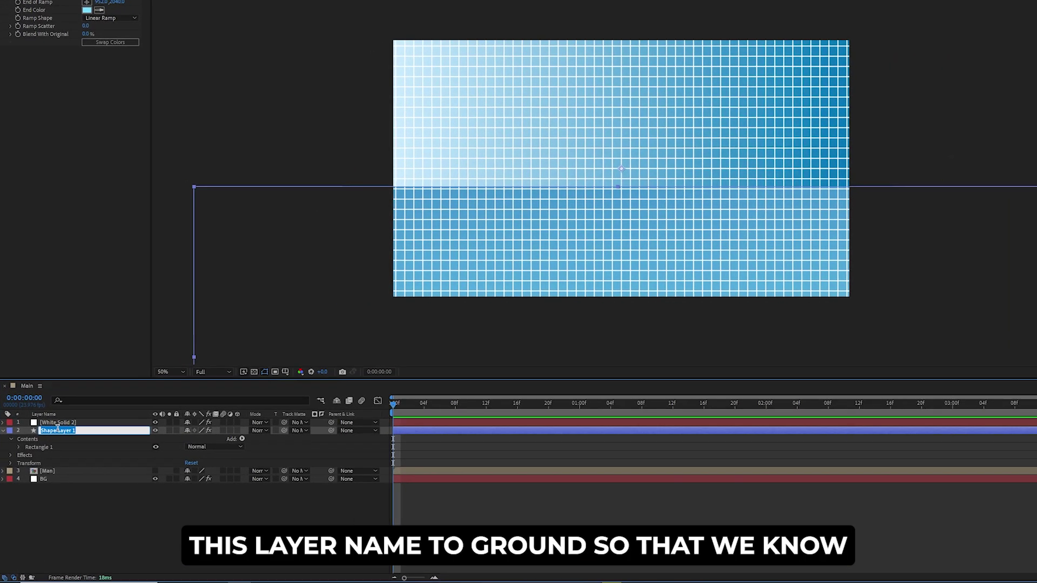
type("Gro")
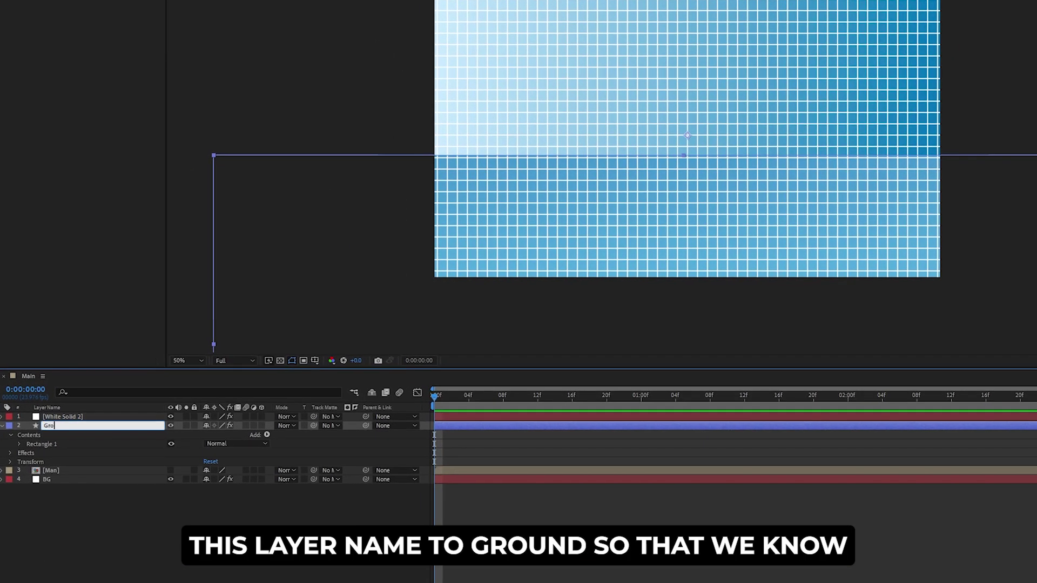
left_click(168, 541)
left_click(97, 425)
left_click(261, 426)
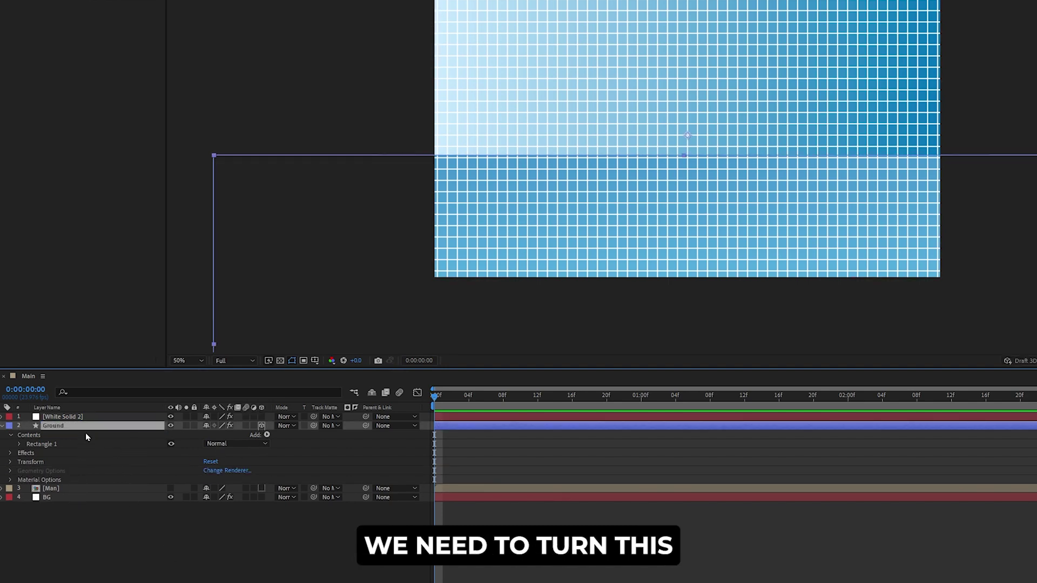
Step: Turn the white solid with the Grid effect into a 3D layer and rename it GRID
left_click(99, 418)
left_click(262, 417)
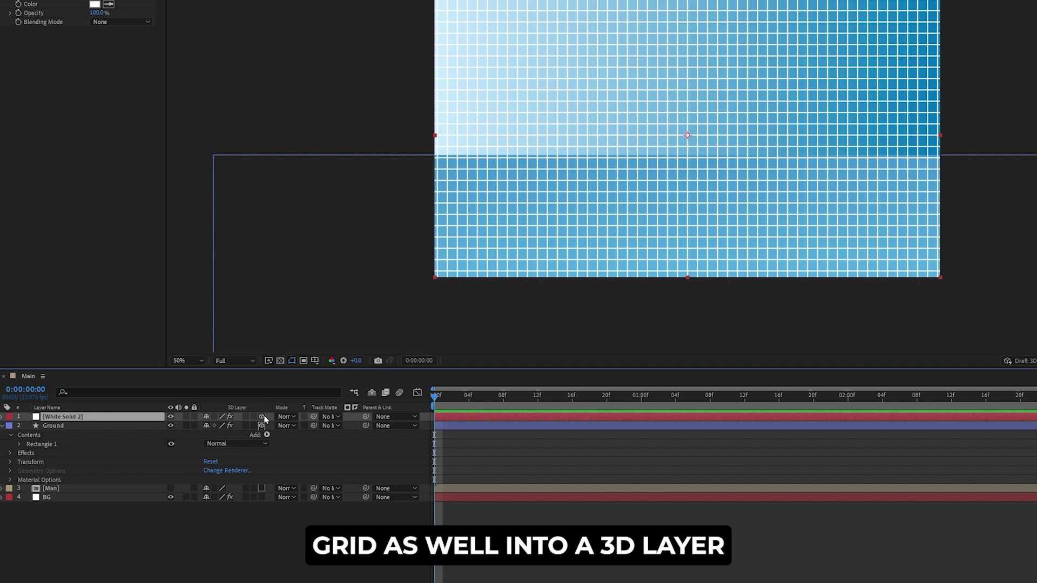
key("Return")
type("GRID")
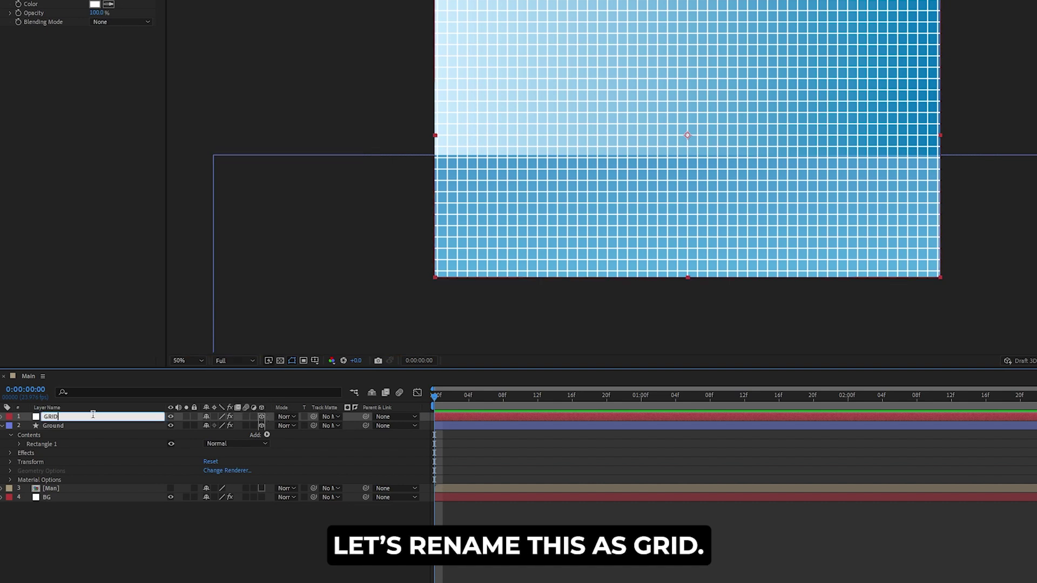
right_click(212, 528)
left_click(259, 540)
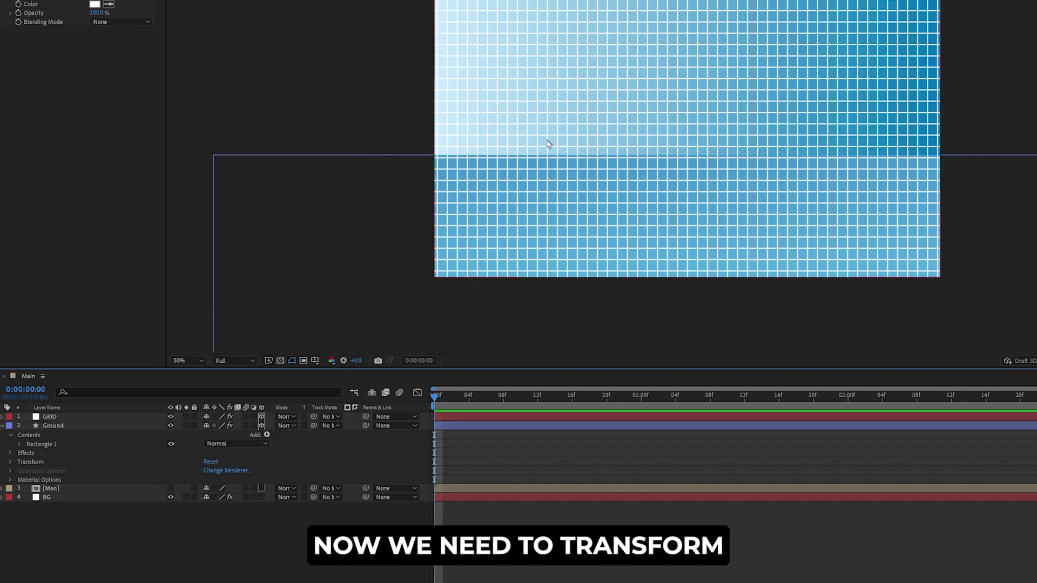
Step: Create a null object in the Main composition and name it Ground Control
right_click(196, 527)
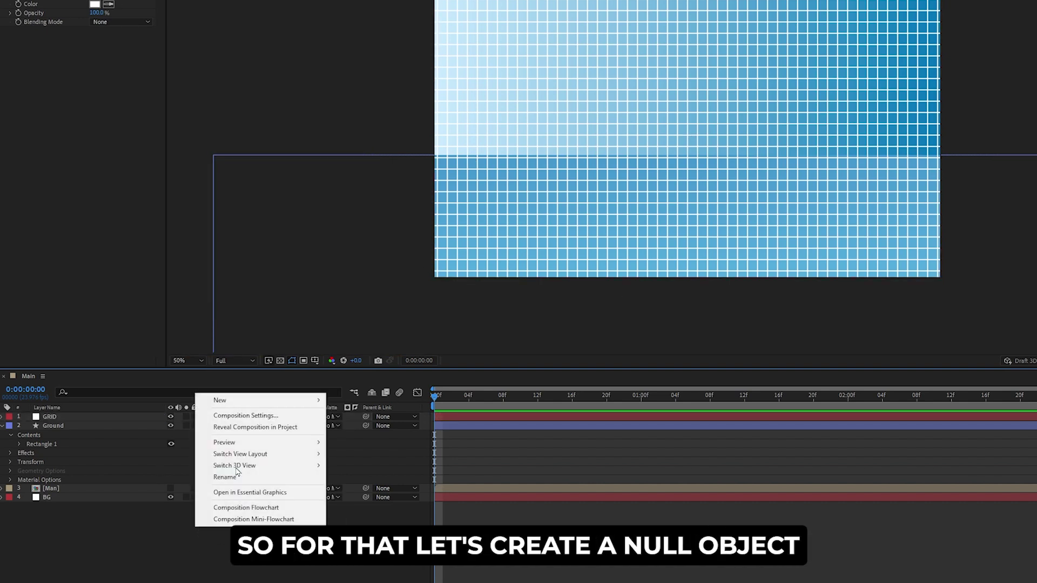
mouse_move(280, 406)
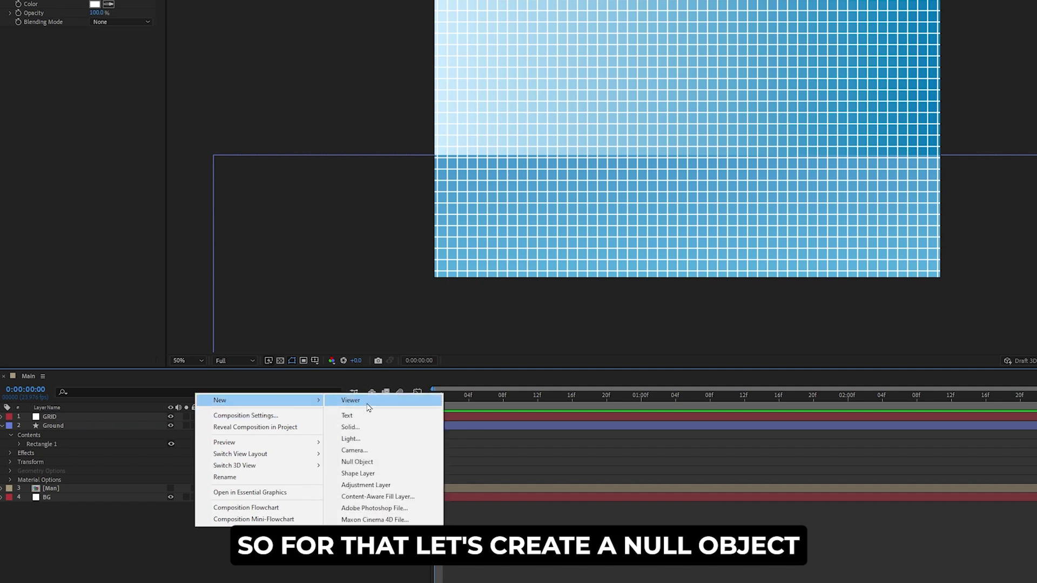
left_click(378, 462)
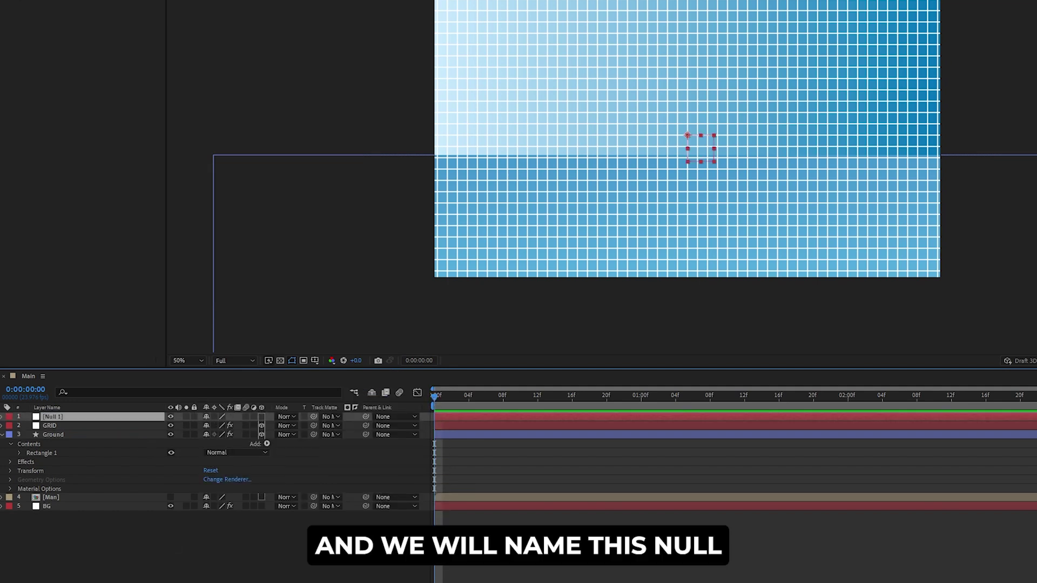
left_click(120, 536)
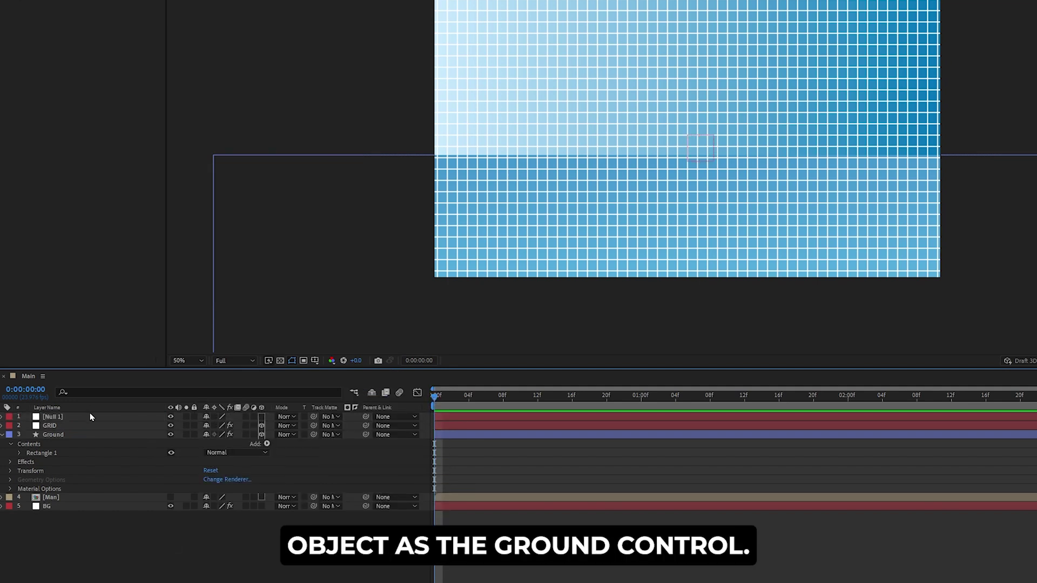
left_click(90, 417)
key("Return")
type("Ground Control")
key("Return")
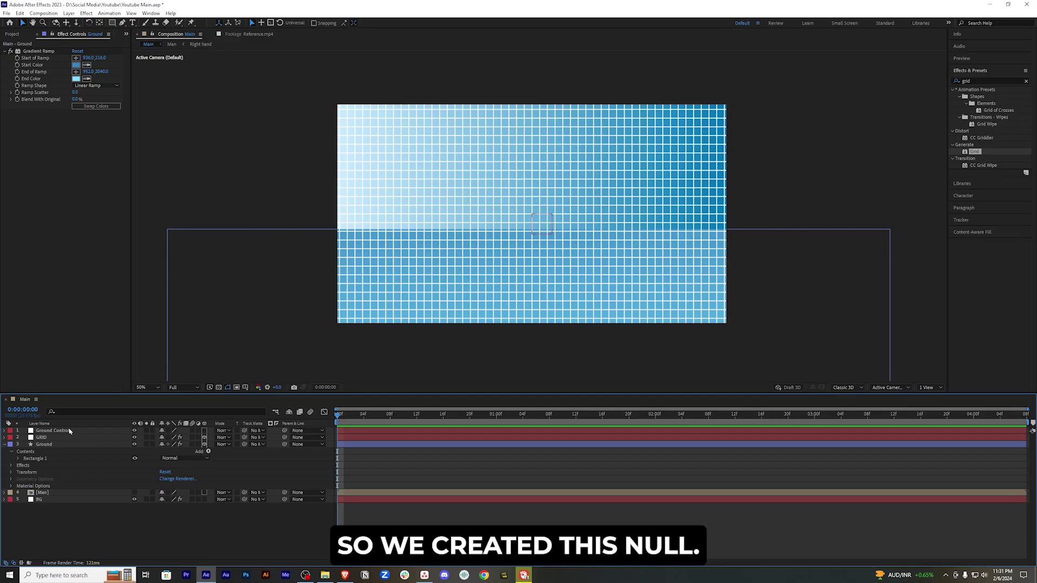
Step: Parent both the GRID and Ground layers to the Ground Control null
left_click(69, 431)
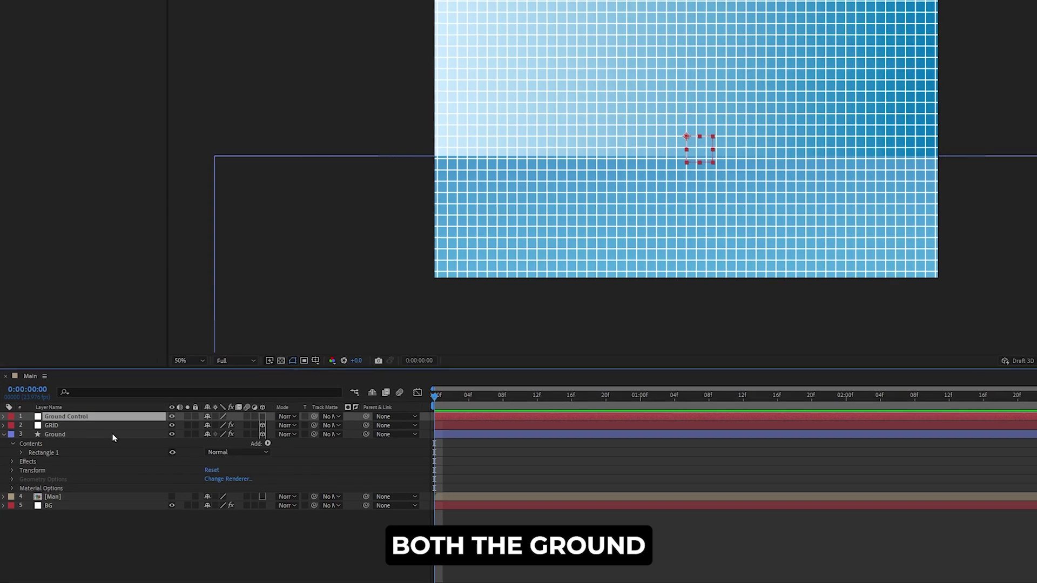
left_click(98, 441)
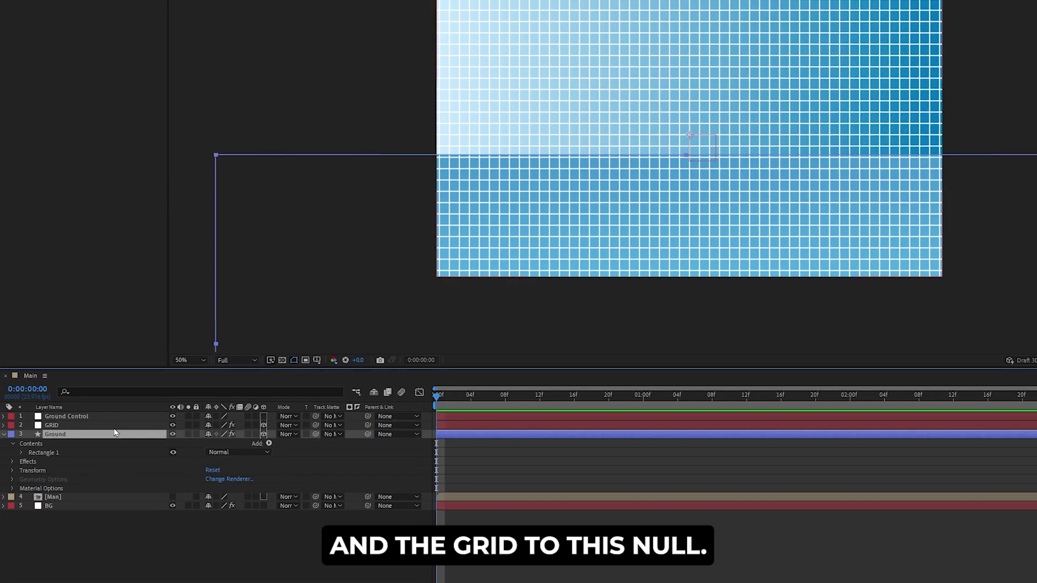
left_click(98, 434, "shift")
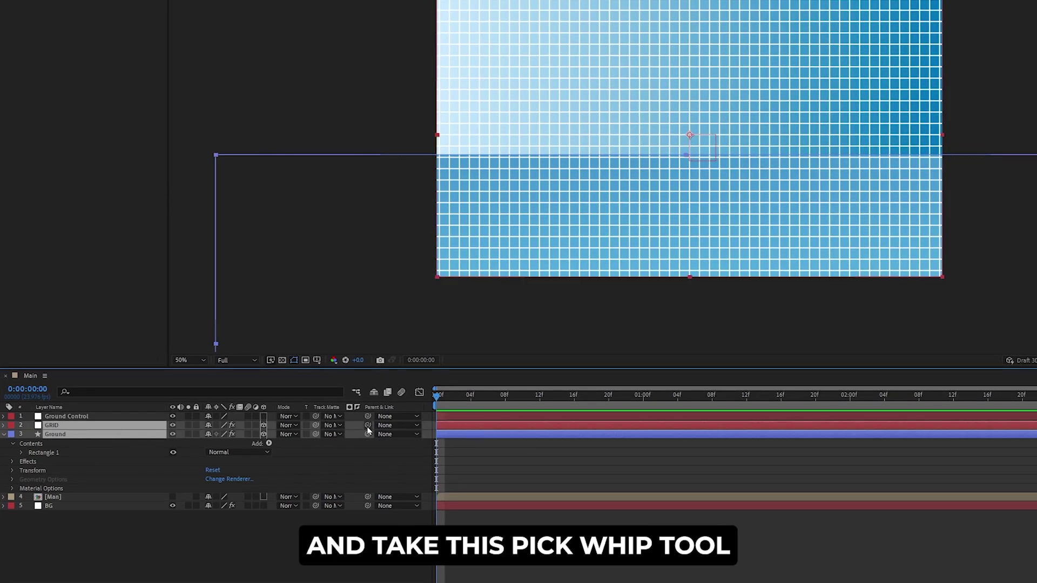
left_click_drag(282, 429, 89, 420)
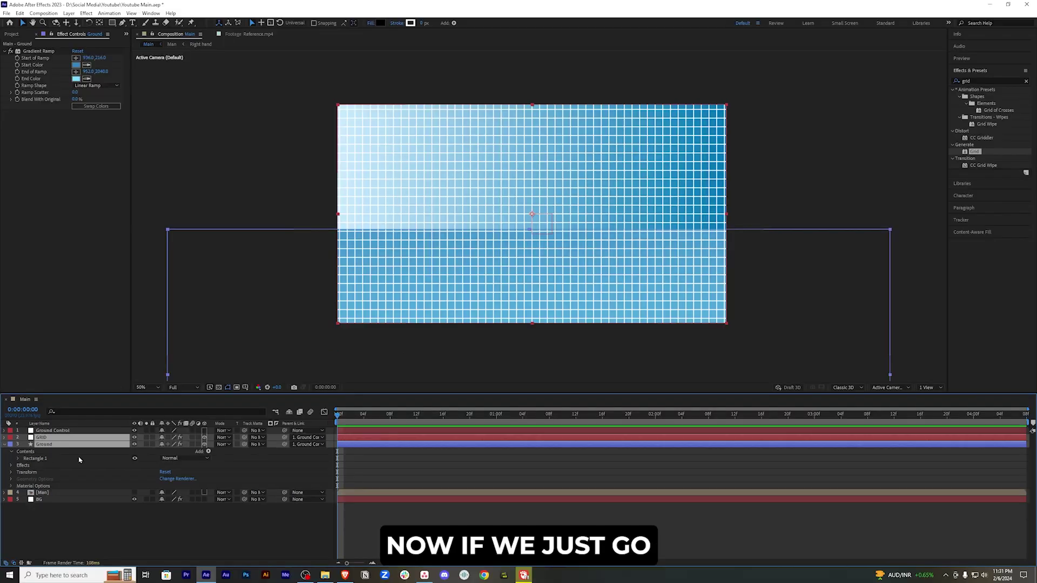
left_click(86, 509)
Step: Make the Ground Control null a 3D layer and set its X orientation to 280°
left_click(43, 432)
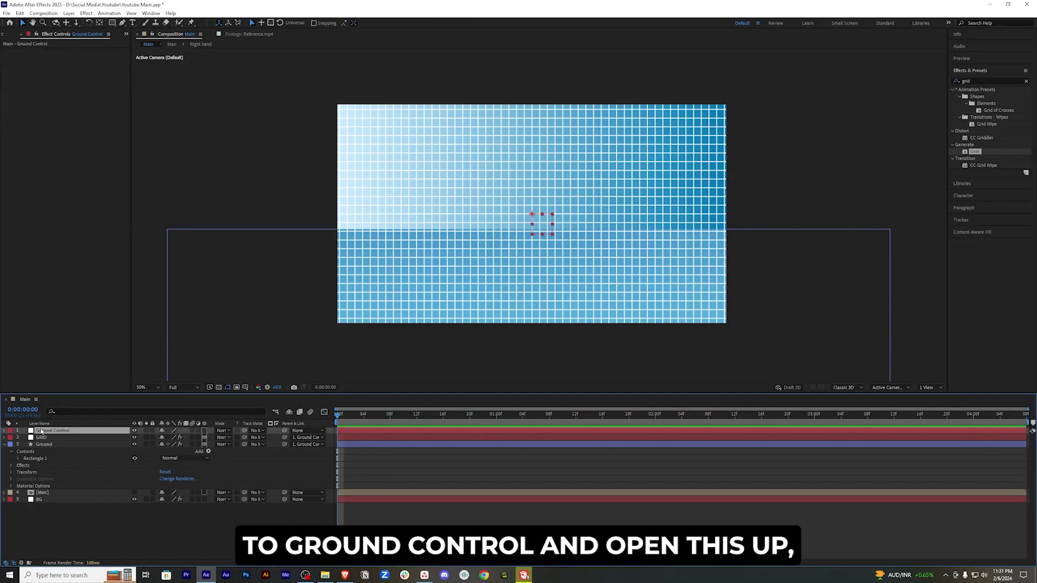
left_click(4, 417)
left_click(13, 426)
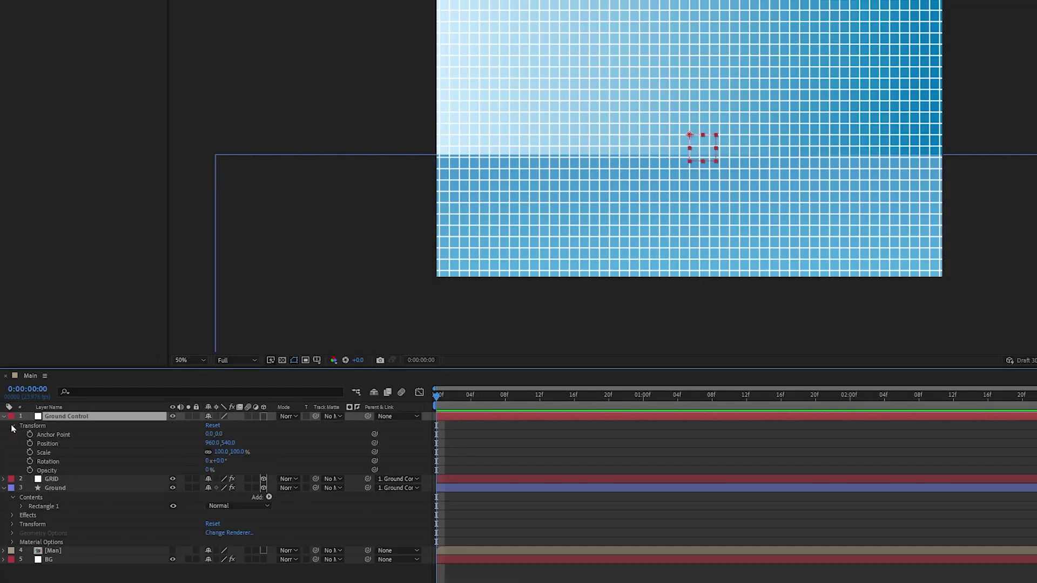
left_click(263, 417)
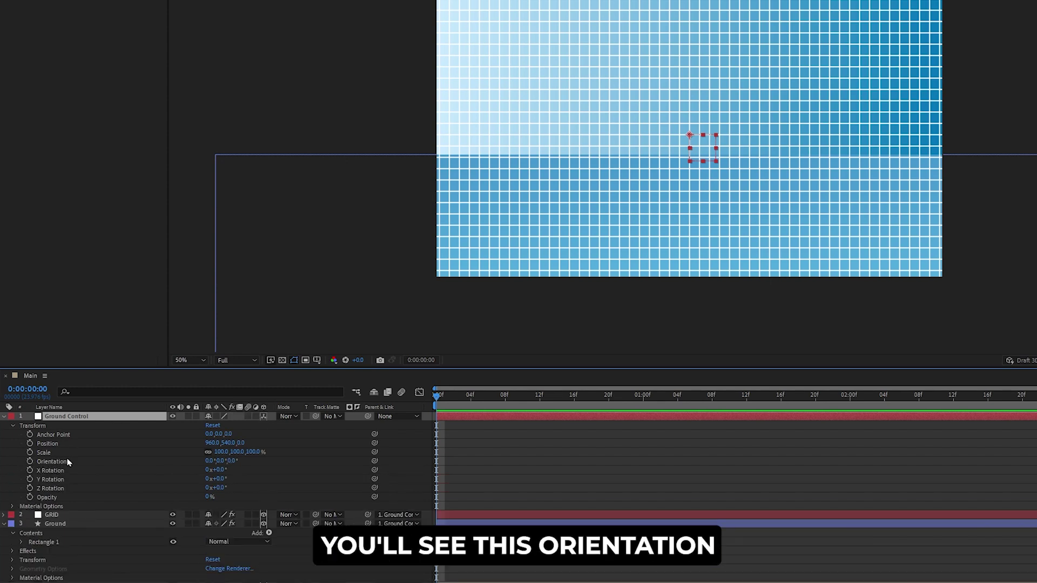
left_click(209, 461)
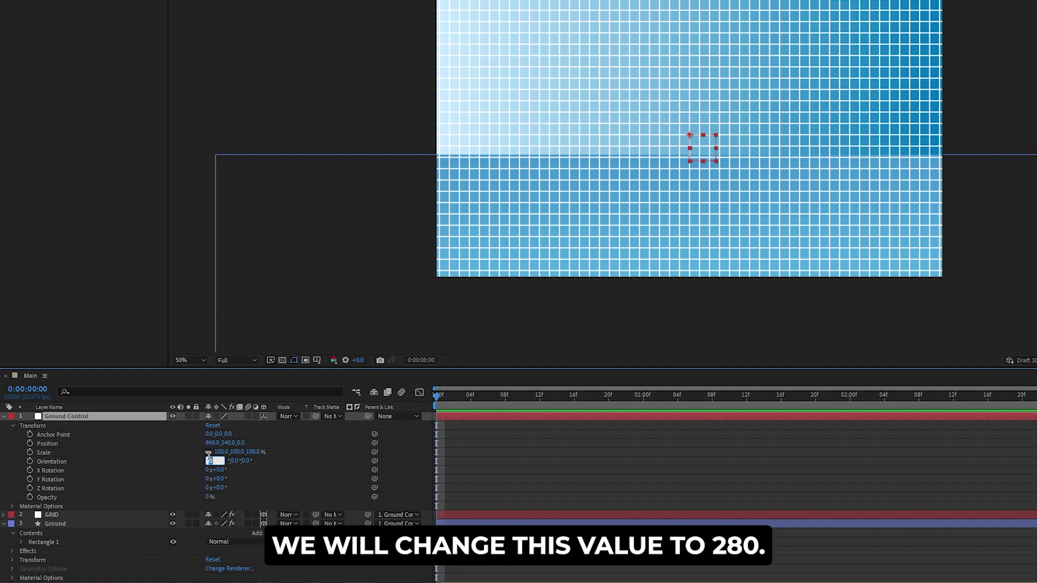
type("280")
key("Return")
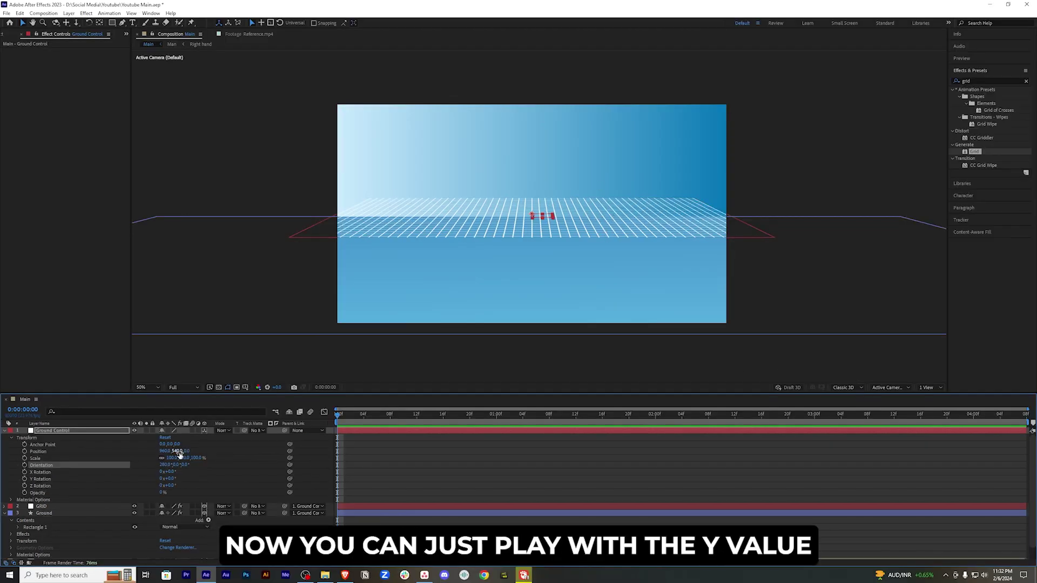
Step: Lower the floor by setting the Ground Control null's Y position to 715
left_click_drag(181, 455, 264, 462)
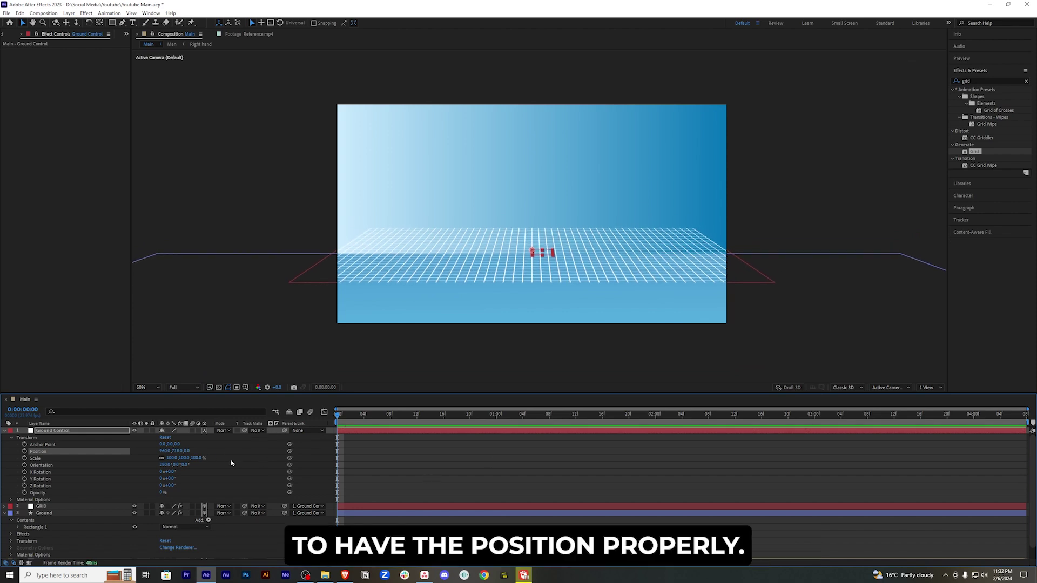
left_click_drag(182, 452, 180, 451)
left_click(610, 459)
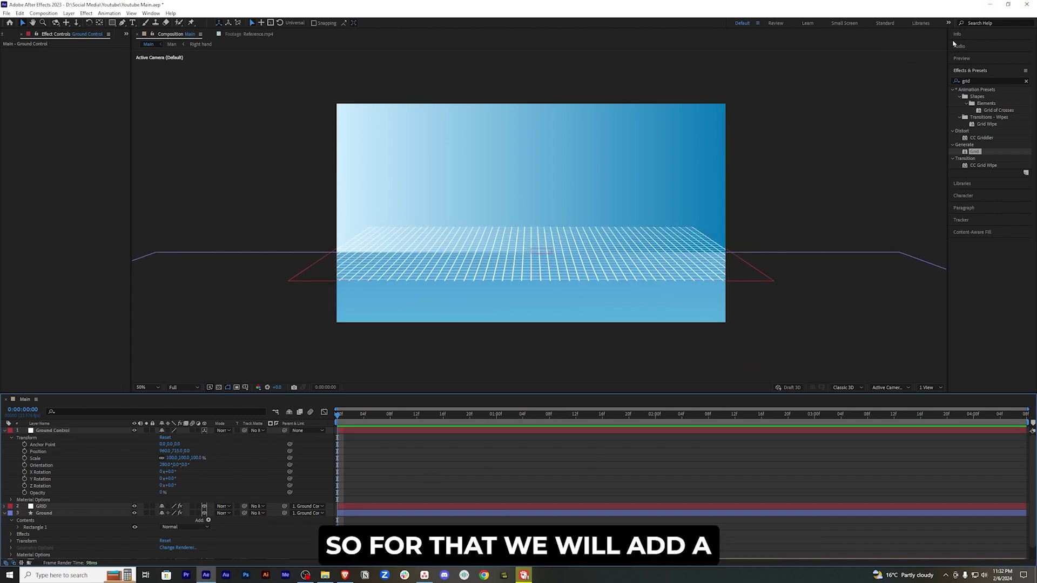
Step: Apply the Motion Tile effect to the GRID layer with an output width of 200 and an output height of 210
left_click(982, 81)
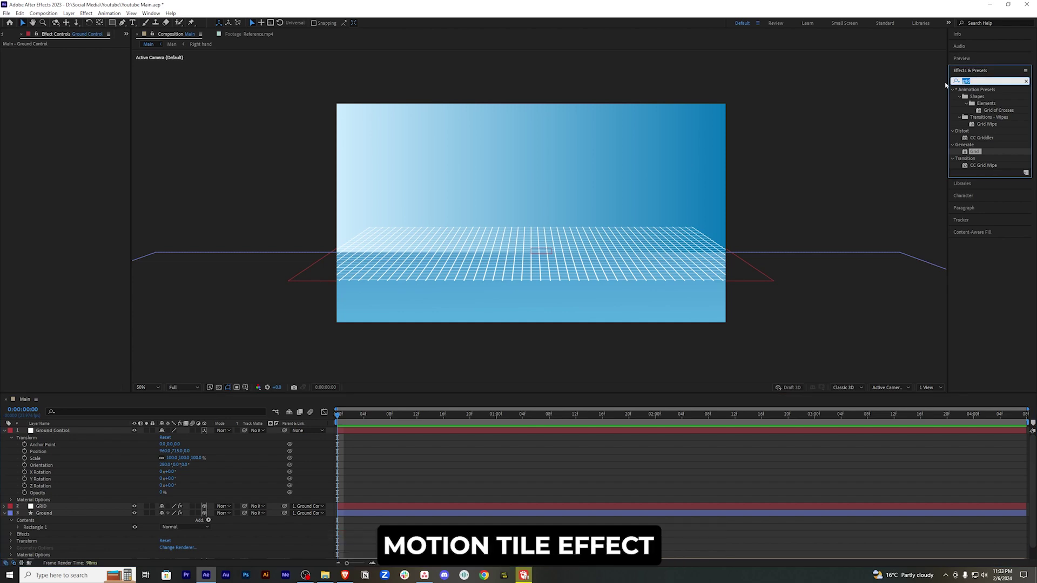
type("motion tile")
left_click_drag(981, 101, 78, 511)
left_click_drag(76, 163, 89, 164)
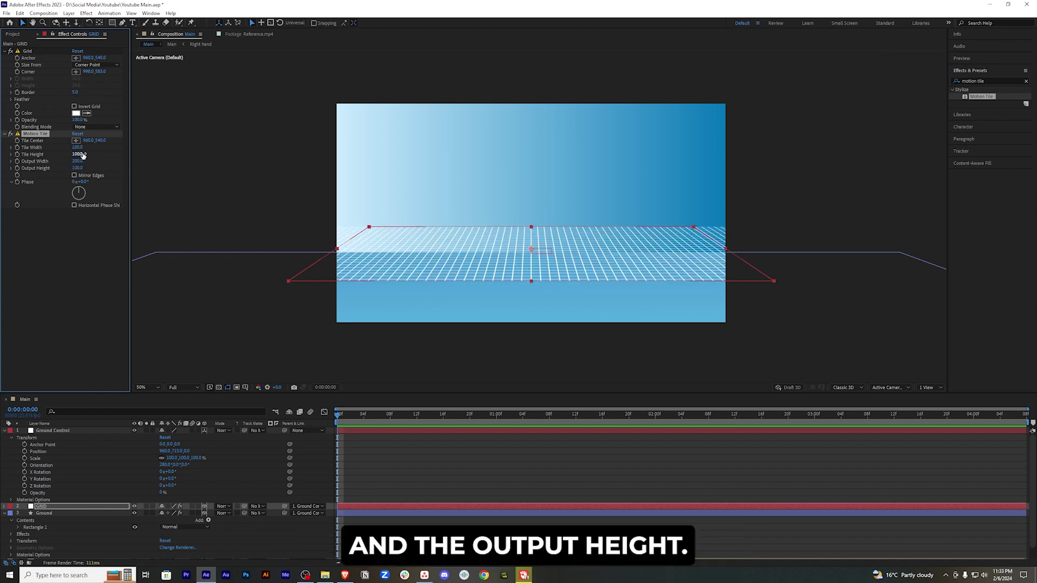
left_click_drag(77, 168, 264, 249)
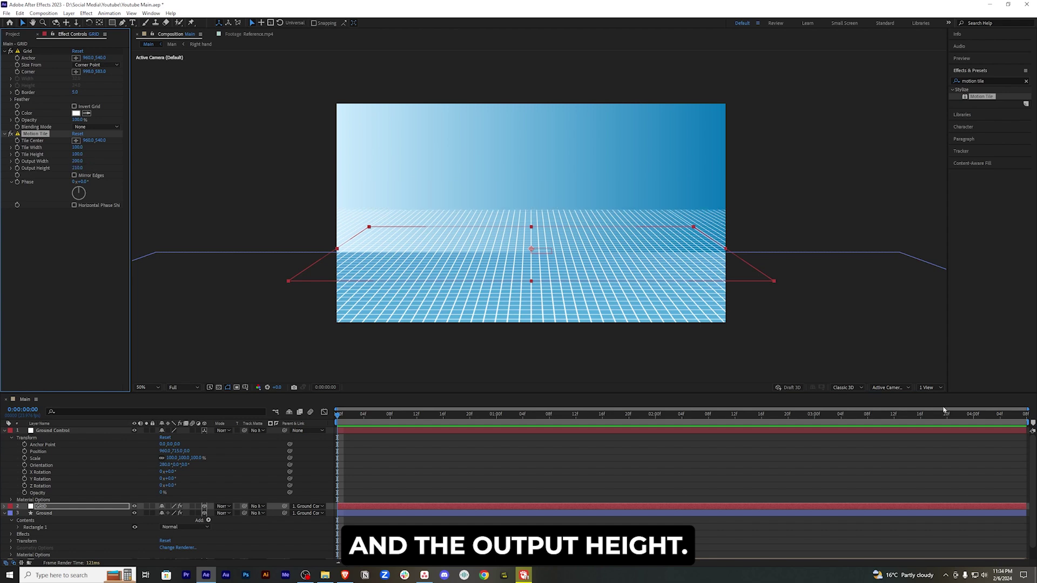
Step: Refine the Grid effect against the reference video, setting its corner to 987, 590 and its border to 2
left_click_drag(88, 73, 103, 73)
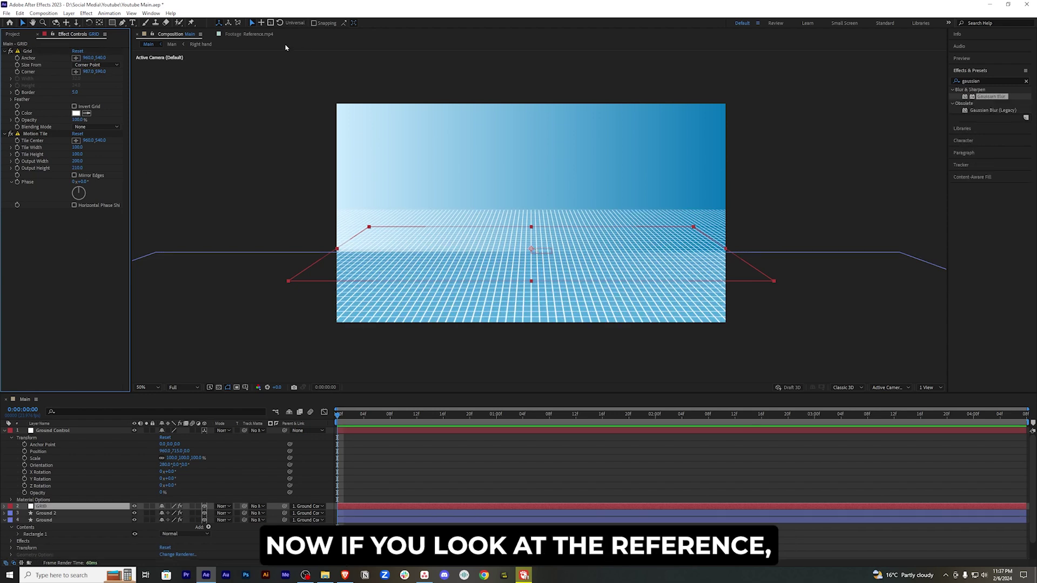
left_click(254, 34)
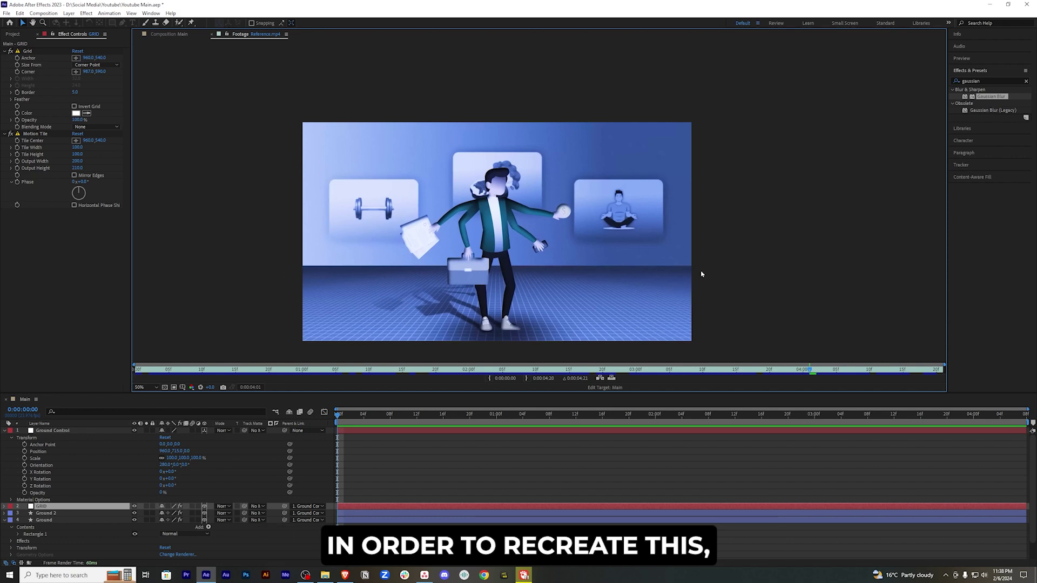
left_click(170, 34)
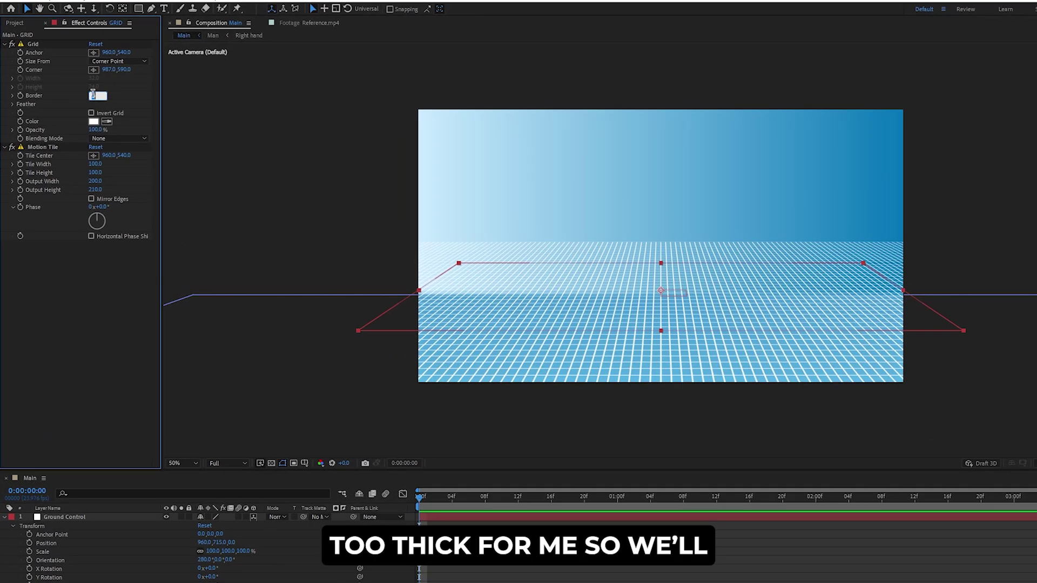
left_click(75, 91)
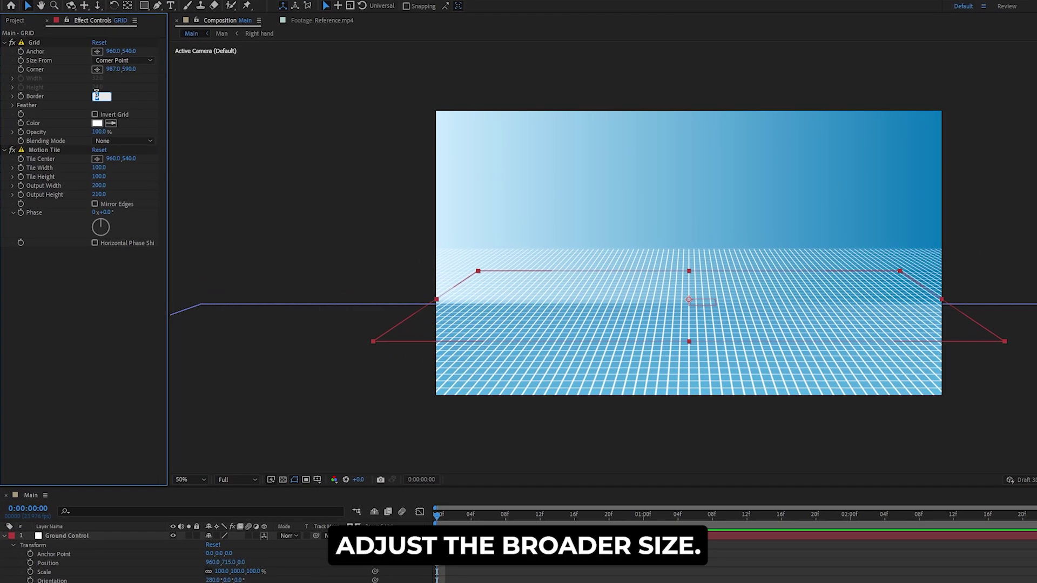
type("2")
key("Return")
left_click(97, 96)
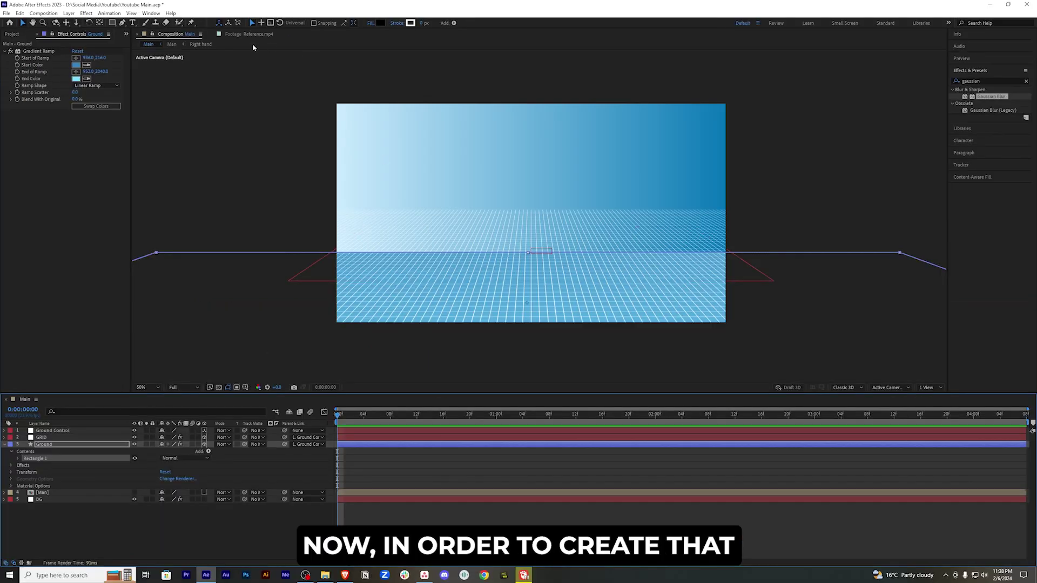
Step: Check the floor in the reference video, then duplicate the Ground layer and rename the copy Grid Mask
left_click(250, 34)
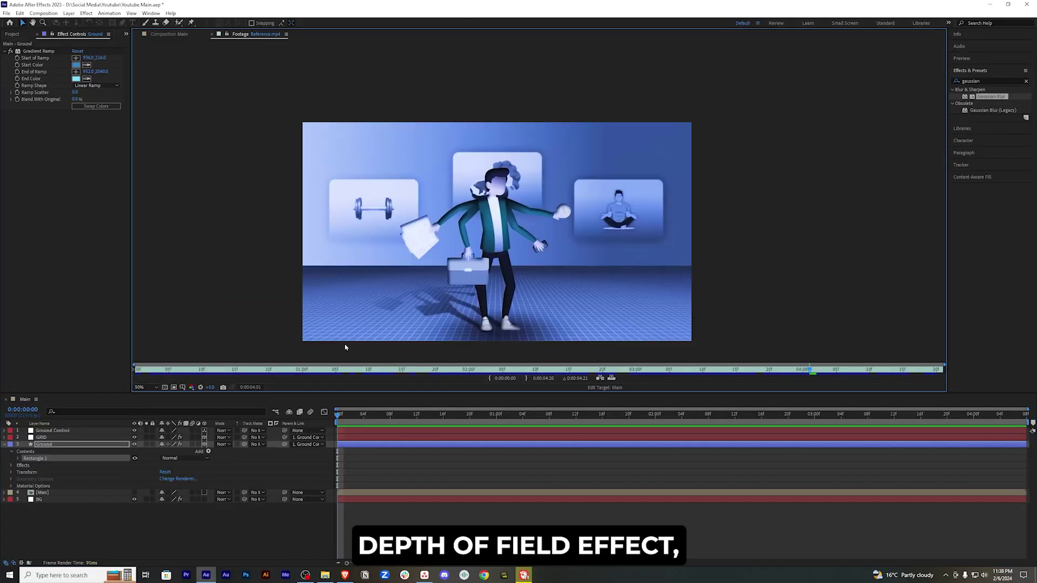
left_click(154, 33)
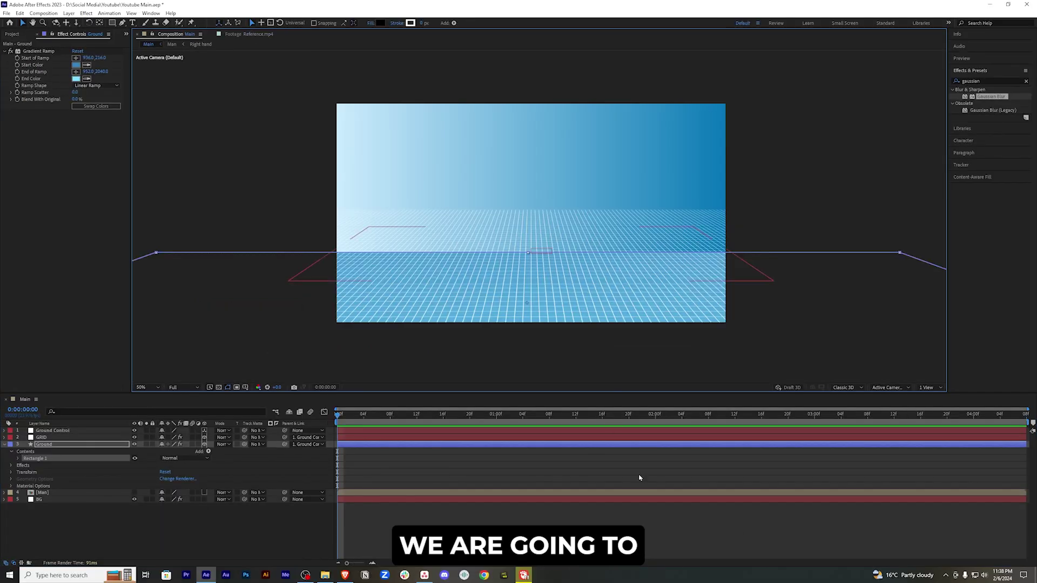
key("ctrl+d")
left_click(76, 445)
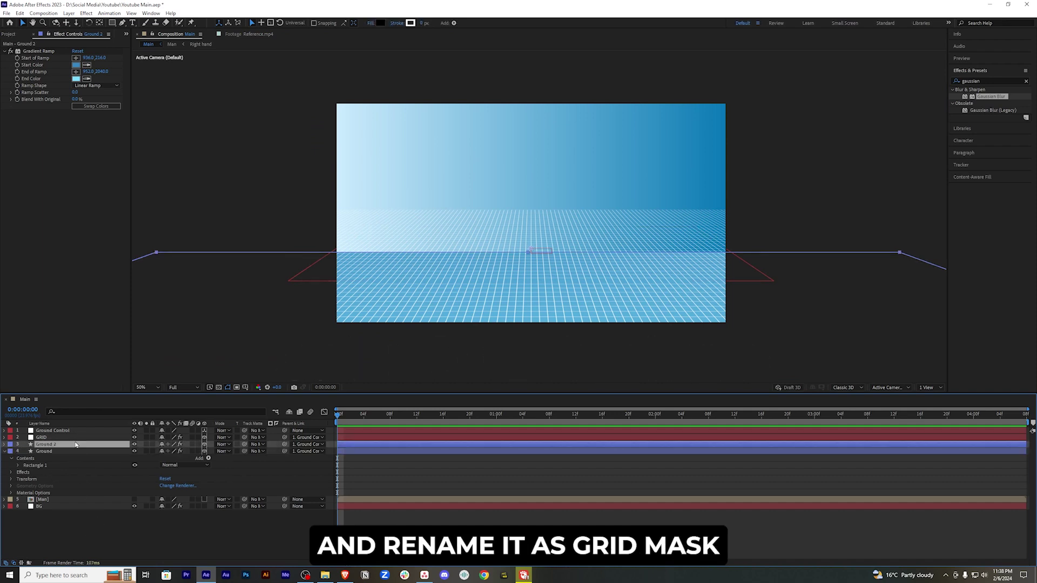
key("Return")
type("Grid Mask")
key("Return")
Step: Apply the Gaussian Blur effect to the Grid Mask layer
left_click_drag(991, 96, 80, 444)
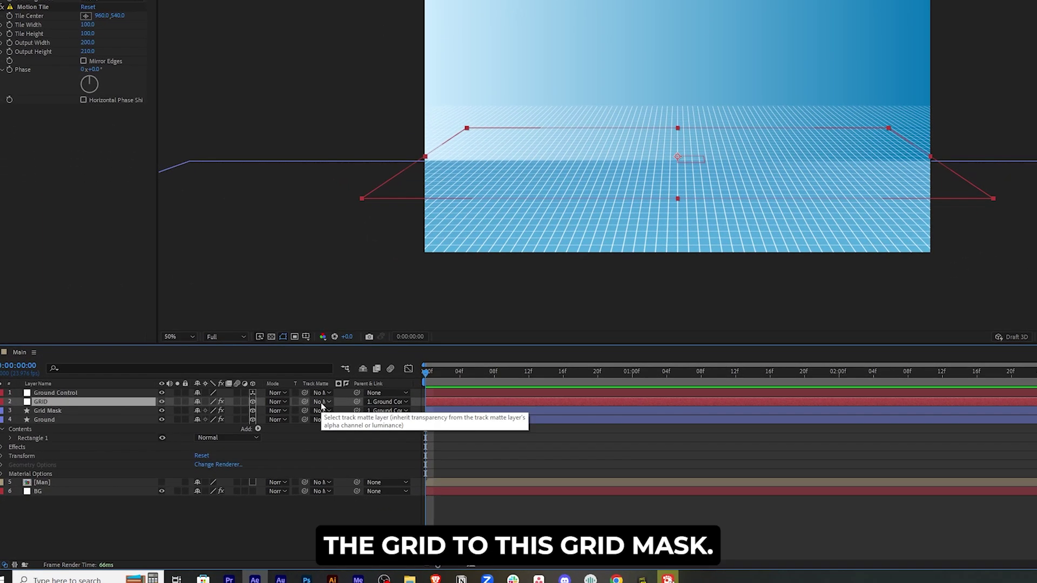
Step: Use Grid Mask as the track matte for the GRID layer, and shift the mask along the floor toward the camera
left_click(321, 403)
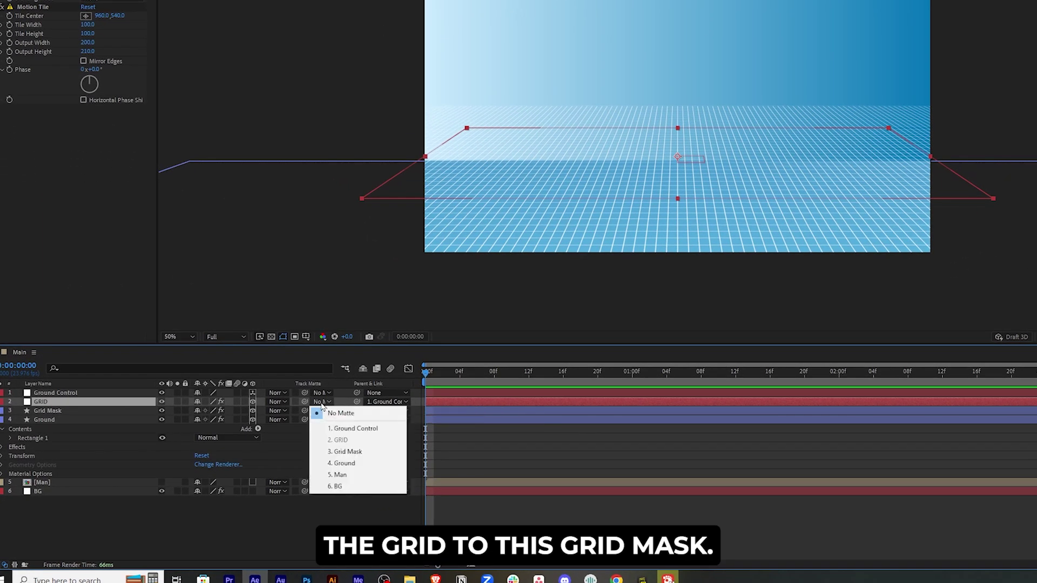
left_click(337, 453)
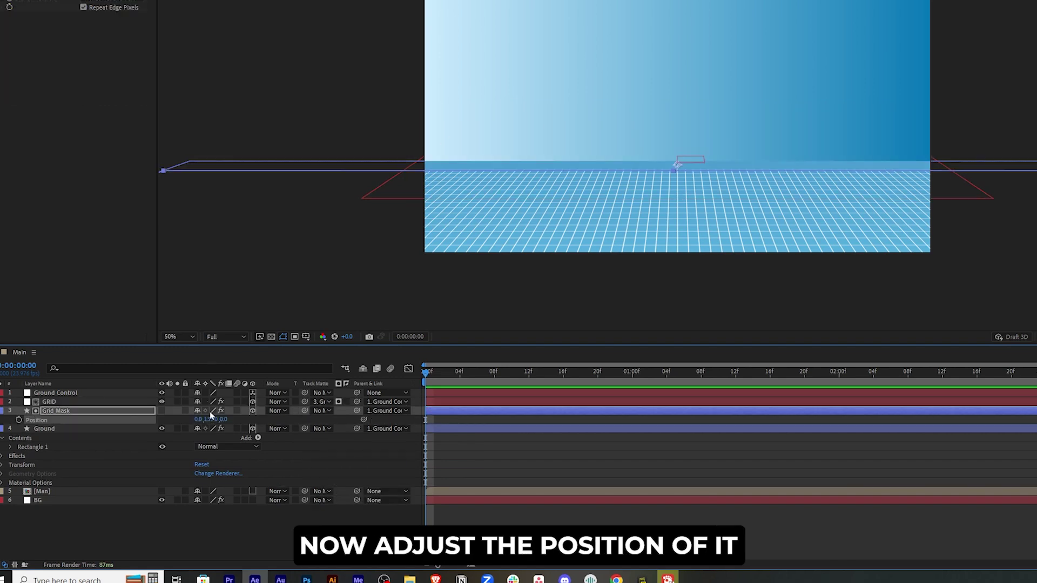
left_click_drag(208, 420, 373, 384)
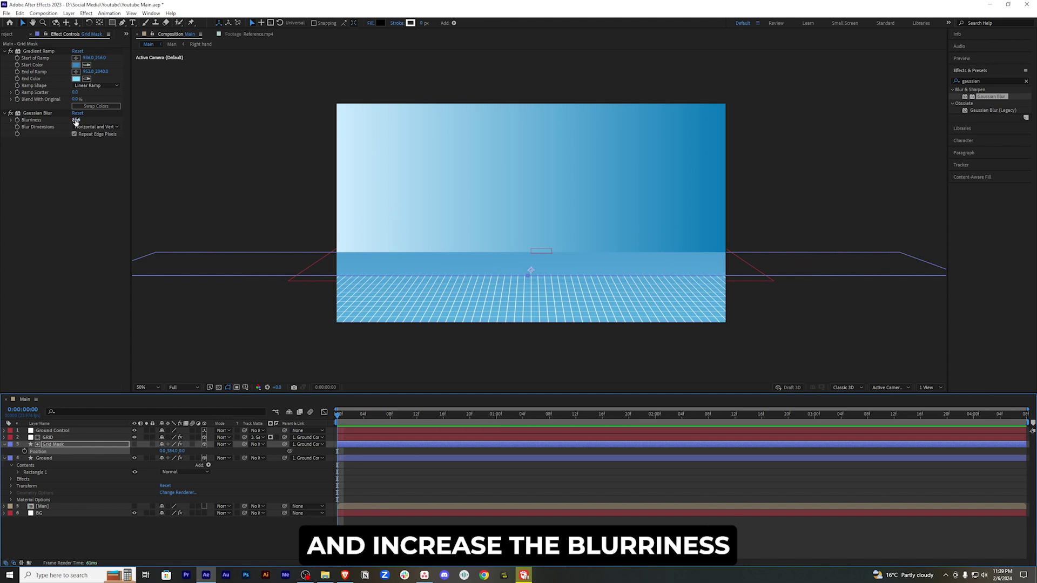
Step: Raise the Grid Mask's Gaussian Blur blurriness to about 200, adjust its position to -18, 404, 0, and preview the fade
left_click_drag(75, 121, 241, 108)
left_click_drag(442, 108, 193, 116)
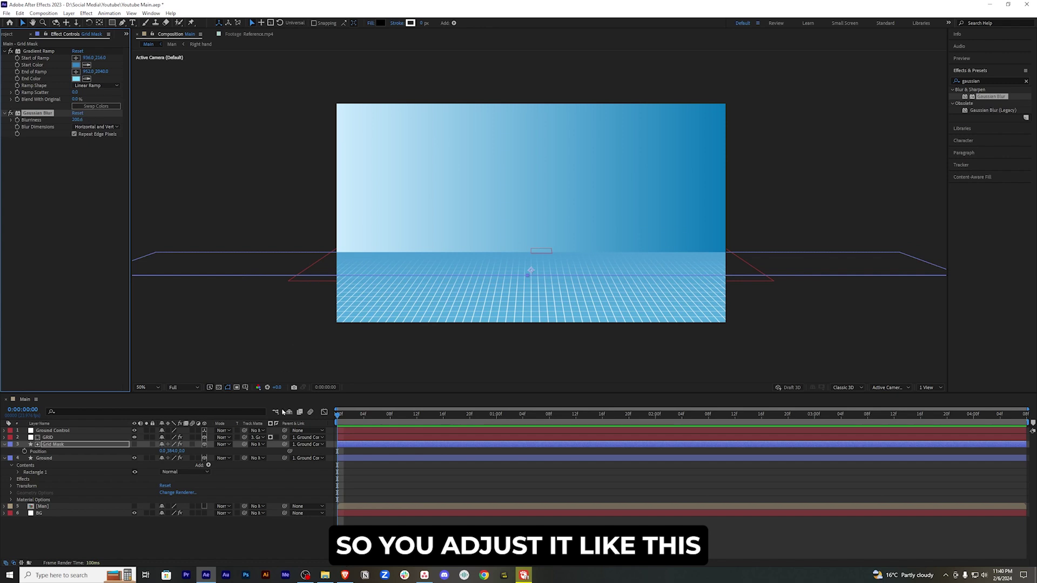
left_click_drag(171, 451, 255, 442)
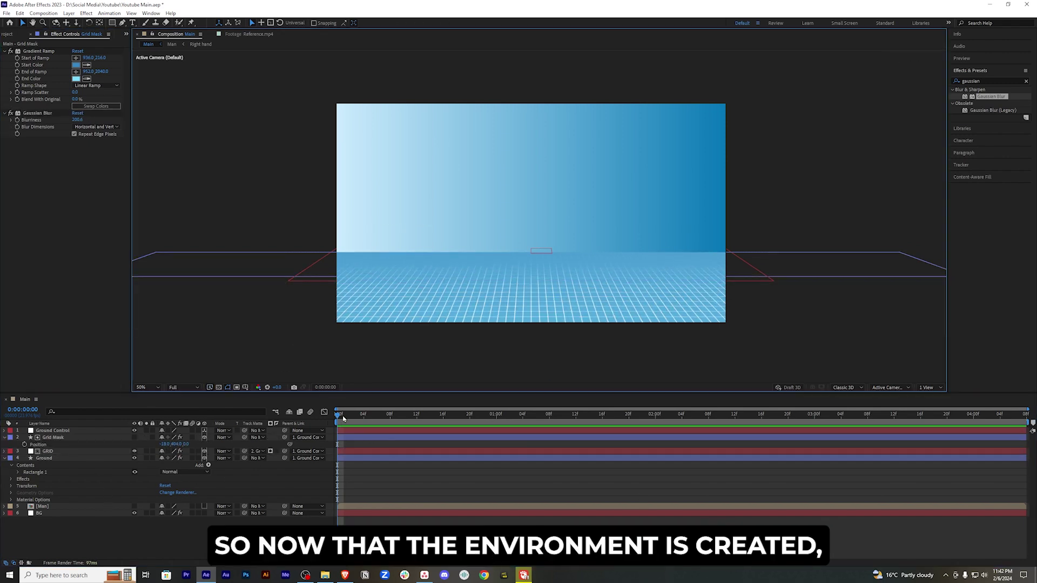
key("space")
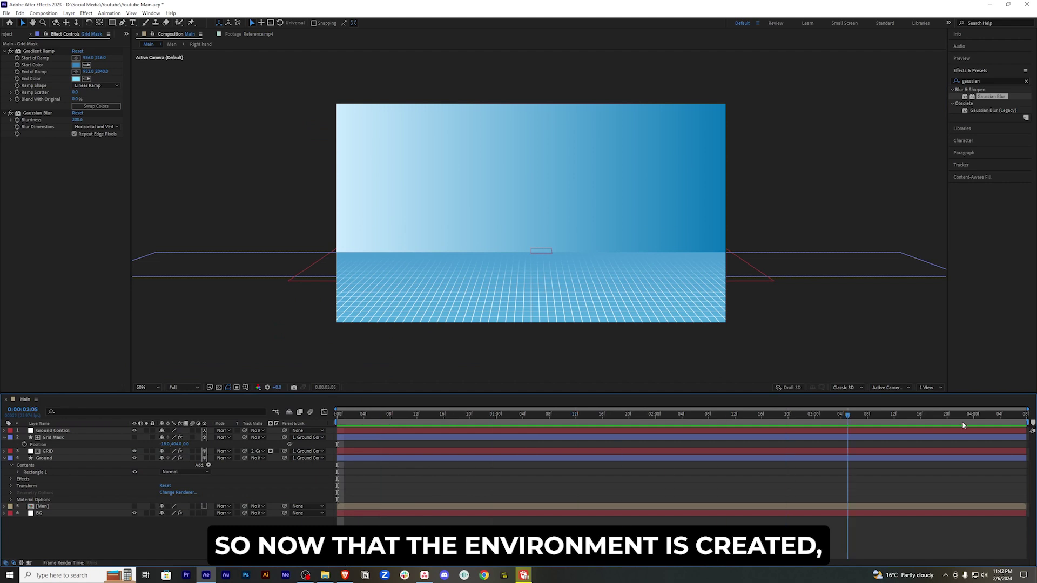
key("space")
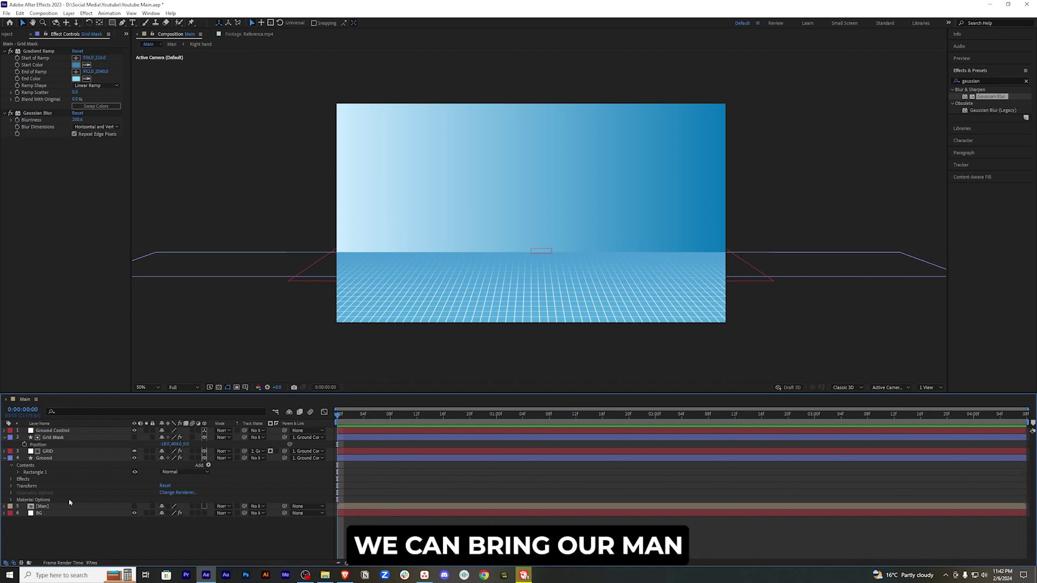
Step: Show the Man layer, turn it into a 3D layer, and reveal its position
left_click(135, 506)
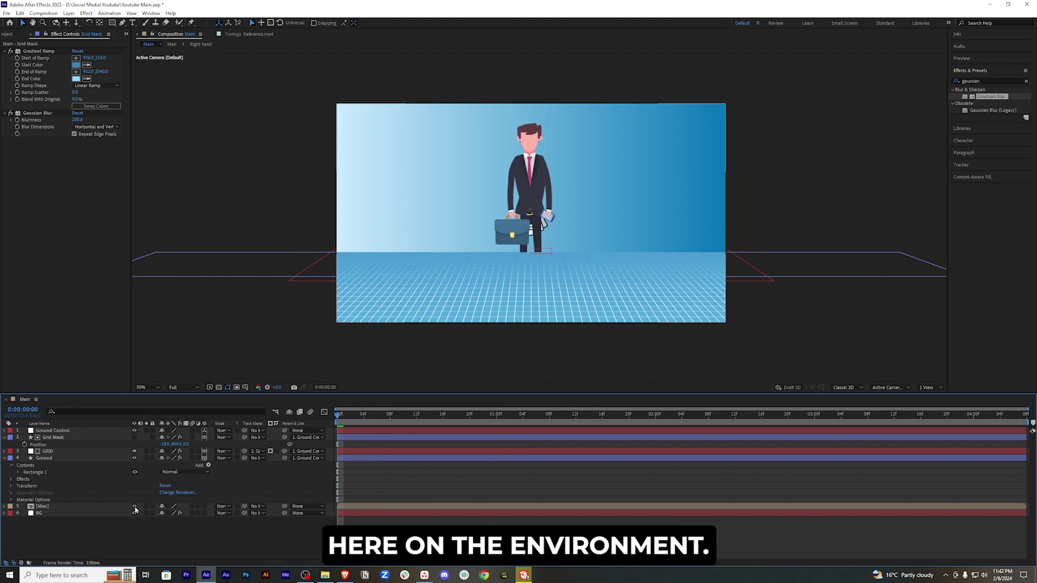
left_click(204, 506)
left_click(75, 507)
key("p")
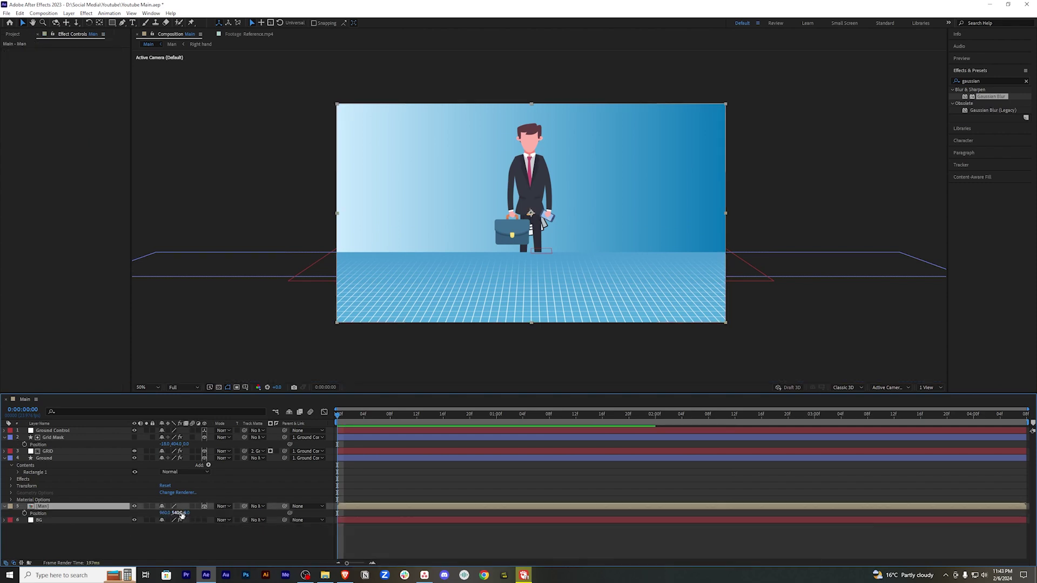
Step: Scale the Man layer to 46% and move it to about 960, 629, -643 so he stands on the floor
left_click_drag(177, 514, 110, 522)
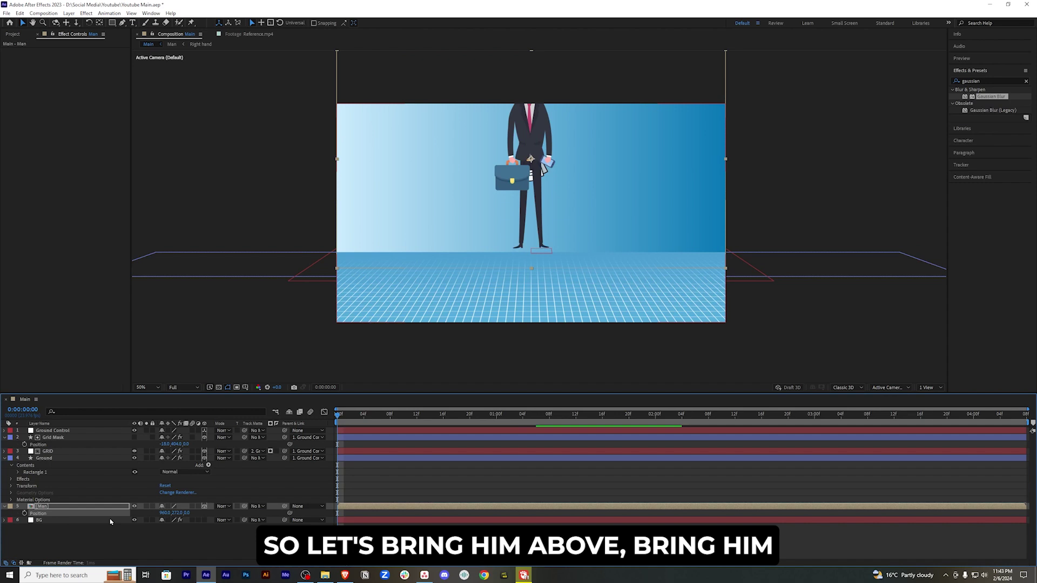
left_click_drag(191, 513, 2, 536)
key("shift+s")
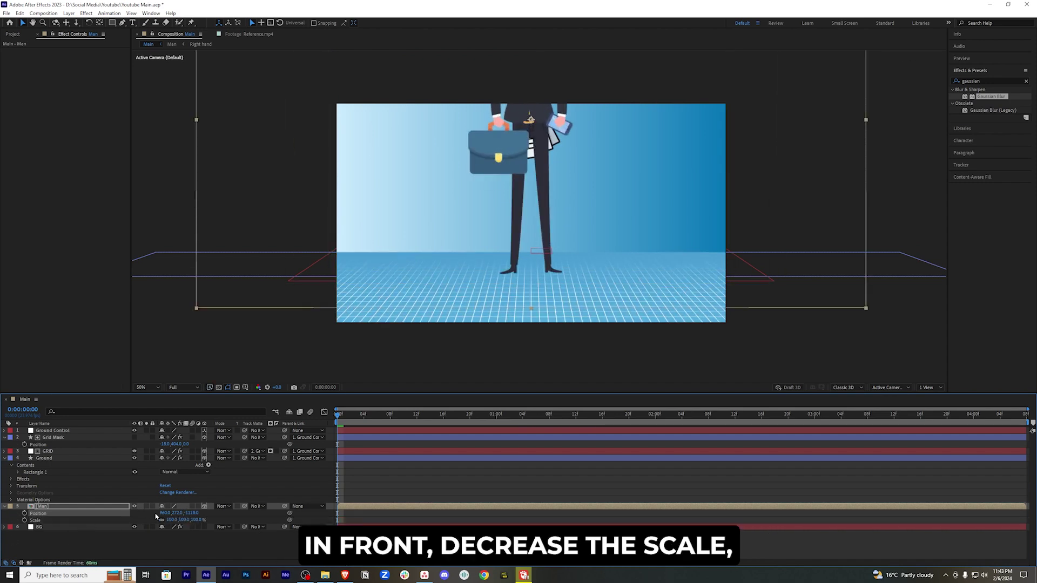
left_click_drag(175, 520, 256, 502)
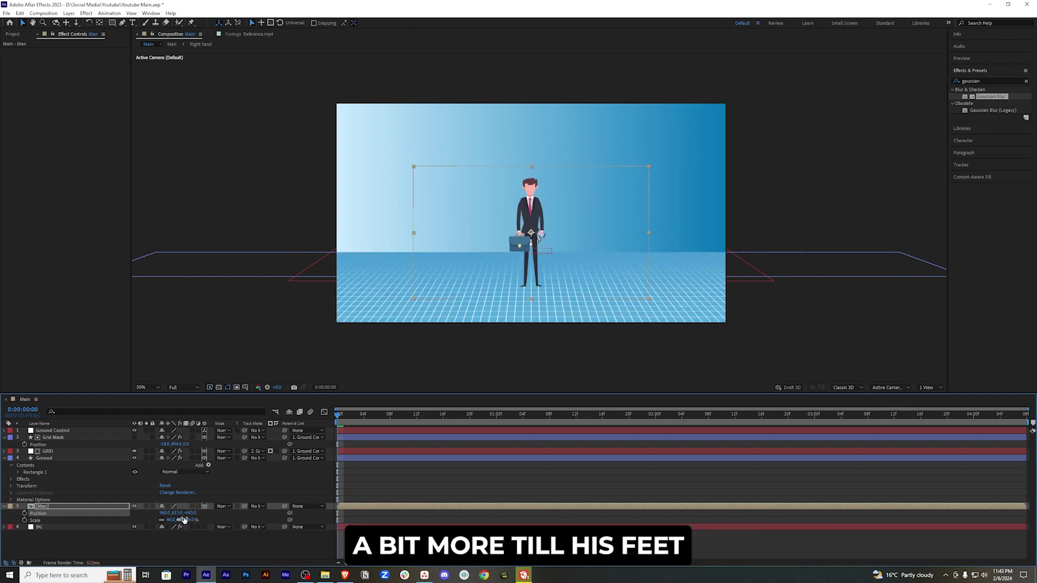
left_click_drag(177, 513, 190, 505)
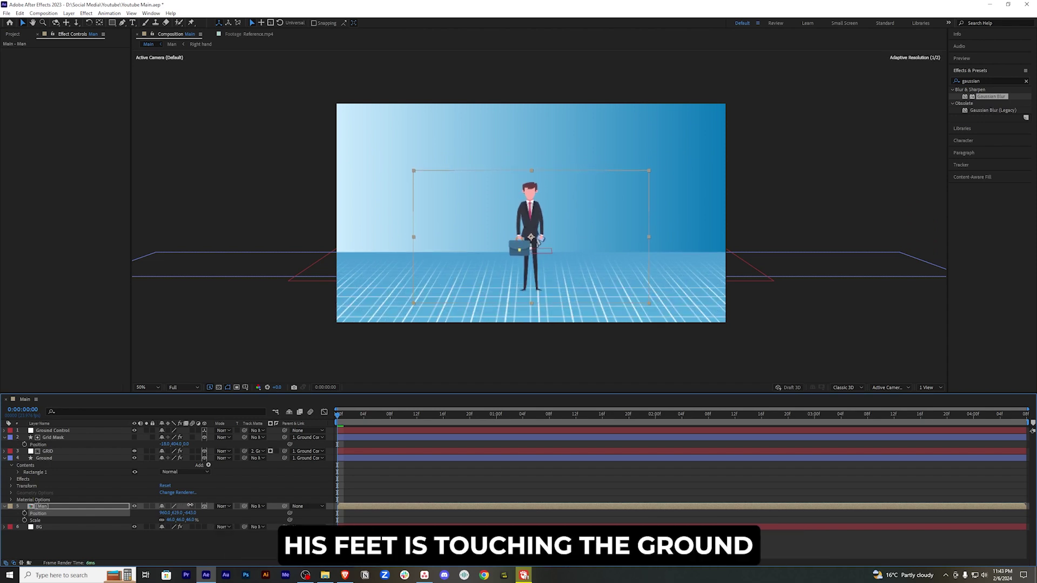
Step: Fine-tune the Man layer's Y position to 626.5 so the feet barely touch the ground
scroll(690, 275, "up", 2)
scroll(600, 288, "down", 1)
left_click_drag(600, 288, 606, 100)
scroll(587, 234, "up", 1)
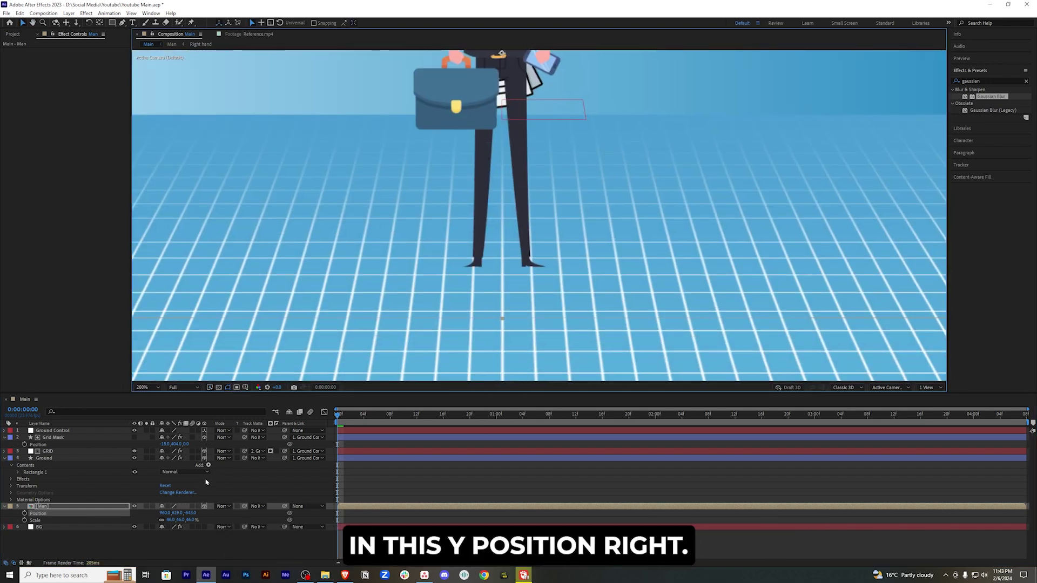
left_click_drag(180, 514, 180, 512)
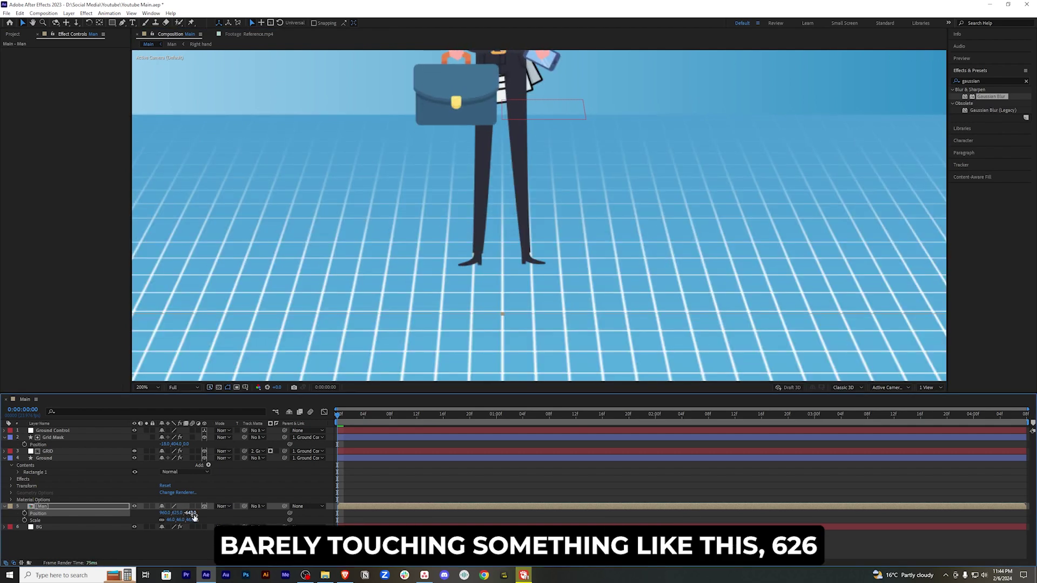
type(".5")
key("Return")
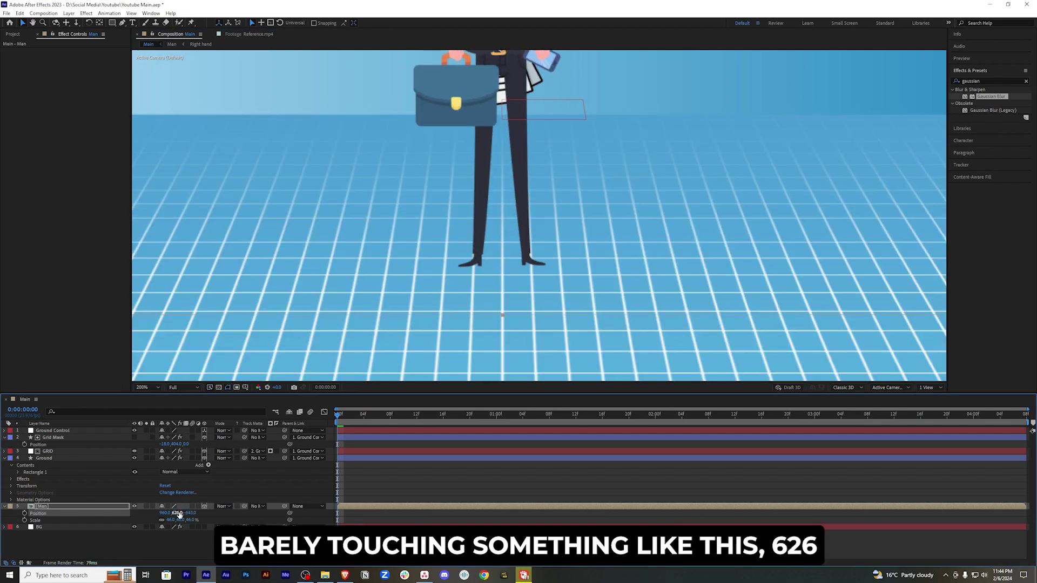
scroll(678, 304, "down", 2)
scroll(677, 303, "up", 1)
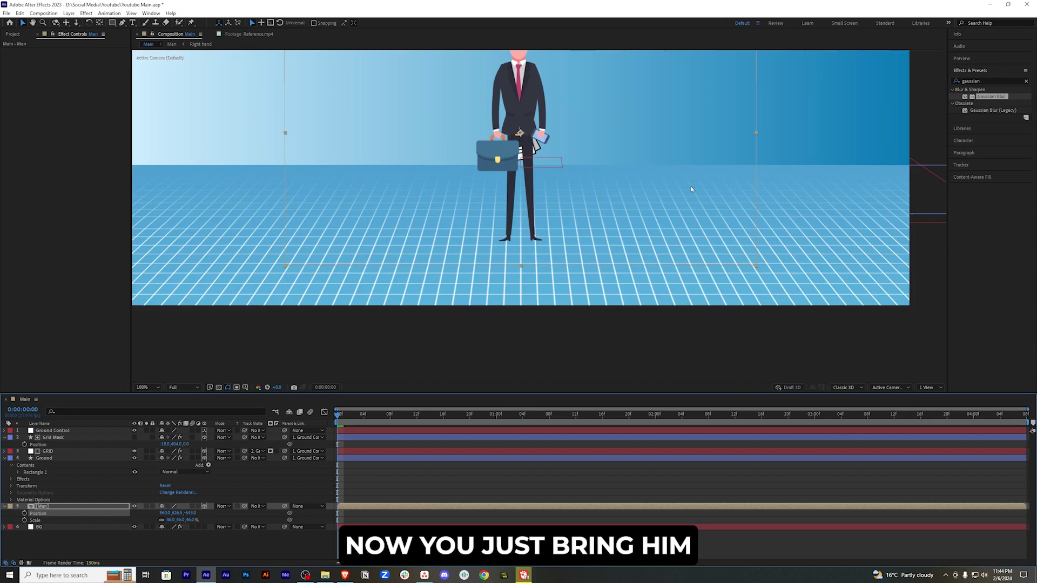
Step: Bring the man closer to the viewer at position 960, 597.5, -832 with a scale of 60%
scroll(547, 284, "down", 1)
left_click_drag(184, 516, 176, 505)
key("slash")
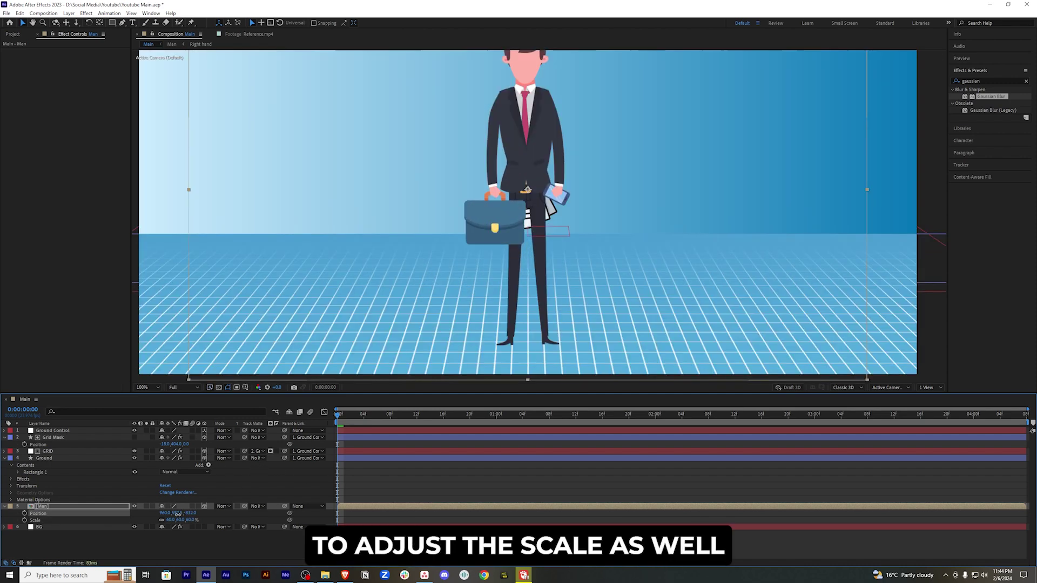
left_click_drag(180, 513, 178, 513)
scroll(619, 257, "down", 1)
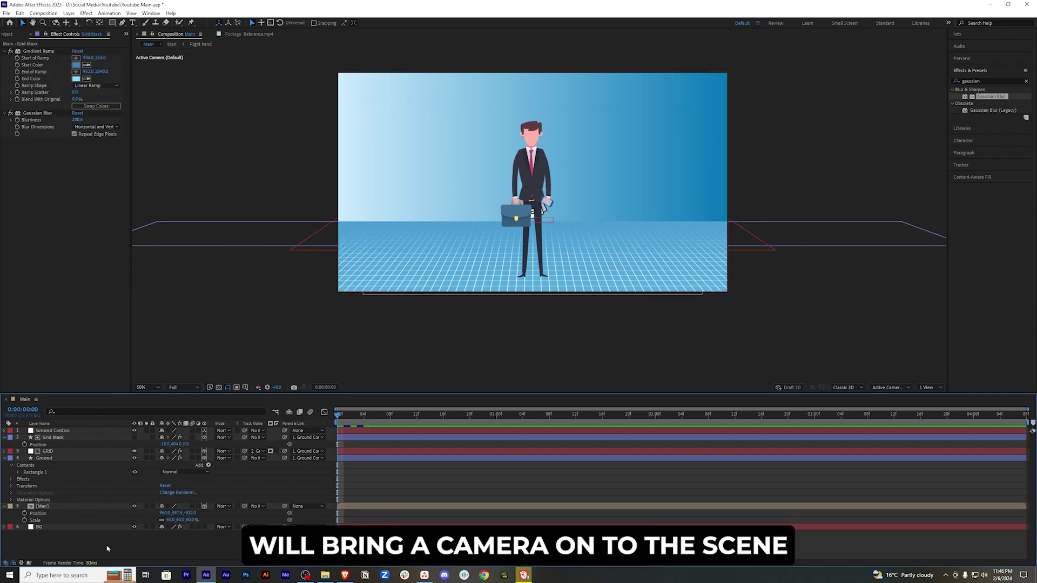
Step: Add a two-node camera with the 50mm preset and move it slightly forward to a Z position of about -2636.7
right_click(107, 549)
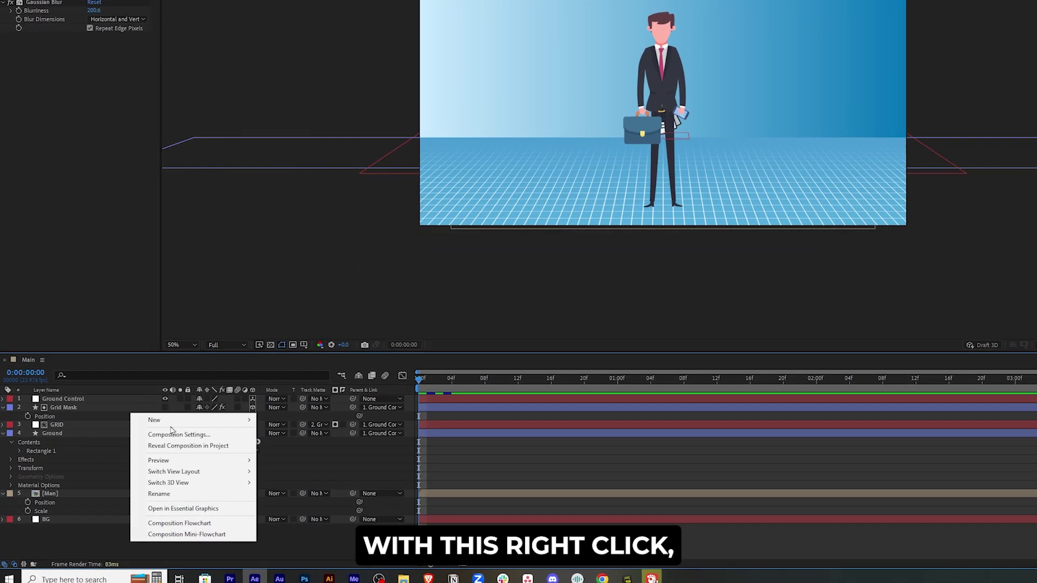
mouse_move(139, 453)
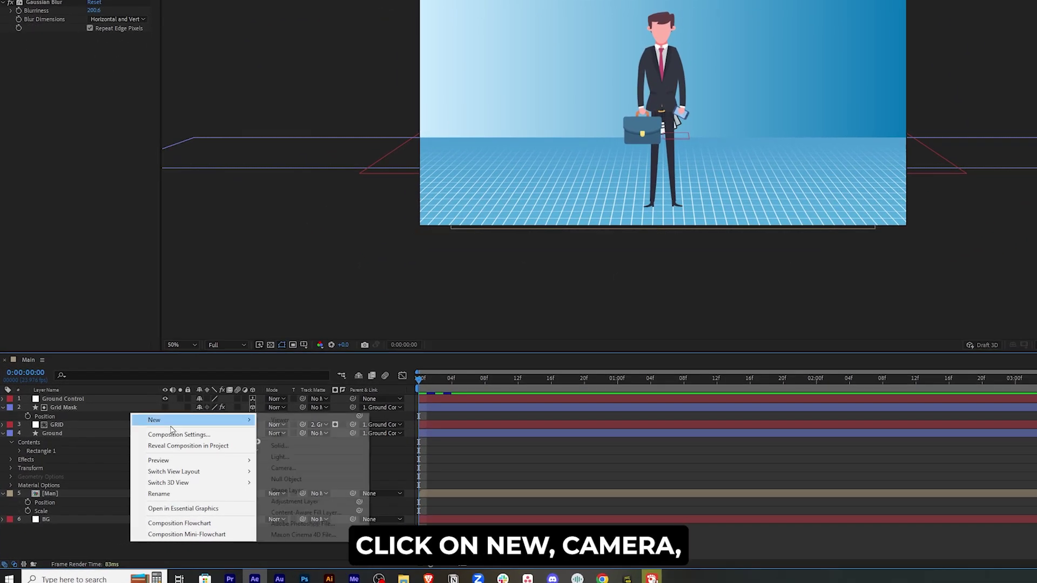
left_click(283, 467)
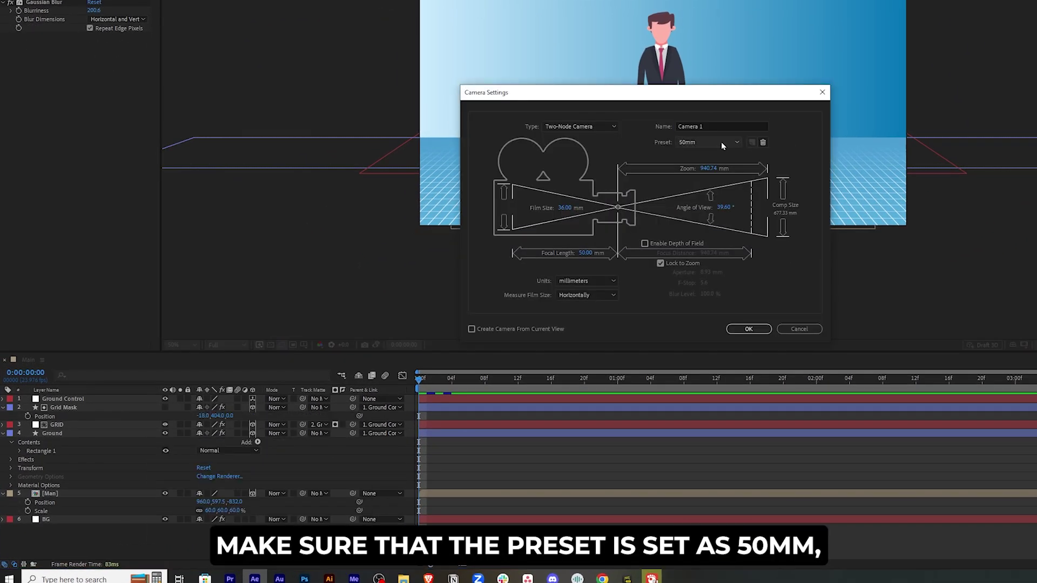
left_click(721, 142)
left_click(711, 222)
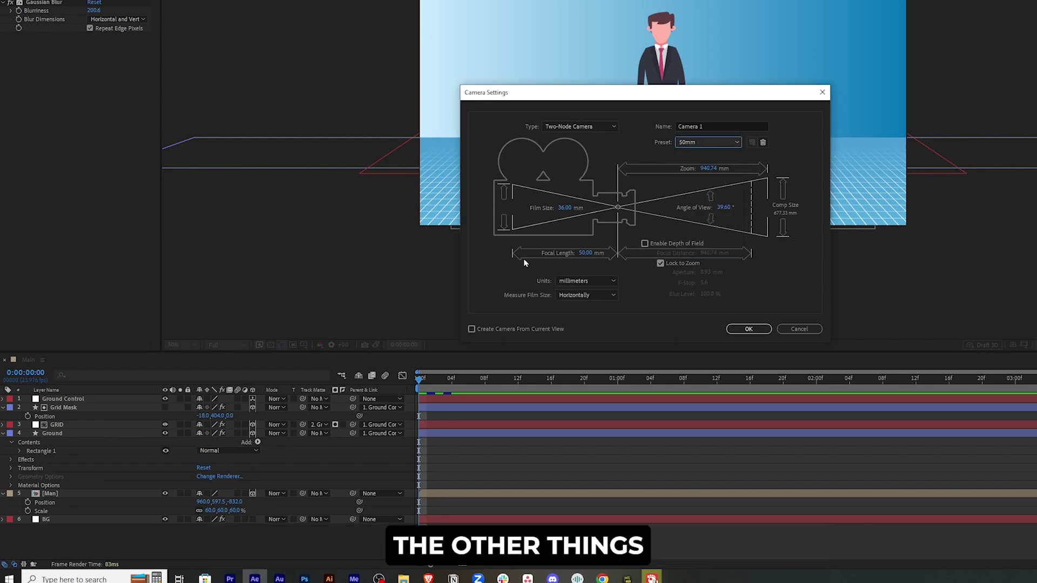
left_click(749, 330)
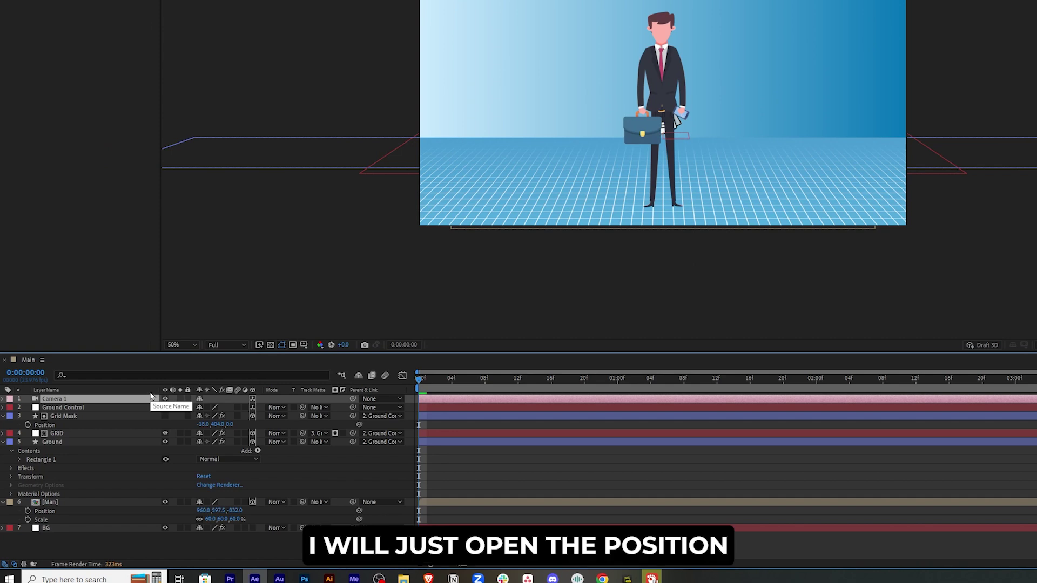
key("p")
left_click_drag(219, 413, 260, 403)
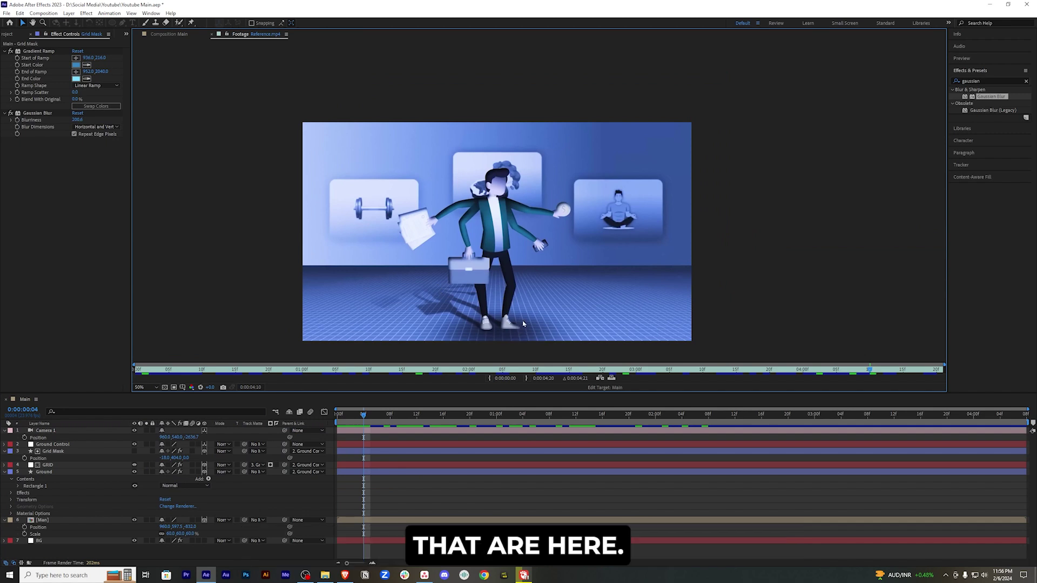
Step: Draw a black circle without a stroke as a new shape layer and place it around the man's feet
left_click_drag(365, 416, 344, 416)
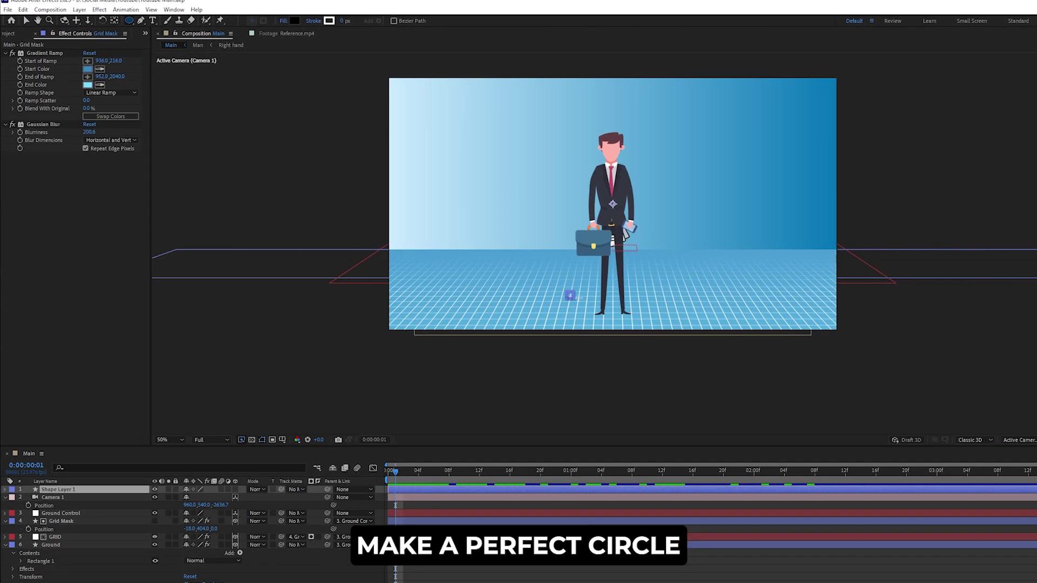
left_click_drag(641, 324, 723, 405)
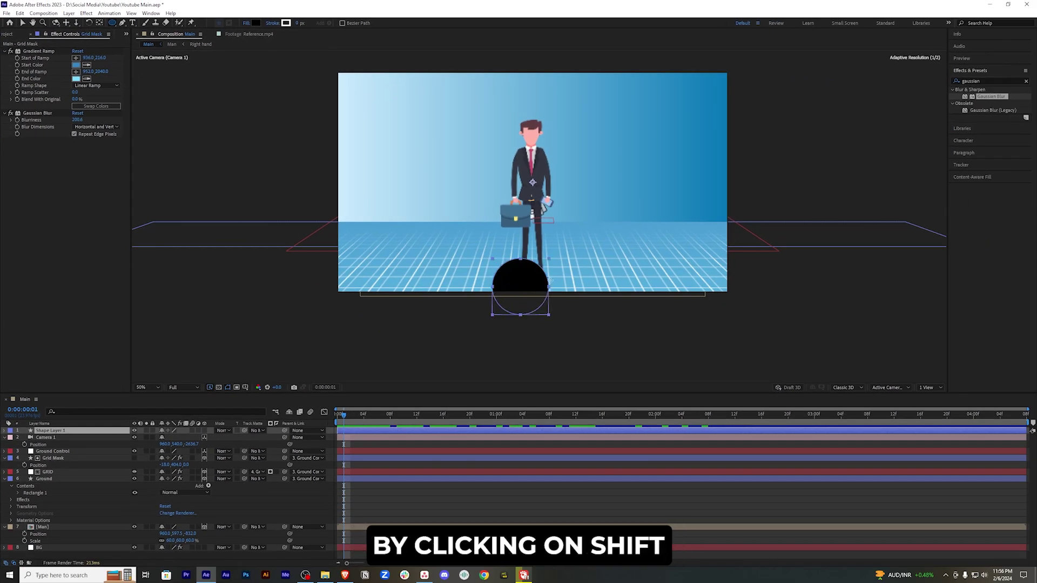
left_click_drag(554, 320, 567, 332)
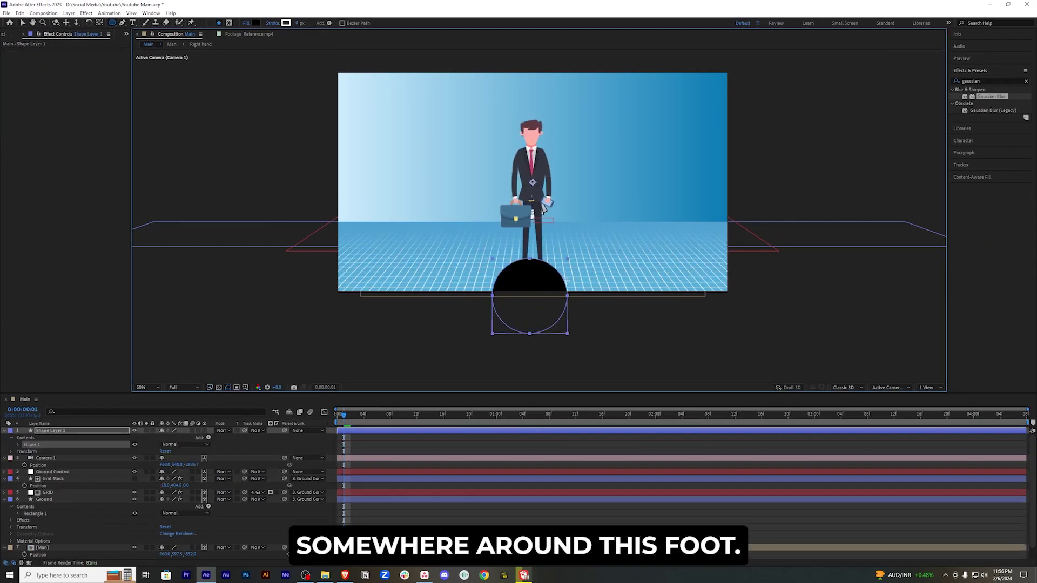
key("v")
left_click_drag(542, 290, 549, 253)
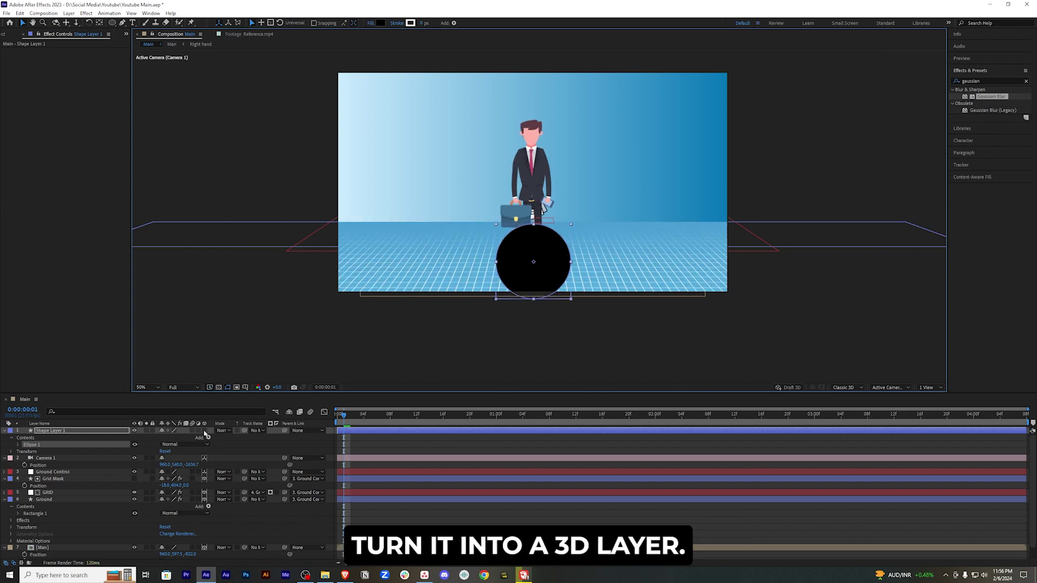
Step: Make the circle's shape layer 3D and set its X orientation to 280° to match the ground
left_click(205, 431)
left_click(59, 431)
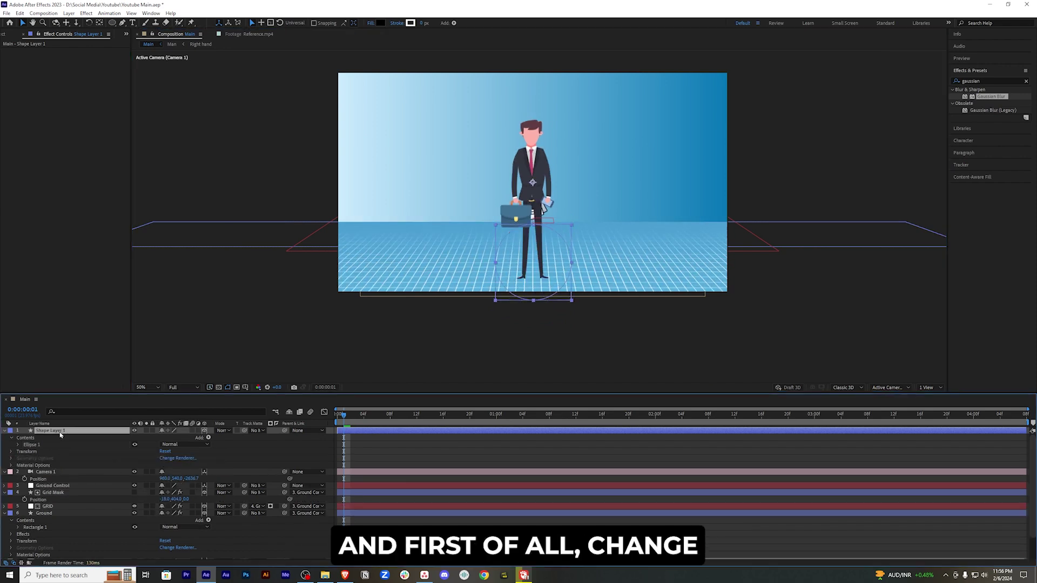
left_click(5, 432)
left_click(4, 431)
left_click(10, 452)
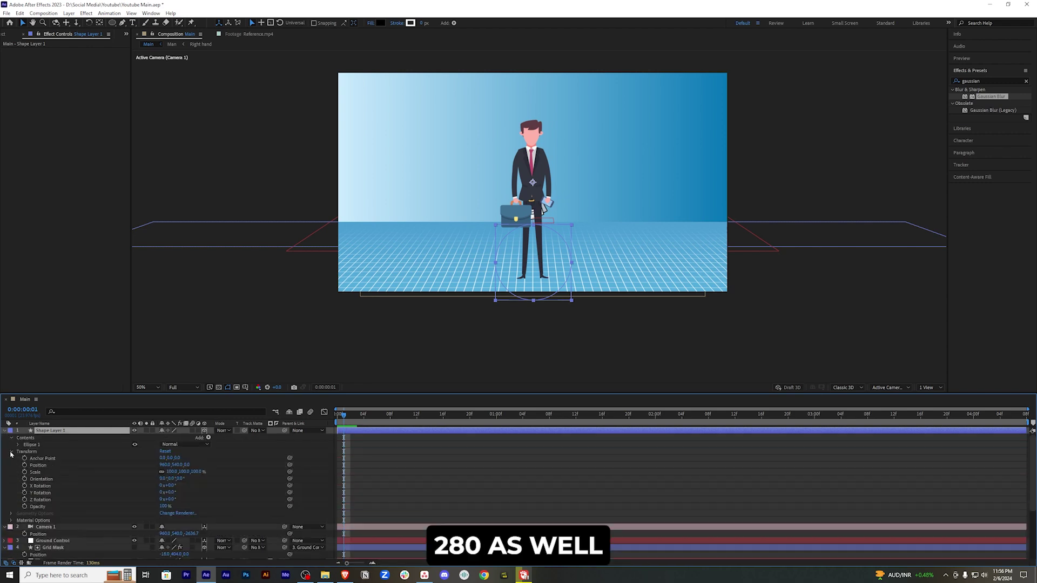
left_click(163, 479)
type("2")
type("70")
key("Return")
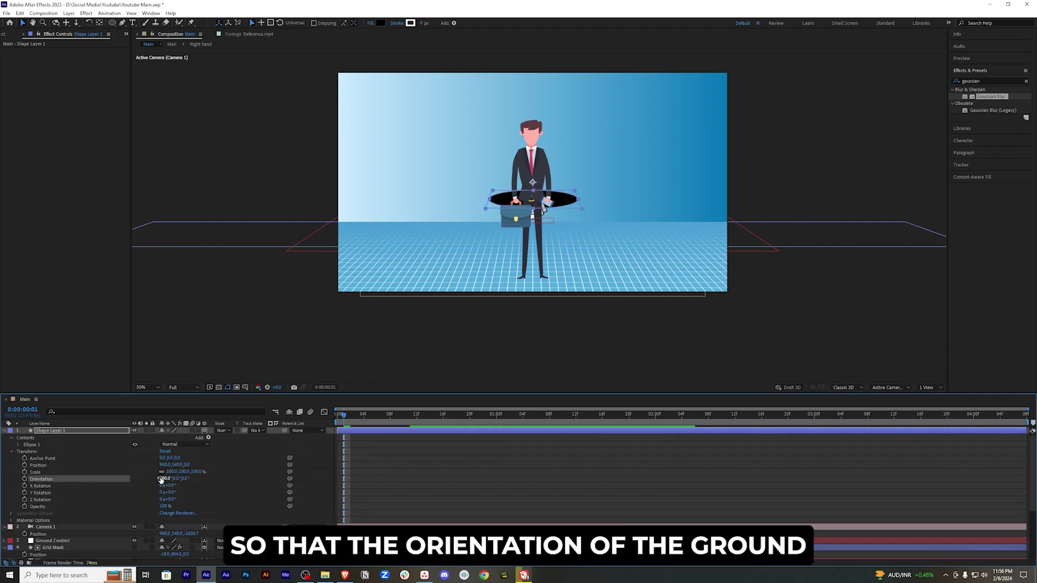
Step: Position the circle on the floor beneath the man's feet at 960, 790, about -424
left_click(176, 465)
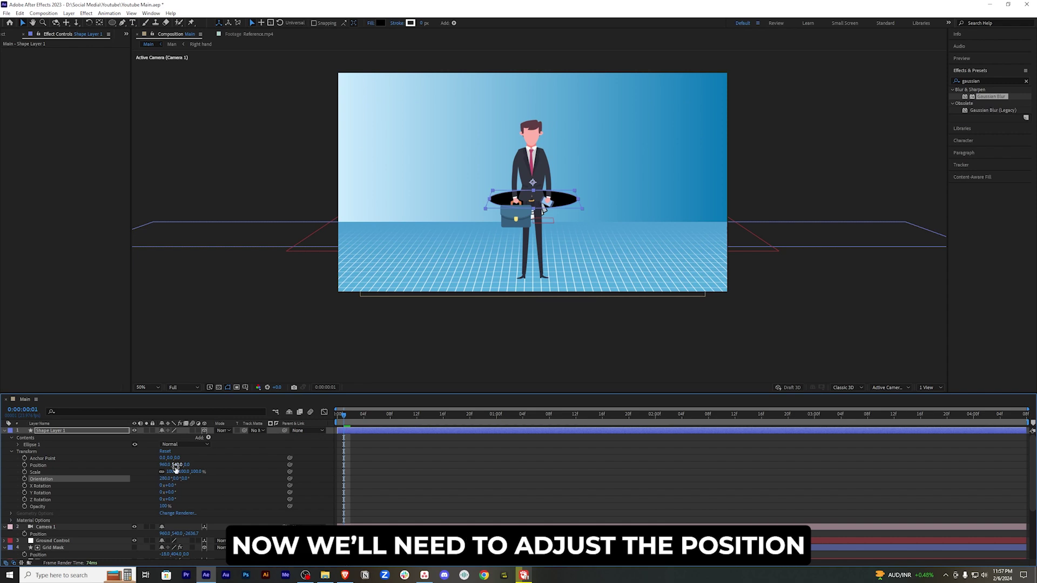
left_click_drag(178, 465, 255, 458)
left_click_drag(191, 467, 151, 465)
scroll(656, 272, "up", 1)
left_click_drag(656, 272, 646, 160)
mouse_move(179, 464)
left_mouse_down()
mouse_move(246, 458)
mouse_move(197, 455)
left_mouse_up()
type("790")
key("Return")
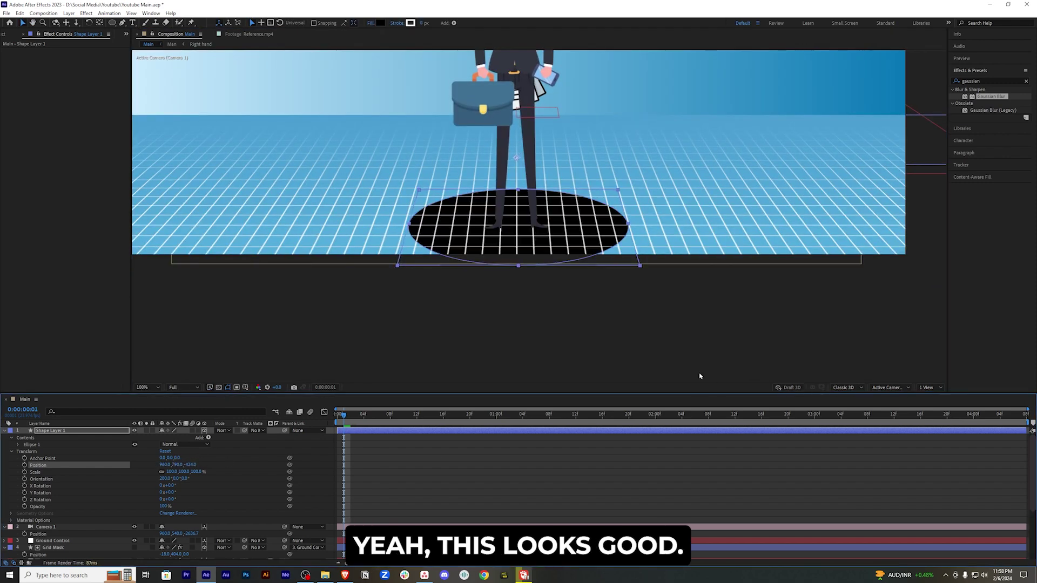
Step: Apply the Gaussian Blur effect to the circle's shape layer
scroll(699, 373, "down", 2)
left_click_drag(991, 96, 84, 434)
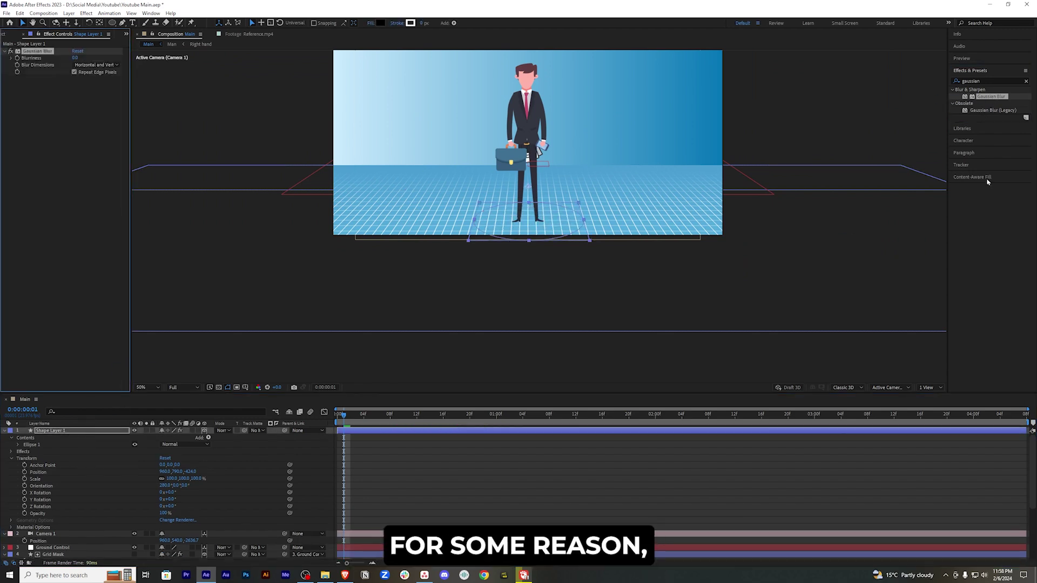
Step: Nudge the circle's vertical position slightly upward and set its Gaussian Blur blurriness to 90
left_click(177, 472)
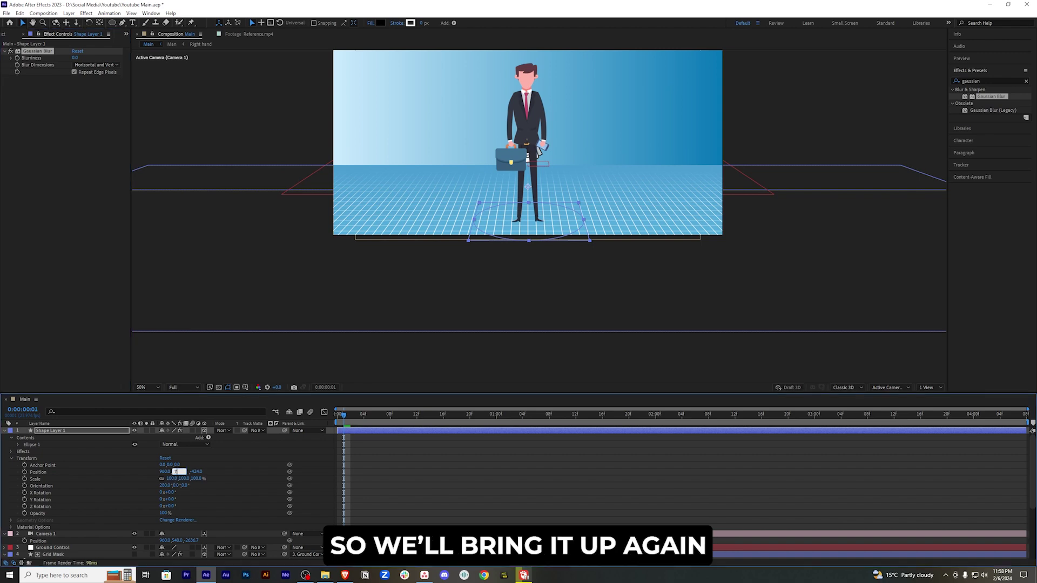
key("Return")
left_click_drag(76, 58, 145, 53)
left_click_drag(246, 62, 249, 63)
left_click_drag(76, 58, 84, 109)
left_click(76, 58)
type("90")
key("Return")
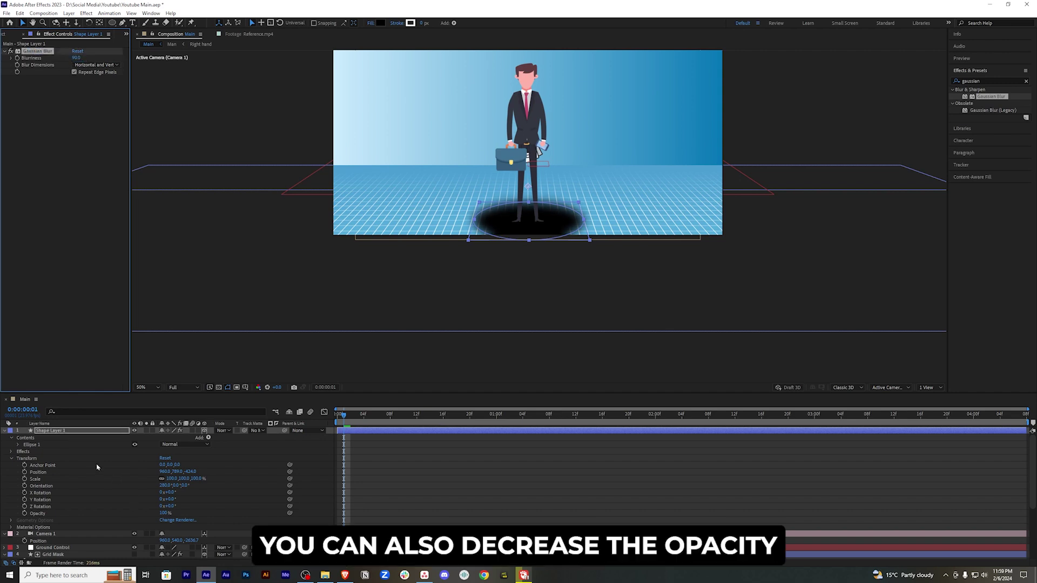
Step: Set the opacity of the circle's shape layer to 60%
left_click(97, 467)
key("t")
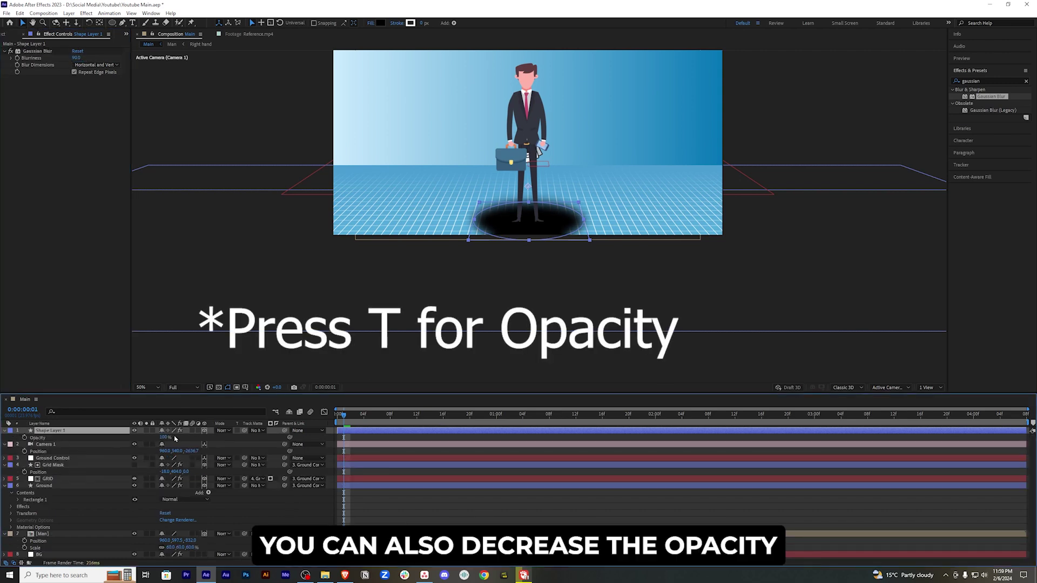
type("60")
key("Return")
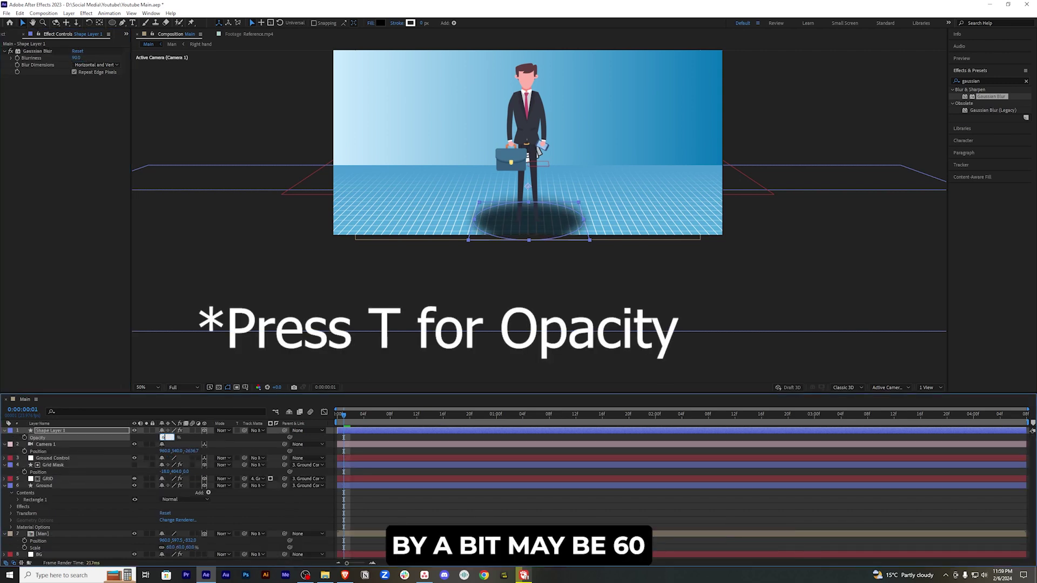
Step: Compare the shadow with the reference footage, then raise its blurriness to about 130 and lower its opacity to 50%
left_click(253, 35)
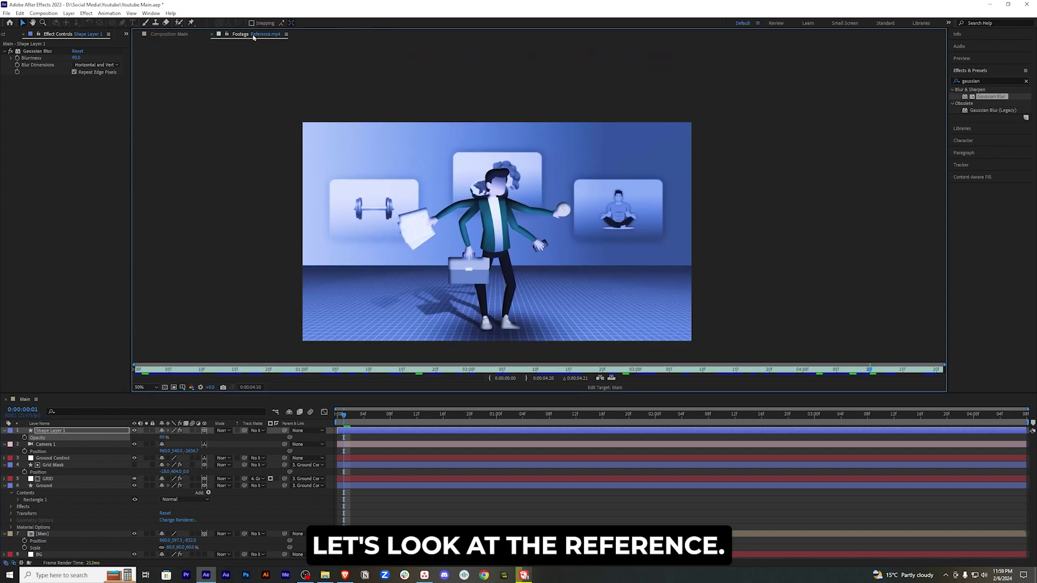
left_click(187, 35)
left_click_drag(76, 58, 279, 59)
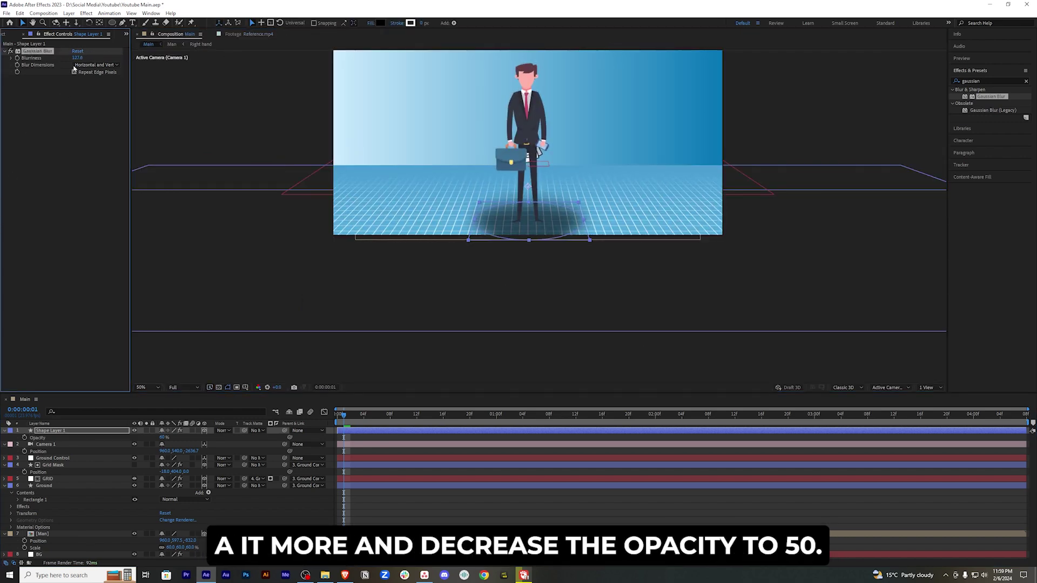
left_click(122, 451)
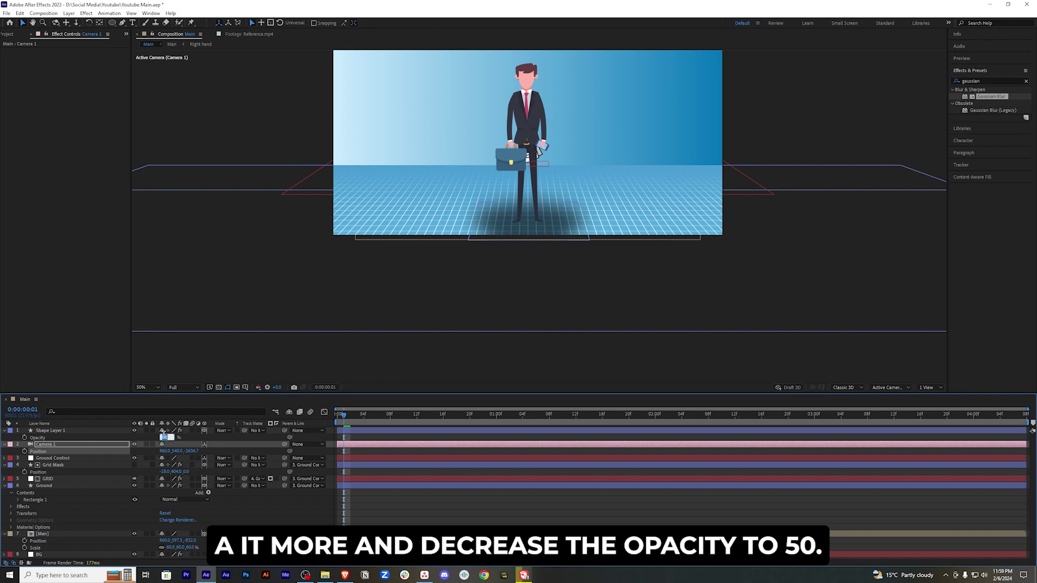
left_click(54, 436)
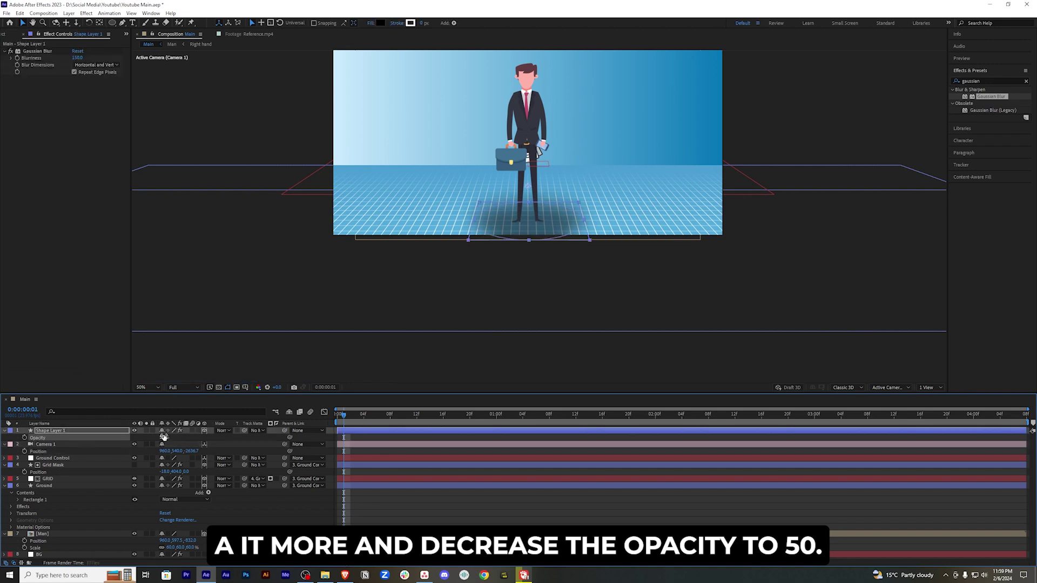
Step: Set the scale of the circle's shape layer to 95% and rename the layer Shadow 1
left_click(54, 431)
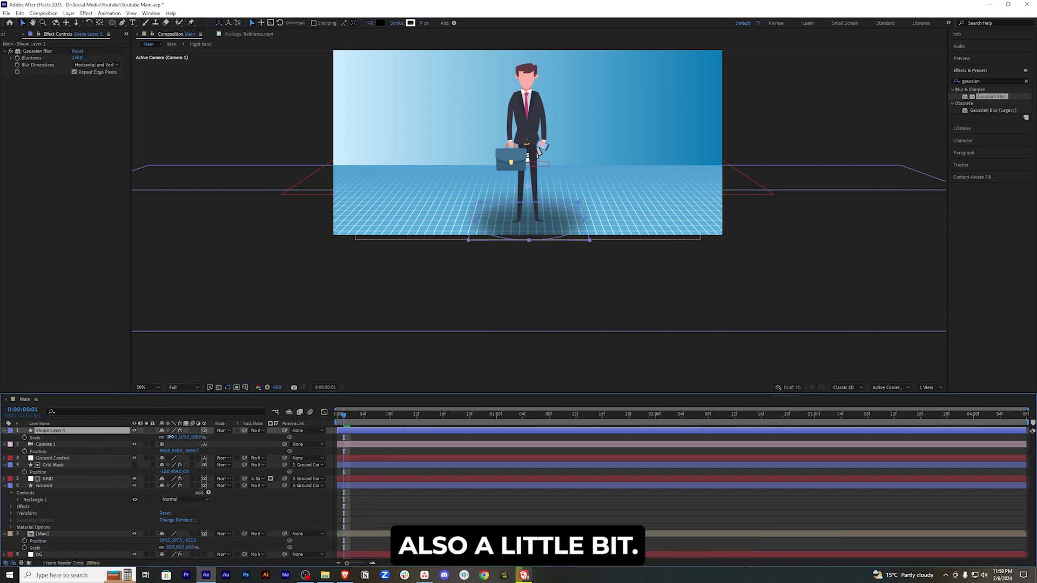
type("95")
key("Return")
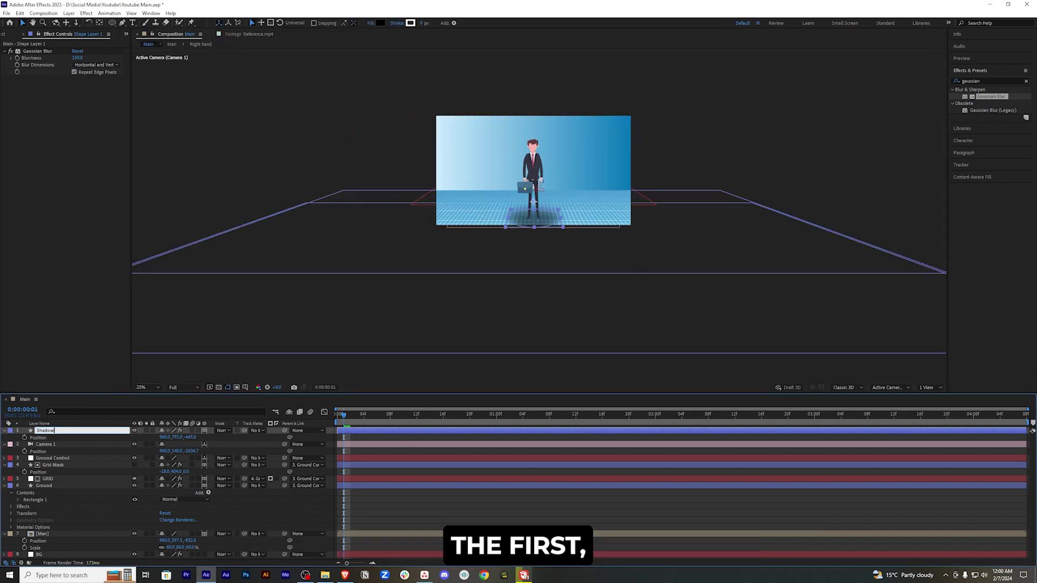
Step: Move the Shadow 1 layer between the GRID and Ground layers in the stack
left_click_drag(80, 432, 81, 488)
left_click_drag(81, 487, 81, 487)
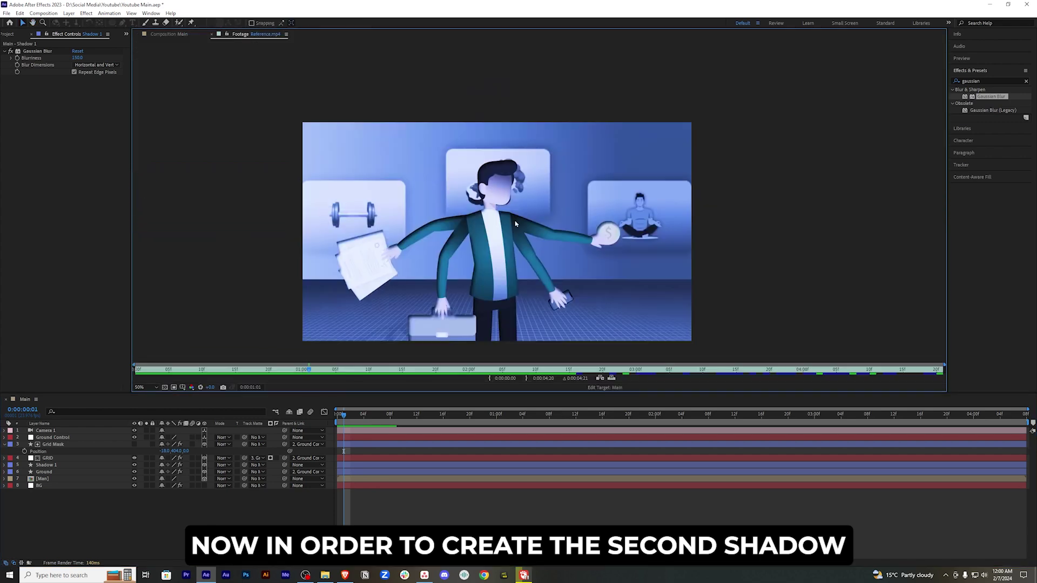
Step: Check the cast shadow in the reference footage, then duplicate the Man layer as Shadow2 directly above the Ground layer
left_click(689, 375)
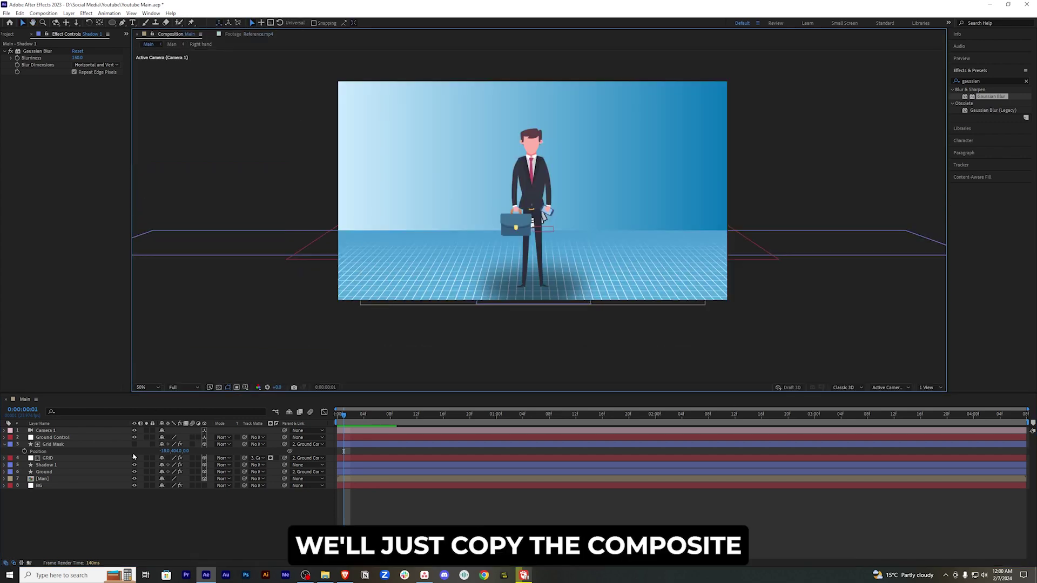
left_click(58, 480)
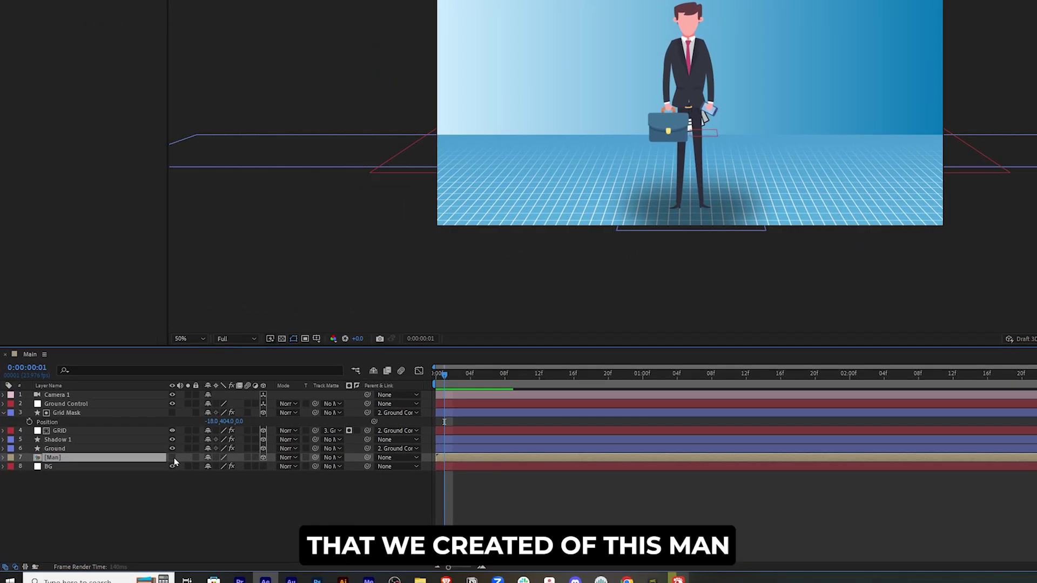
left_click(135, 479)
left_click(172, 457)
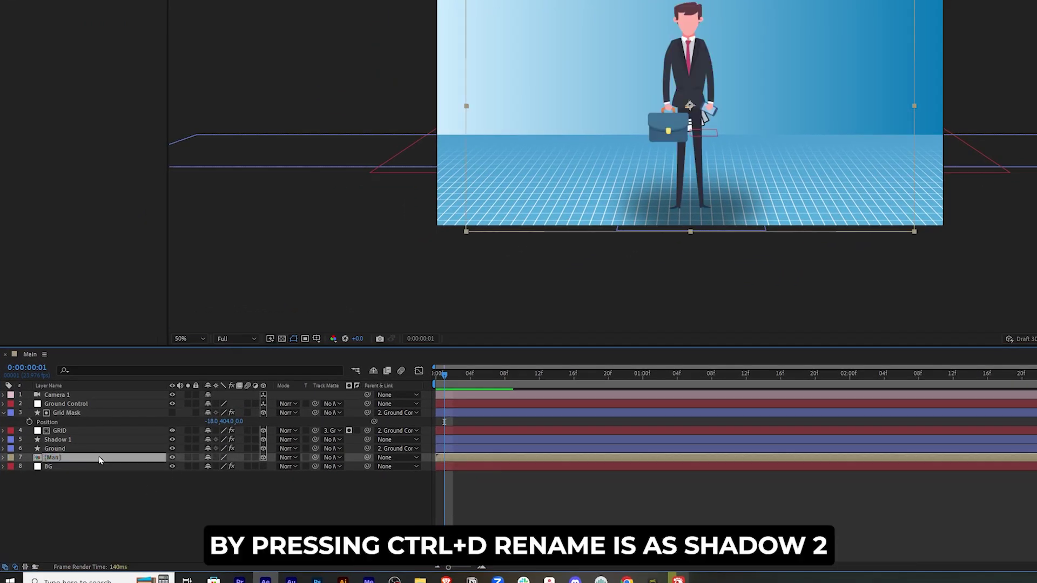
key("ctrl+d")
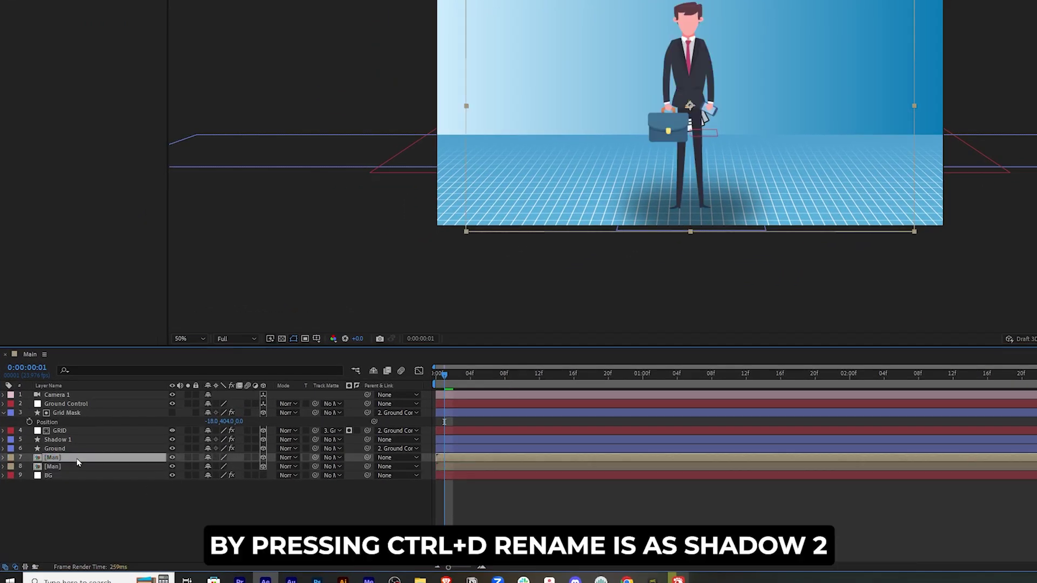
key("Return")
type("Shado")
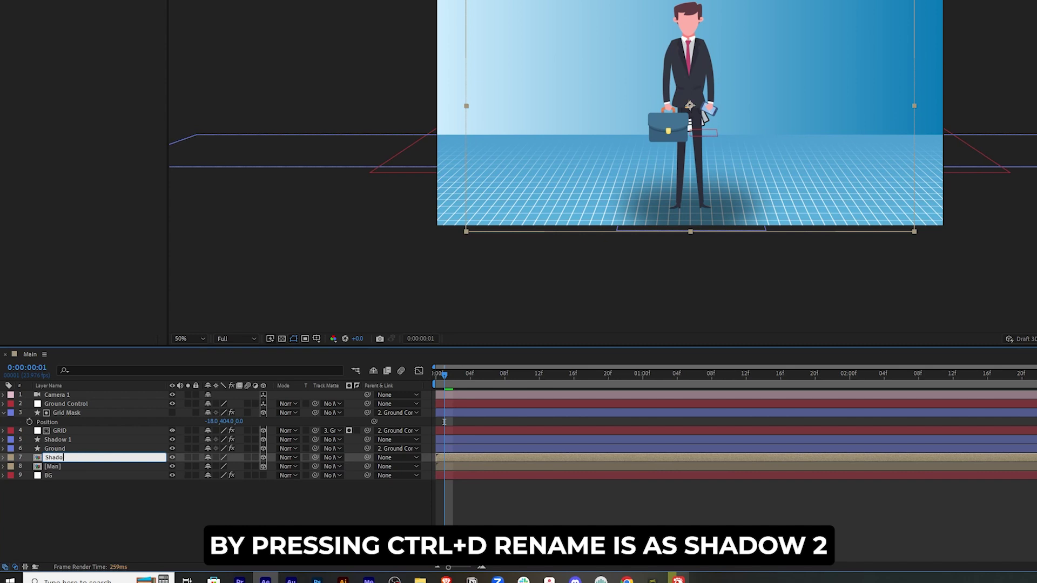
type("w2")
key("Return")
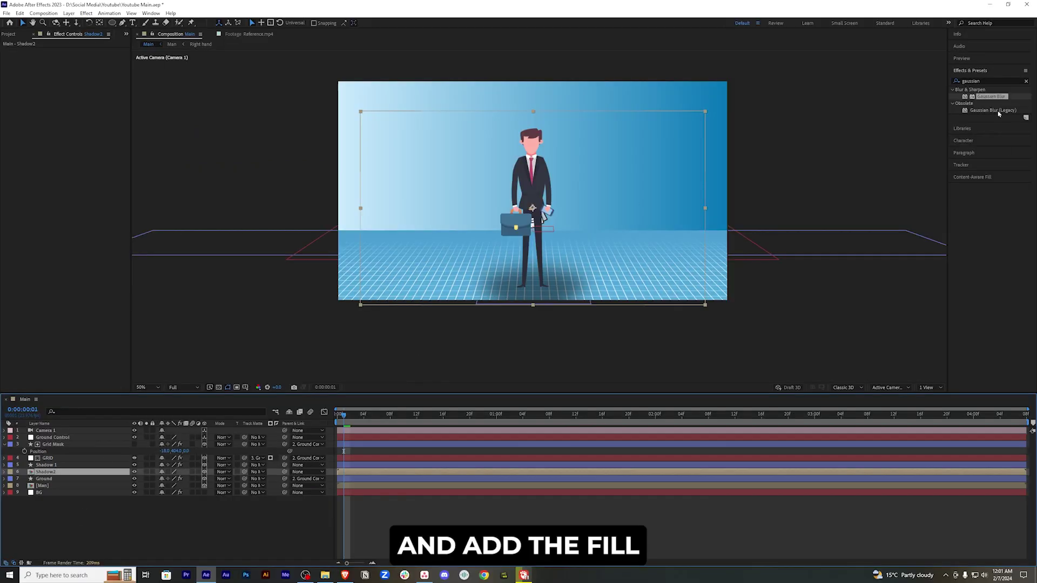
Step: Apply the Fill effect to the Shadow2 layer and set its color to black
left_click_drag(987, 81, 954, 85)
type("fill")
left_click_drag(979, 131, 59, 472)
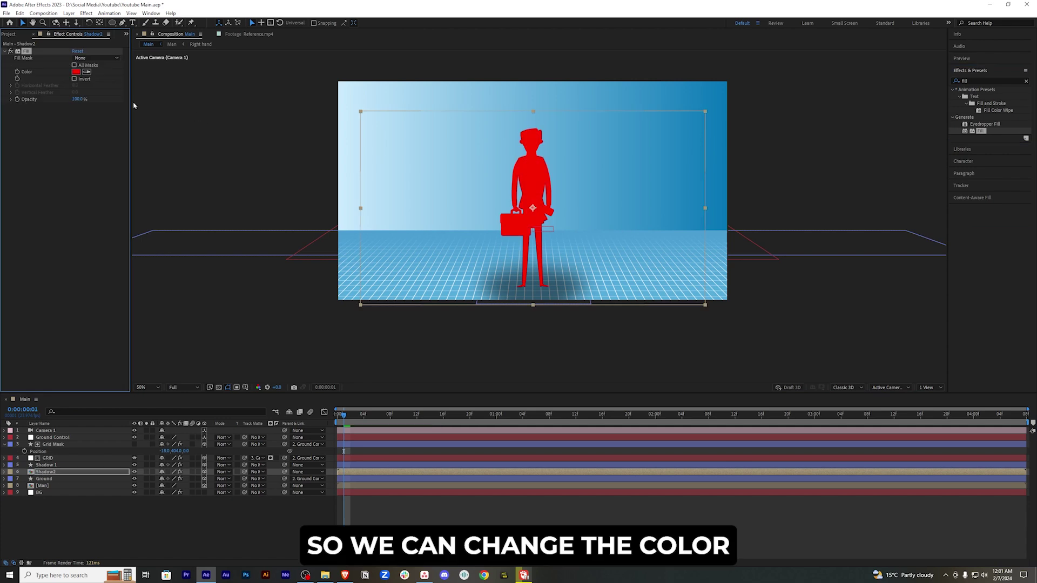
left_click(76, 72)
left_click(798, 321)
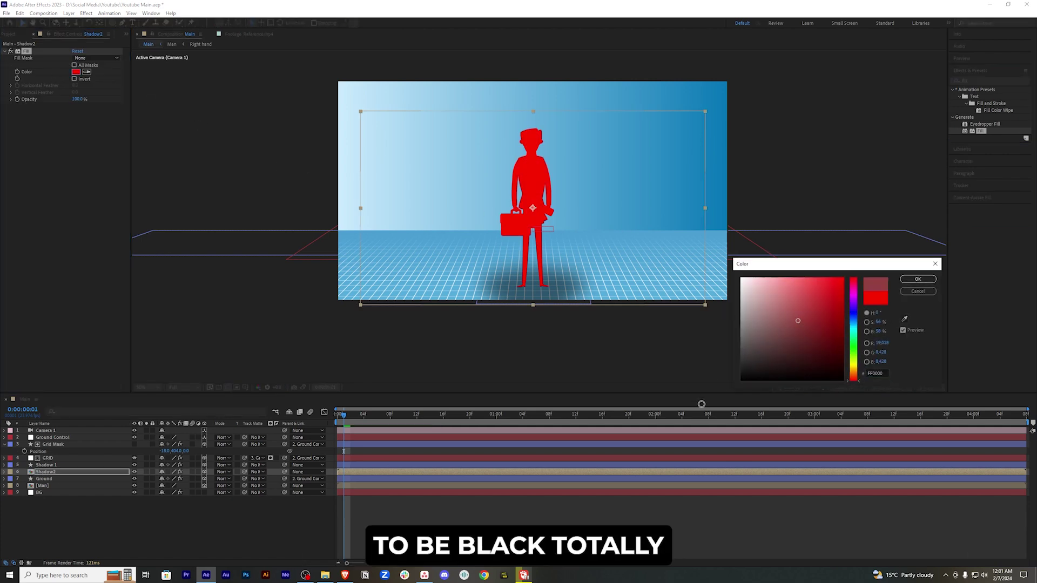
left_click(751, 373)
key("Return")
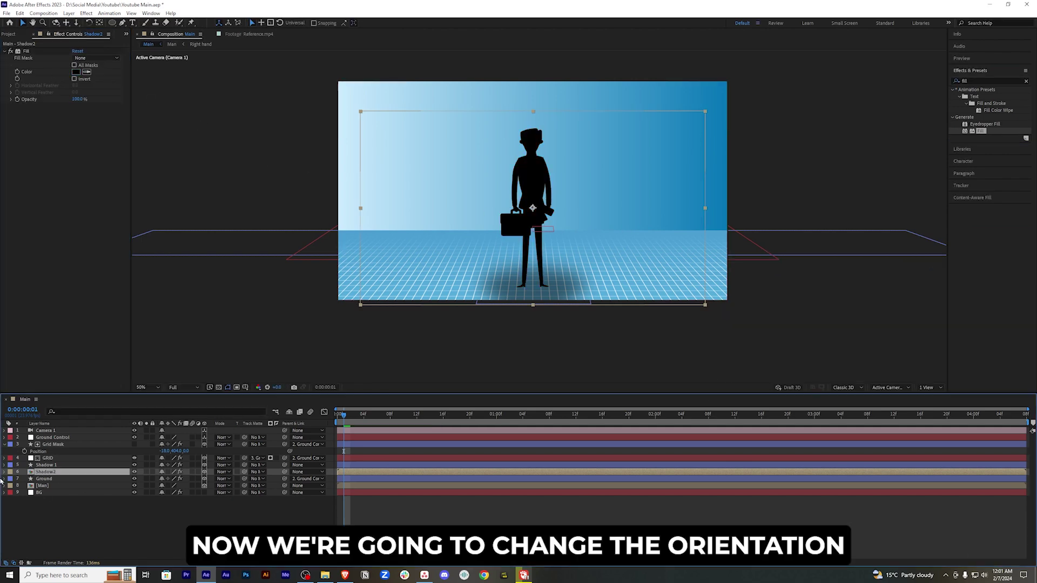
Step: Move the anchor point of the Shadow2 layer down to the man's feet
left_click(4, 472)
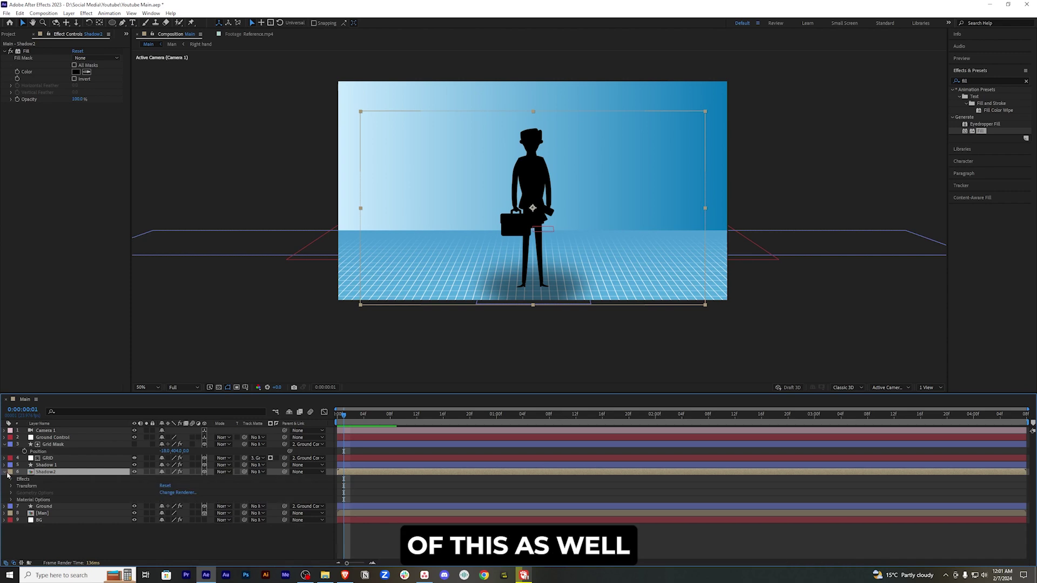
left_click(12, 486)
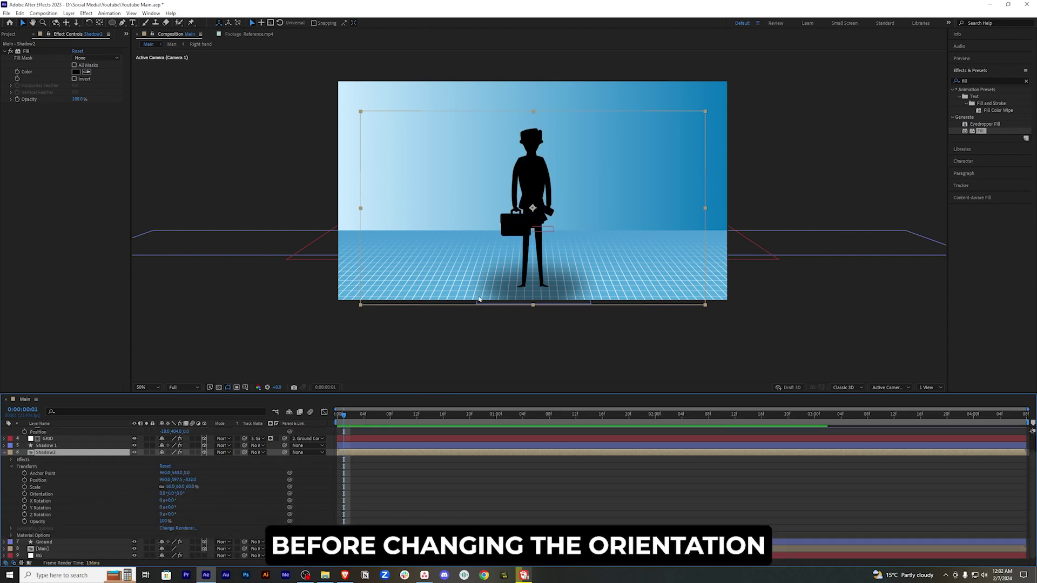
key("y")
left_click_drag(534, 219, 533, 288)
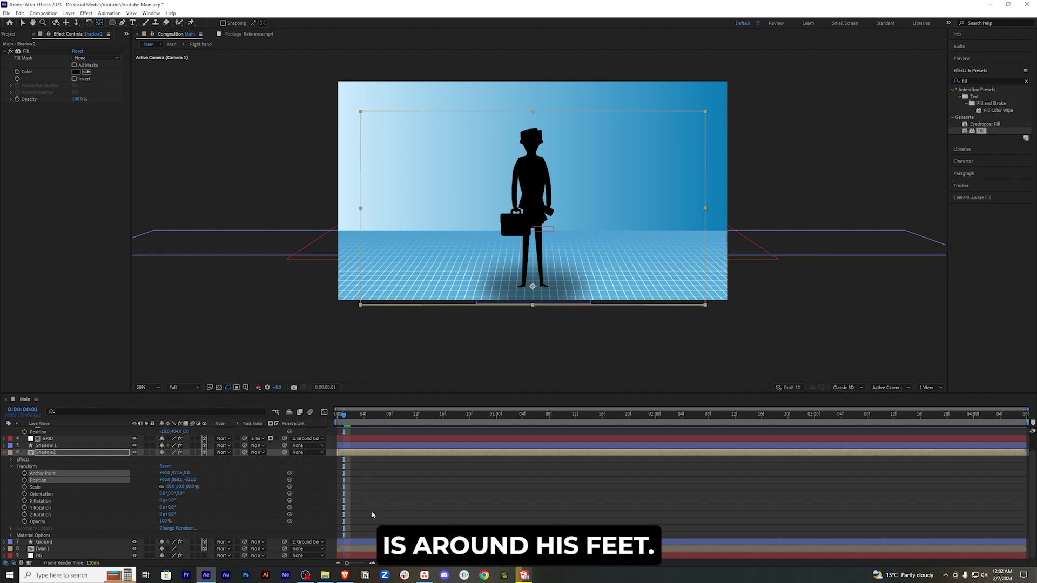
Step: Set the X orientation of the Shadow2 layer to 280° so it lies on the floor
left_click(154, 524)
left_click(163, 493)
type("280")
key("Return")
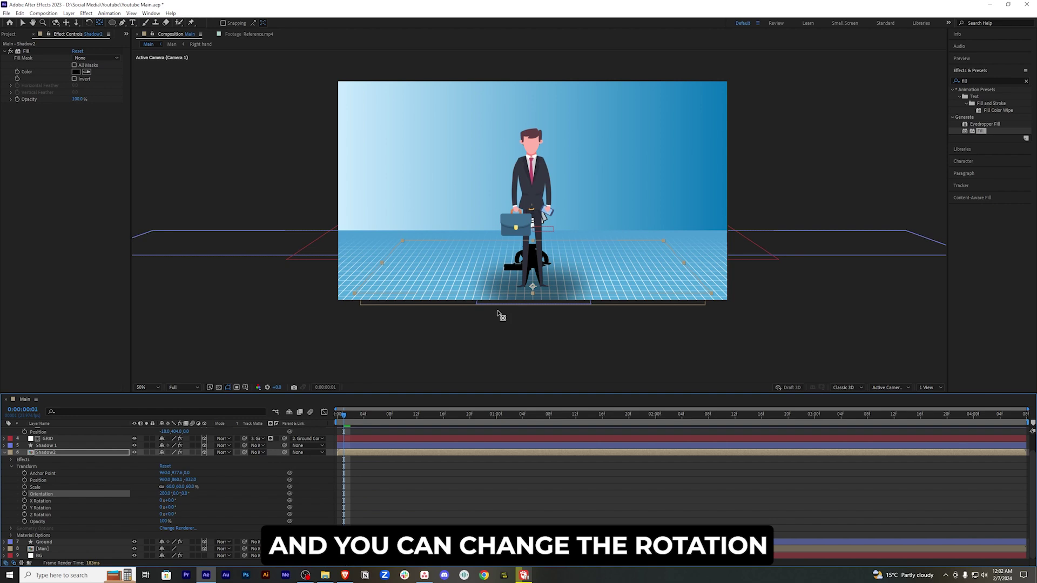
Step: Compare with the reference footage and set the Z rotation of Shadow2 to about -22°
left_click(234, 35)
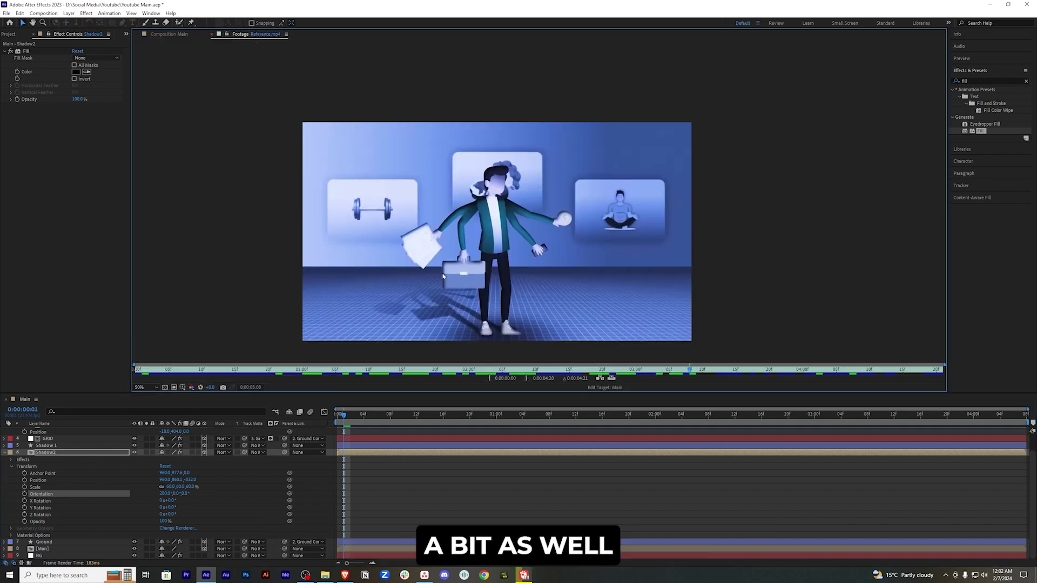
left_click(169, 34)
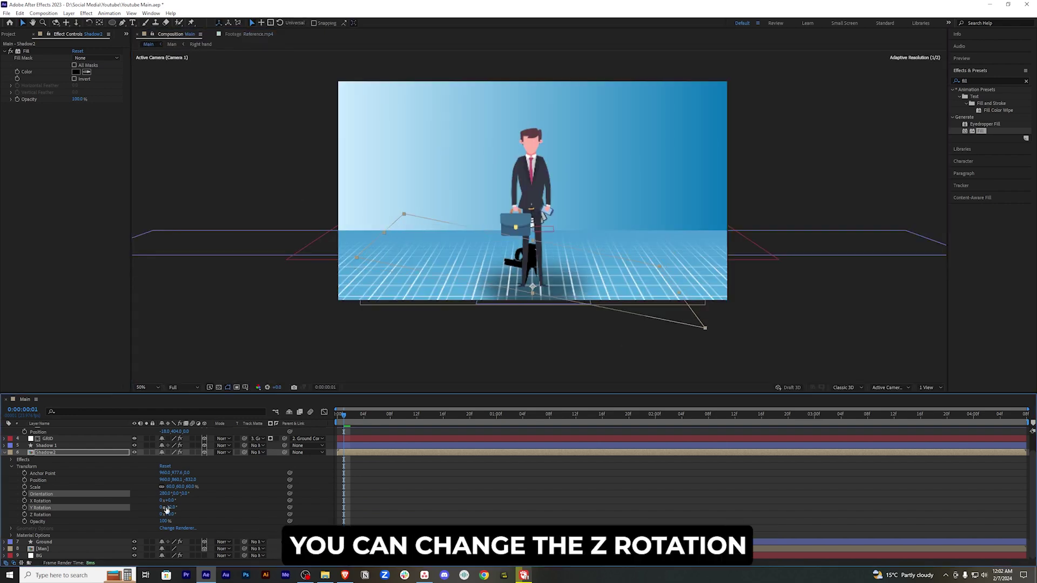
left_click_drag(172, 516, 164, 514)
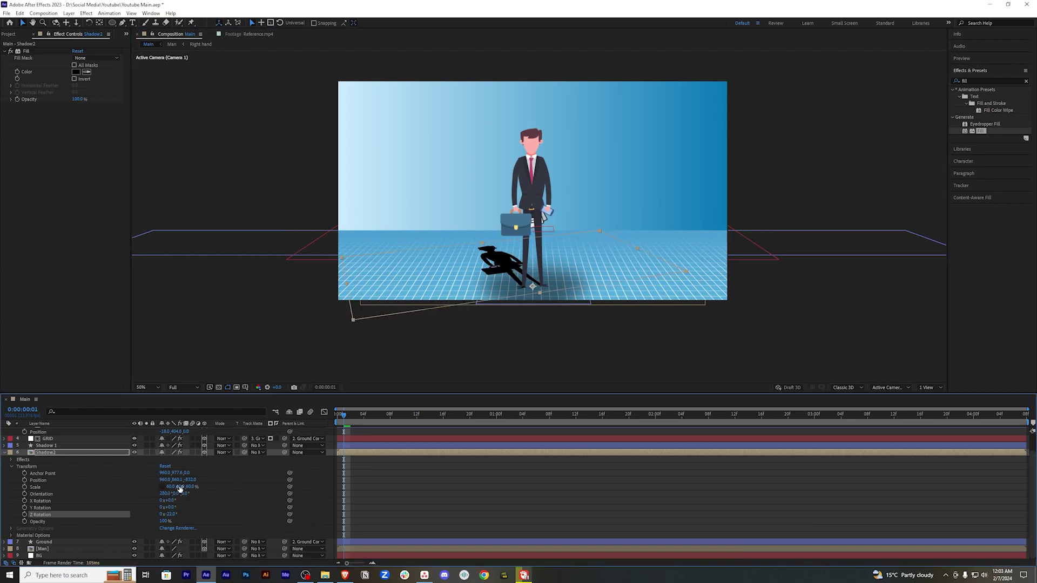
Step: With the scale proportions unlinked, stretch Shadow2 lengthwise to a Y scale of about 80%
left_click_drag(184, 489, 234, 496)
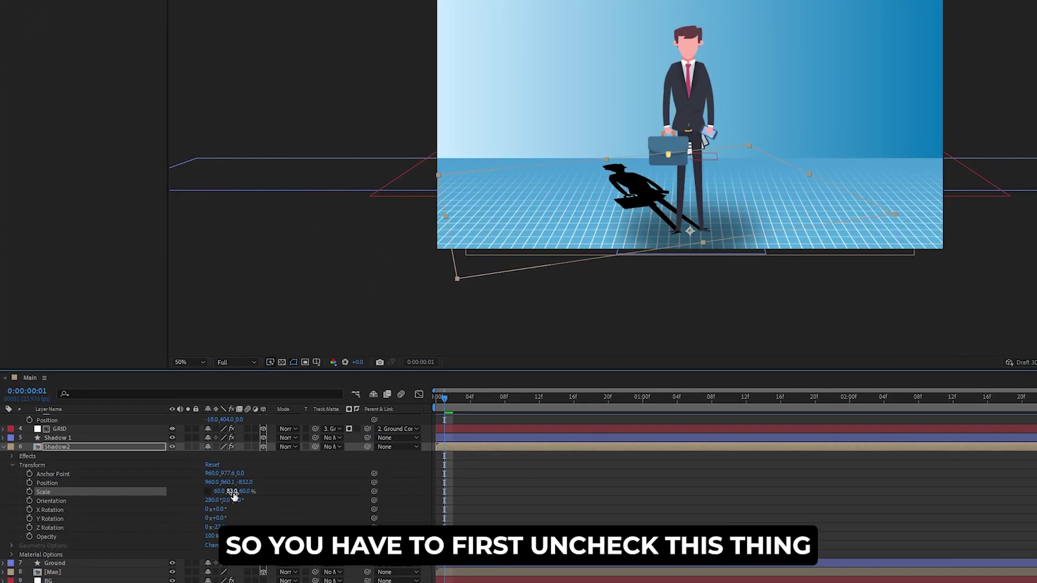
left_click(208, 491)
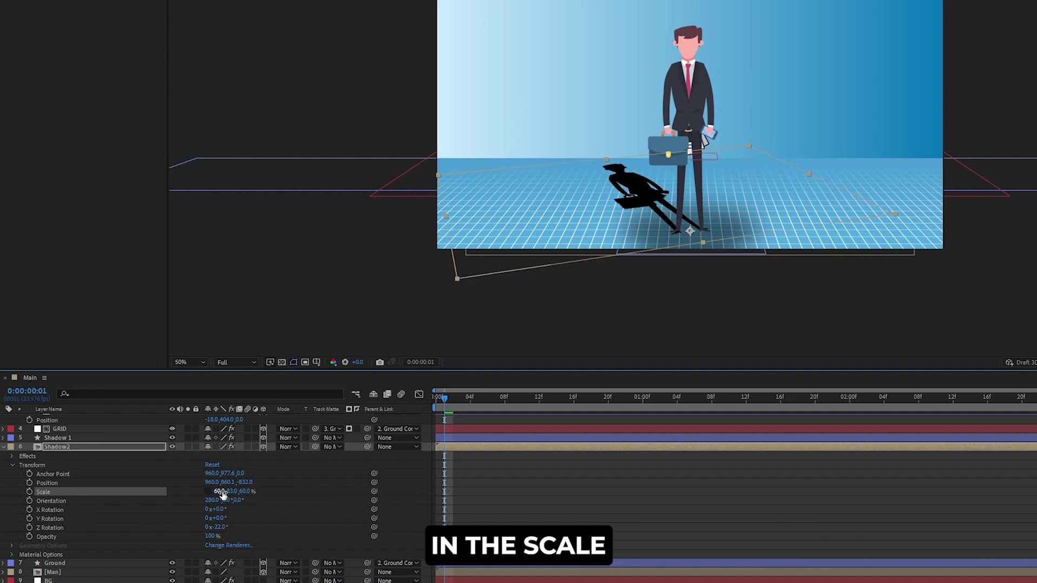
left_click_drag(230, 492, 229, 493)
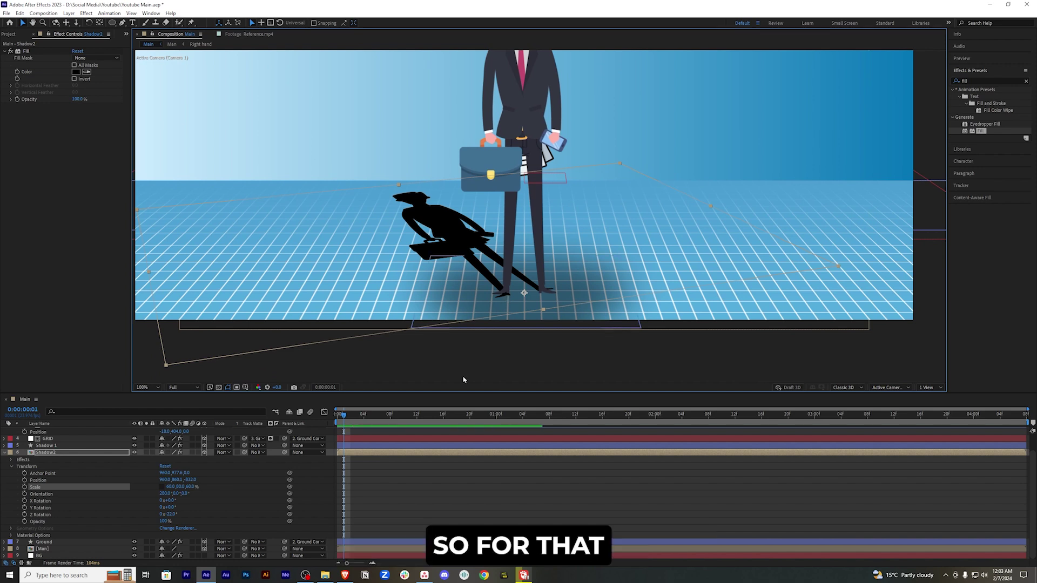
Step: Draw a small closed Pen tool mask on Shadow2 around the shadow's foot beside the man's front shoe
left_click(5, 452)
left_click(123, 23)
left_click(500, 293)
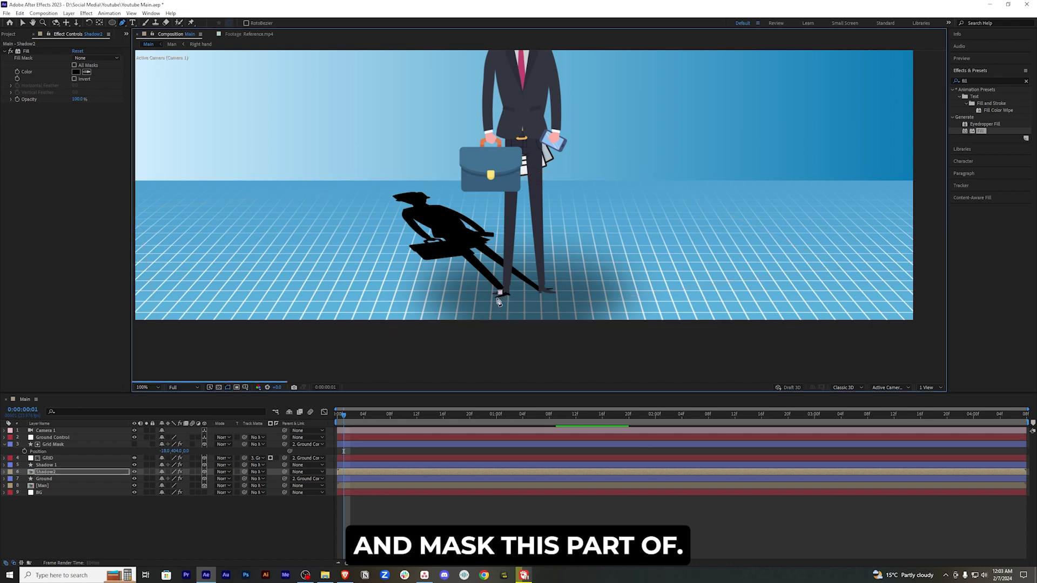
left_click(518, 296)
left_click(514, 288)
left_click(500, 292)
Step: Invert Mask 1 on Shadow2 so that only the masked foot area is hidden
left_click(5, 472)
scroll(434, 479, "down", 1)
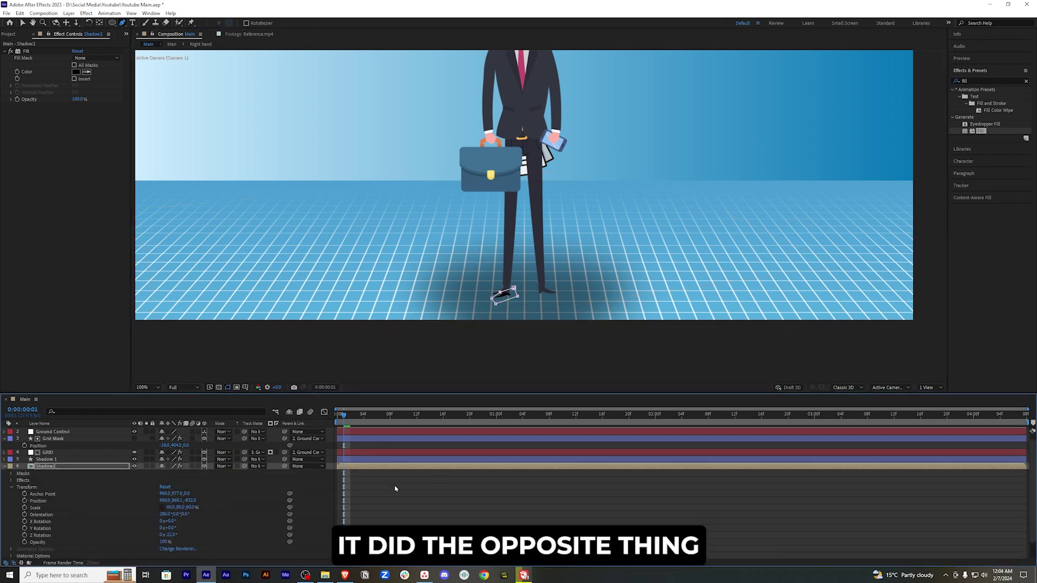
scroll(43, 484, "up", 1)
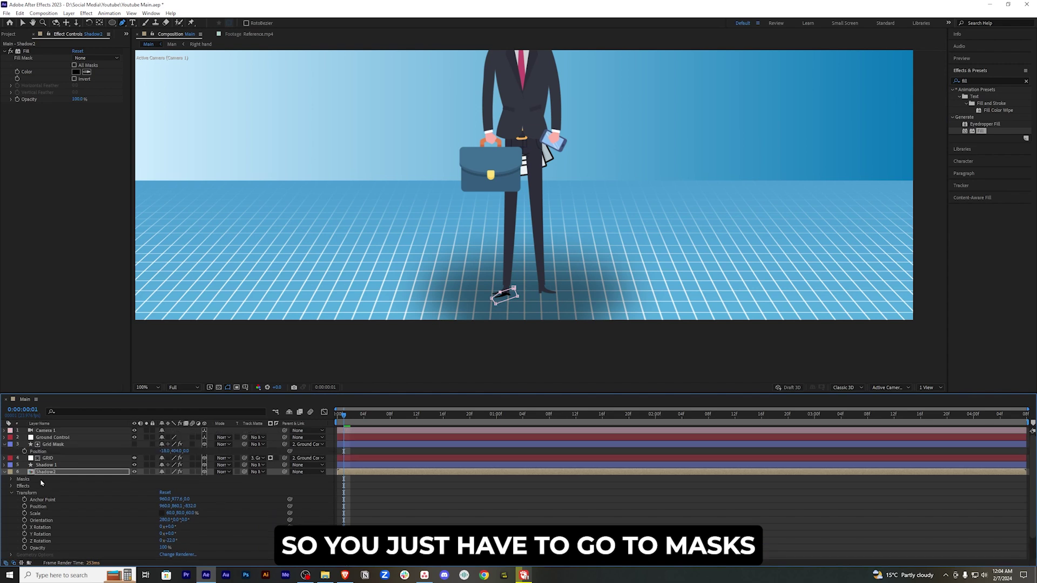
left_click(10, 480)
left_click(190, 486)
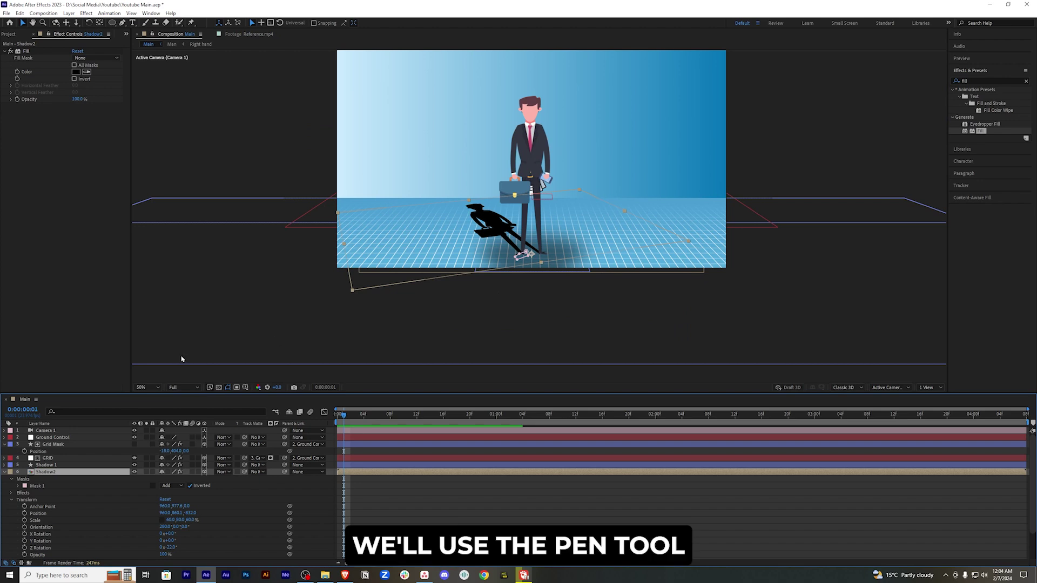
Step: Draw a second closed Pen tool mask on Shadow2 over the shadow's head and set Mask 2's mode to Subtract
key("g")
left_click(455, 221)
left_click(514, 209)
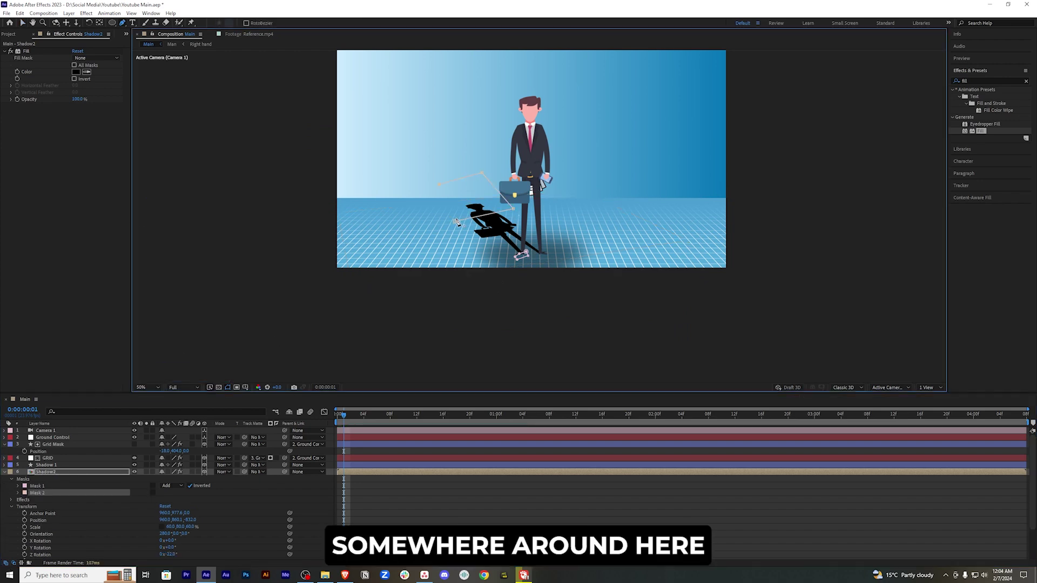
left_click(173, 493)
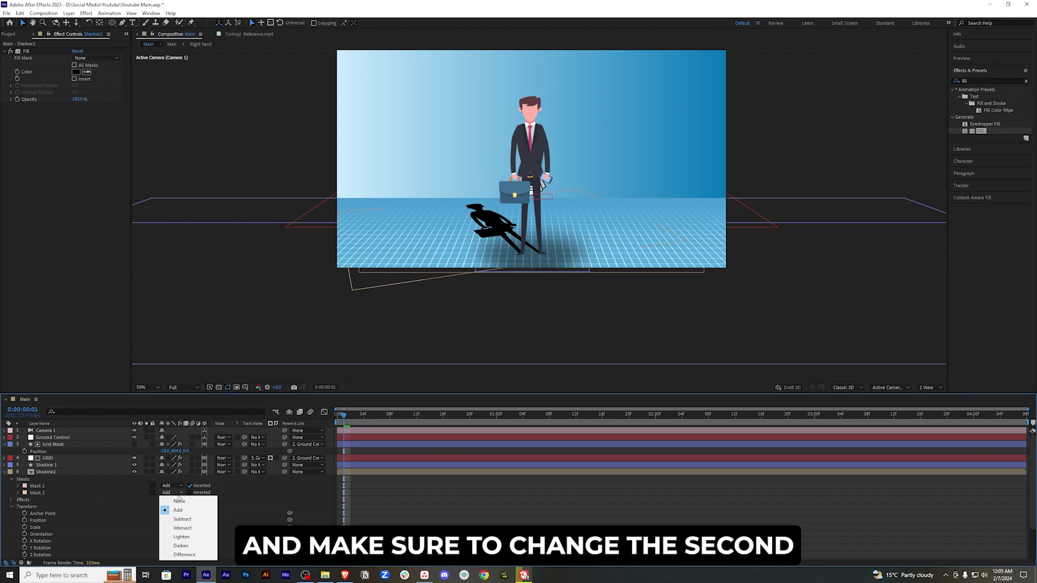
left_click(182, 518)
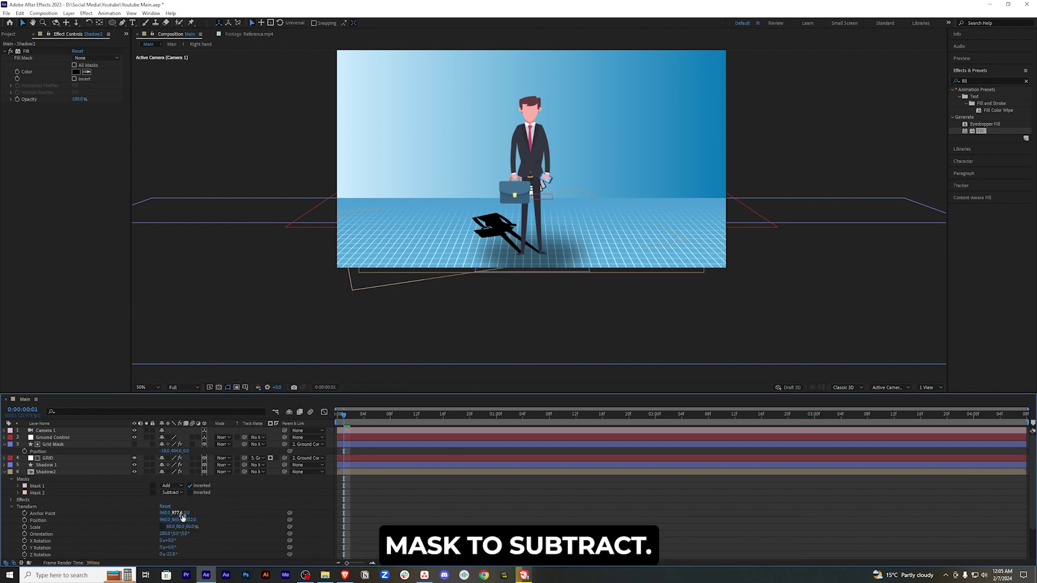
Step: Increase Mask 2's feather and expansion on Shadow2 so the far end of the shadow fades out softly
scroll(36, 470, "down", 2)
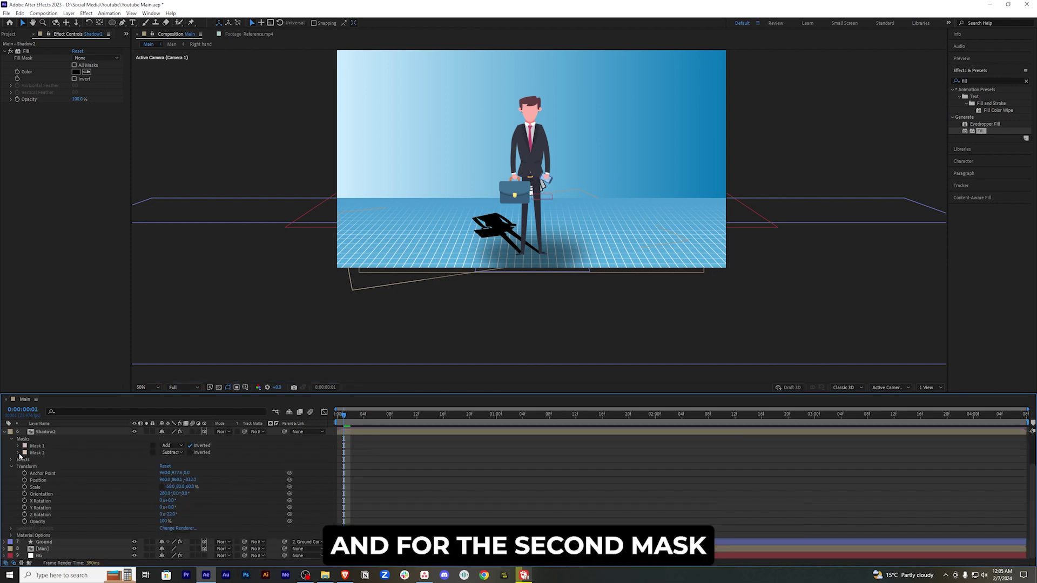
left_click(19, 453)
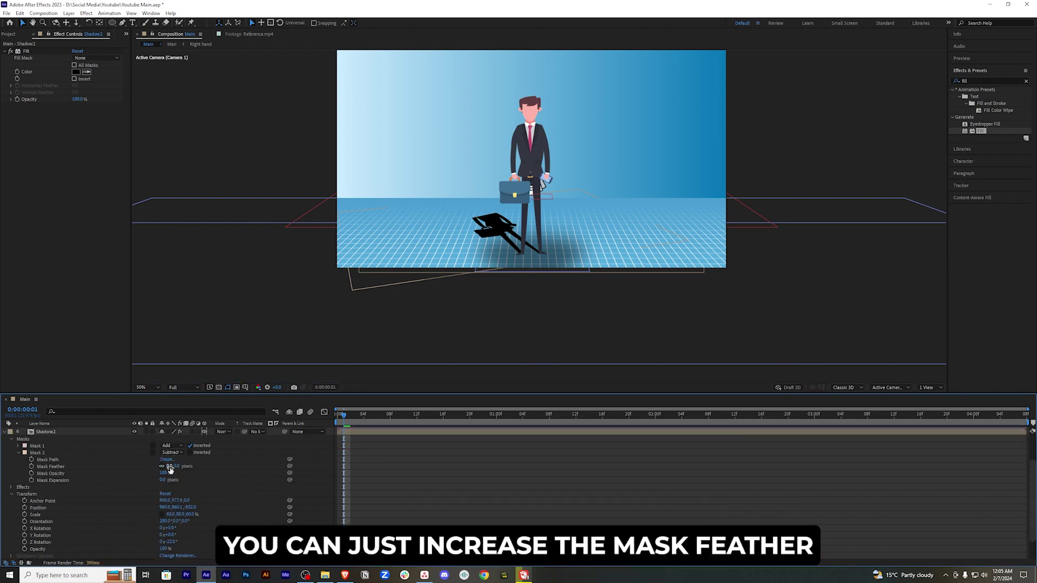
left_click_drag(172, 467, 331, 468)
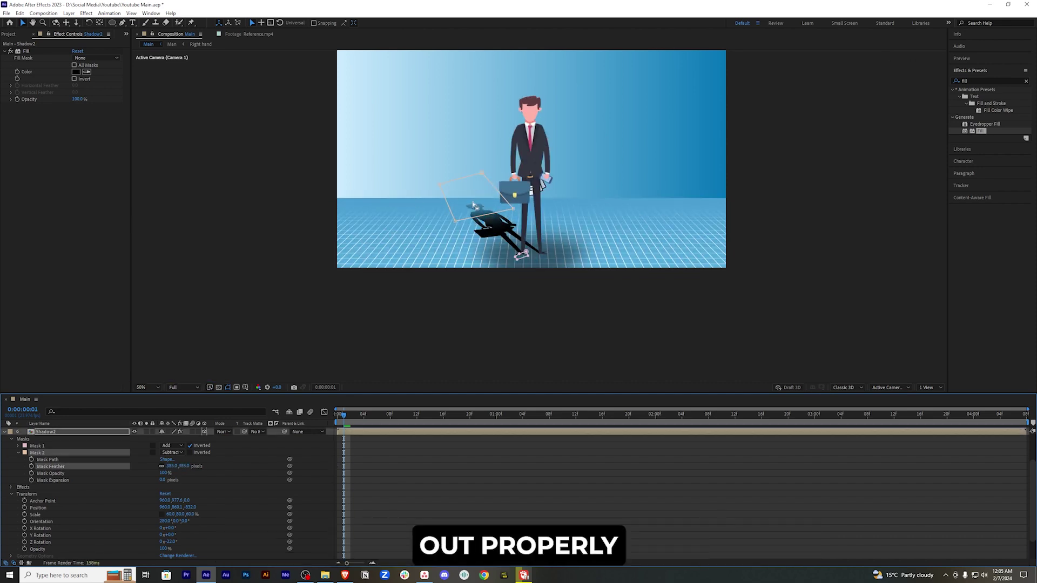
left_click_drag(162, 480, 187, 475)
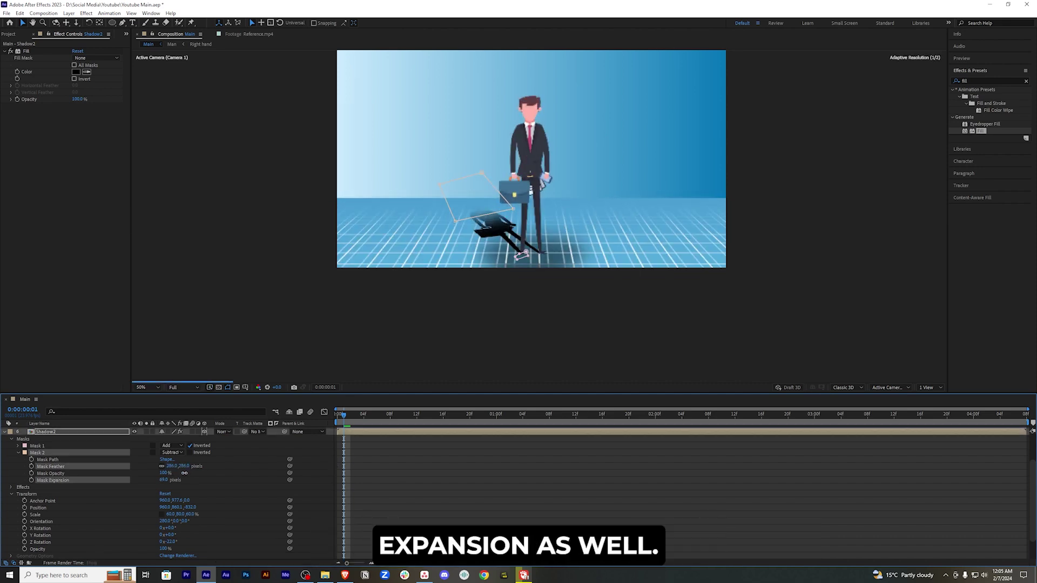
Step: Reshape Mask 2 on Shadow2 outward, set its feather to about 430 and expansion to about 83 pixels, and compare with the reference footage
key("p")
key("g")
left_click_drag(455, 223, 449, 228)
key("m")
key("m")
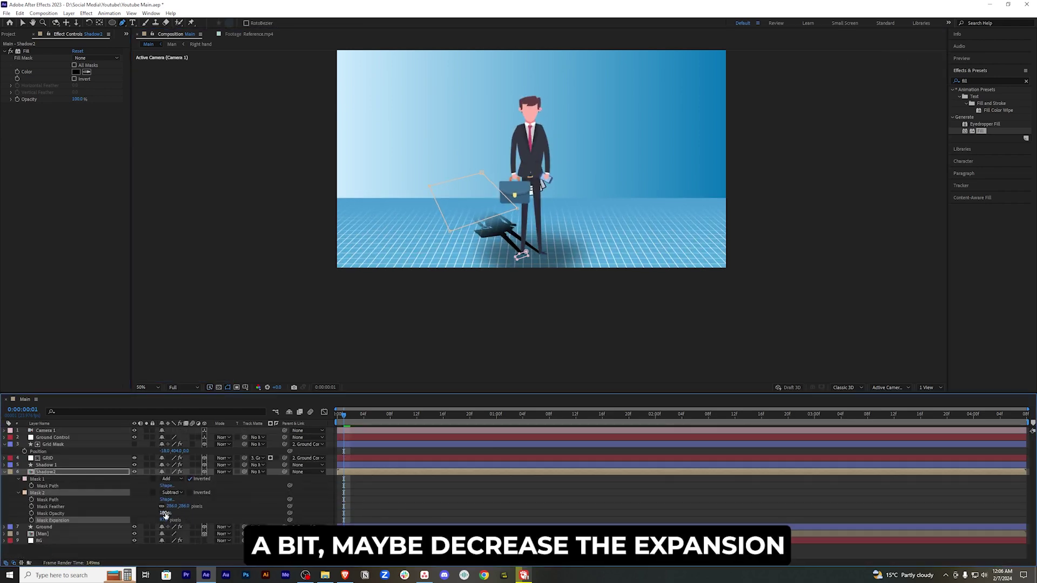
left_click_drag(162, 520, 227, 508)
left_click_drag(162, 520, 176, 521)
left_click(263, 34)
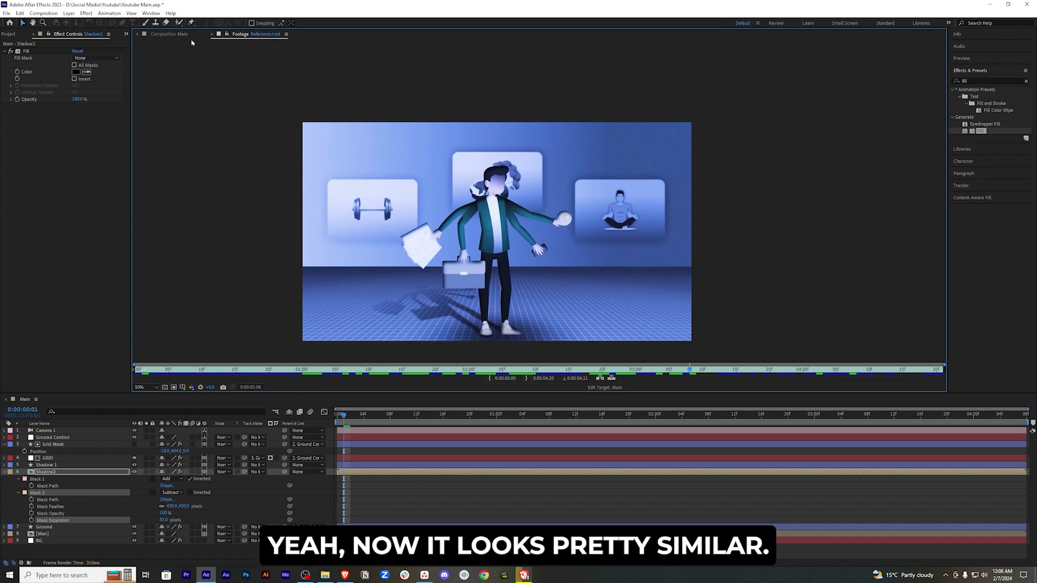
left_click(172, 35)
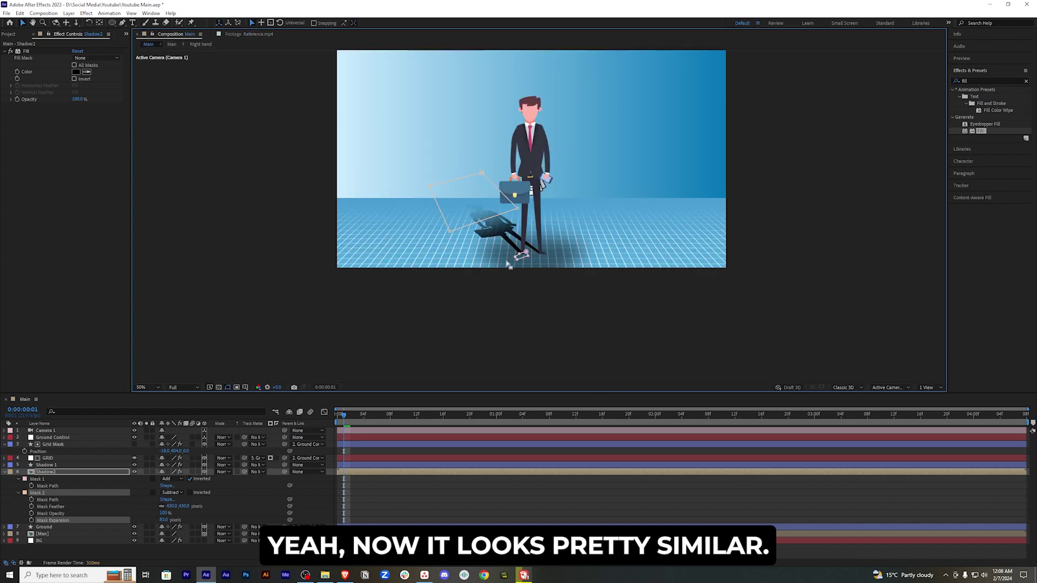
Step: Set the opacity of the Shadow2 layer to 60%
left_click(4, 473)
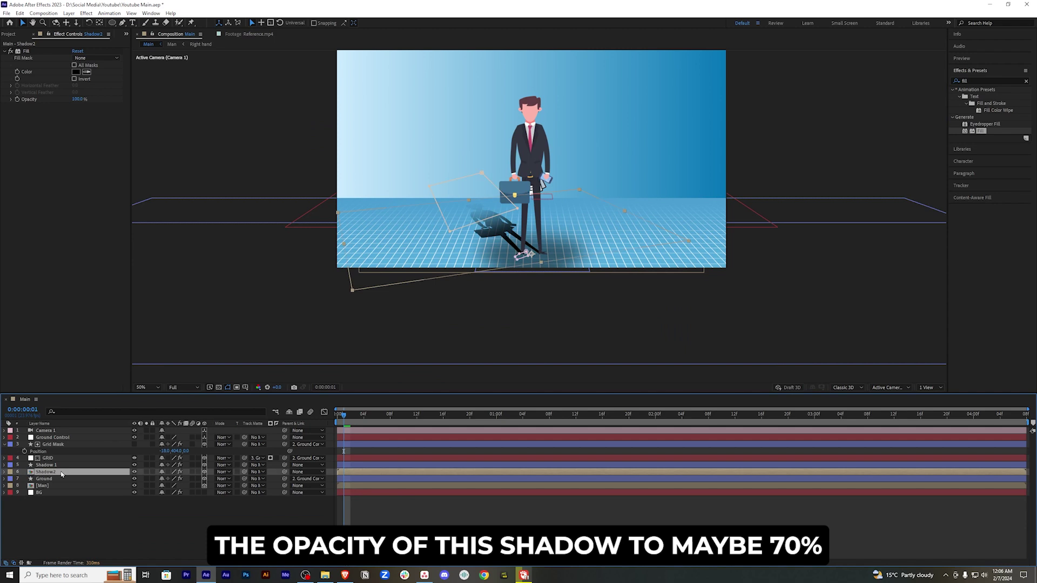
key("t")
left_click(166, 480)
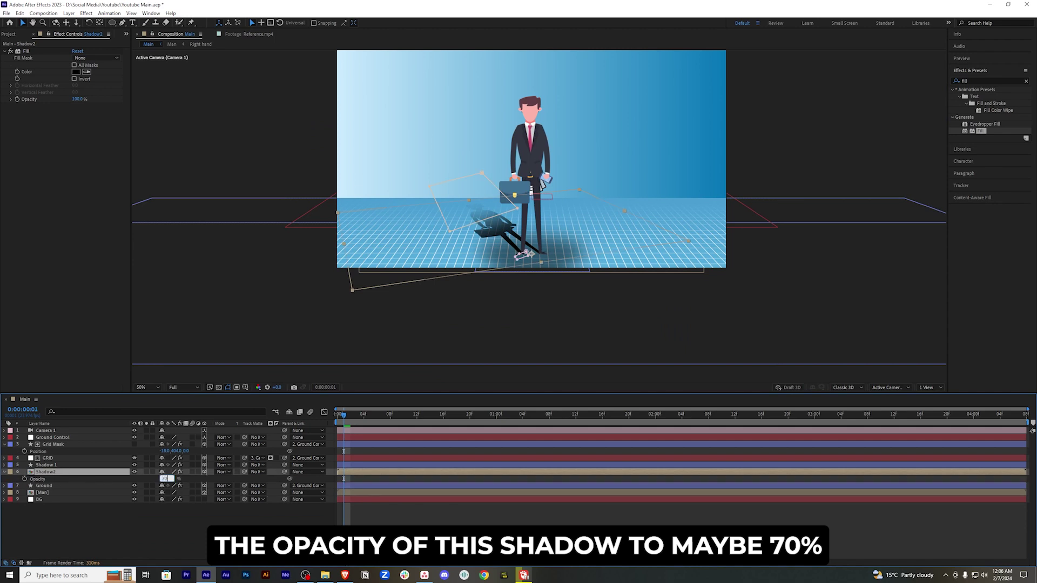
key("Return")
left_click(164, 479)
type("66")
key("Return")
left_click(165, 481)
type("60")
key("Return")
Step: Preview to about 0:00:02:05 and move Mask 2's four corner points outward on Shadow2 to cover the raised arms' shadows
key("space")
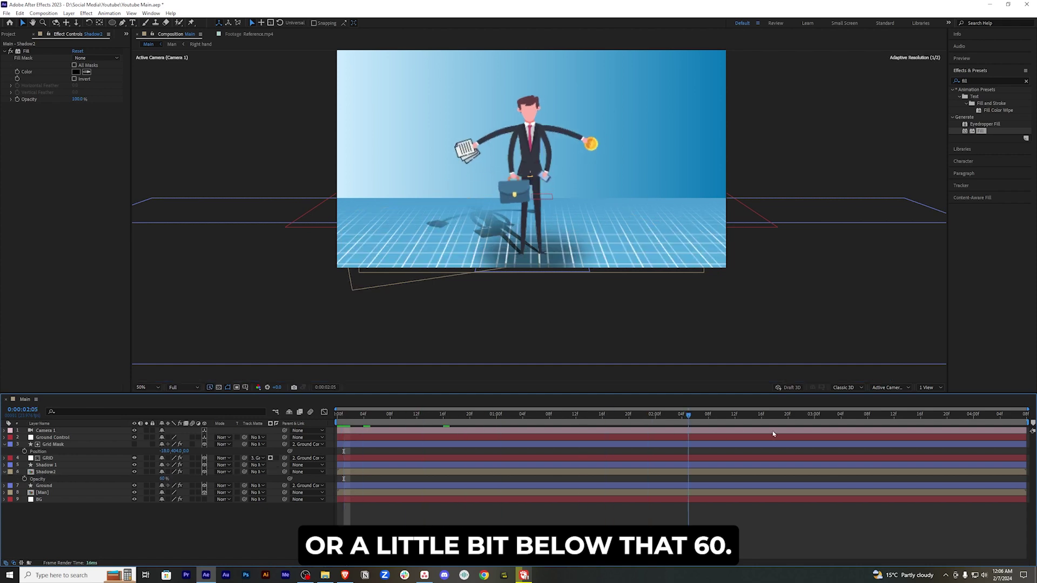
key("space")
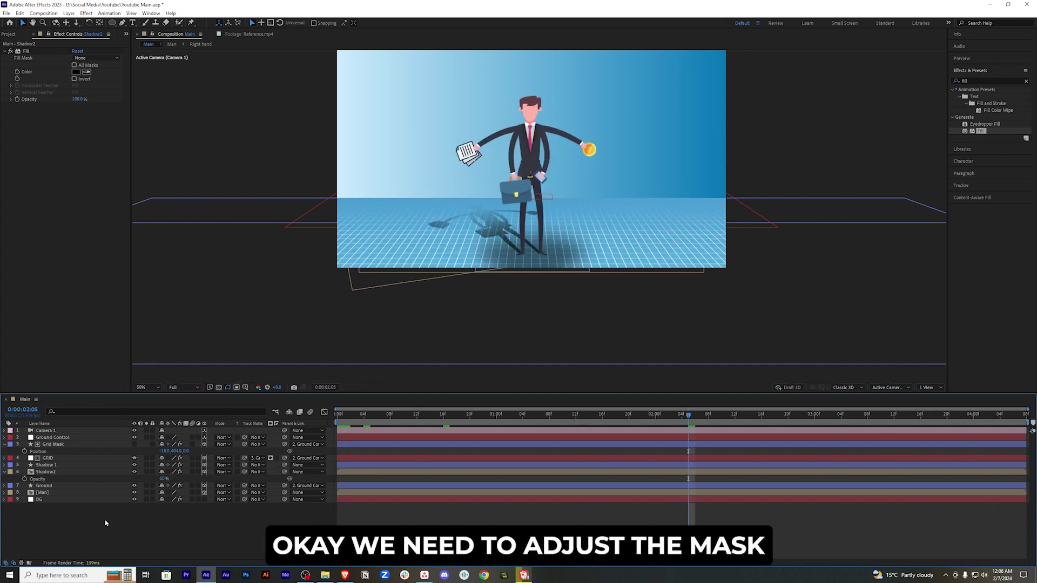
left_click(82, 473)
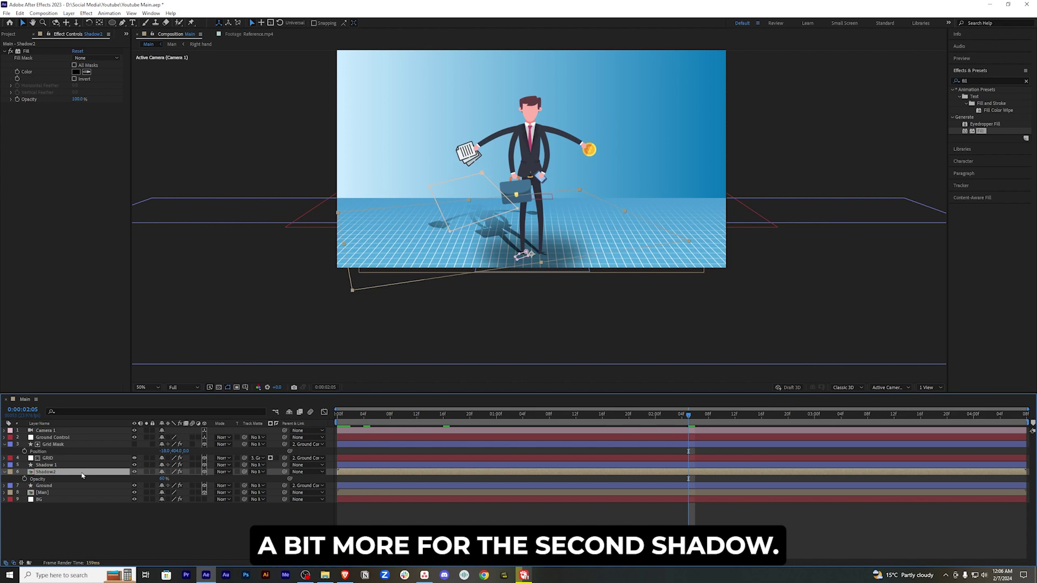
key("g")
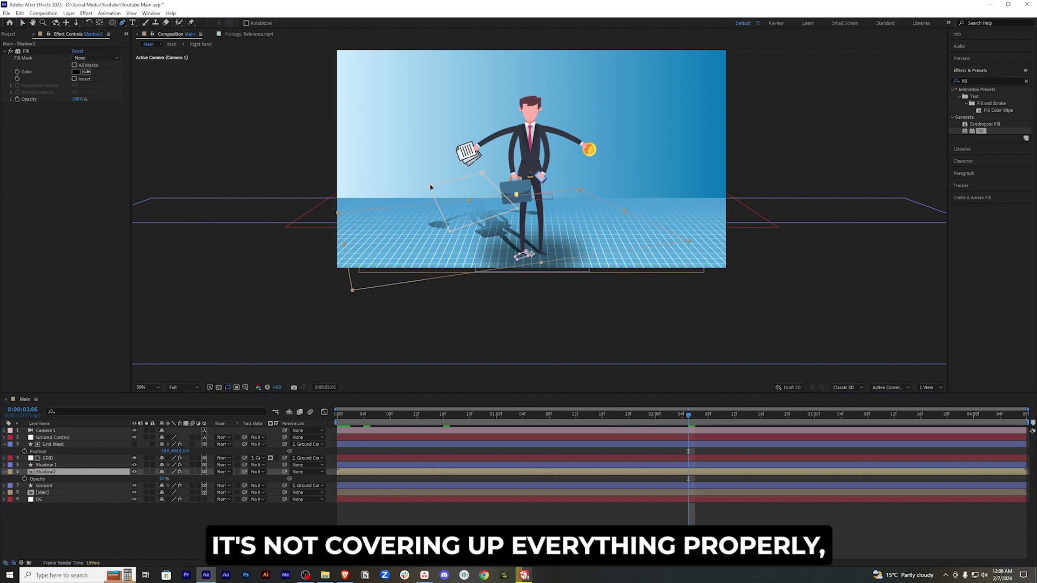
left_click_drag(429, 188, 402, 187)
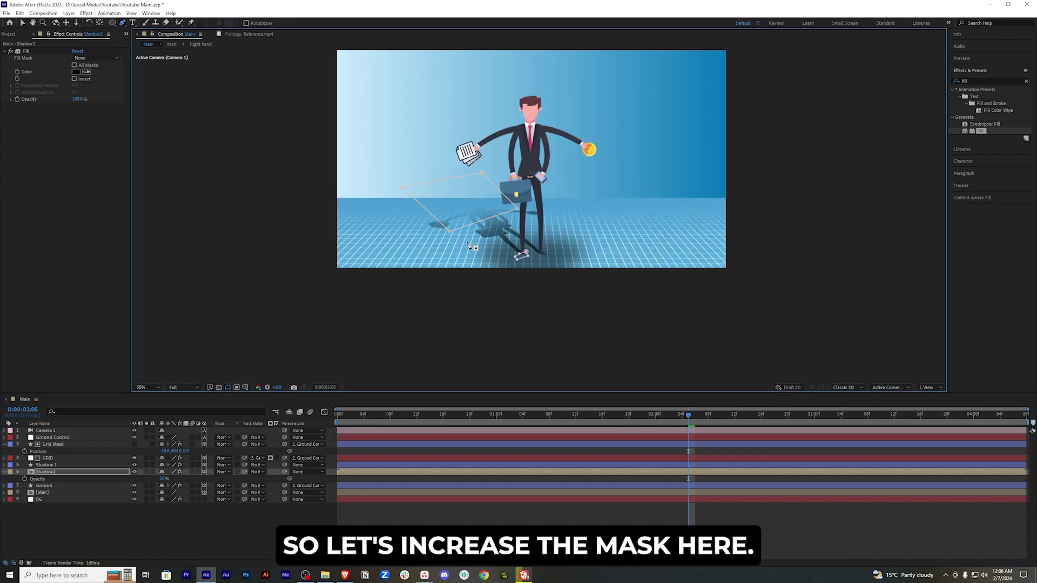
left_click_drag(450, 232, 425, 231)
left_click_drag(518, 208, 568, 201)
left_click_drag(482, 173, 546, 155)
left_click_drag(403, 188, 389, 188)
left_click_drag(425, 231, 386, 239)
left_click_drag(567, 201, 582, 199)
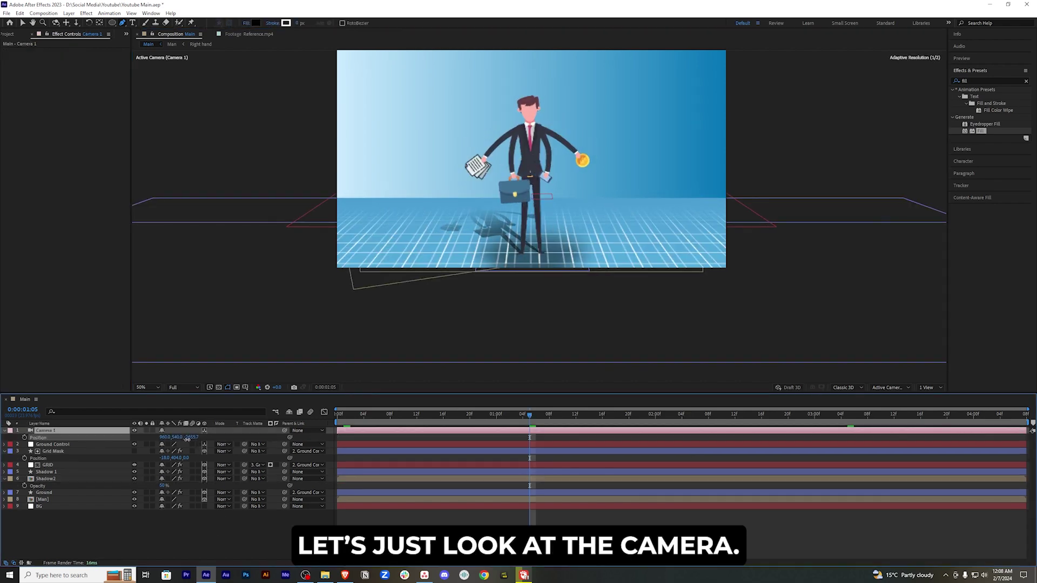
Step: Test the camera's Z position and scrub through the Main composition and the reference footage to check the movement
left_click_drag(183, 437, 183, 434)
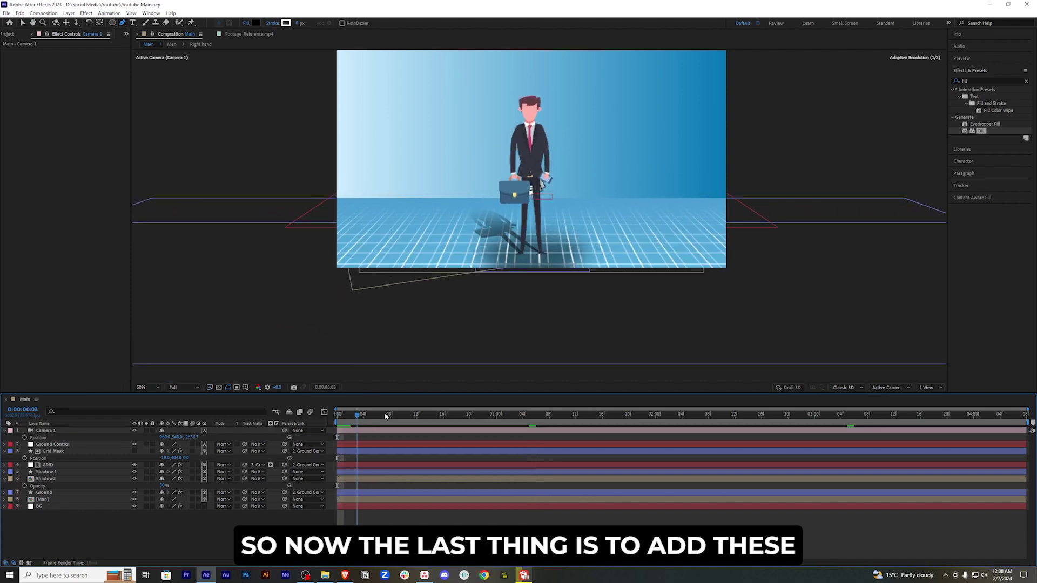
left_click_drag(550, 415, 940, 416)
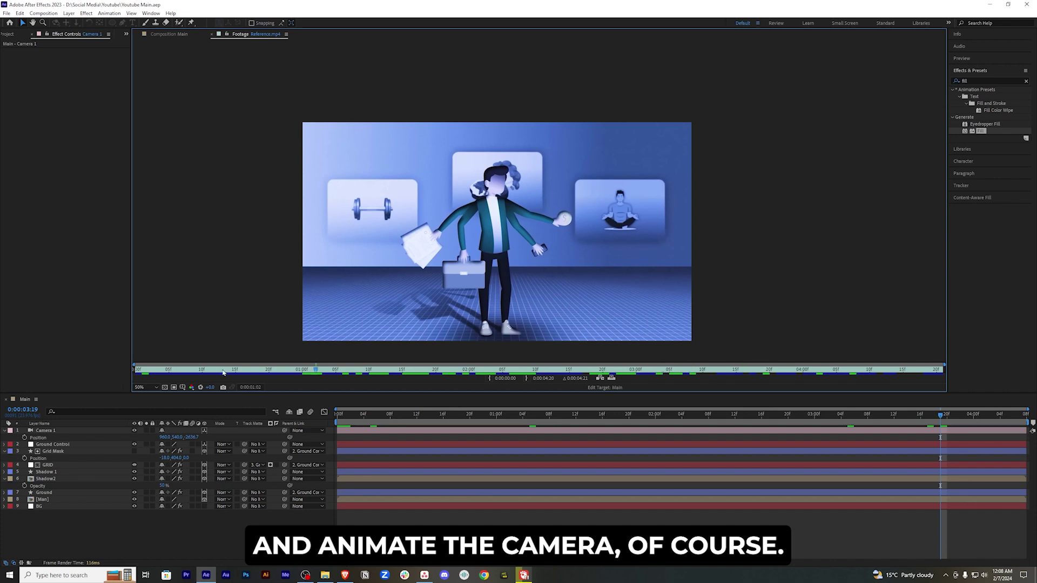
left_click_drag(322, 373, 737, 373)
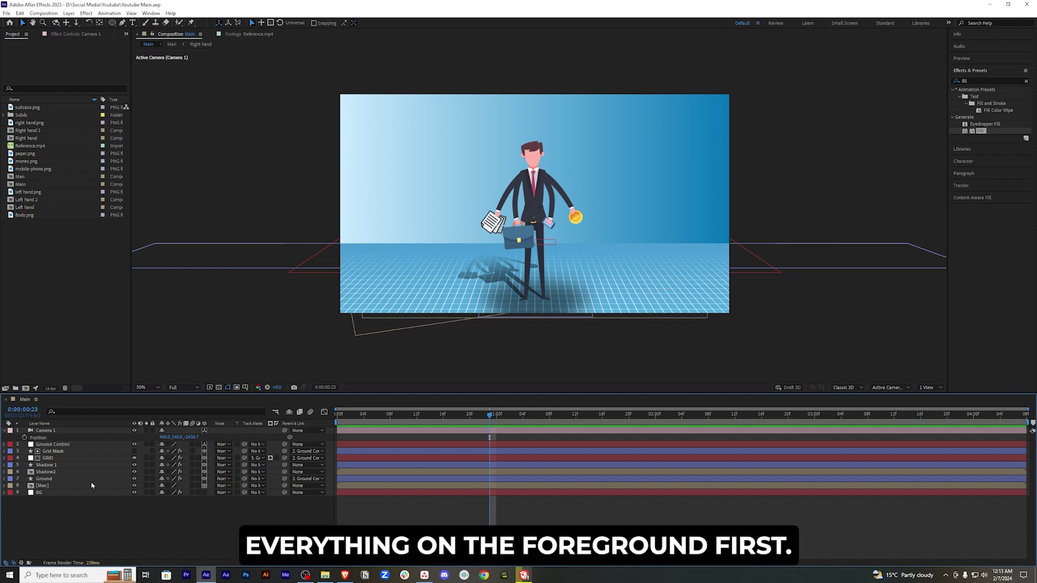
Step: Hide the Man, Shadow2 and Shadow 1 layers in the Main composition
left_click(134, 486)
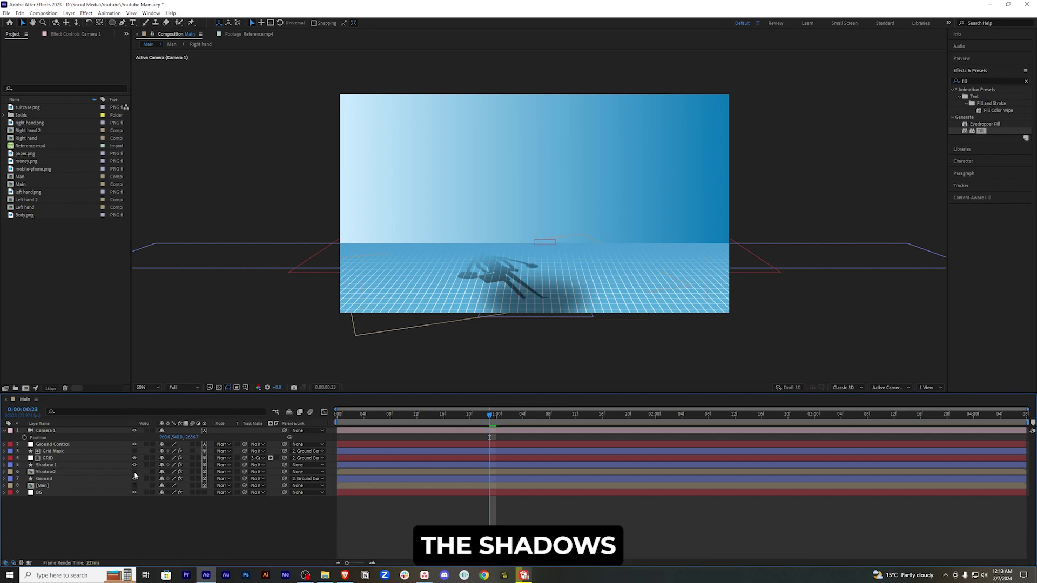
left_click(134, 472)
left_click(134, 465)
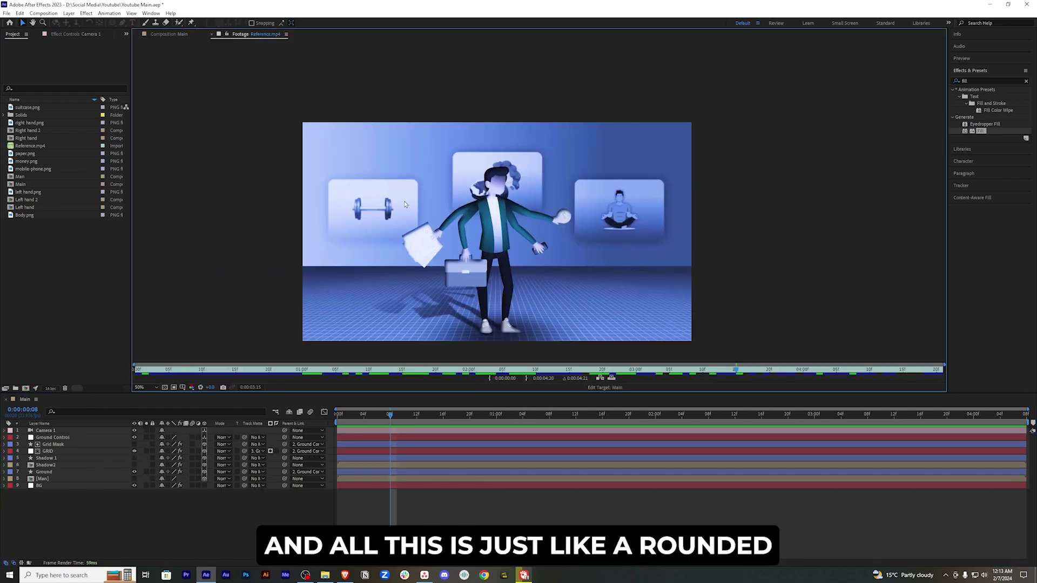
Step: Draw a black rounded rectangle without a stroke on the left part of the background wall in the Main composition
left_click(174, 35)
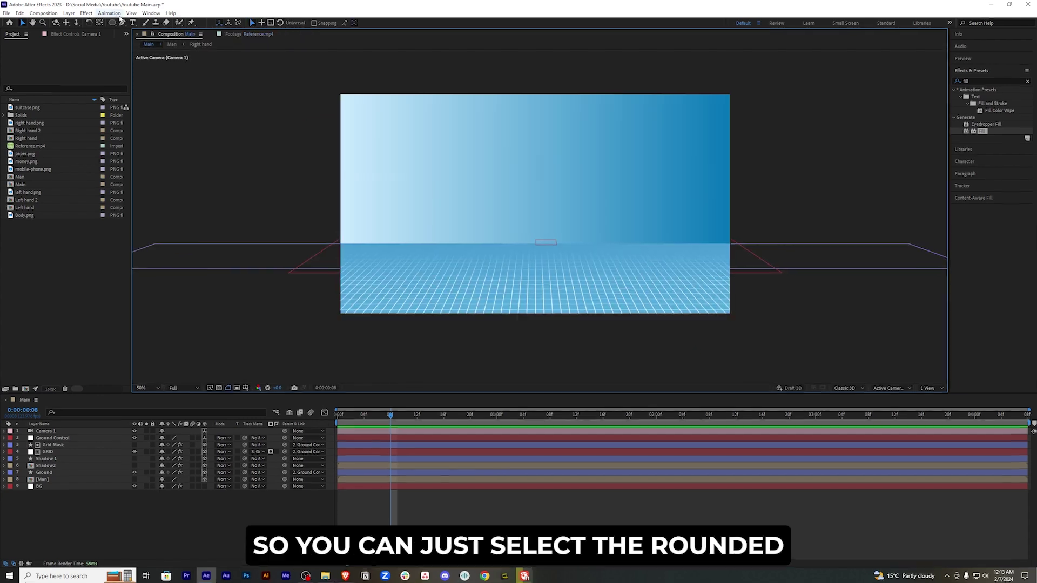
left_click(112, 23)
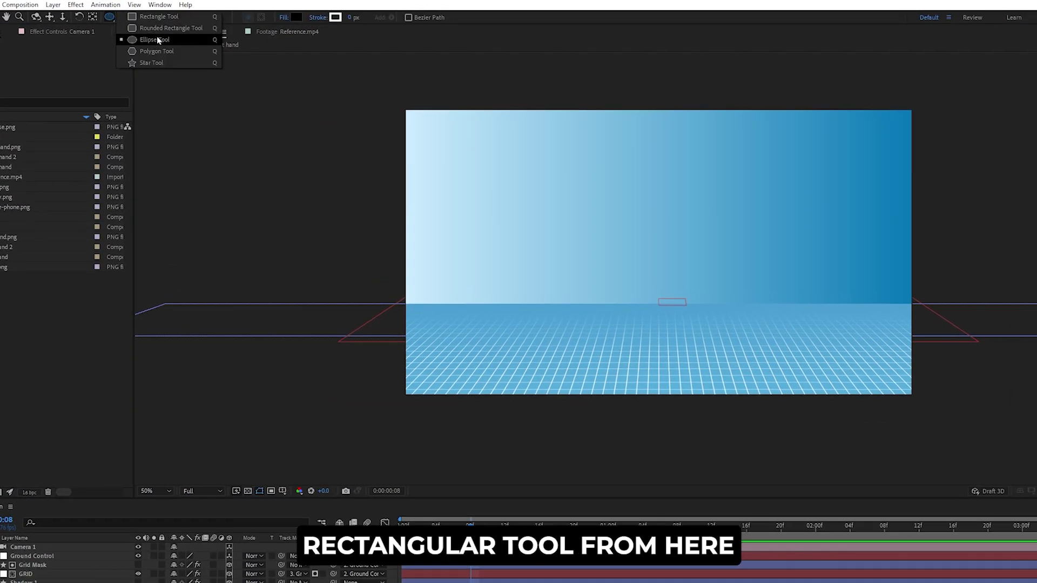
left_click(157, 17)
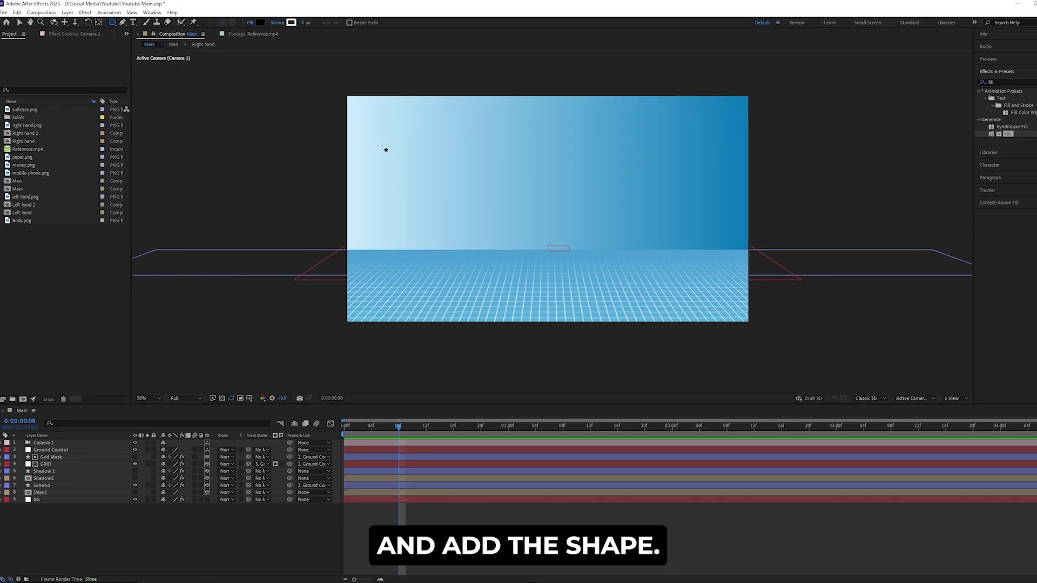
left_click_drag(379, 145, 458, 193)
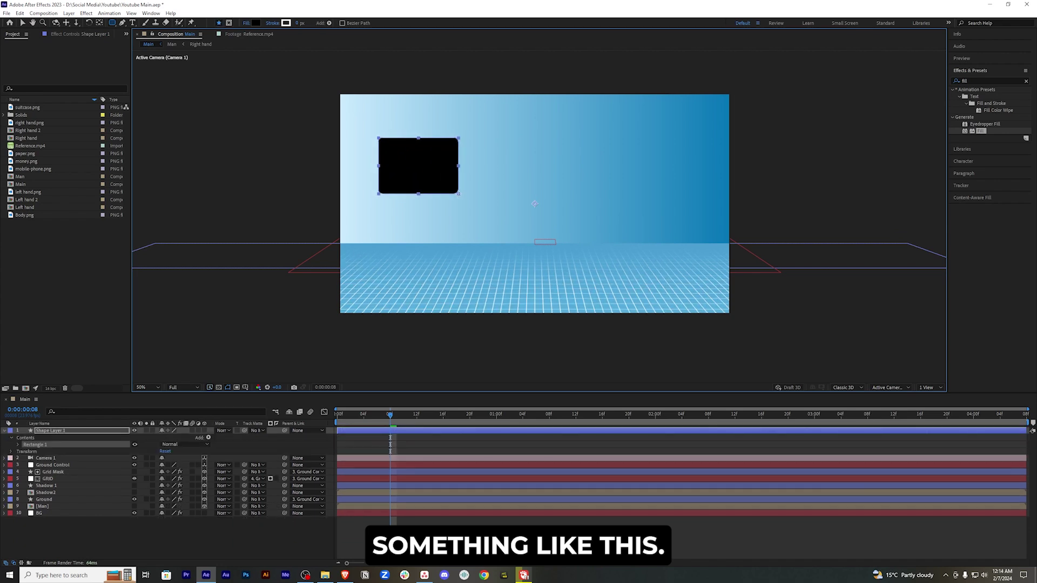
key("v")
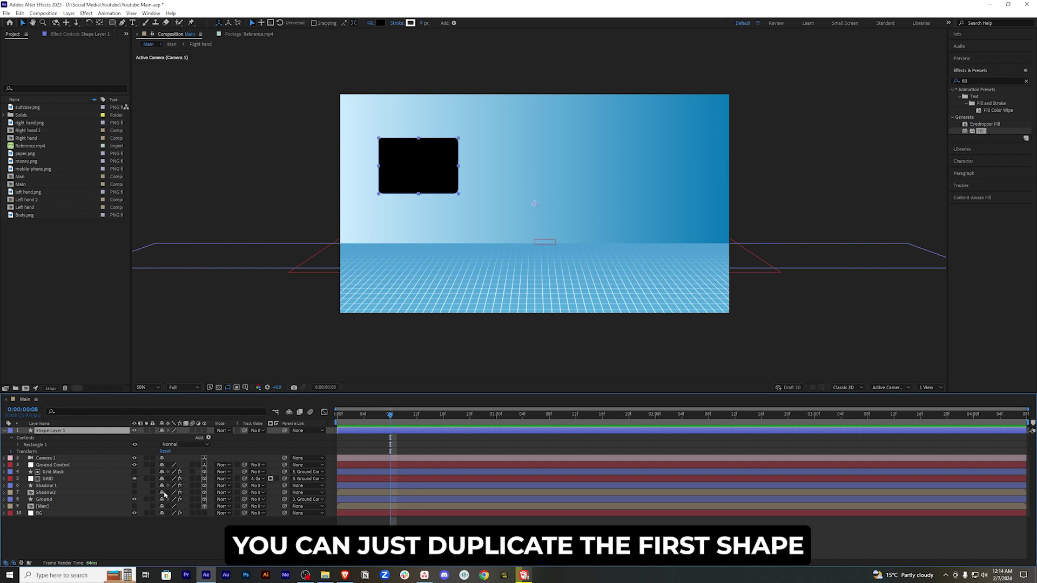
Step: Duplicate Shape Layer 1 twice and move Shape Layer 2 horizontally to the middle of the wall, at about X 1534
key("ctrl+d")
key("ctrl+d")
left_click(71, 439)
key("p")
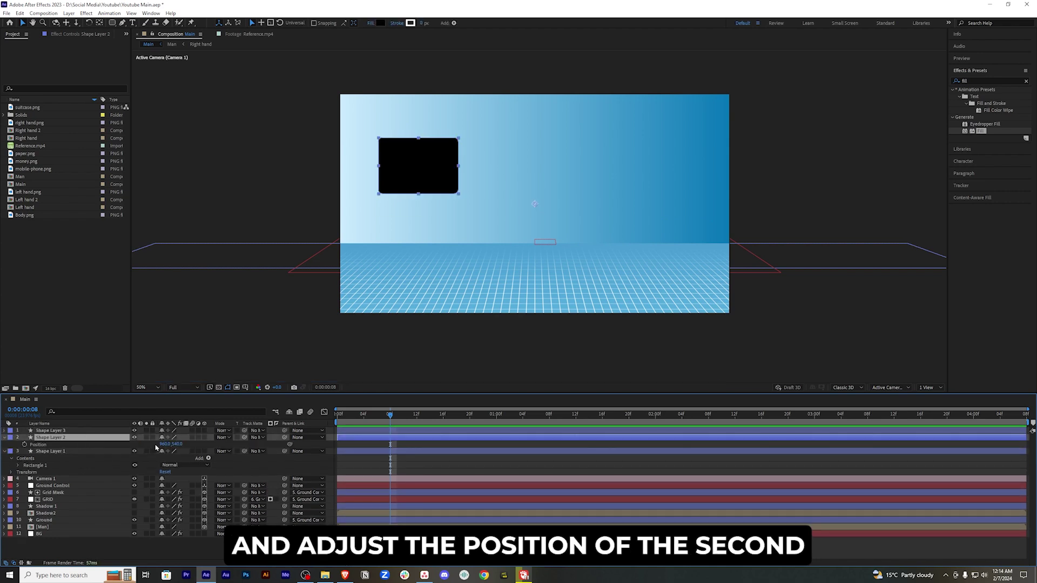
left_click_drag(164, 444, 386, 430)
Step: Move Shape Layer 3 to the right part of the wall, at about X 2115, and fine-tune the rectangles' even spacing
left_click(81, 431)
key("p")
left_click_drag(165, 438, 632, 440)
left_click_drag(171, 451, 169, 451)
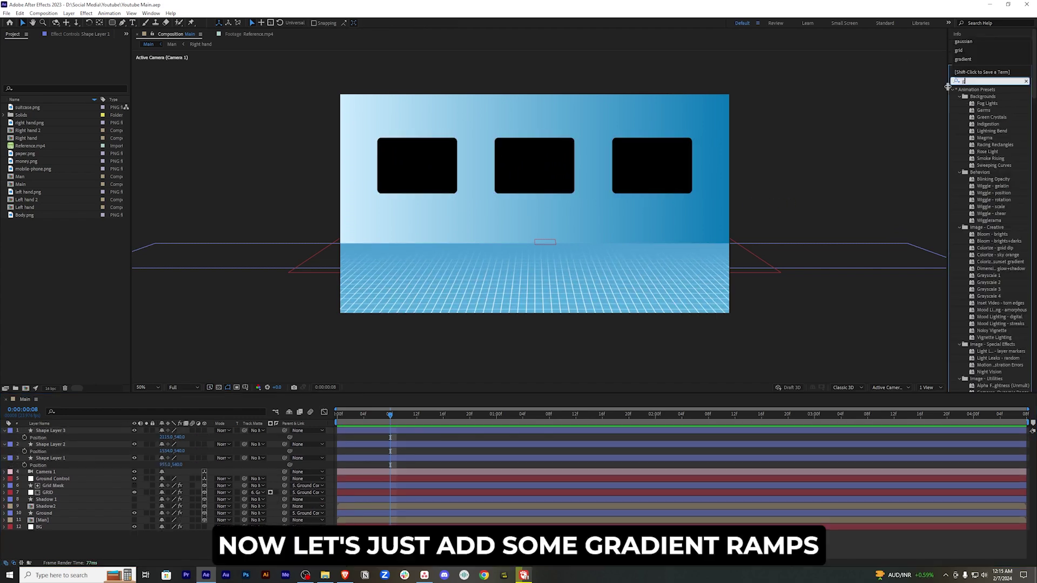
Step: Apply Gradient Ramp to Shape Layer 1 and place its start point just above and its end point just below the rectangle
type("adient")
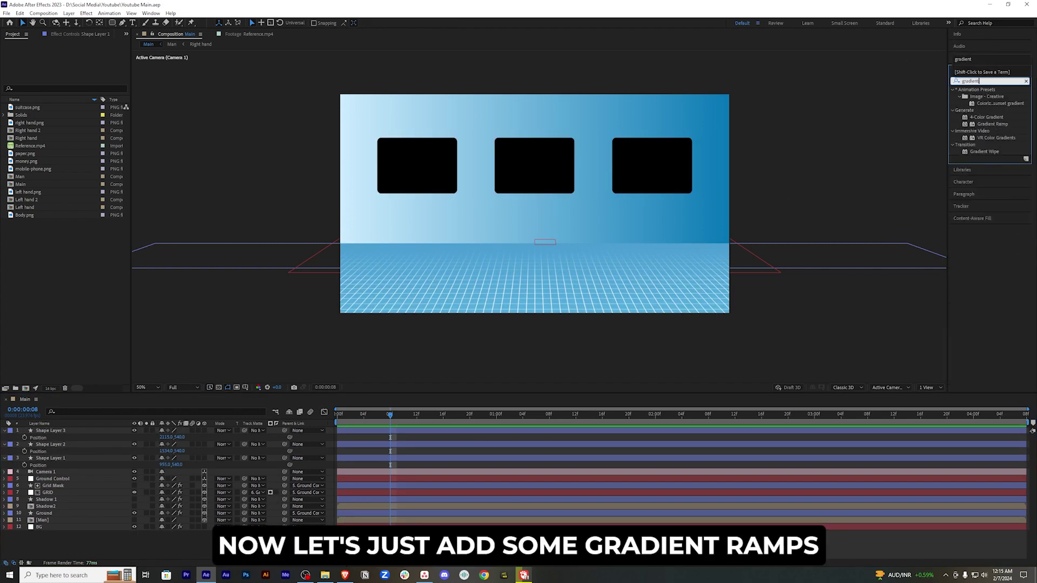
left_click(999, 125)
left_click_drag(978, 127, 81, 458)
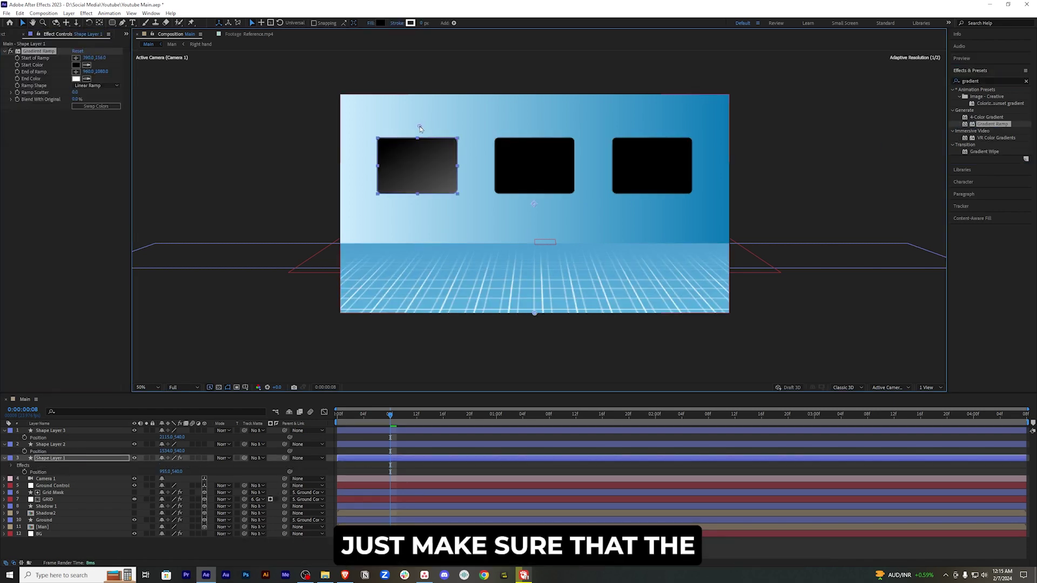
left_click_drag(420, 128, 417, 134)
left_click_drag(534, 313, 417, 202)
Step: Check the reference footage, set Shape Layer 1's ramp start color to light blue, and sample its end color from the composition
left_click(249, 34)
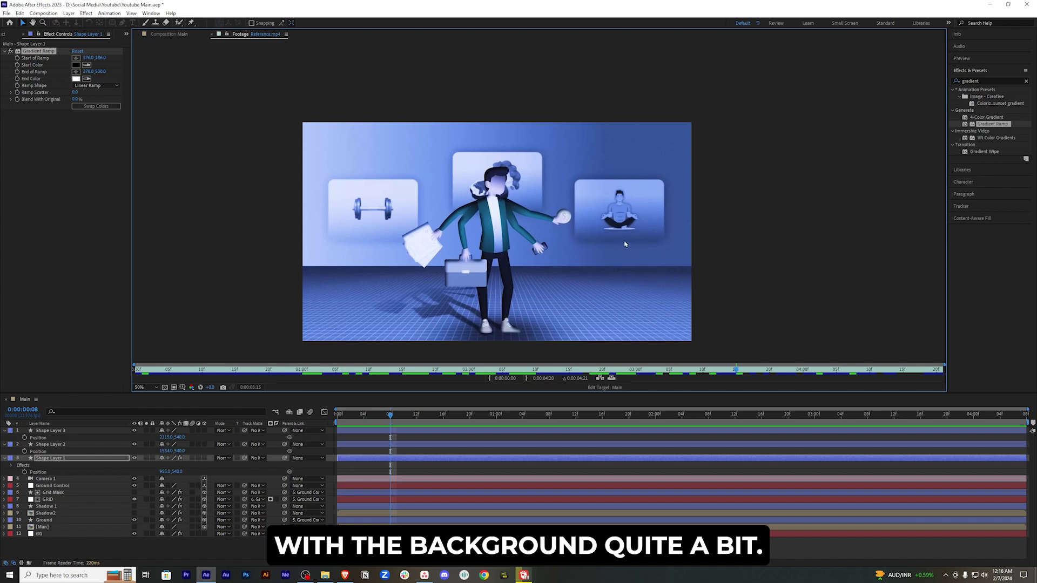
left_click(168, 34)
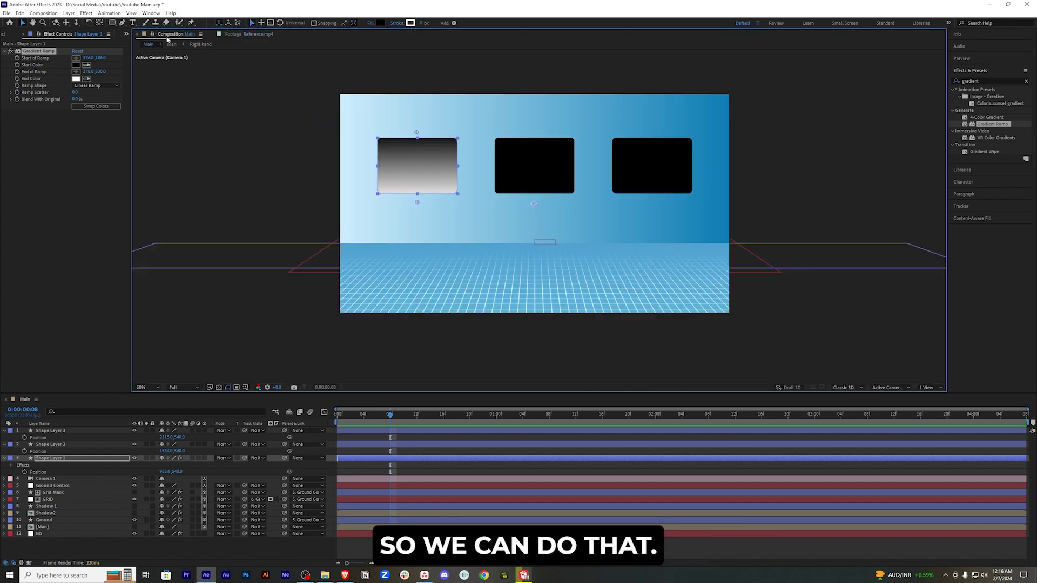
left_click(76, 65)
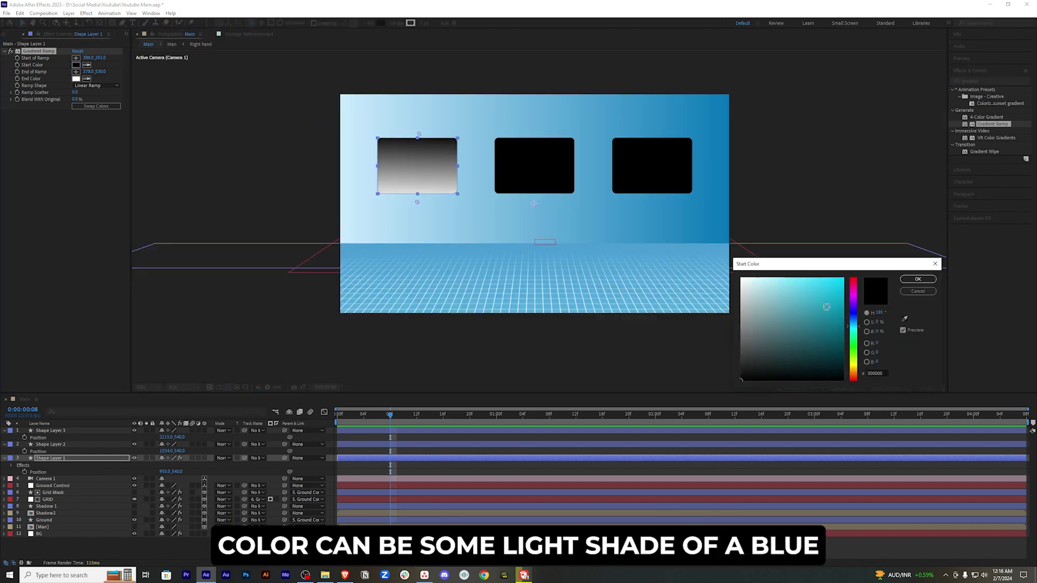
left_click(769, 275)
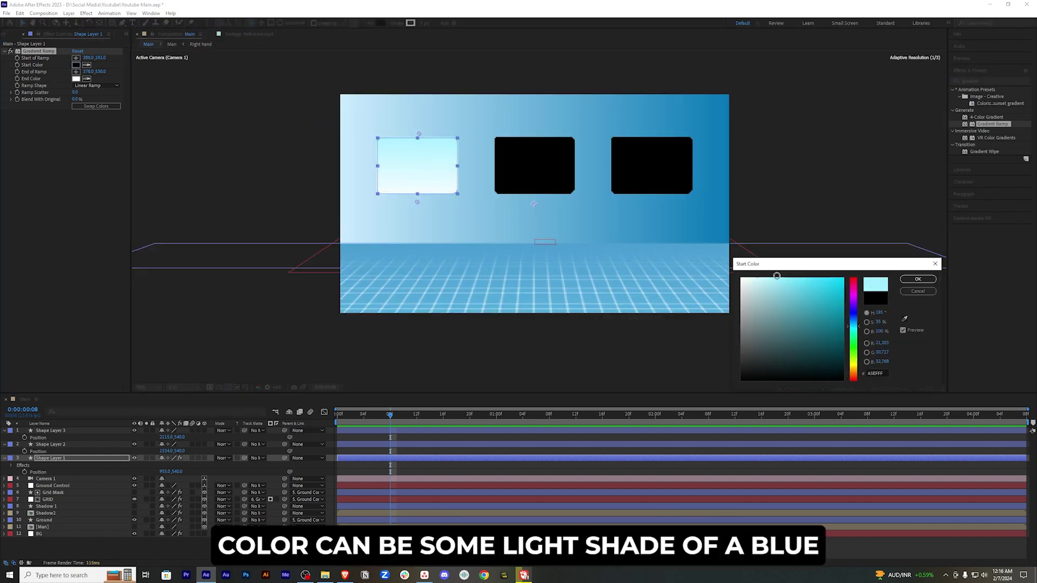
left_click(916, 281)
left_click(75, 80)
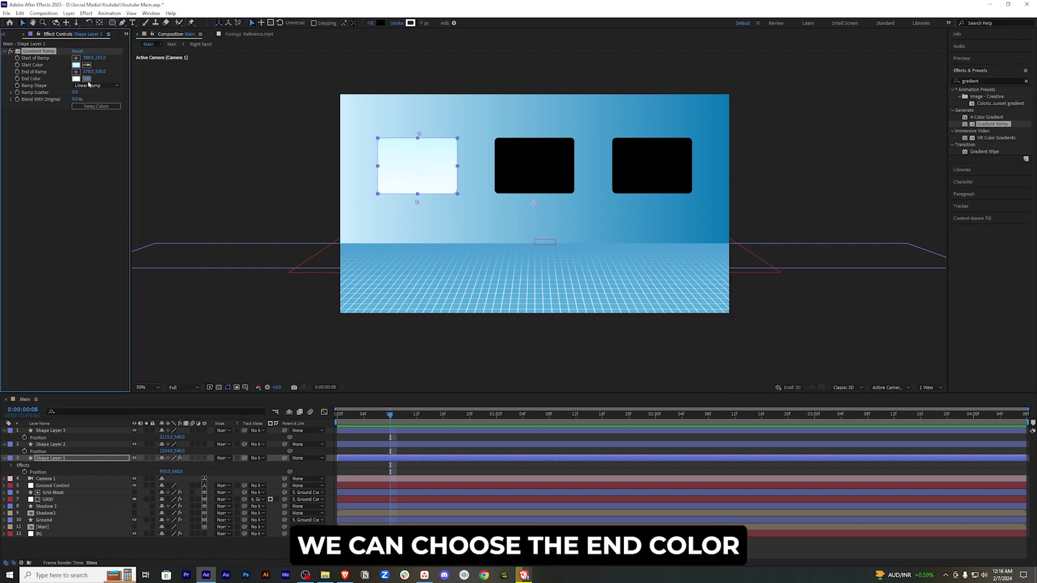
left_click(86, 79)
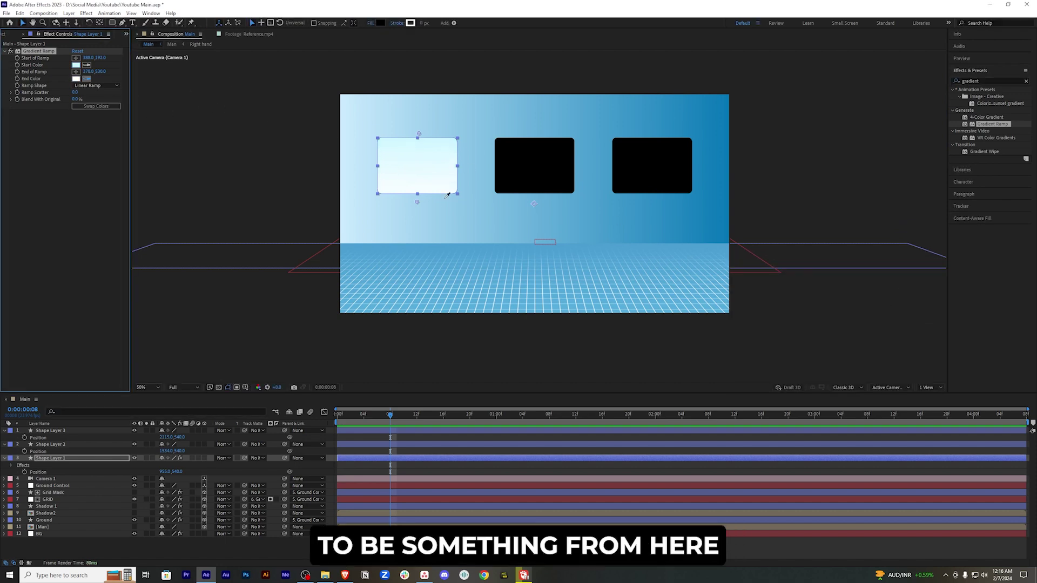
left_click(417, 193)
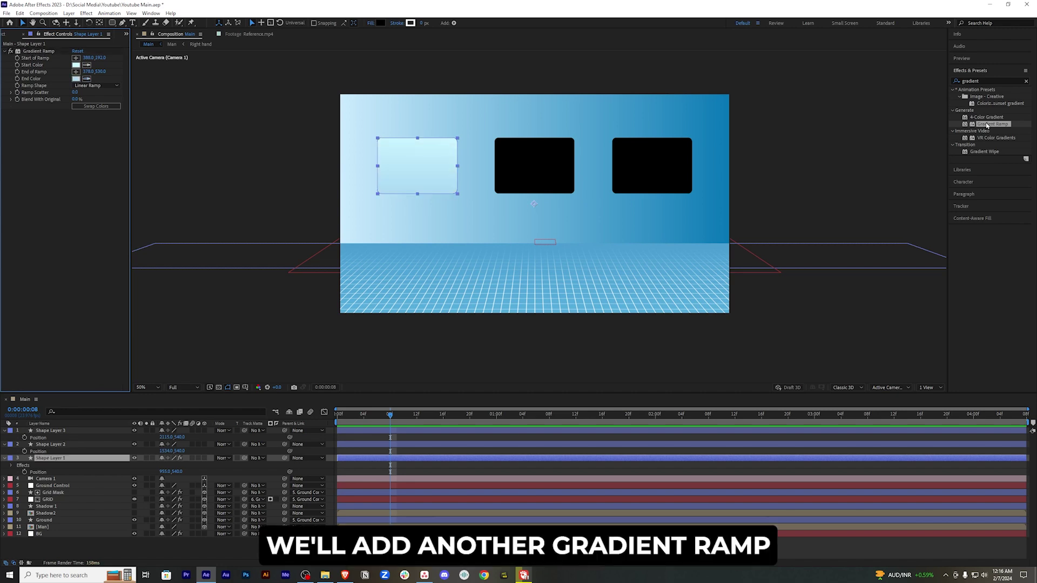
Step: Apply Gradient Ramp to Shape Layer 2 with sampled light-blue start and background-blue end colors, its points just above and below the rectangle
left_click(52, 444)
key("ctrl+alt+shift+e")
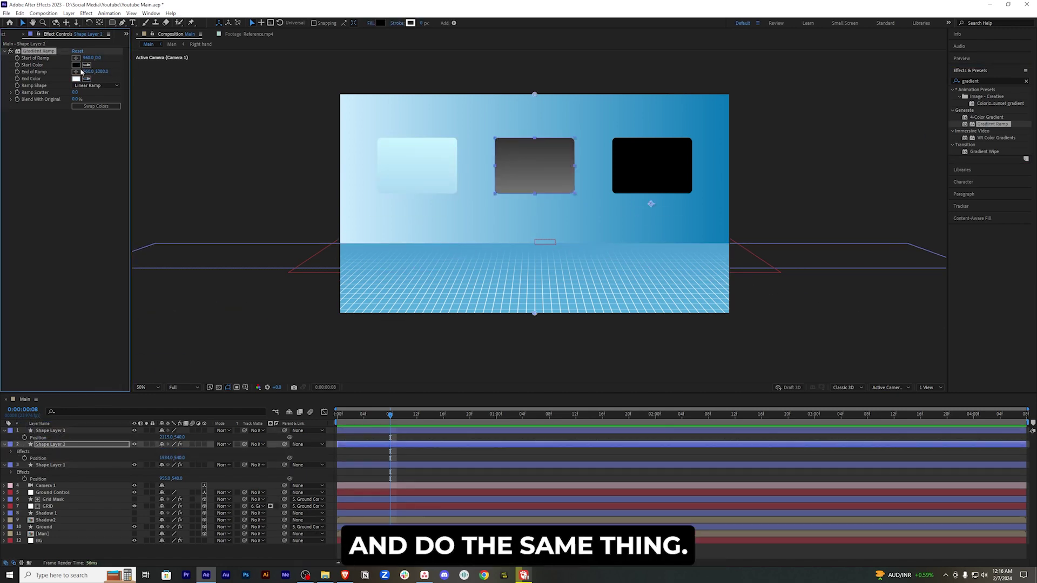
left_click(416, 141)
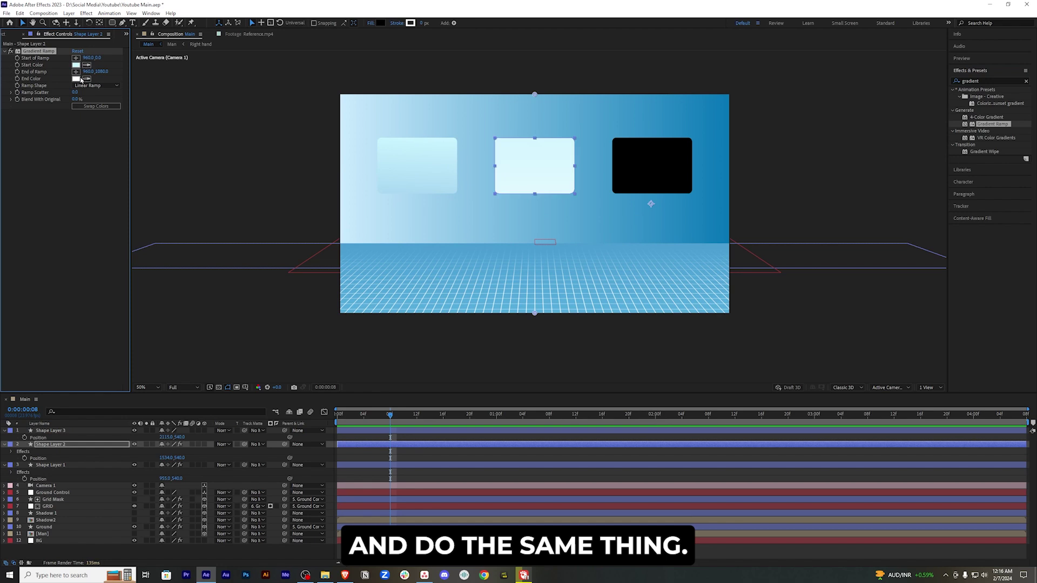
left_click(534, 196)
left_click_drag(534, 312, 534, 199)
left_click_drag(535, 94, 533, 133)
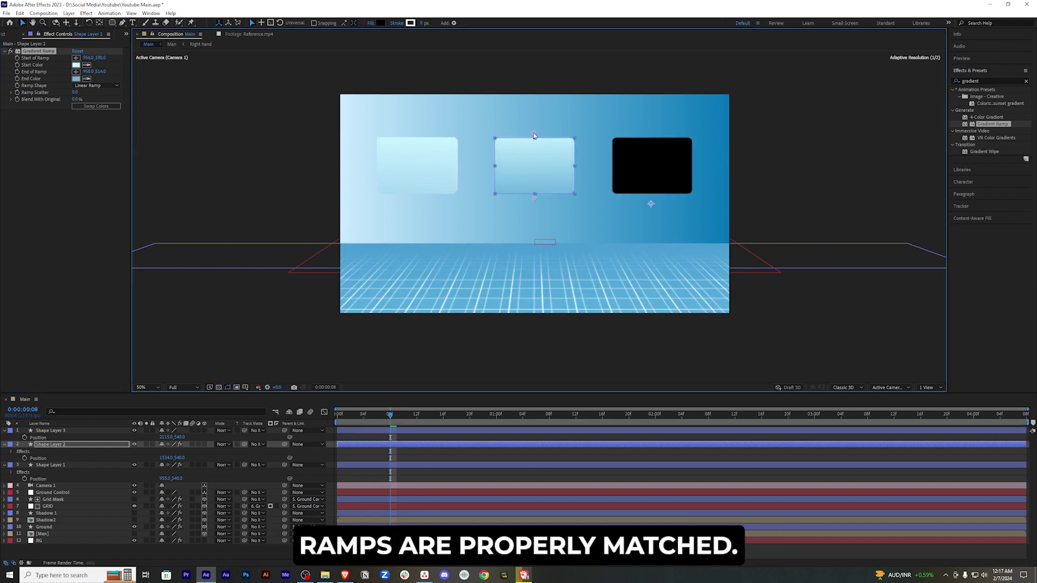
Step: Apply Gradient Ramp to Shape Layer 3, place its points just above and below the rectangle, and sample its start and end colors from the composition
left_click(58, 431)
left_click_drag(60, 432, 60, 432)
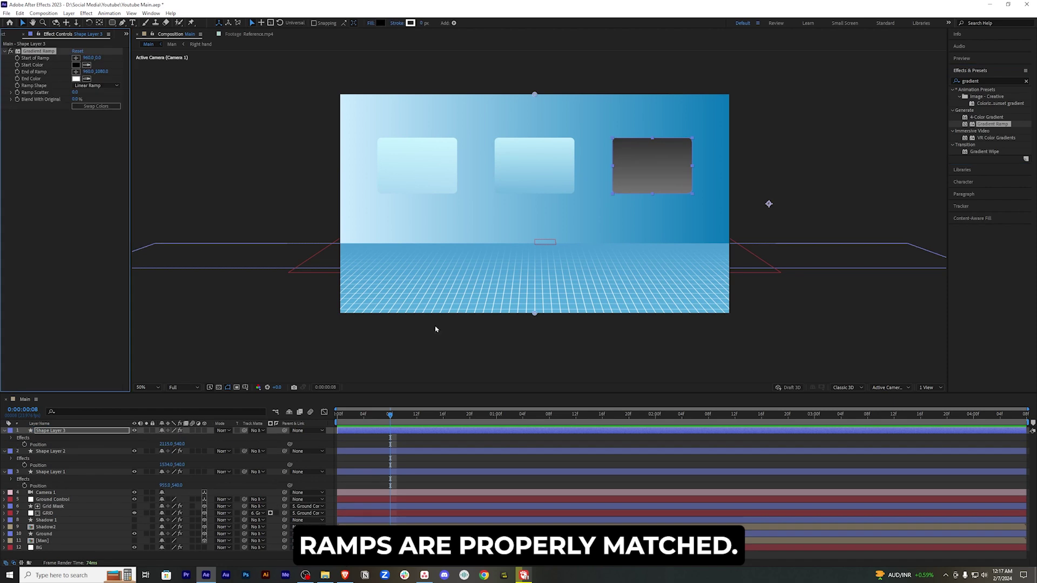
left_click_drag(534, 96, 652, 135)
left_click_drag(535, 313, 652, 201)
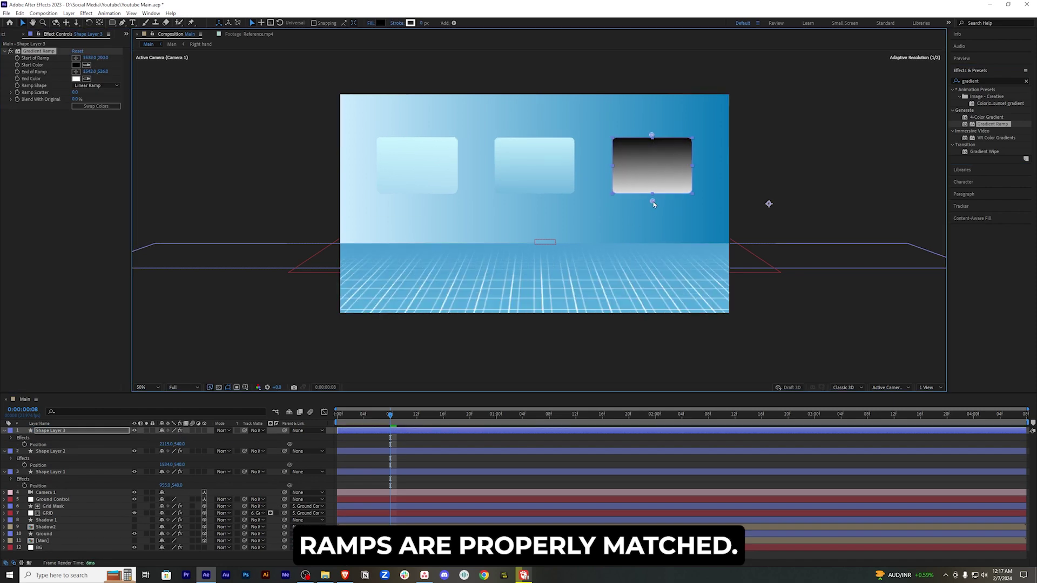
left_click(81, 49)
left_click(539, 115)
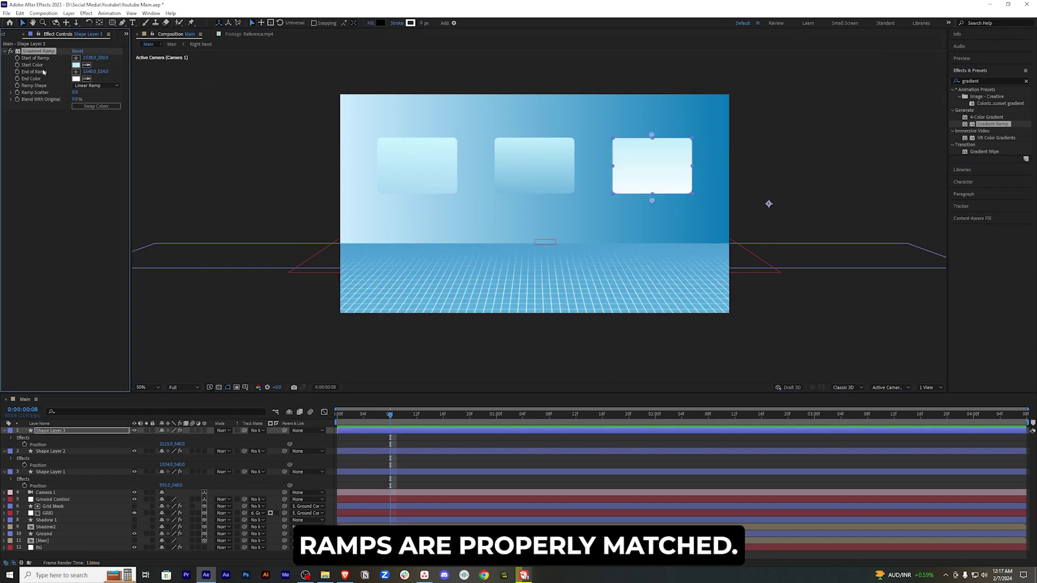
left_click(654, 197)
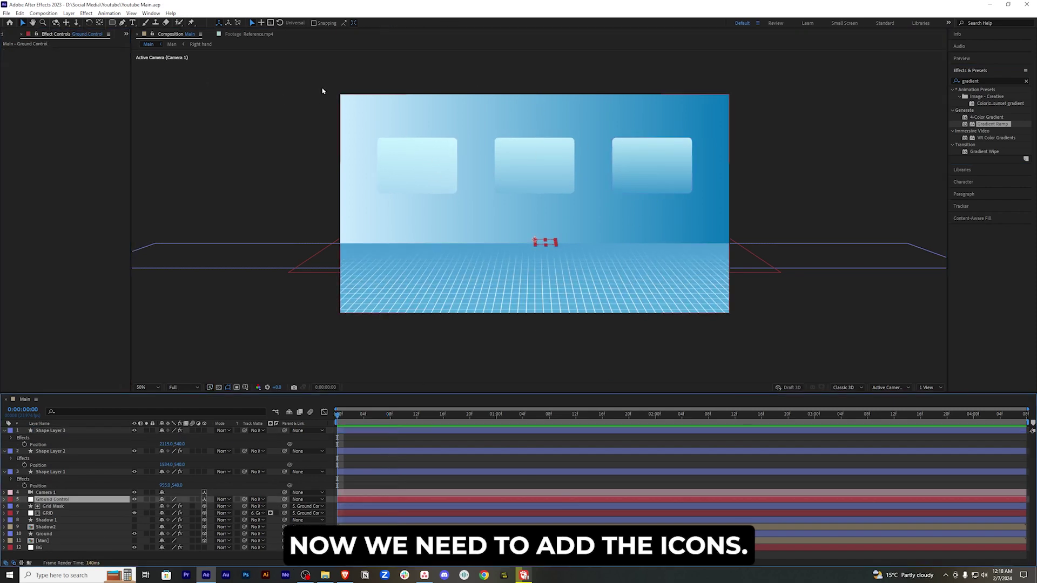
Step: Bring the meditation, healthy-food and barbell icons from folder 10 into the project and place barbell.png above Shape Layer 1
left_click(243, 34)
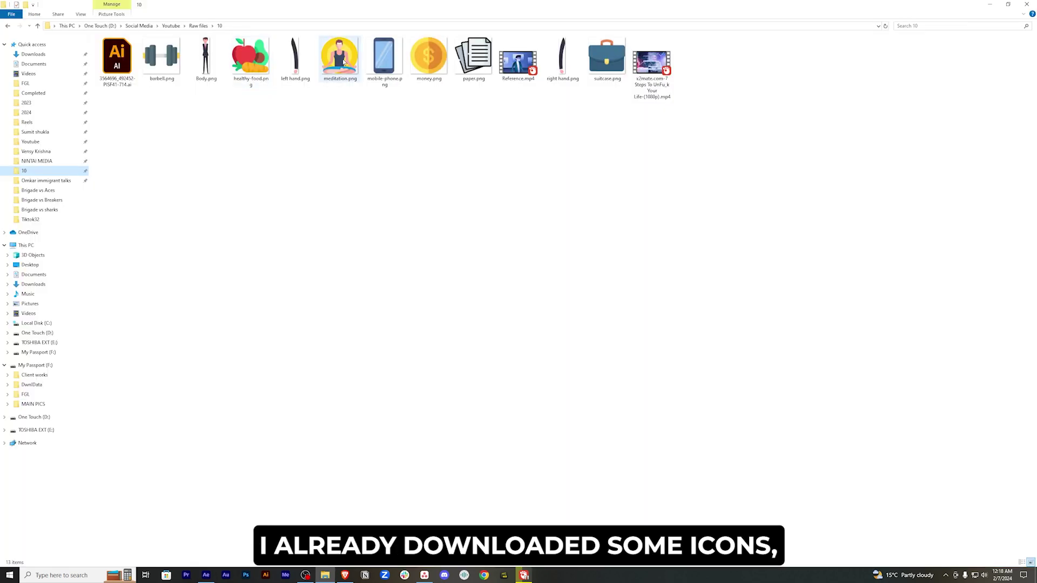
left_click(249, 57, "ctrl")
left_click(162, 57, "ctrl")
mouse_move(249, 57)
left_mouse_down()
mouse_move(207, 570)
mouse_move(28, 238)
mouse_move(70, 469)
left_mouse_up()
Step: Scale barbell.png to 40% and center it on the first card at about 382, 351
key("s")
key("shift+p")
left_click_drag(172, 486, 129, 478)
left_click_drag(3, 476, 0, 477)
mouse_move(163, 478)
left_mouse_down()
mouse_move(112, 479)
mouse_move(159, 480)
mouse_move(145, 480)
left_mouse_up()
left_click(172, 485)
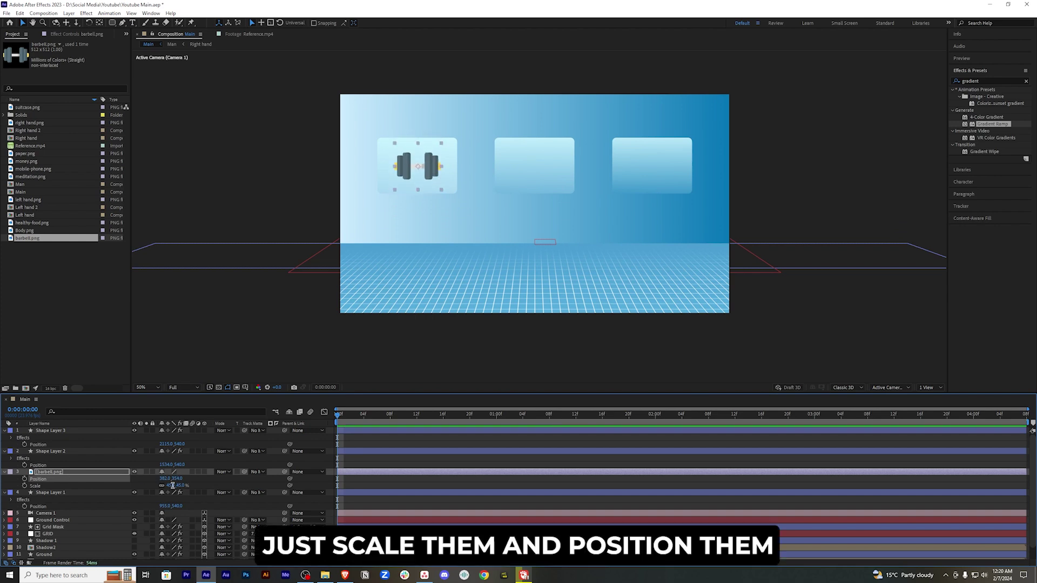
key("Return")
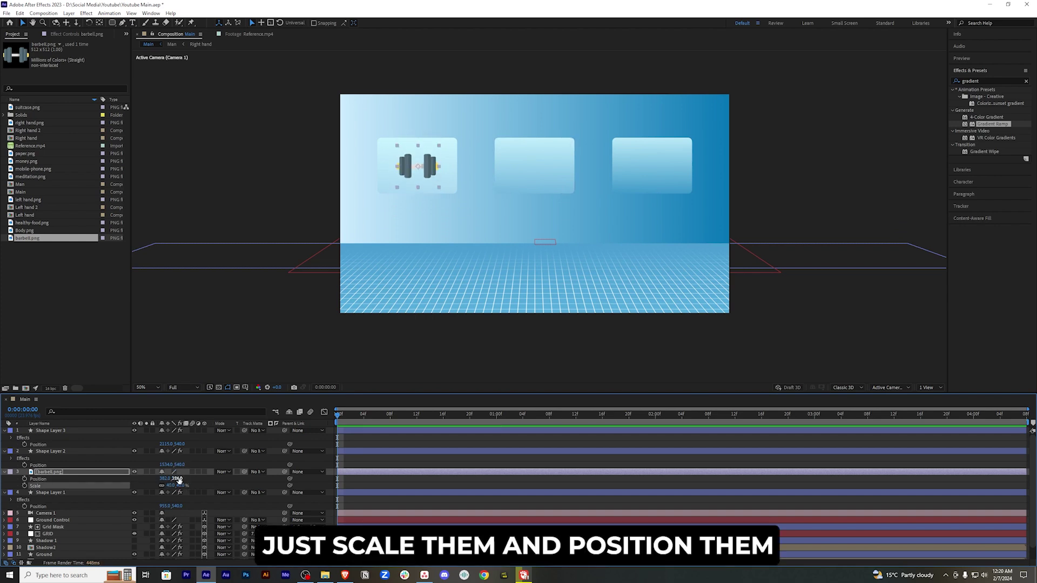
left_click_drag(178, 479, 176, 479)
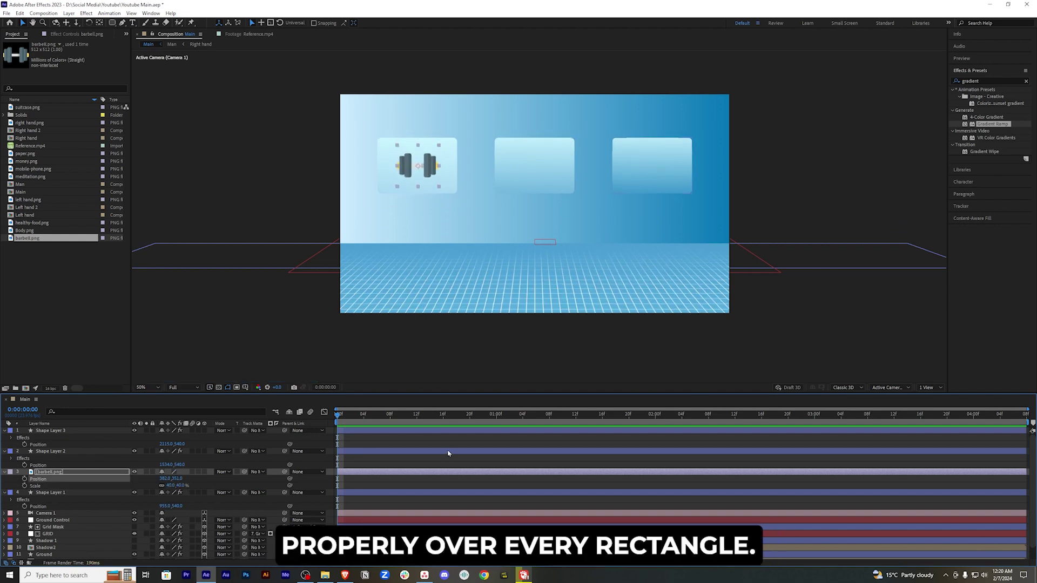
Step: Add healthy-food.png above Shape Layer 2, scale it to 37%, and center it on the middle card at about 960, 353
left_click(447, 492)
left_click(421, 451)
left_click(43, 223)
key("ctrl+slash")
key("s")
left_click_drag(170, 459, 72, 458)
key("shift+p")
left_click(174, 465)
type("37")
key("Return")
left_click_drag(177, 458, 178, 459)
left_click(103, 493)
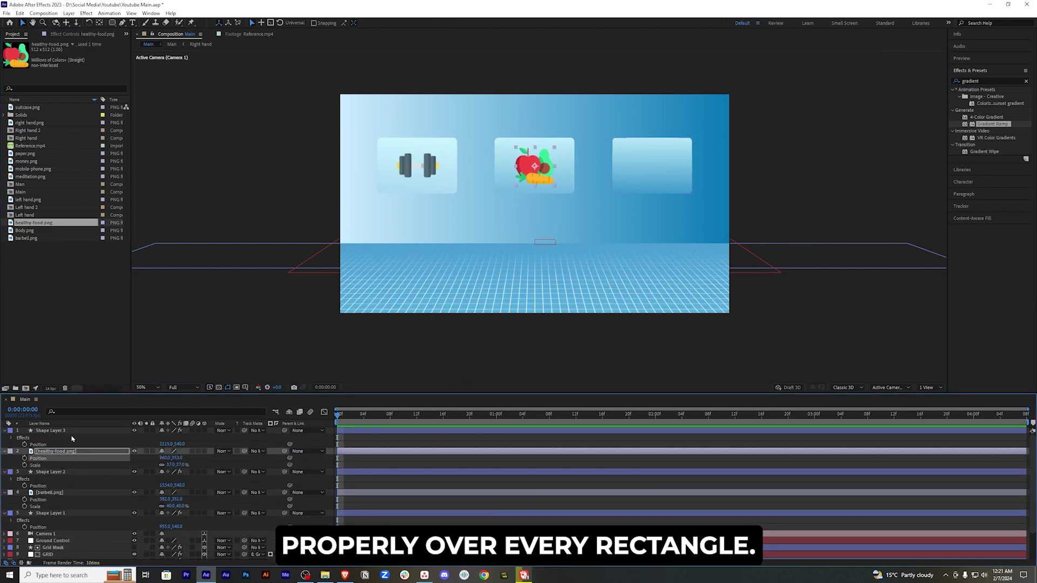
Step: Add meditation.png above Shape Layer 3, scale it to 33%, and center it on the third card at about 1543, 353
left_click(51, 431)
left_click(30, 177)
key("ctrl+slash")
key("s")
key("shift+p")
left_click_drag(172, 444, 140, 444)
left_click_drag(165, 438, 102, 438)
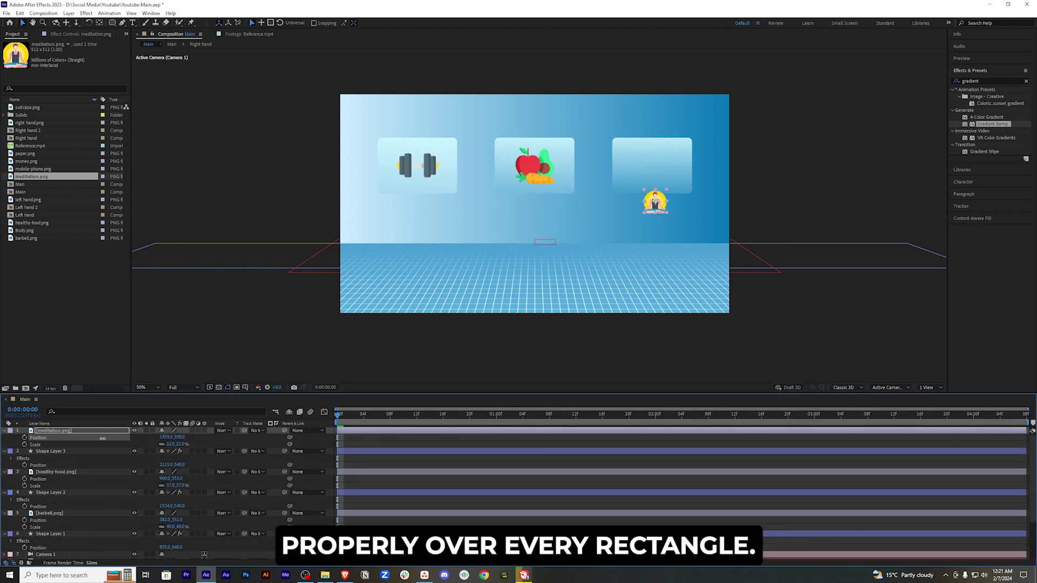
left_click_drag(168, 444, 188, 436)
left_click(173, 445)
type("32")
key("Return")
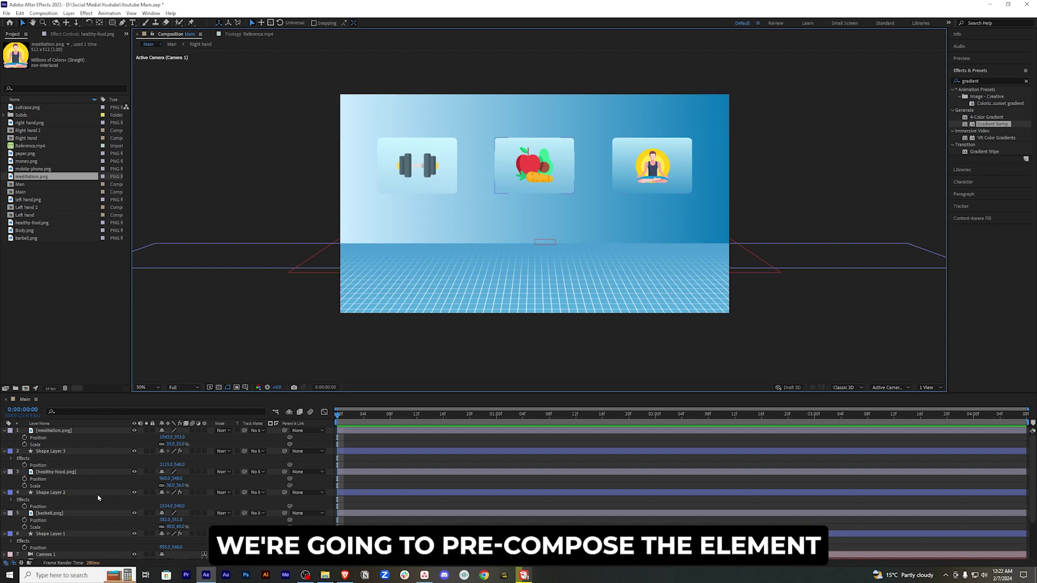
Step: Pre-compose meditation.png and Shape Layer 3 together as Rect 3, moving all attributes into the new composition
left_click(6, 430)
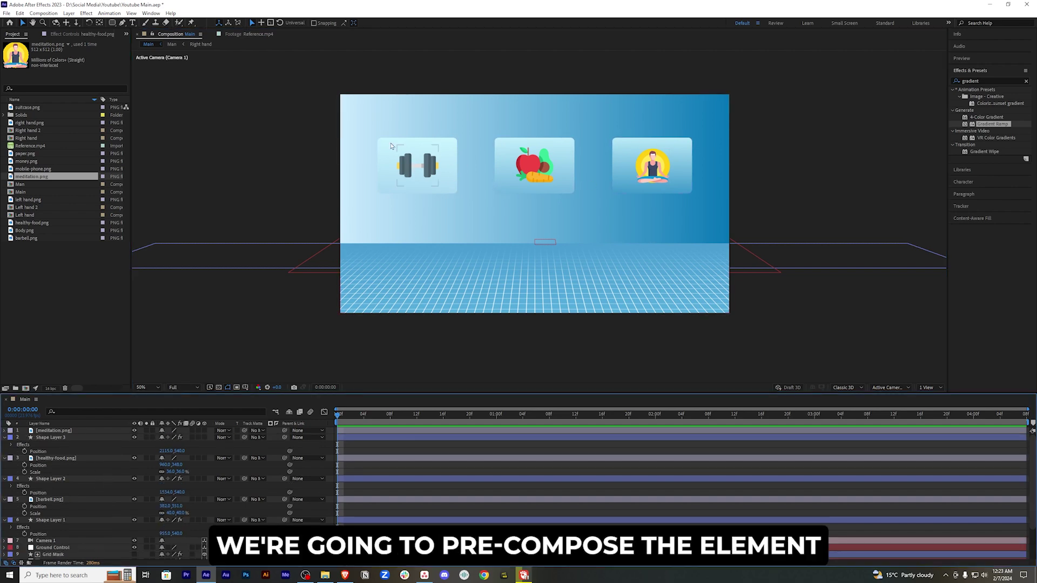
left_click(51, 438)
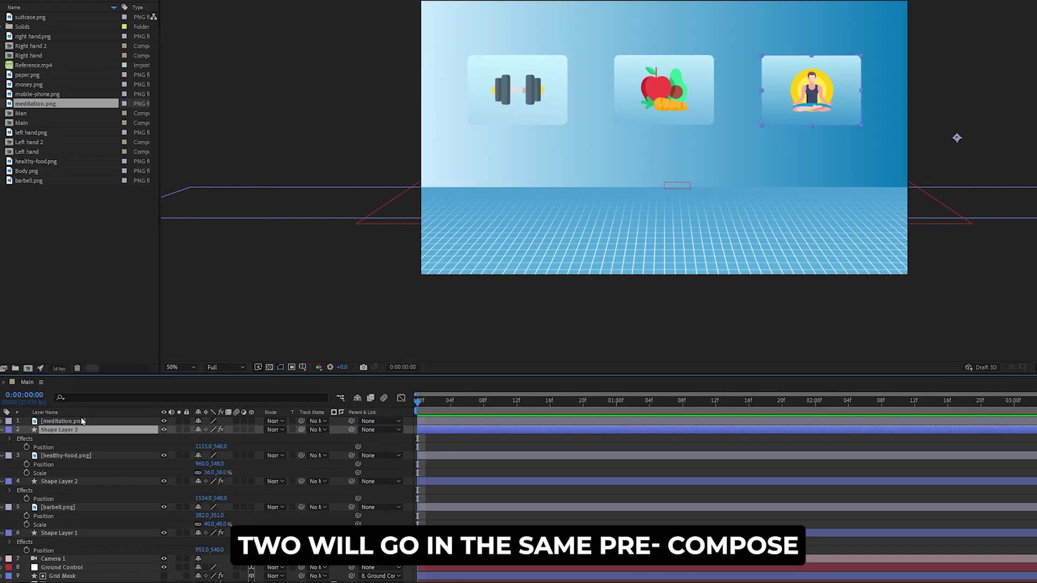
left_click(83, 421, "ctrl")
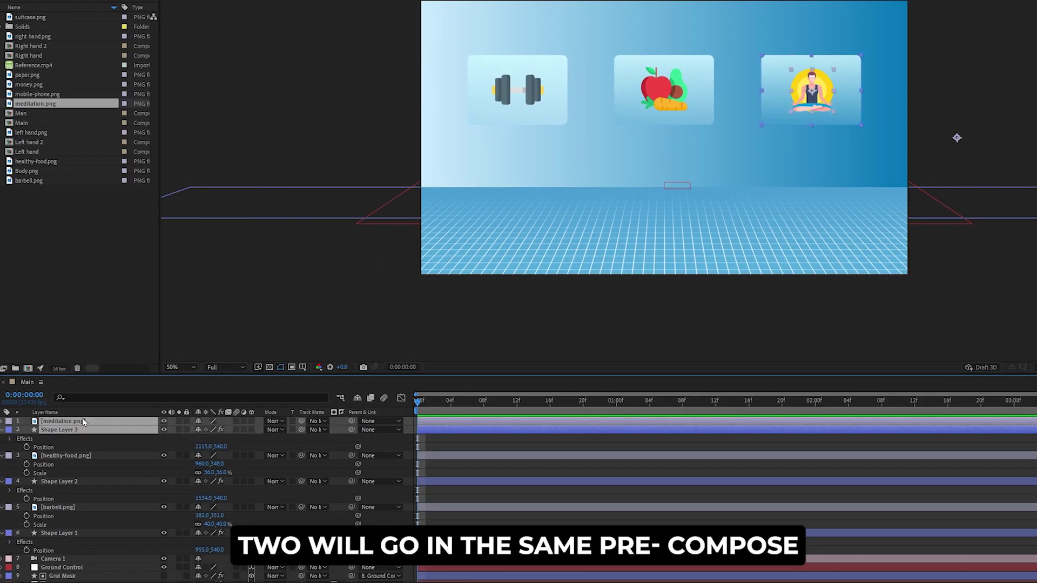
right_click(82, 422)
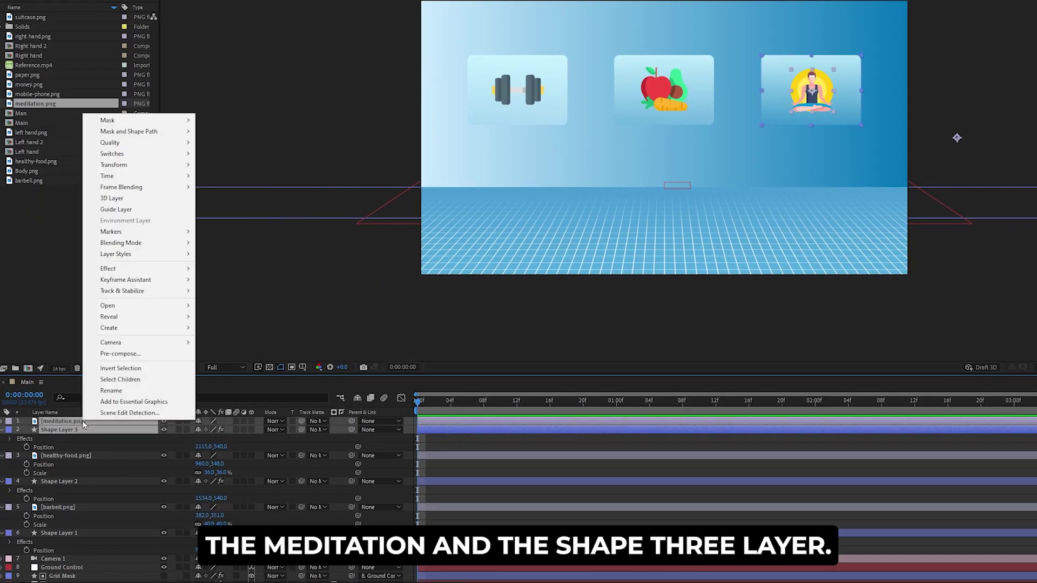
left_click(115, 357)
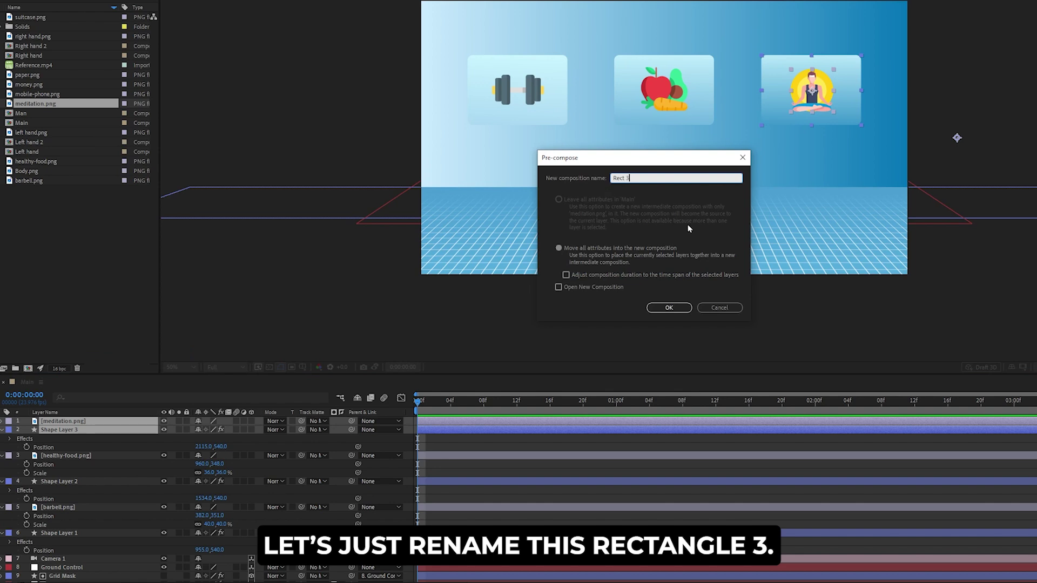
left_click(669, 307)
Step: Pre-compose healthy-food.png and Shape Layer 2 together as Rect 2
left_click(76, 429)
left_click(78, 456, "ctrl")
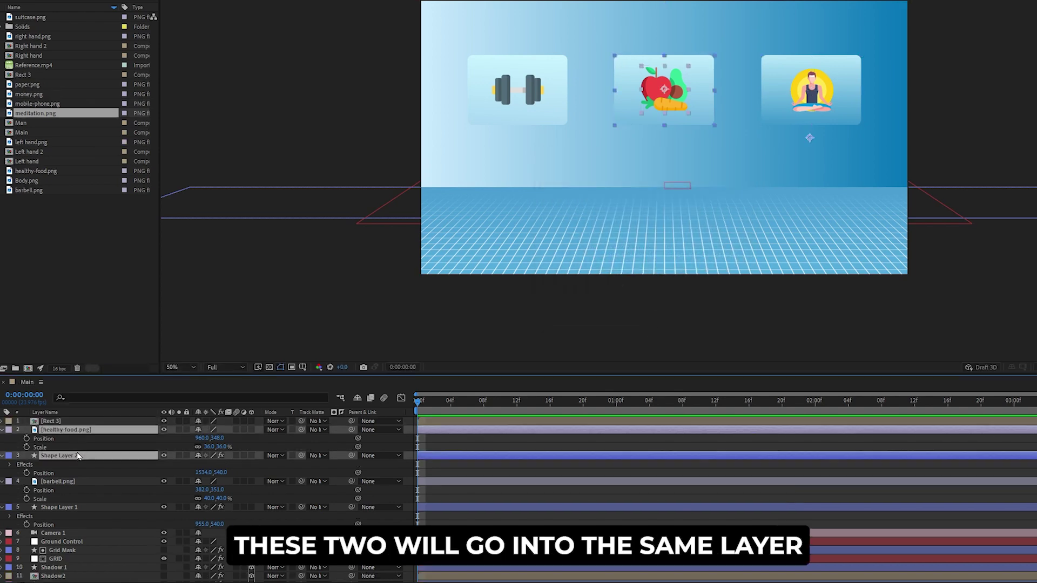
right_click(77, 456)
left_click(129, 389)
type("Rect 2")
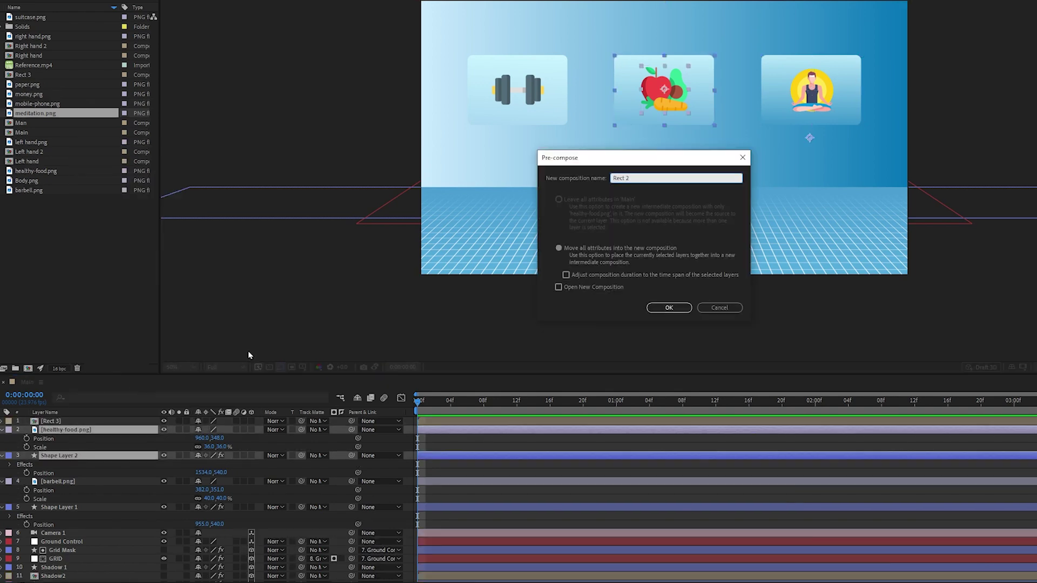
left_click(669, 307)
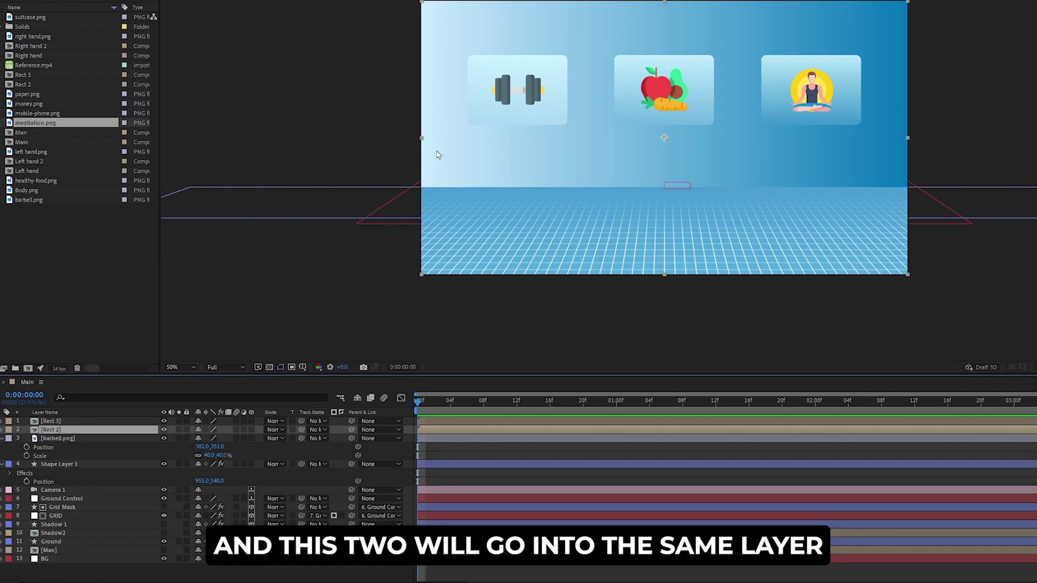
Step: Pre-compose barbell.png and Shape Layer 1 together as Rect 1
left_click(73, 439)
left_click(78, 465, "ctrl")
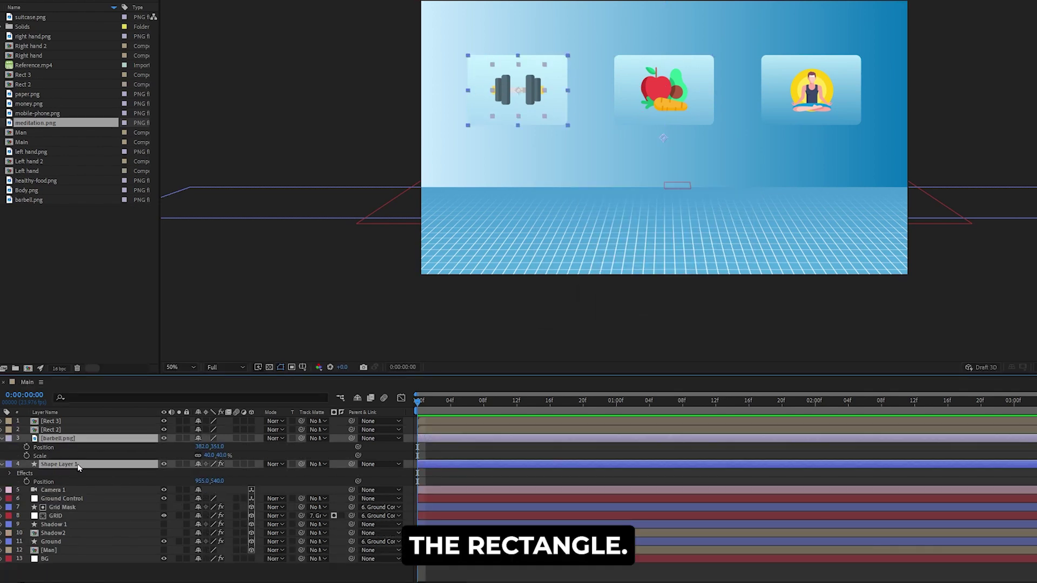
key("t")
right_click(78, 457)
left_click(116, 376)
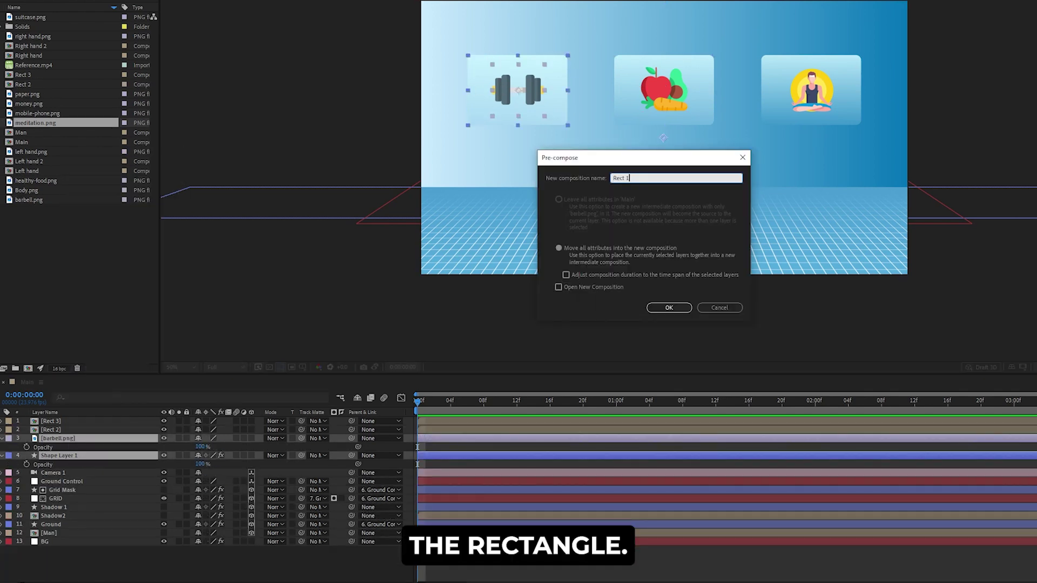
left_click(669, 307)
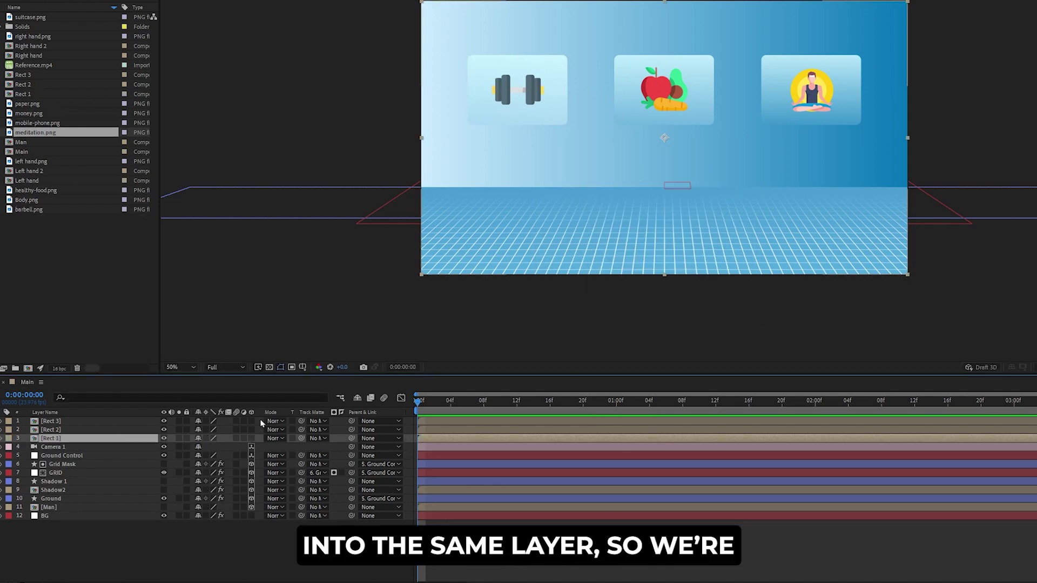
Step: Make Rect 1, Rect 2 and Rect 3 3D layers and turn on visibility of the Man and shadow layers
left_click_drag(252, 421, 252, 438)
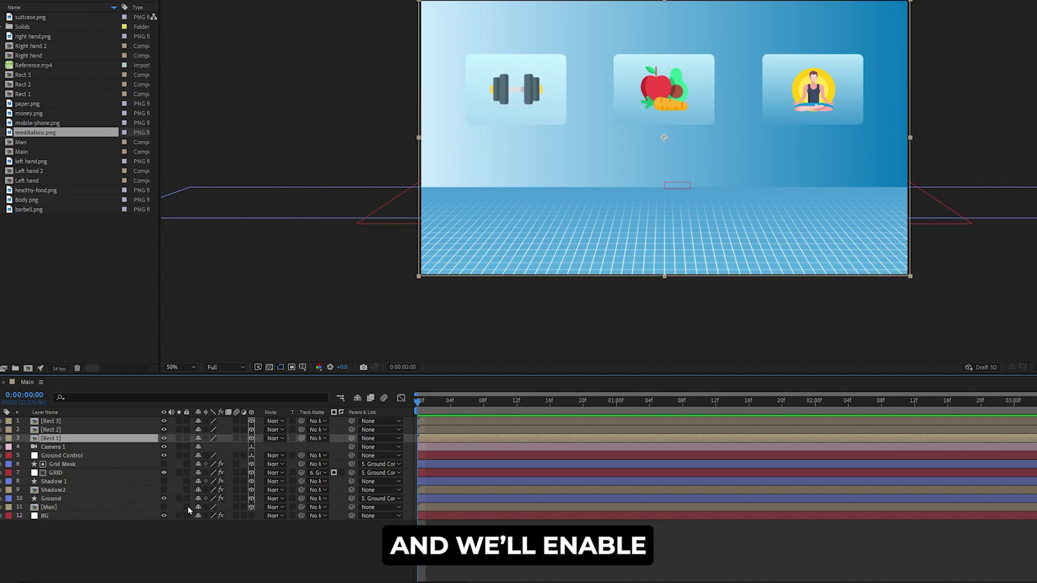
left_click(164, 507)
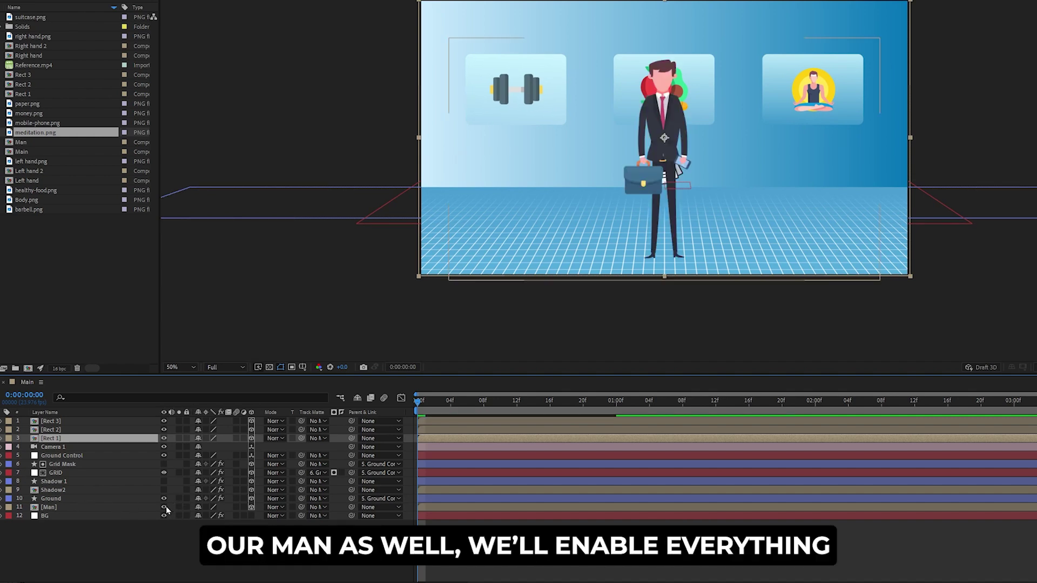
left_click(164, 498)
left_click(164, 490)
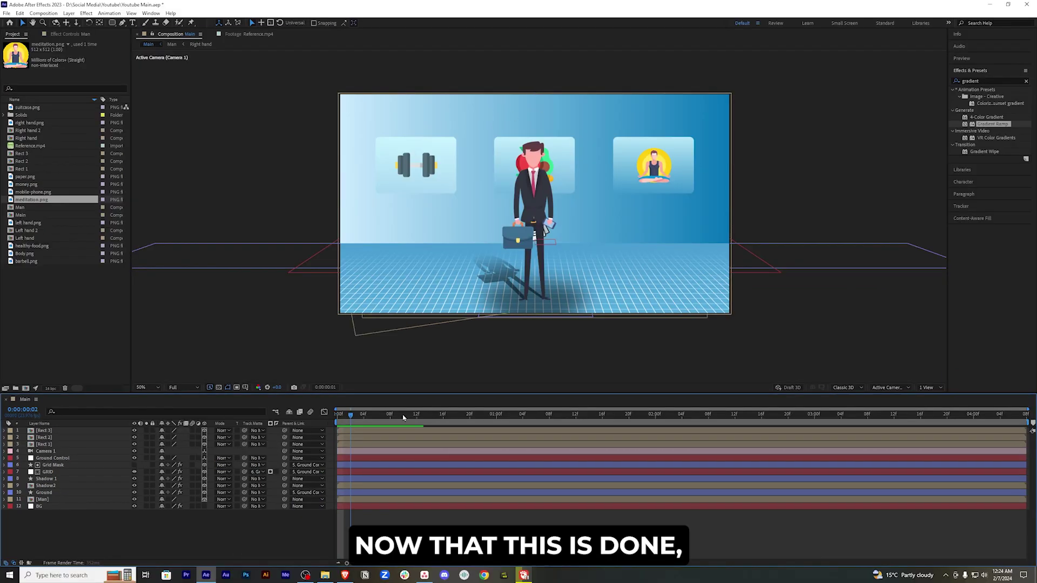
Step: Compare the Main composition with Reference.mp4 and make the BG background layer 3D
left_click_drag(403, 416, 349, 407)
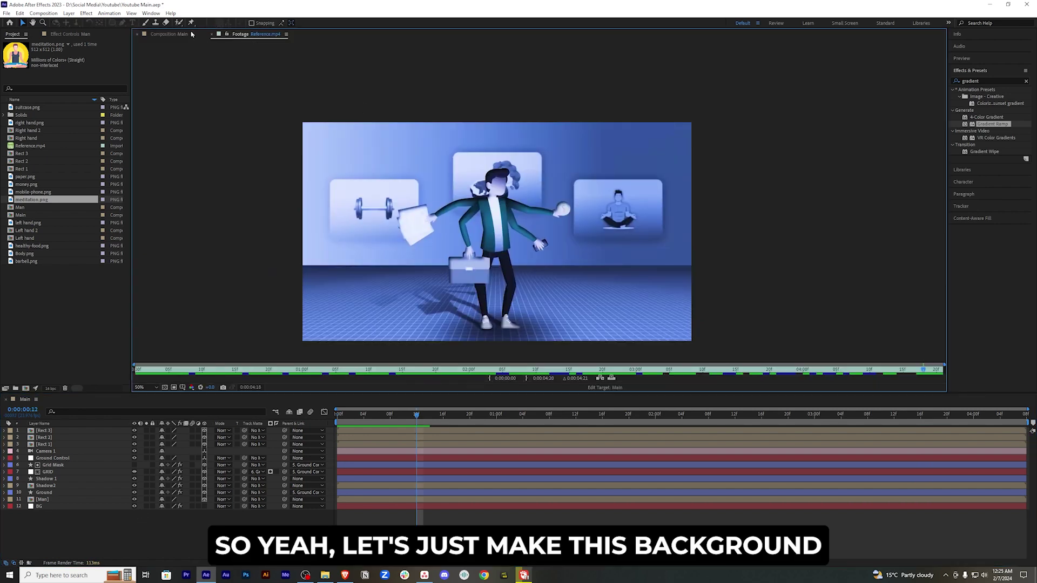
left_click(189, 34)
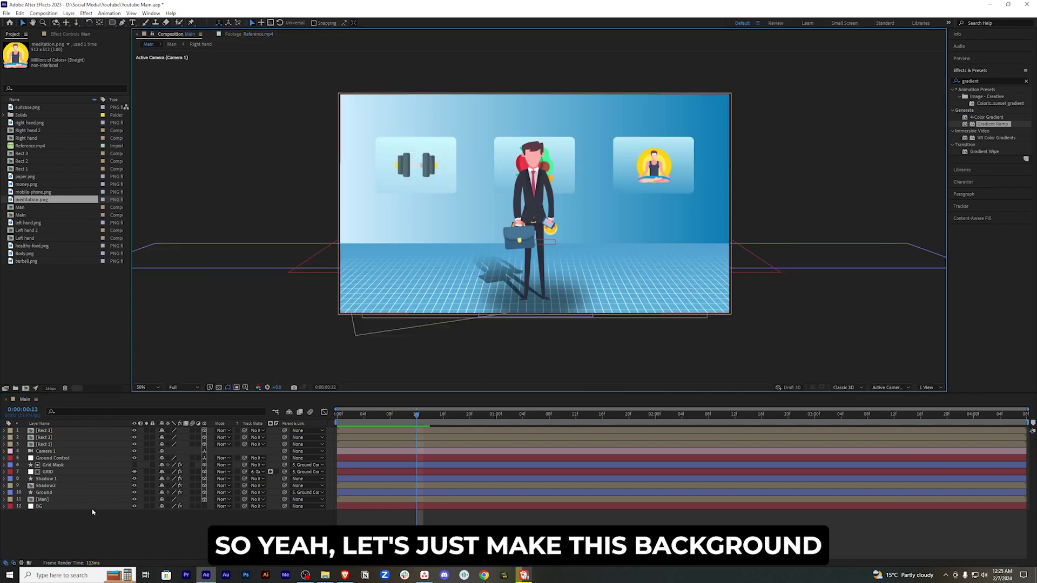
left_click(249, 34)
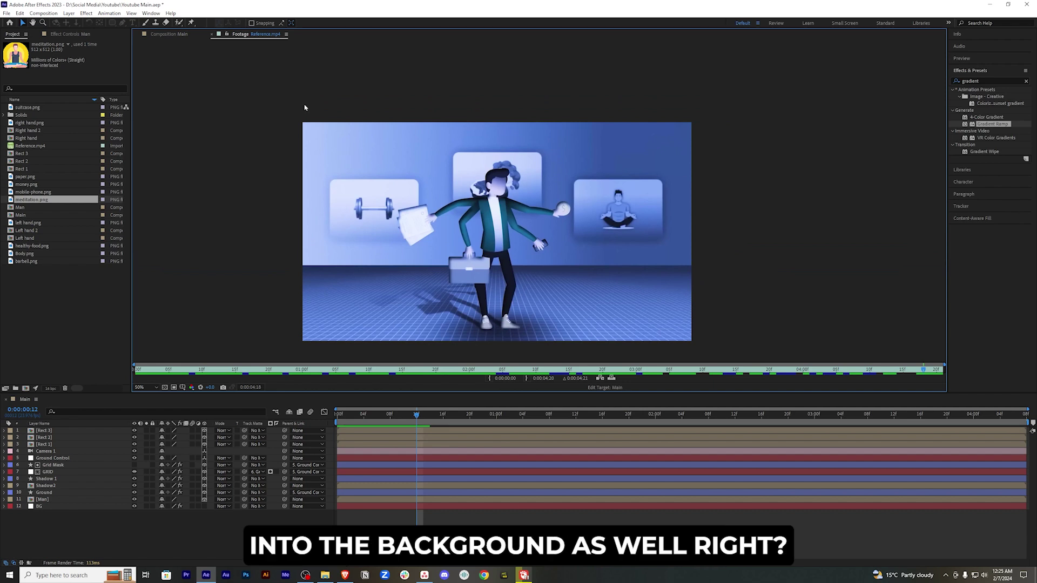
left_click(176, 34)
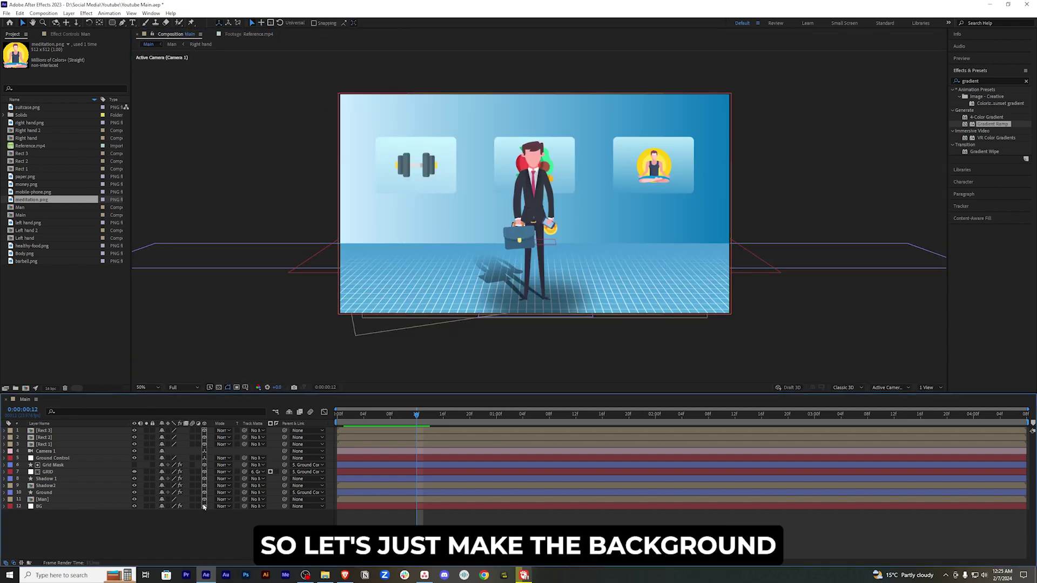
Step: Return to the first frame and move the Camera 1 layer to the top of the layer stack
key("Home")
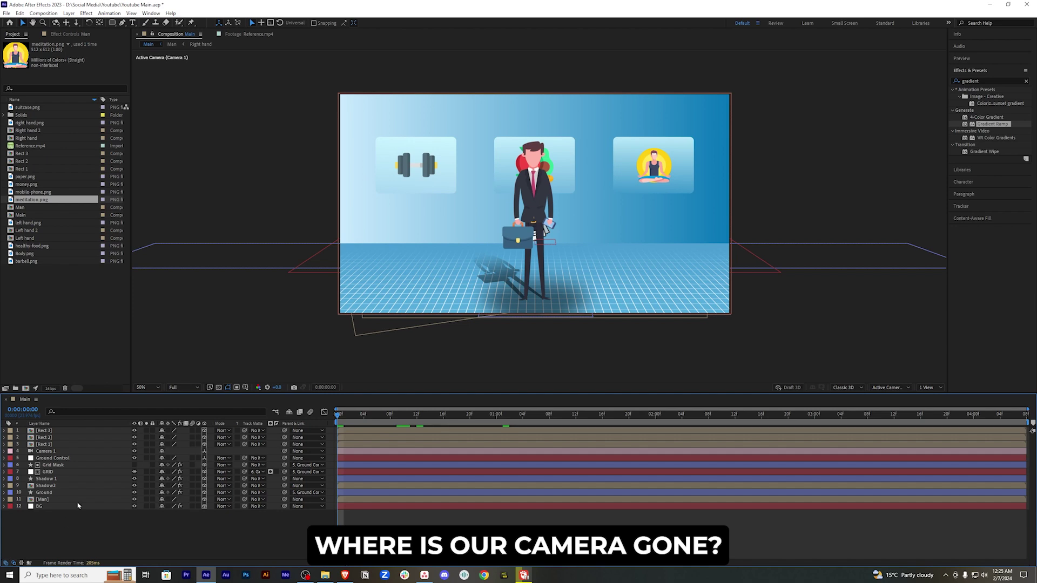
left_click(60, 451)
left_click_drag(62, 453, 69, 434)
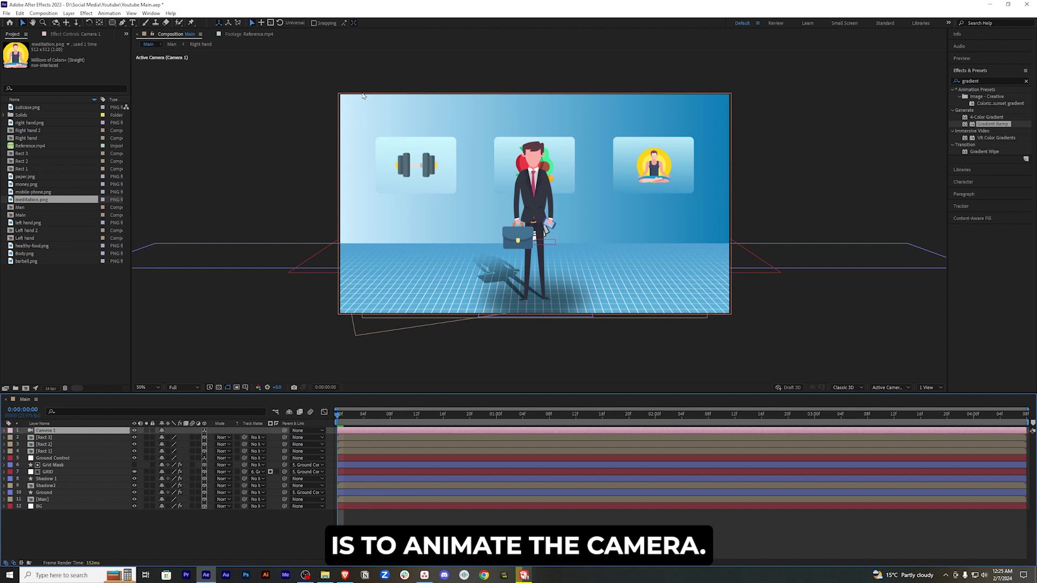
Step: Following the camera move in Reference.mp4, keyframe Camera 1's Position at the first frame, moved in to Z -1713.7 and raised
left_click(257, 34)
left_click_drag(430, 373, 136, 372)
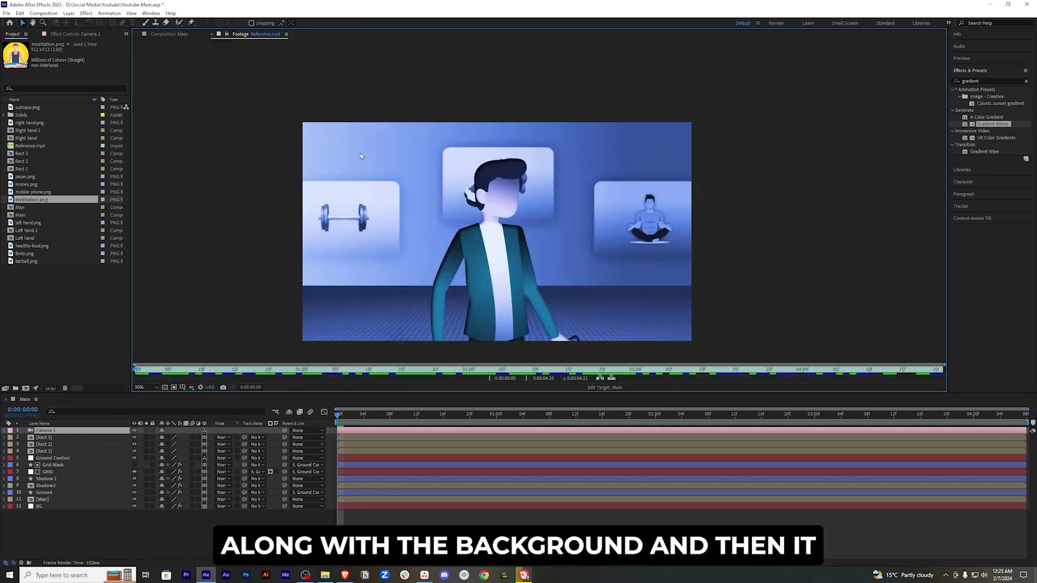
left_click_drag(141, 371, 610, 367)
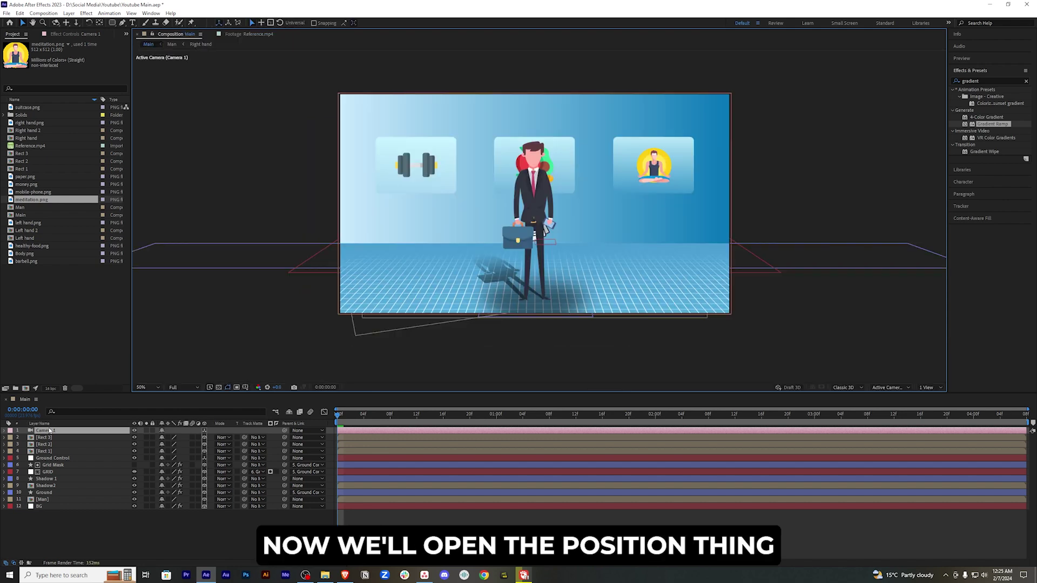
key("p")
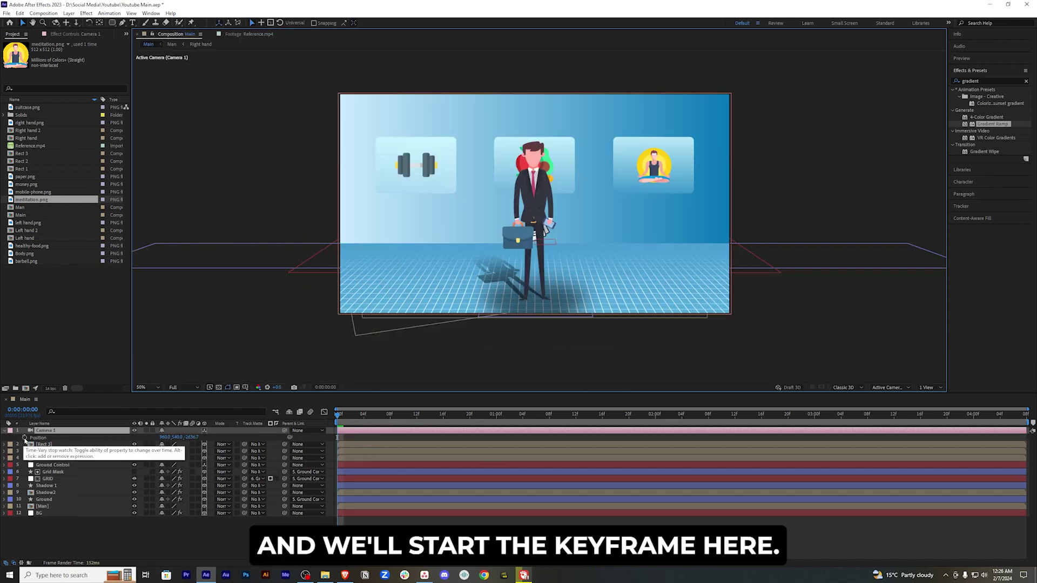
left_click(25, 437)
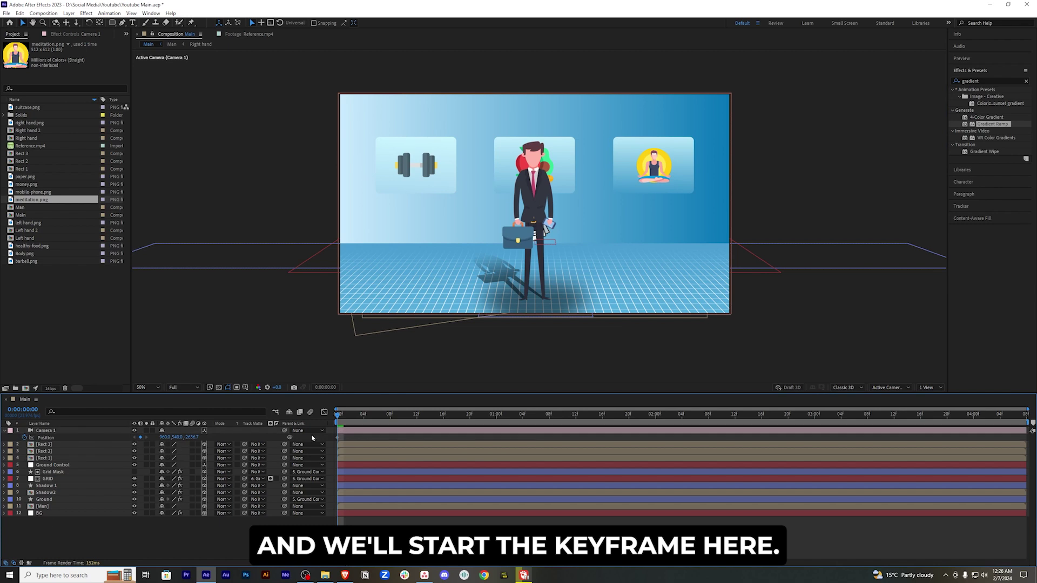
left_click_drag(199, 438, 567, 434)
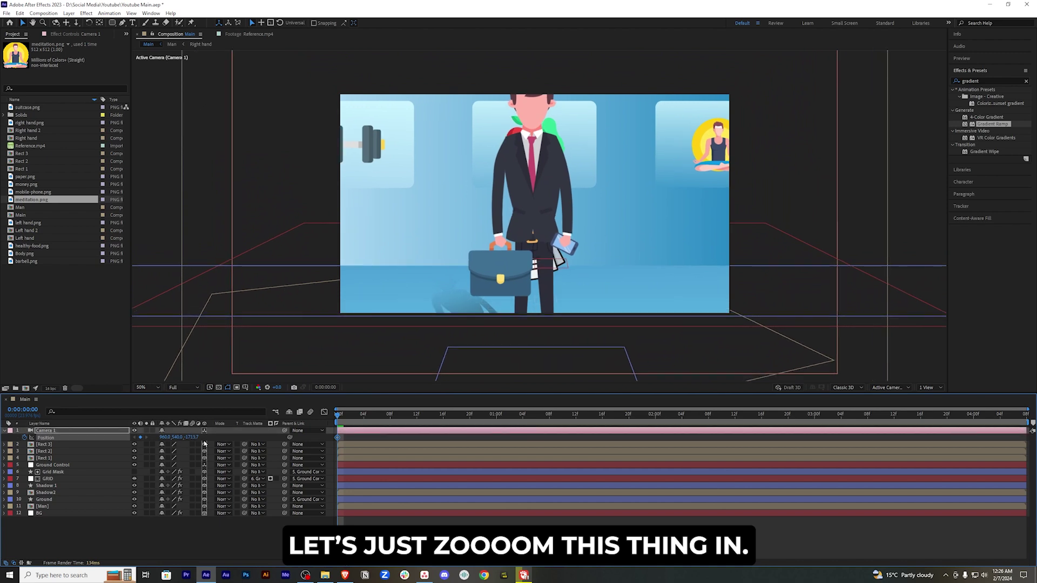
left_click_drag(182, 437, 106, 432)
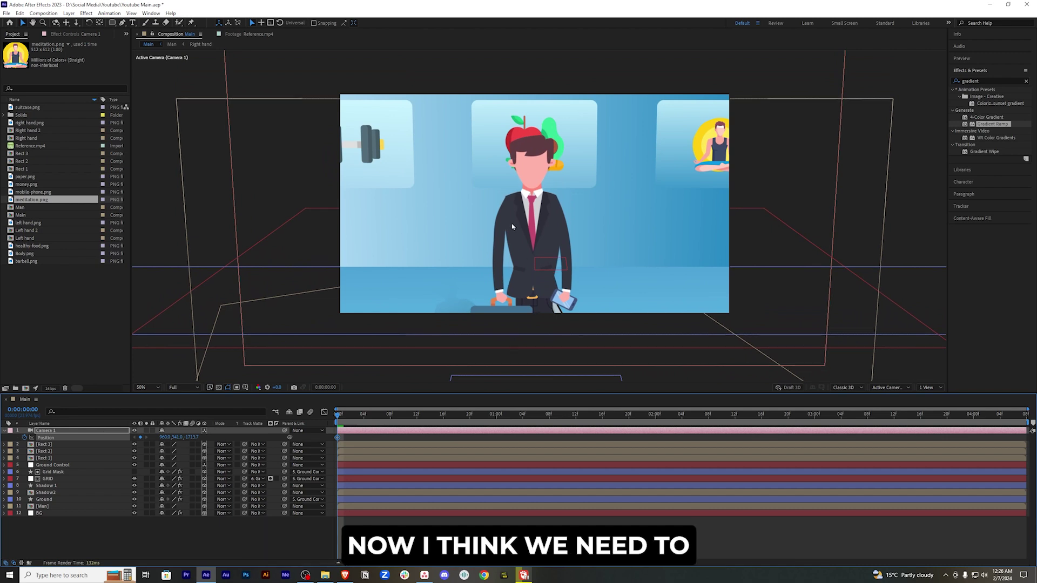
Step: Keyframe Camera 1's Orientation at the first frame with X at 3.5°, and adjust the camera's Position Y to 494
left_click(100, 515)
left_click(82, 430)
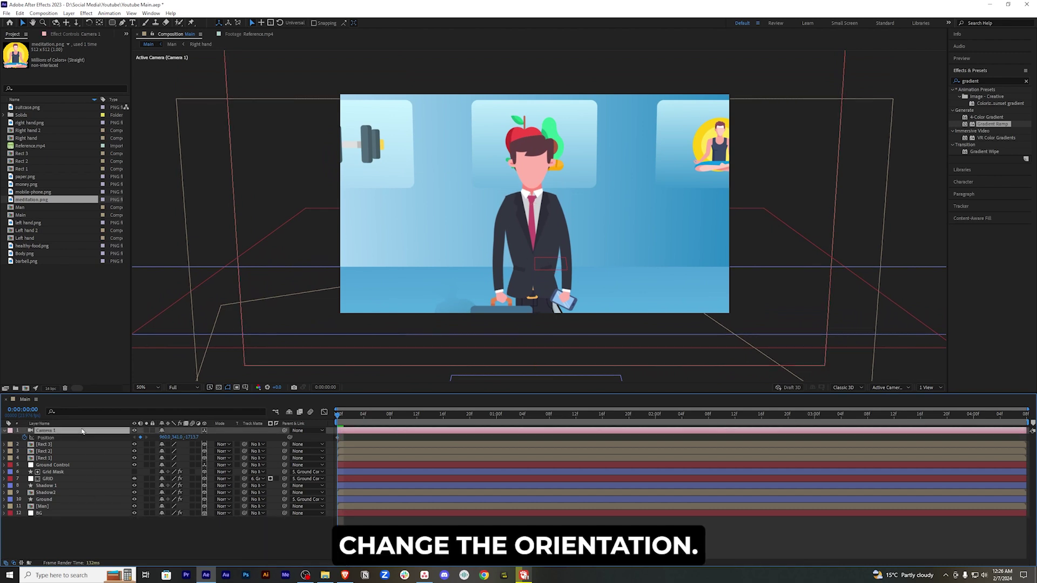
left_click(5, 431)
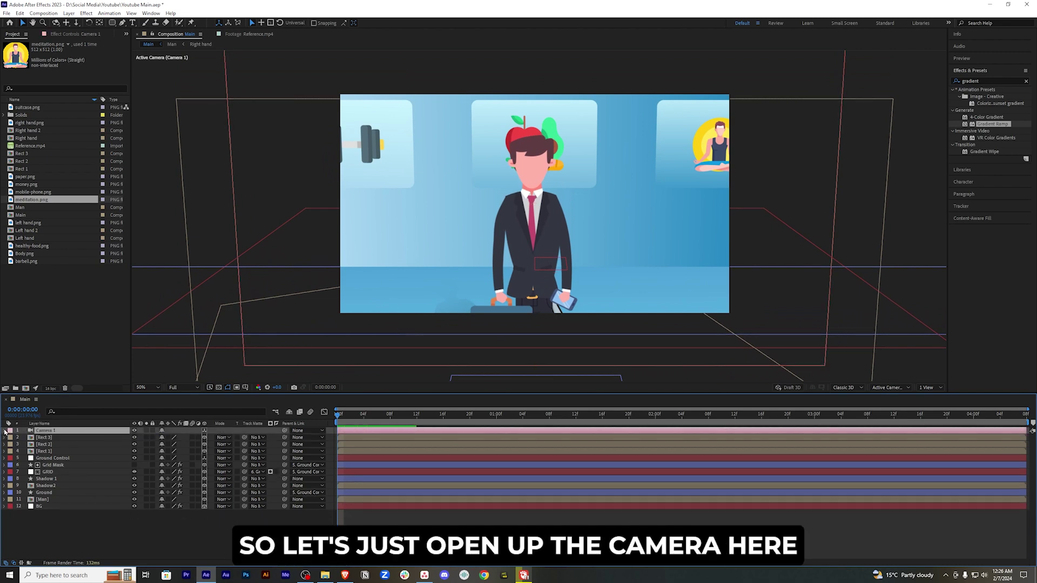
left_click(4, 431)
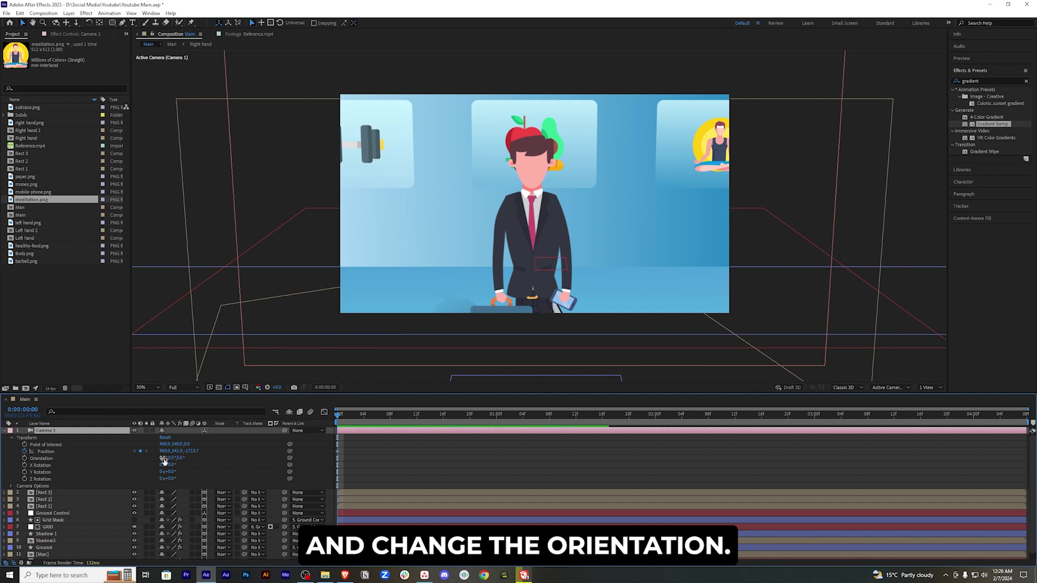
left_click(24, 458)
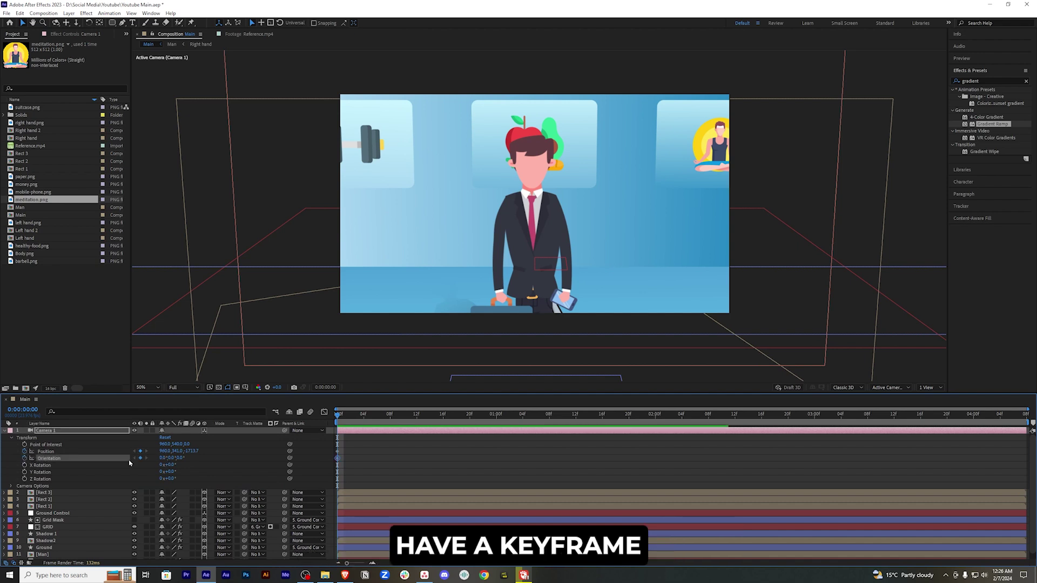
left_click_drag(161, 458, 195, 449)
left_click(874, 238)
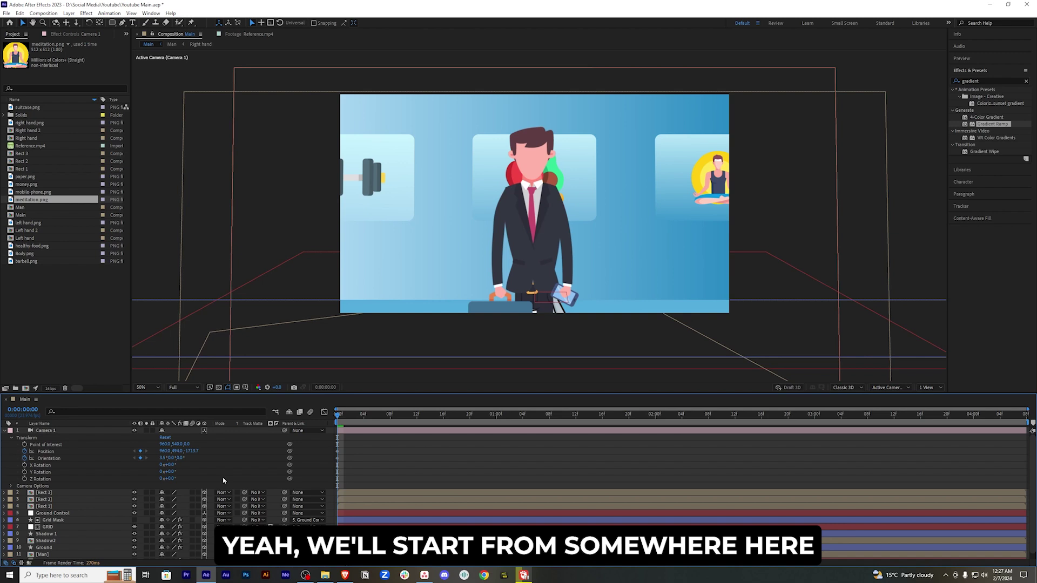
Step: At 0:00:02:21, keyframe Camera 1 pulled back from the scene, with Position Y at 540 and Orientation X at 0°
left_click_drag(338, 415, 797, 432)
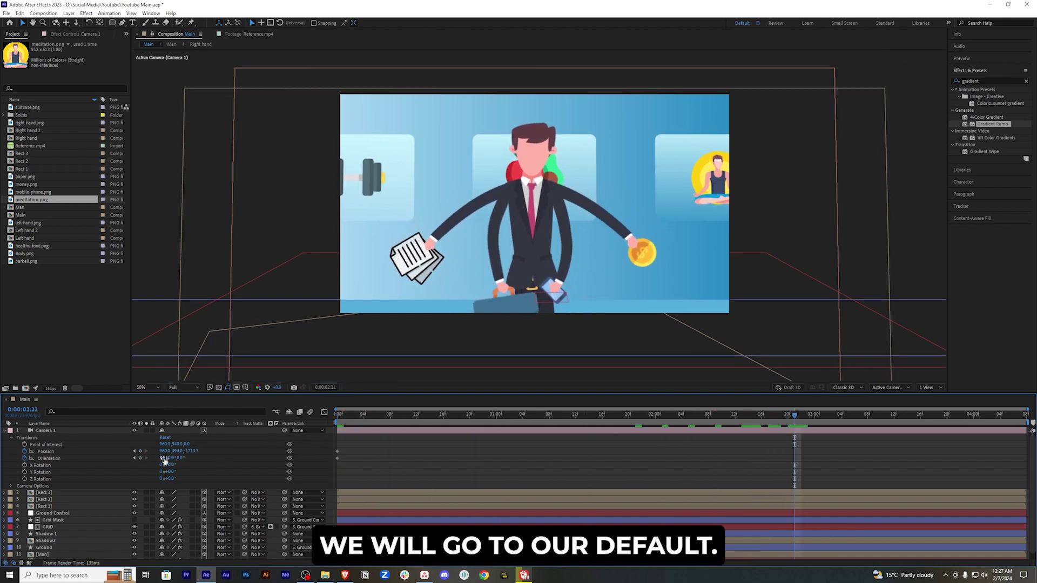
left_click_drag(190, 451, 171, 453)
left_click(179, 451)
type("540")
key("Return")
left_click(163, 458)
type("0")
key("Return")
Step: Apply Easy Ease to all of Camera 1's Position and Orientation keyframes and preview the animation from the start
left_click_drag(754, 415, 232, 414)
left_click_drag(854, 442, 302, 476)
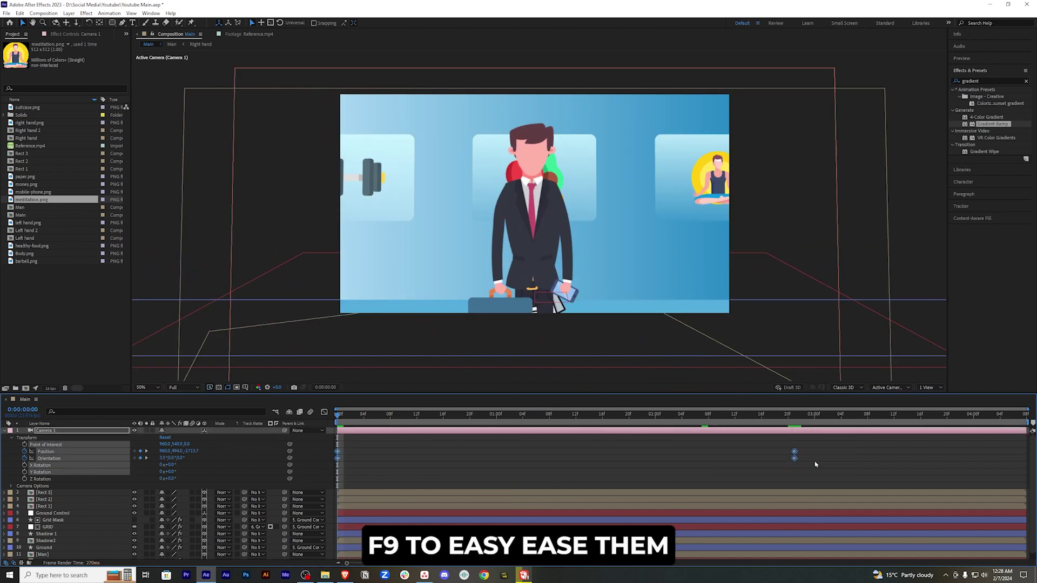
left_click(404, 452)
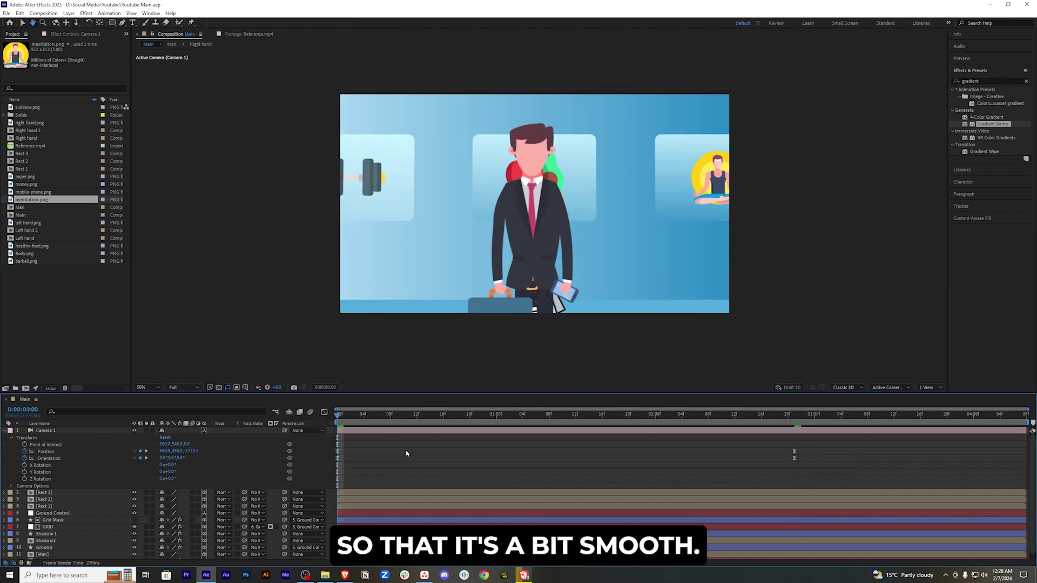
key("space")
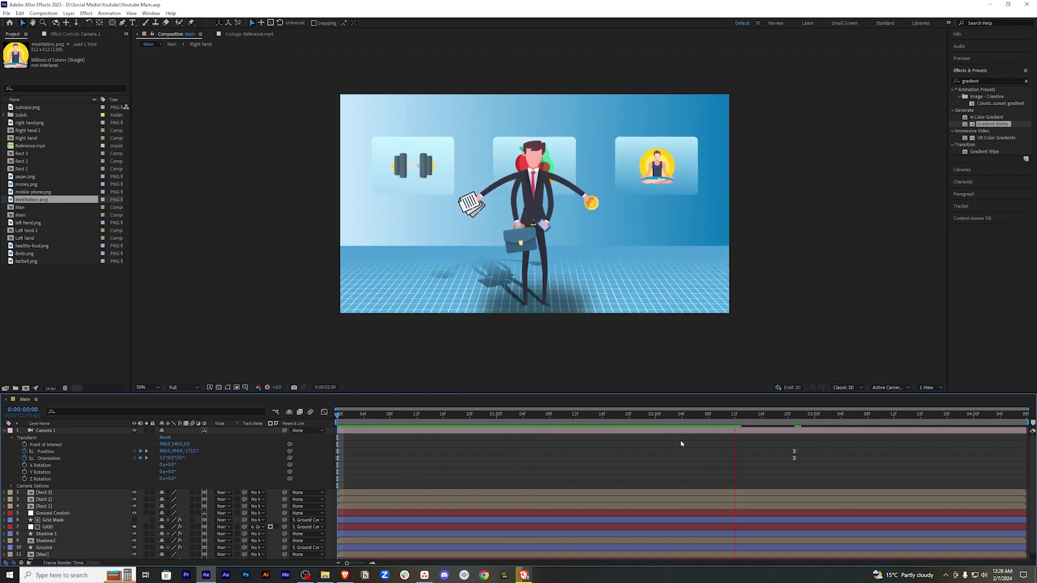
key("space")
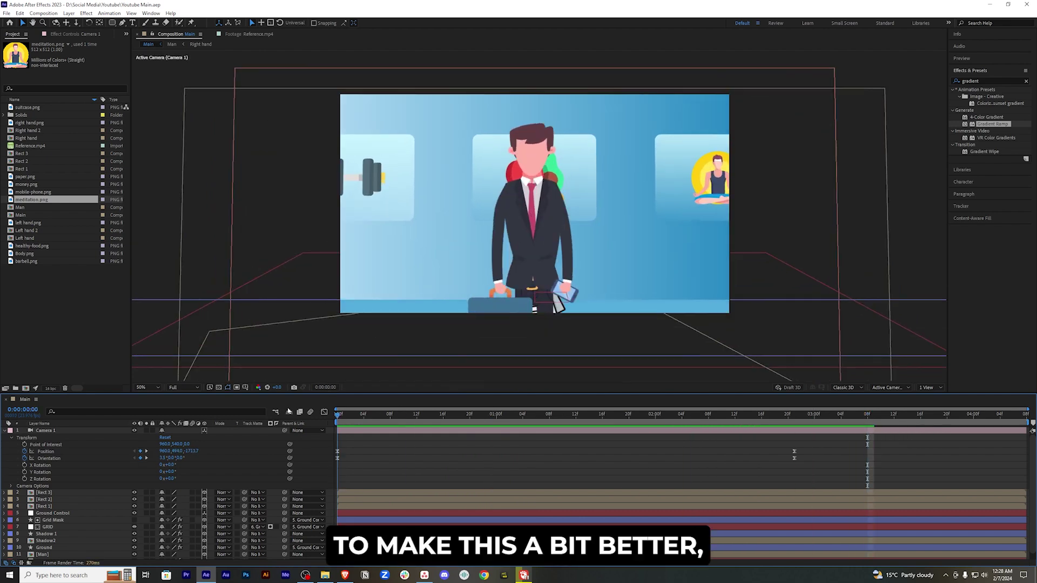
Step: Open the Graph Editor for Camera 1's selected Position and Orientation keyframes with the speed graph as the edited graph
left_click(324, 413)
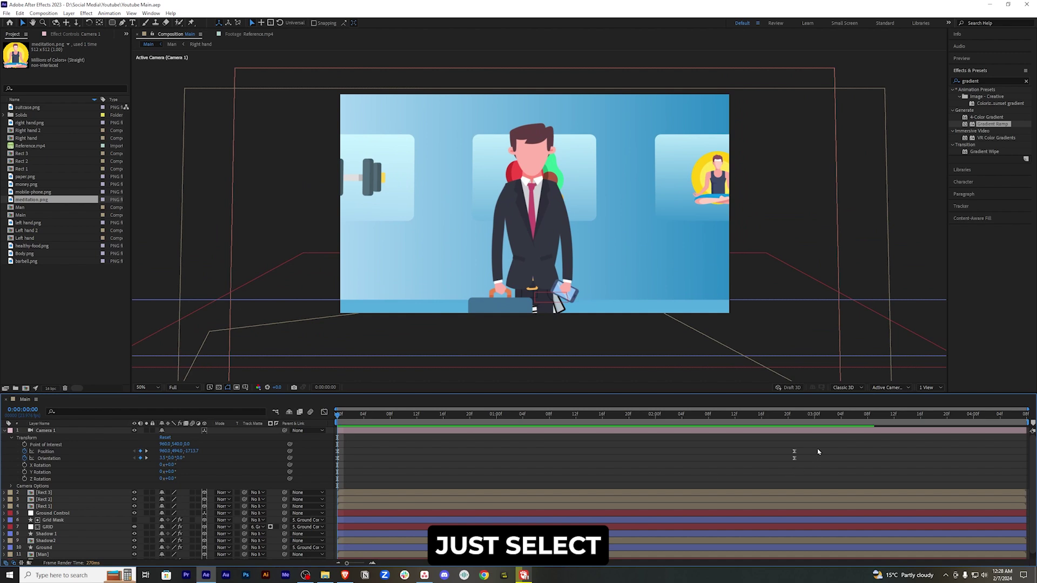
left_click_drag(818, 451, 327, 468)
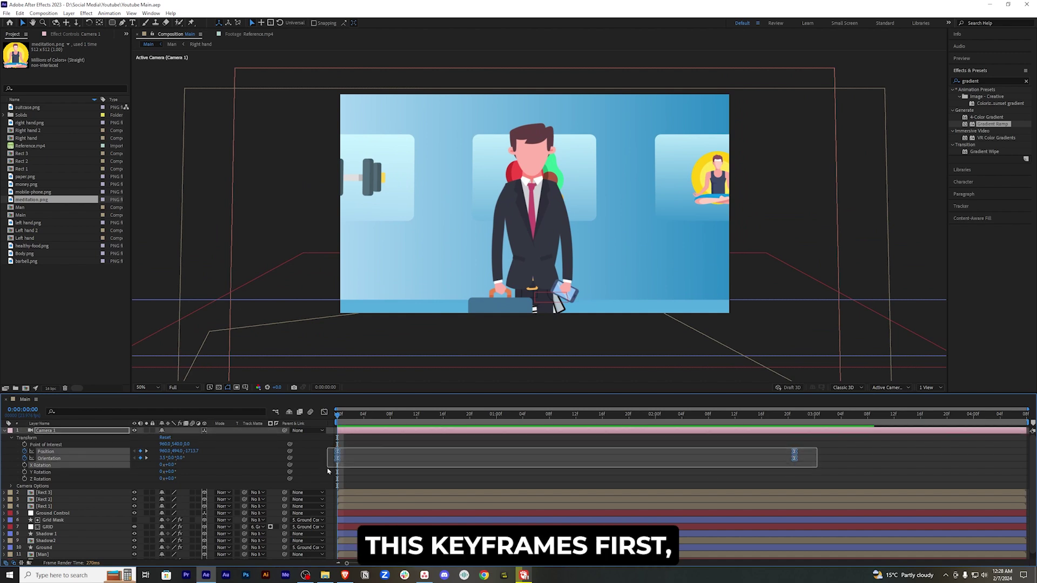
left_click(324, 413)
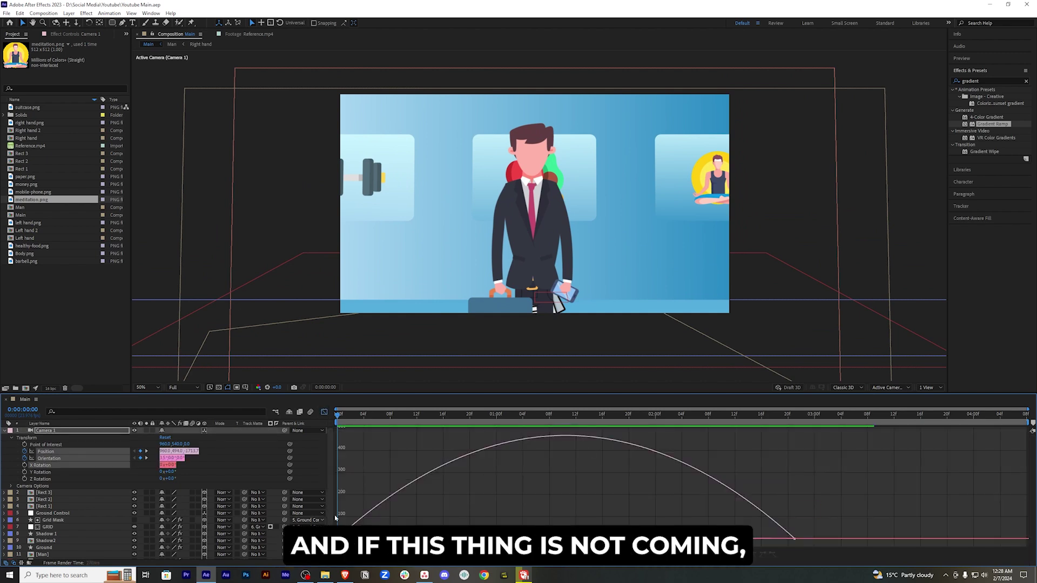
right_click(522, 487)
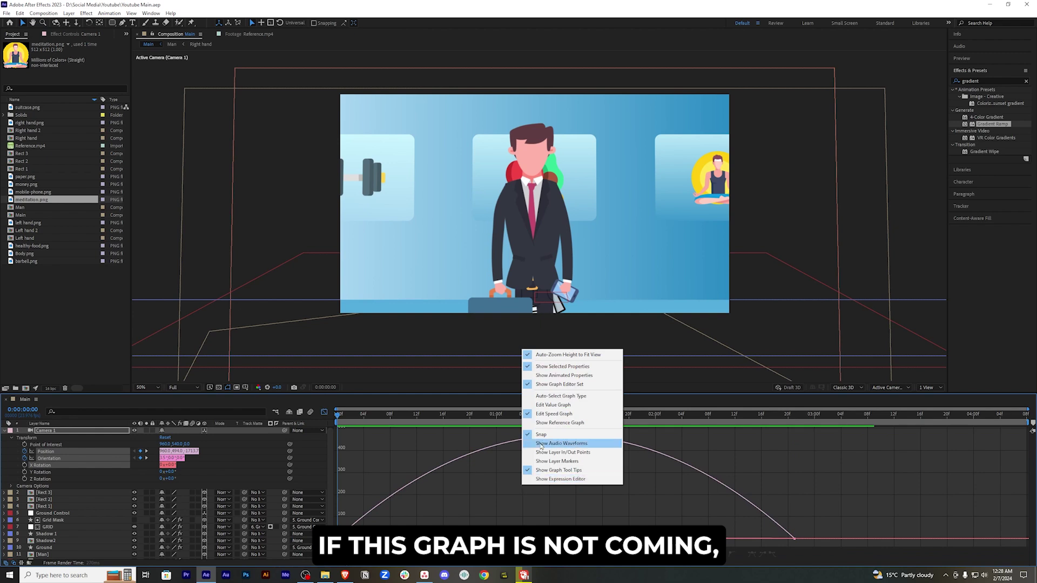
left_click(545, 414)
right_click(515, 469)
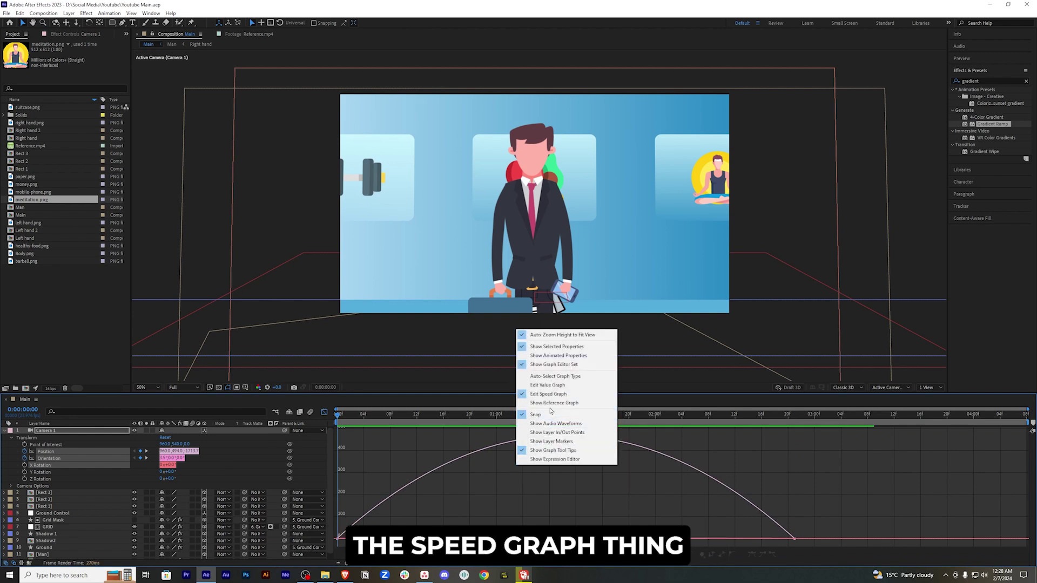
left_click(550, 395)
Step: Extend the incoming ease handles of Camera 1's final Orientation and Position keyframes to nearly full influence, and preview the camera move
left_click(795, 539)
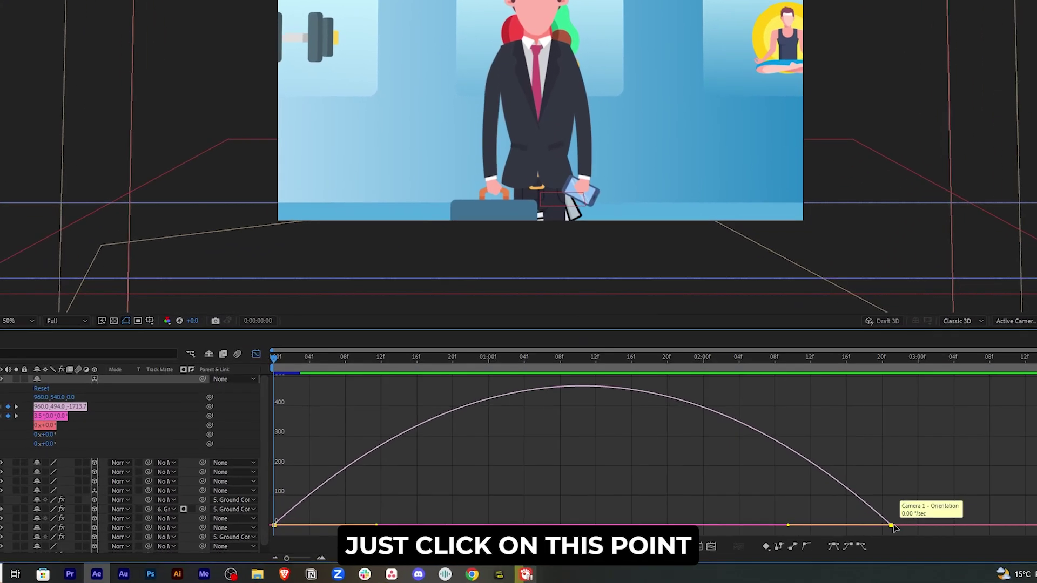
left_click_drag(789, 526, 611, 525)
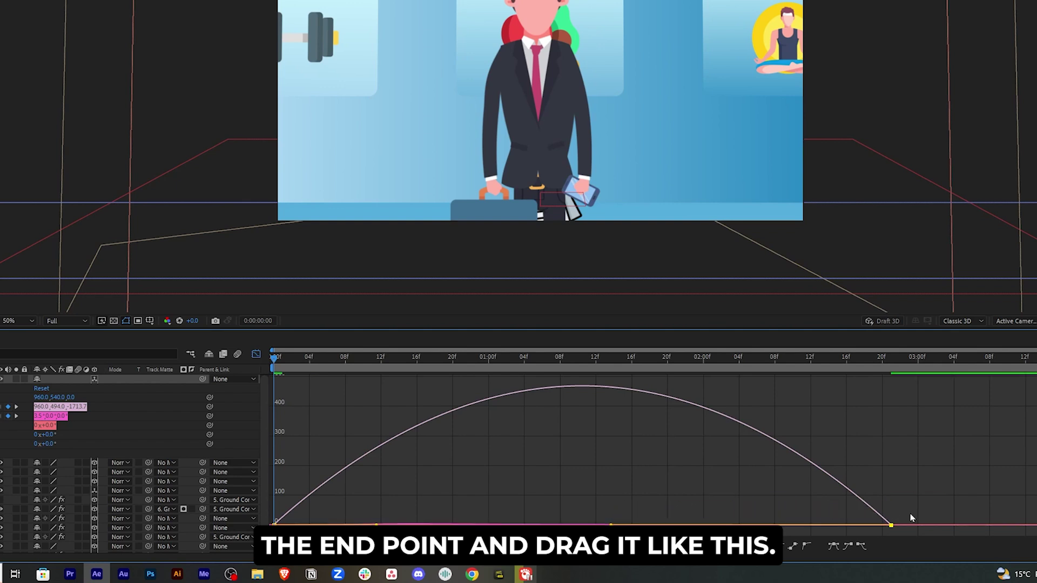
left_click_drag(849, 511, 900, 529)
left_click_drag(788, 521, 588, 519)
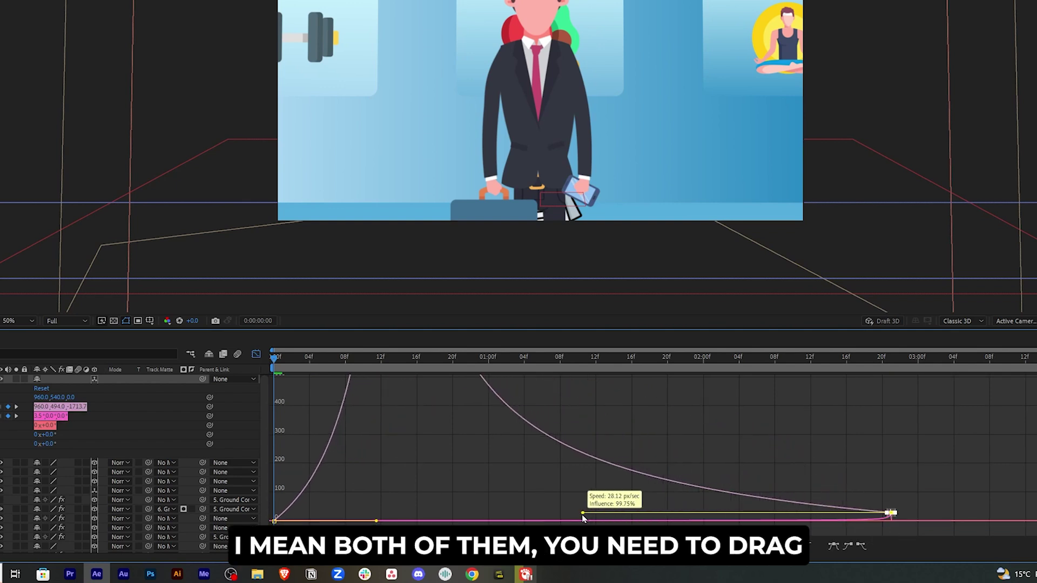
left_click(256, 355)
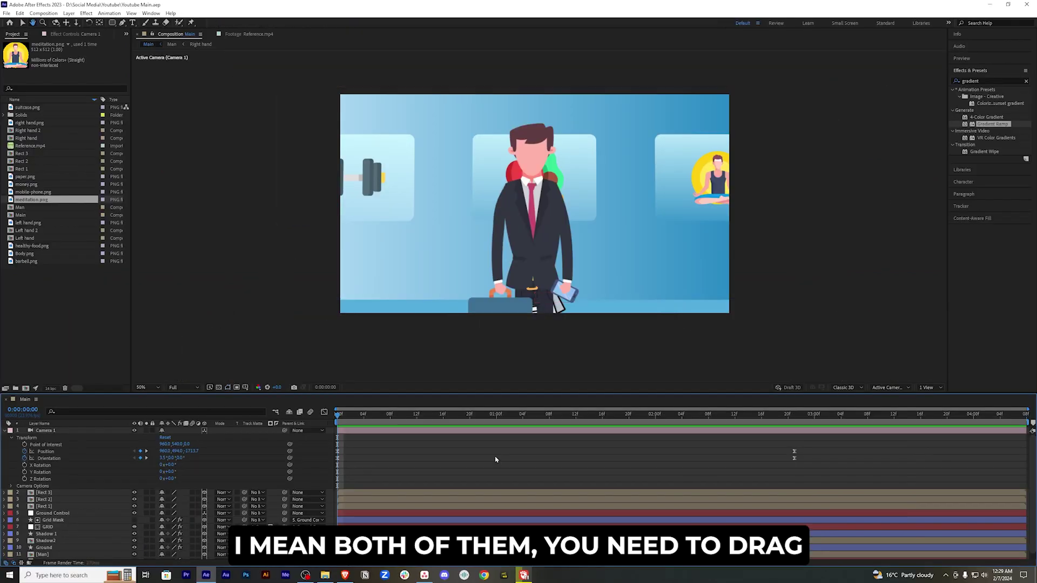
key("space")
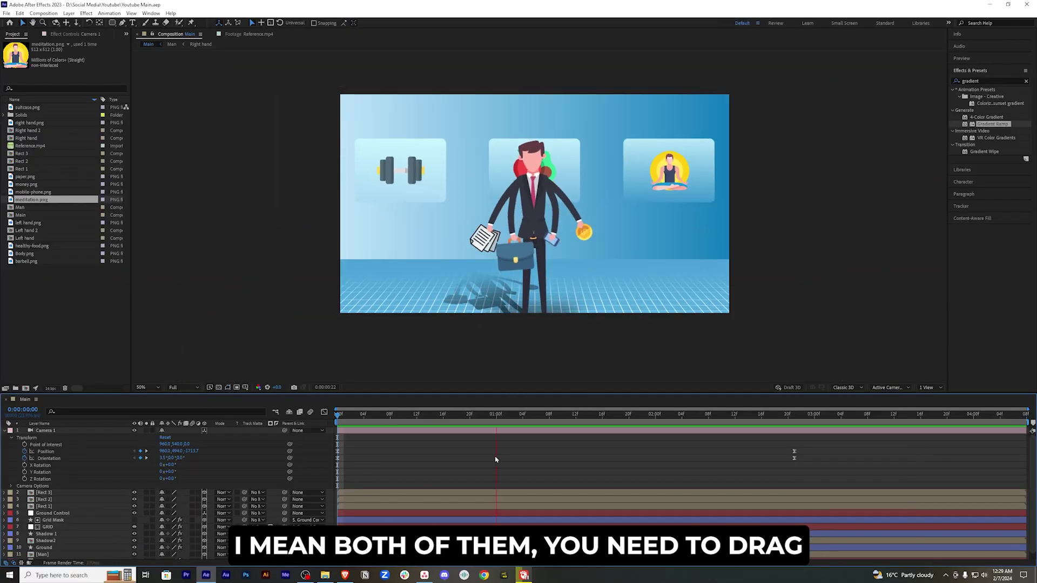
key("space")
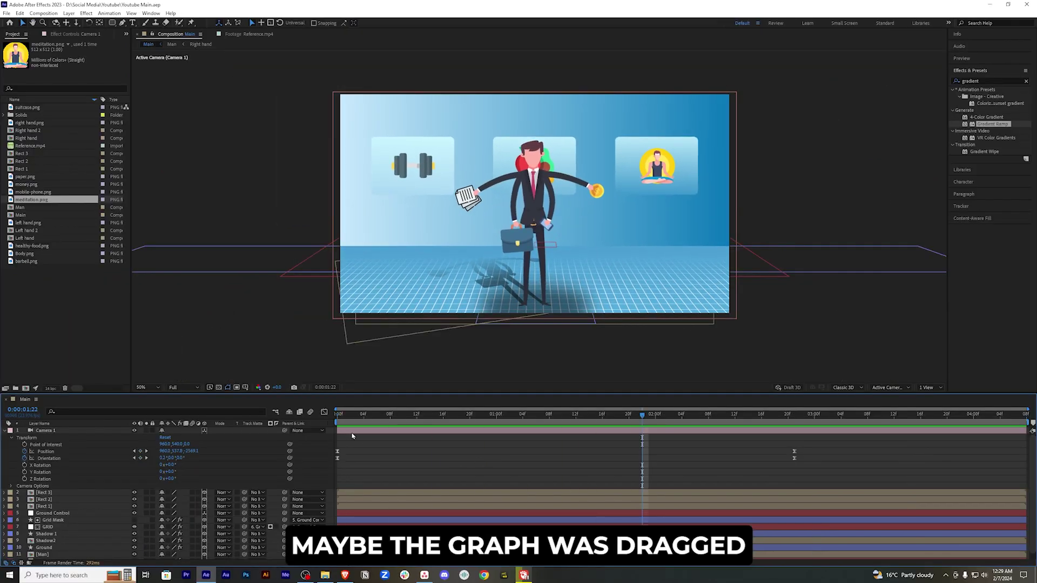
Step: Reopen the Graph Editor for Camera 1's keyframes, shorten the incoming ease of the final keyframes slightly, and preview the camera move
left_click_drag(811, 440, 256, 484)
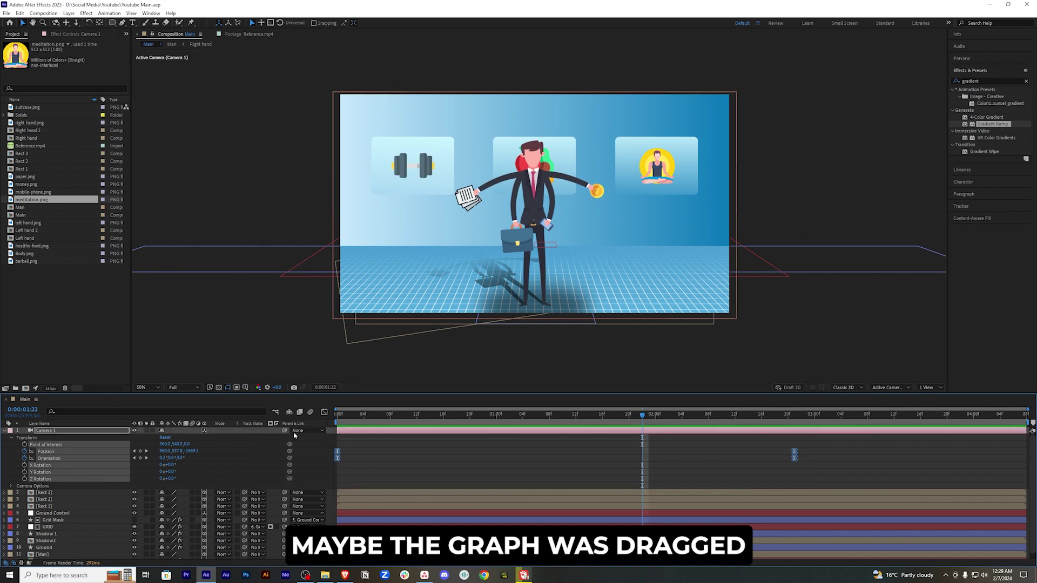
left_click(324, 412)
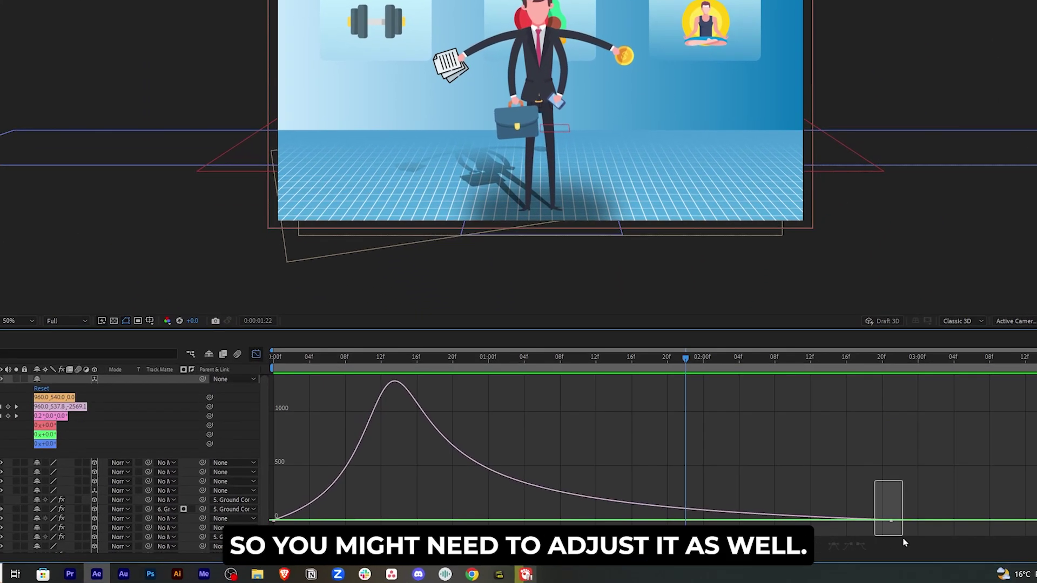
left_click_drag(782, 504, 803, 544)
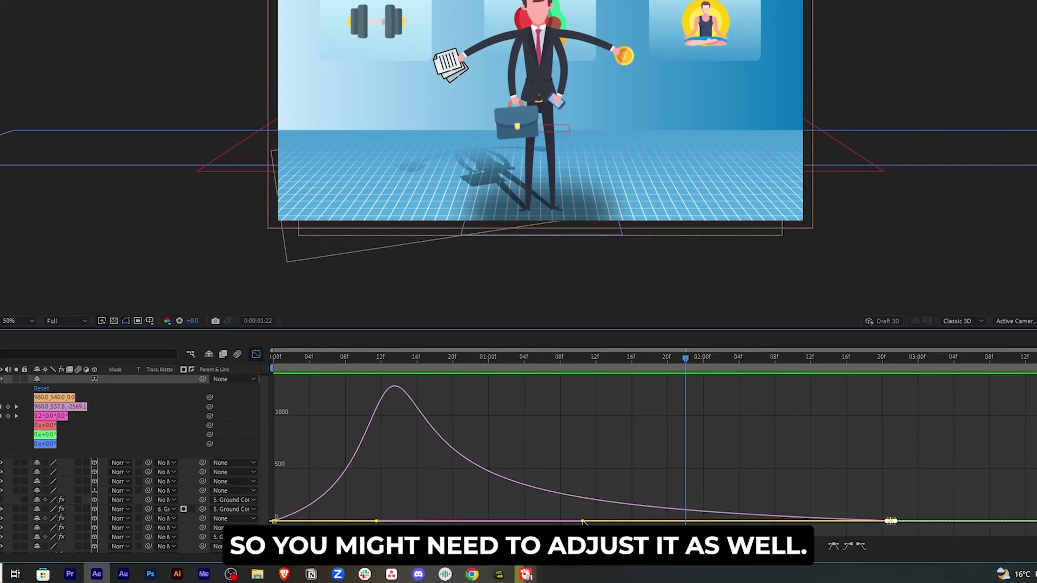
left_click_drag(584, 522, 617, 524)
key("space")
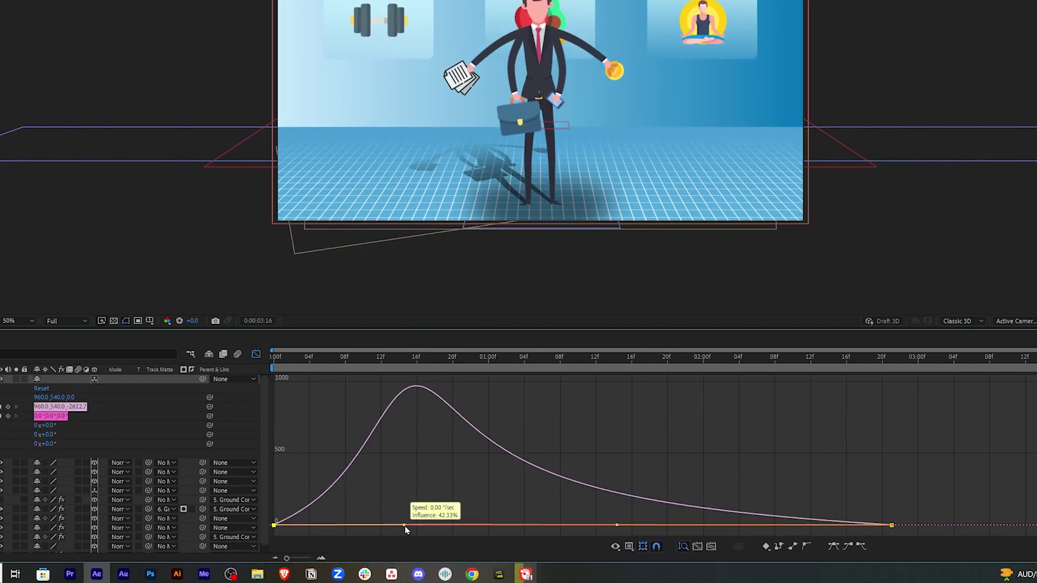
Step: Shorten the incoming ease of Camera 1's final keyframes further, then close the Graph Editor and preview the animation
left_click_drag(967, 483, 848, 546)
left_click_drag(617, 521, 637, 521)
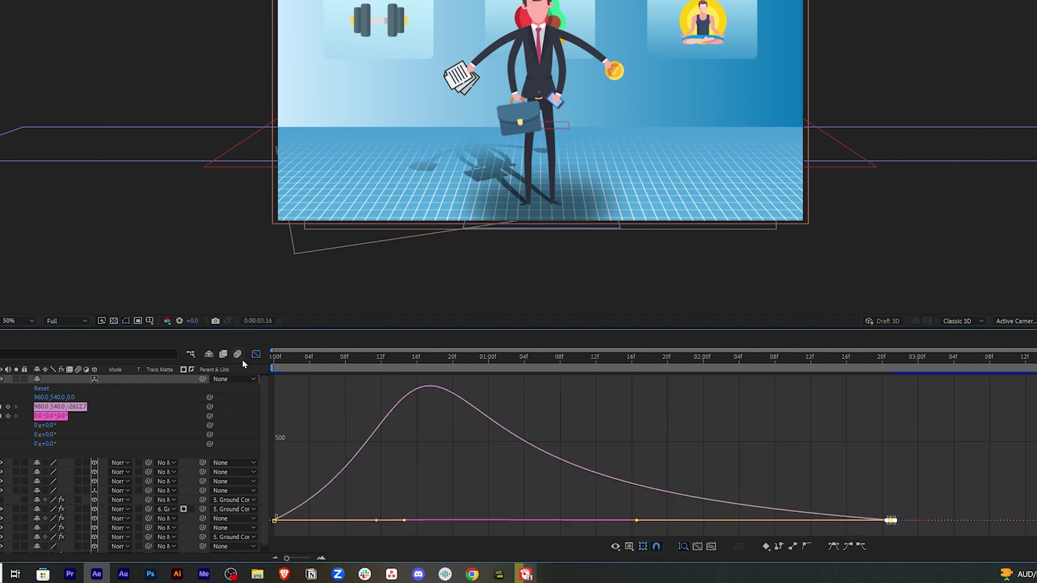
left_click(256, 355)
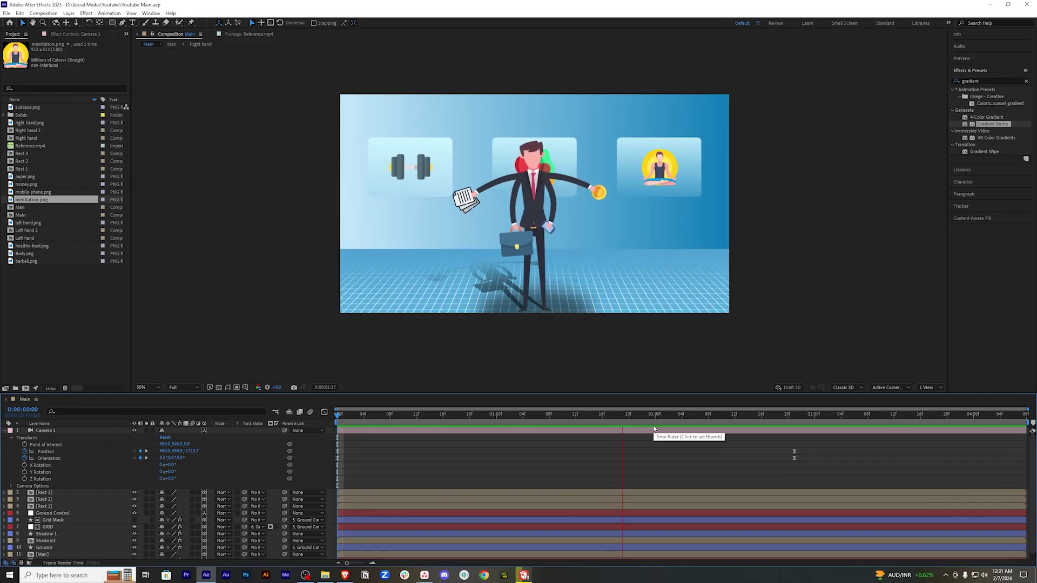
key("space")
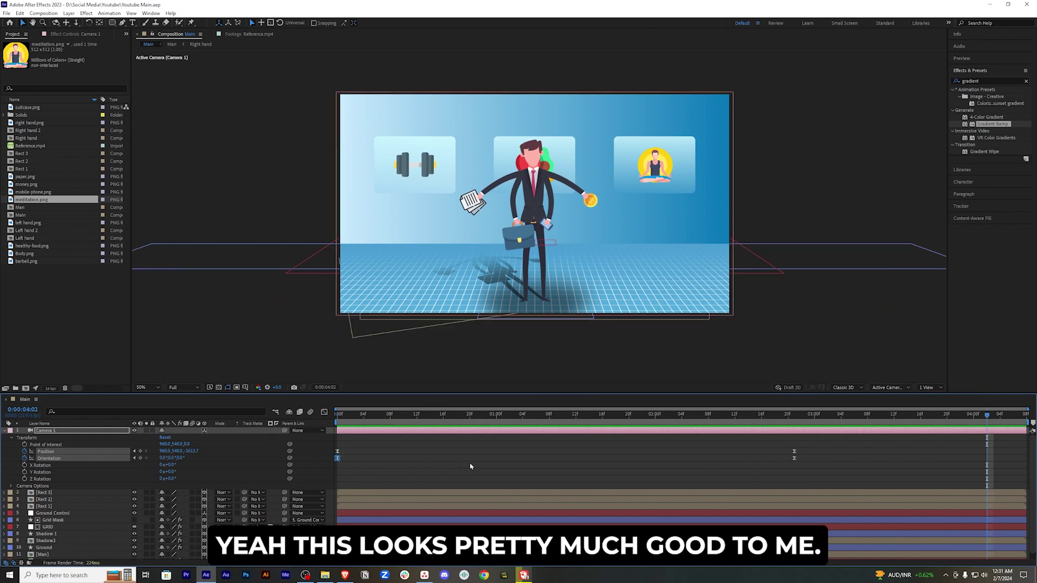
Step: Compare the colour tone of the Reference.mp4 footage with the Main composition at about 0:00:01:21
left_click(246, 34)
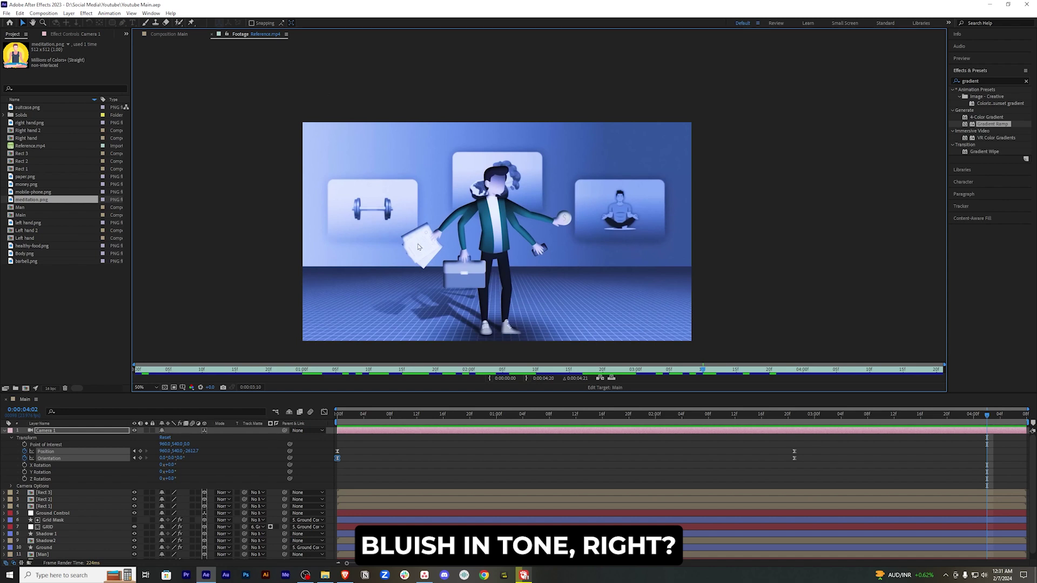
left_click(170, 34)
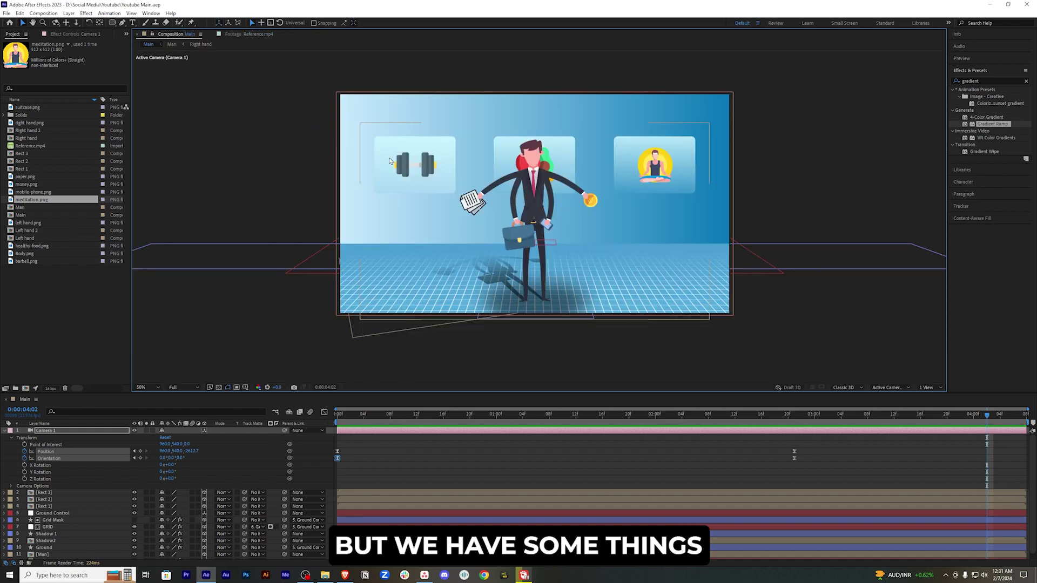
mouse_move(621, 416)
left_mouse_down()
mouse_move(491, 418)
mouse_move(635, 417)
left_mouse_up()
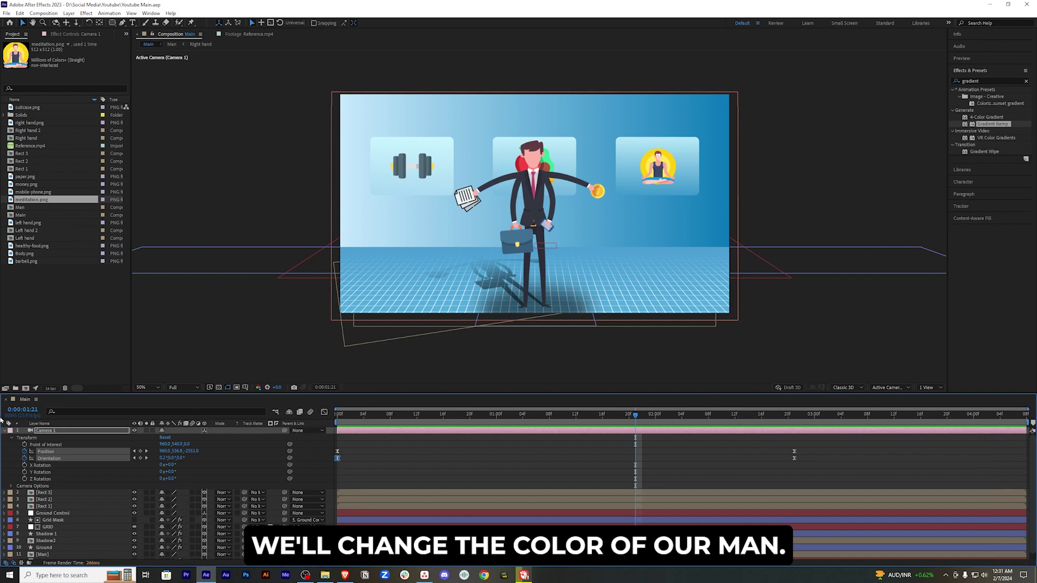
Step: Apply the Lumetri Color effect to the Man layer and set its Basic Correction Saturation to 0
left_click(4, 431)
left_click(132, 500)
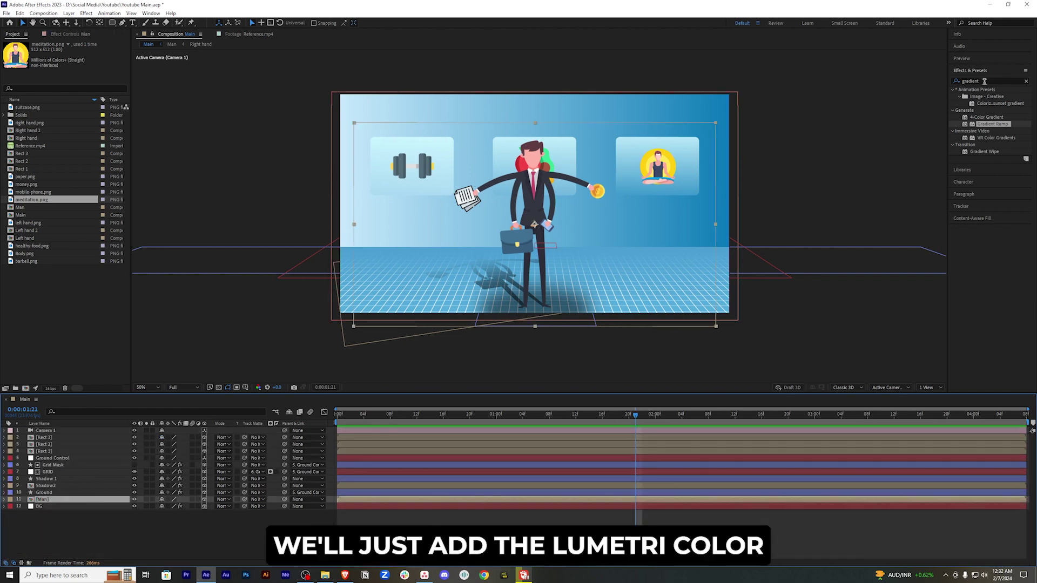
left_click(984, 82)
type("lem")
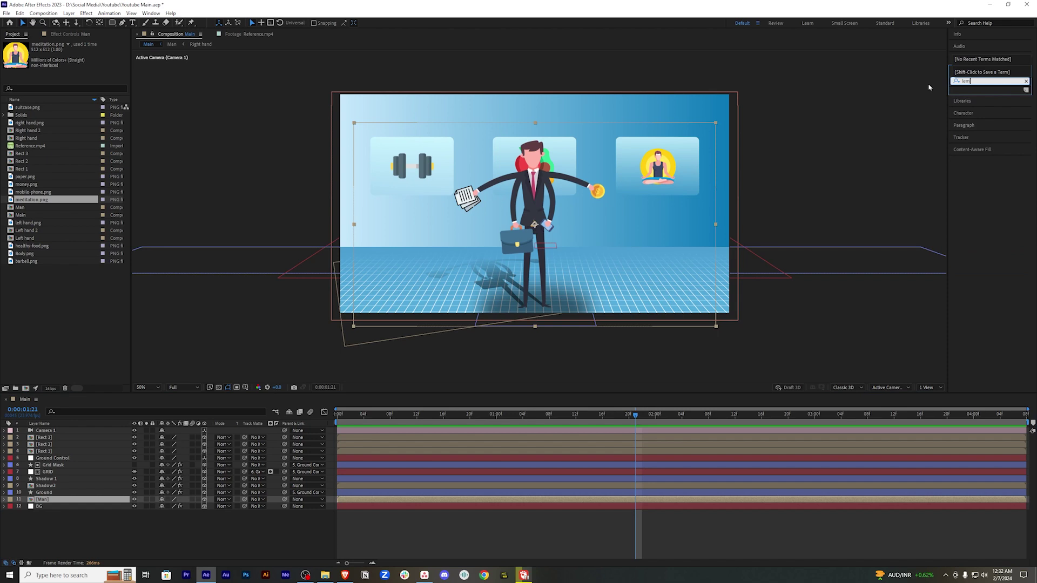
key("BackSpace")
key("BackSpace")
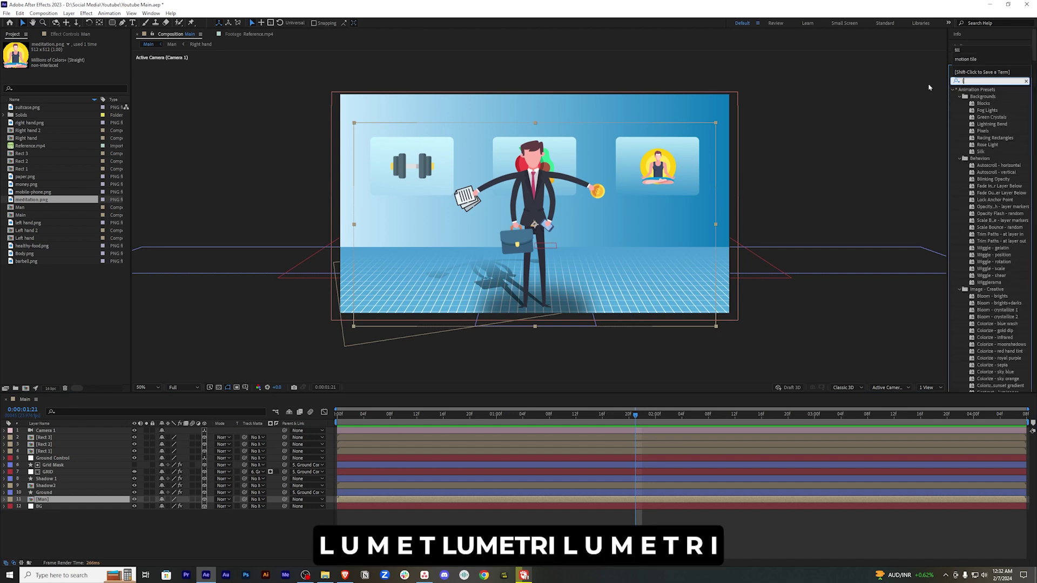
type("umetri")
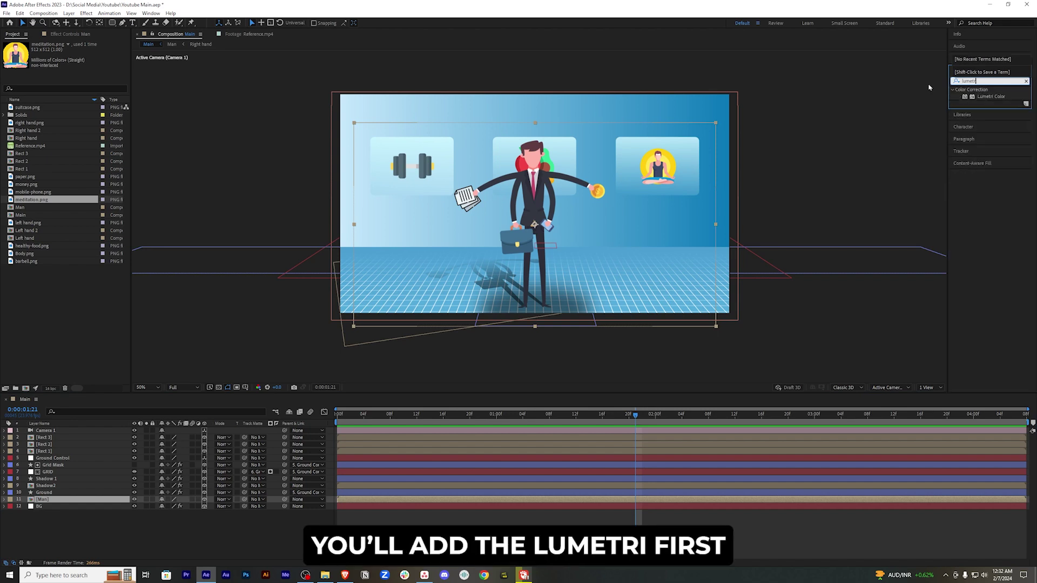
left_click_drag(991, 96, 101, 500)
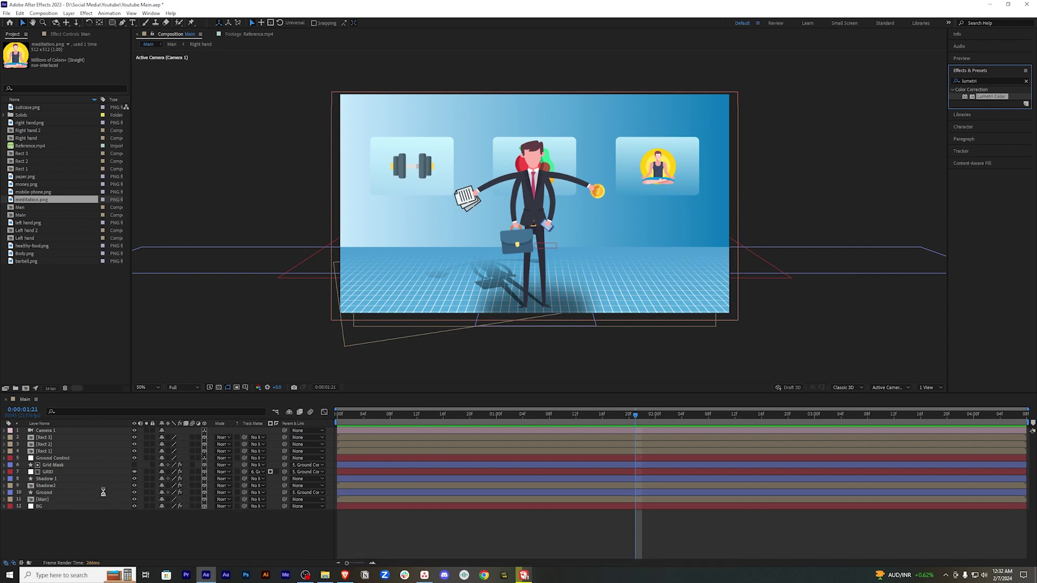
left_click_drag(71, 107, 49, 111)
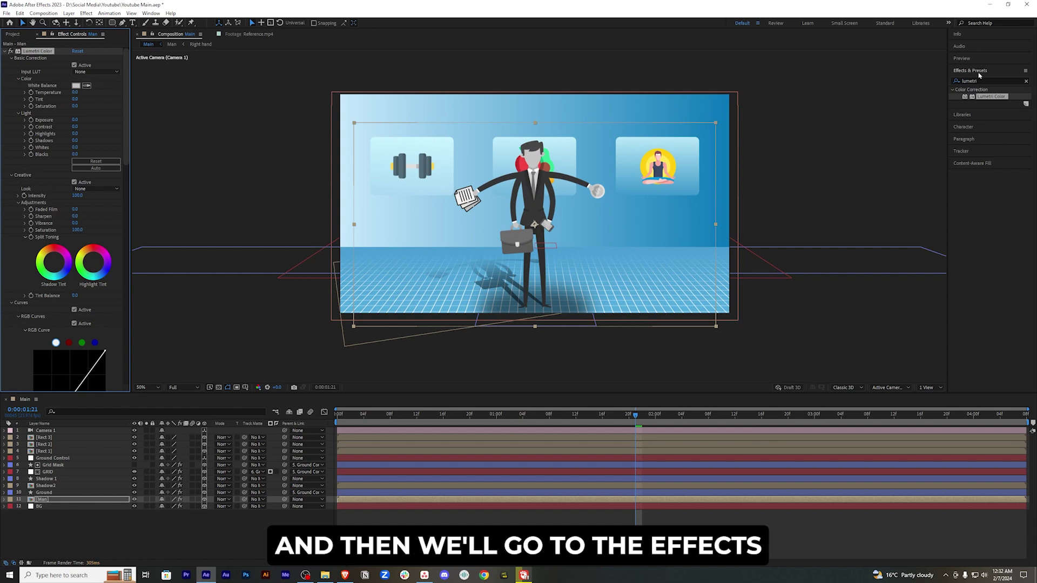
Step: Apply Hue/Saturation to the Man layer with Colorize enabled and Colorize Hue set to -146°
left_click(956, 81)
type("hue")
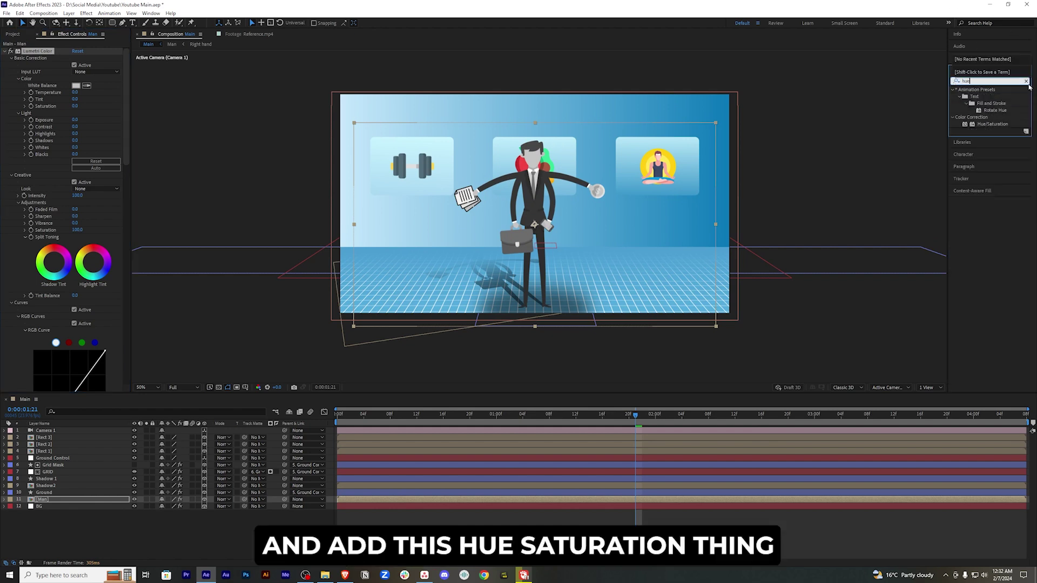
left_click(1003, 124)
left_click_drag(997, 125, 73, 501)
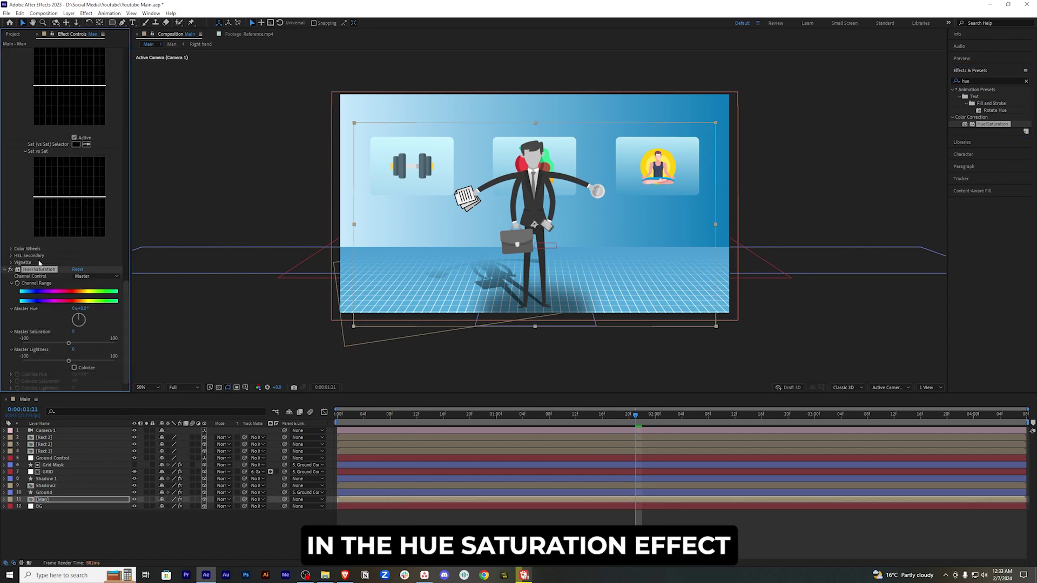
left_click(75, 368)
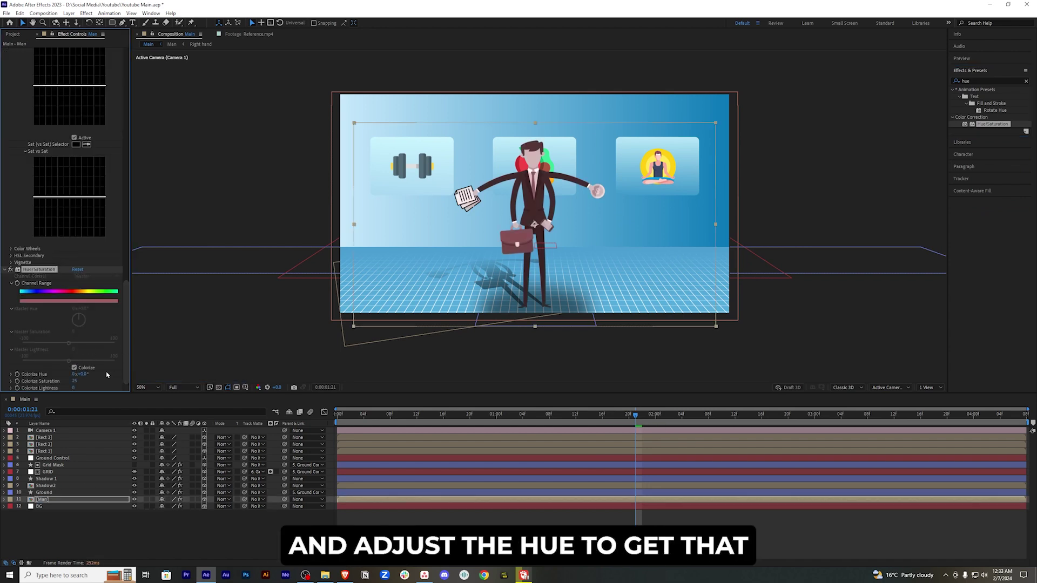
left_click_drag(77, 373, 22, 373)
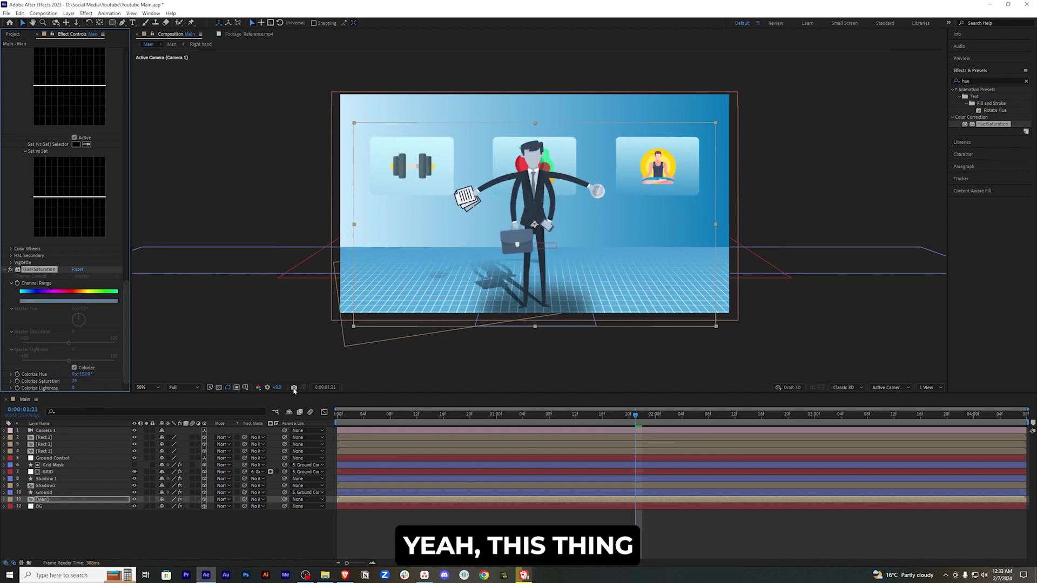
left_click_drag(84, 375, 73, 374)
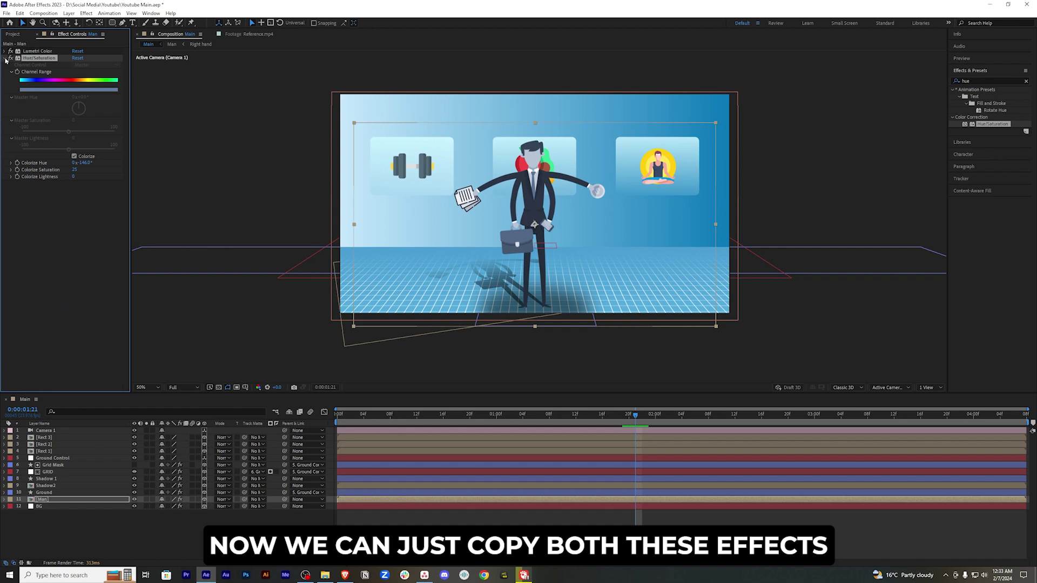
Step: Copy the Lumetri Color and Hue/Saturation effects from the Man layer
left_click(5, 58)
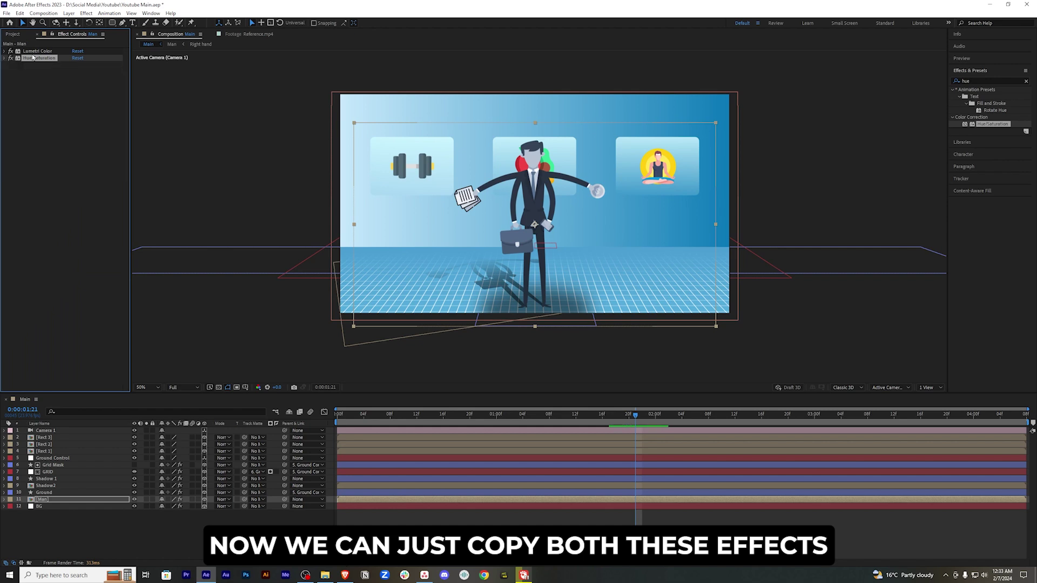
left_click(34, 53)
left_click(39, 60, "shift")
left_click(120, 536)
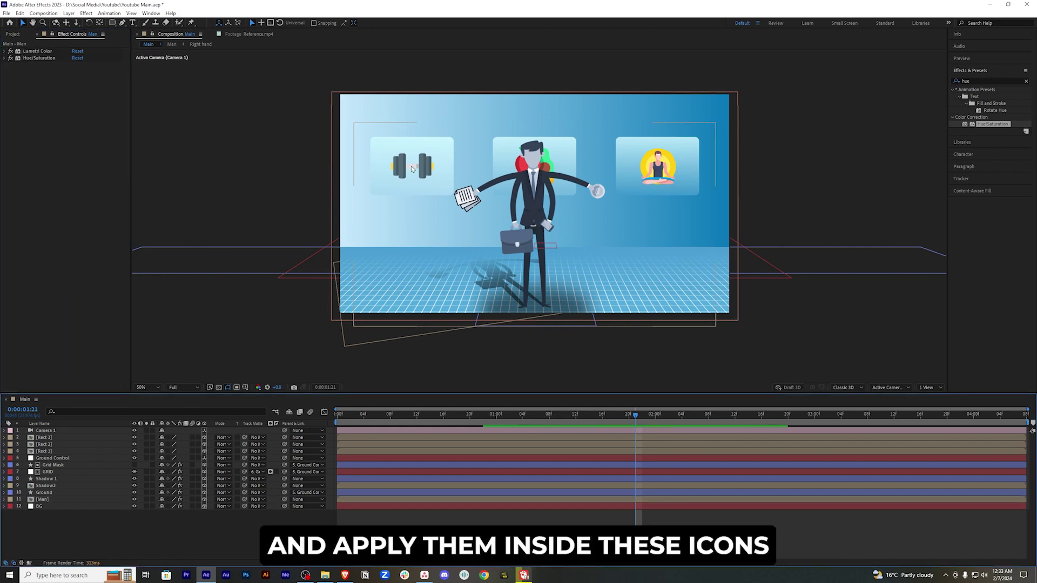
Step: Paste the copied effects onto the barbell icon inside Rect 1 and the healthy-food icon inside Rect 2
double_click(54, 452)
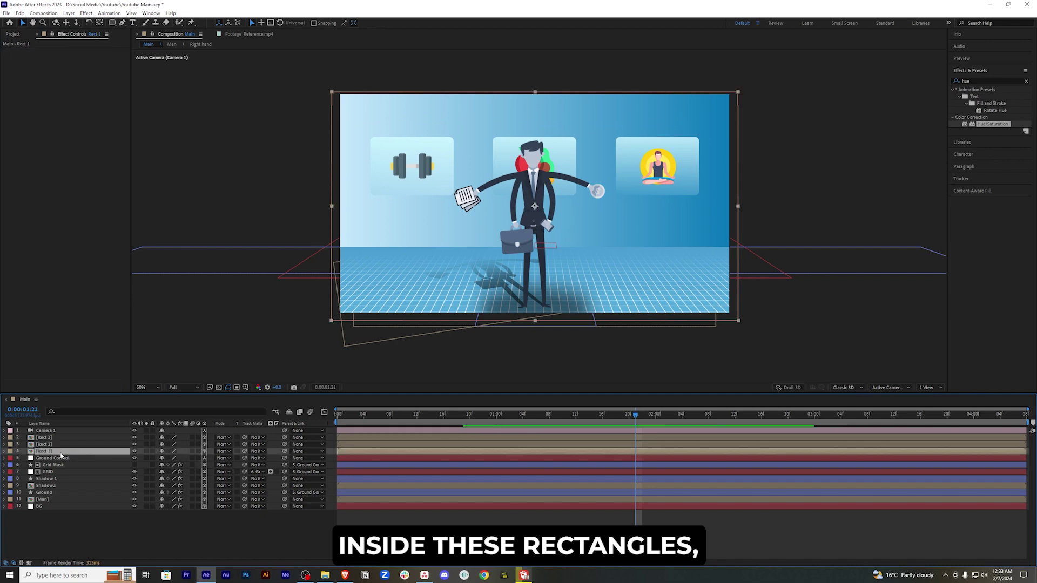
left_click(25, 399)
double_click(67, 445)
left_click(24, 399)
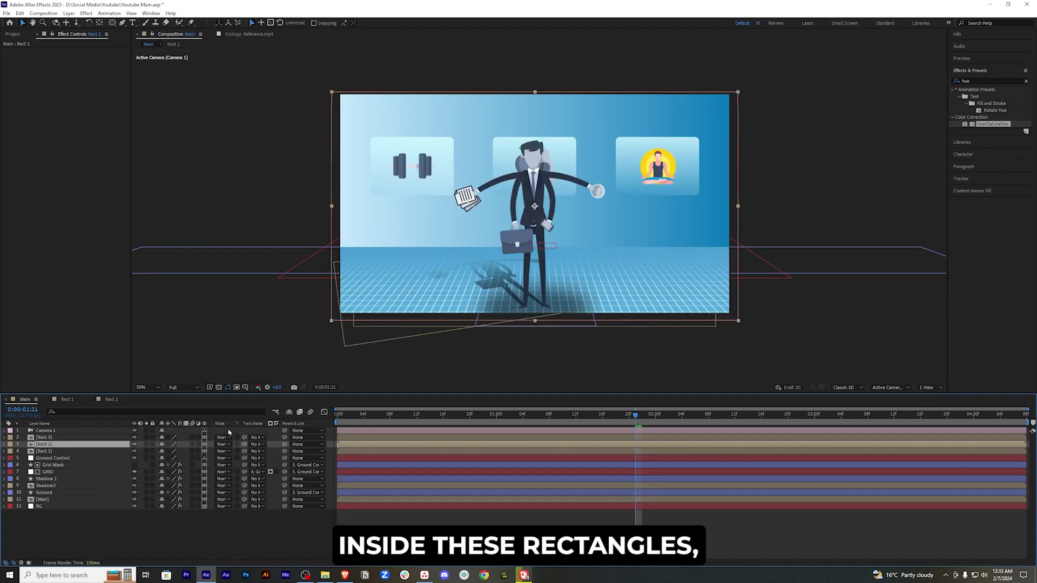
Step: Paste the copied effects onto meditation.png inside Rect 3 and raise its Colorize Saturation to make the icon less dull
double_click(78, 439)
key("ctrl+v")
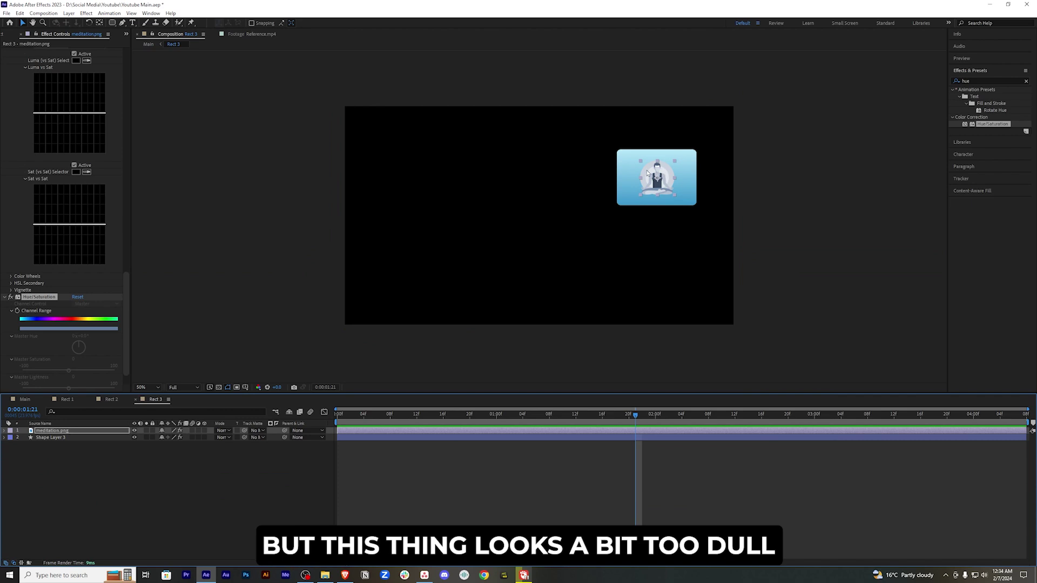
scroll(71, 270, "down", 1)
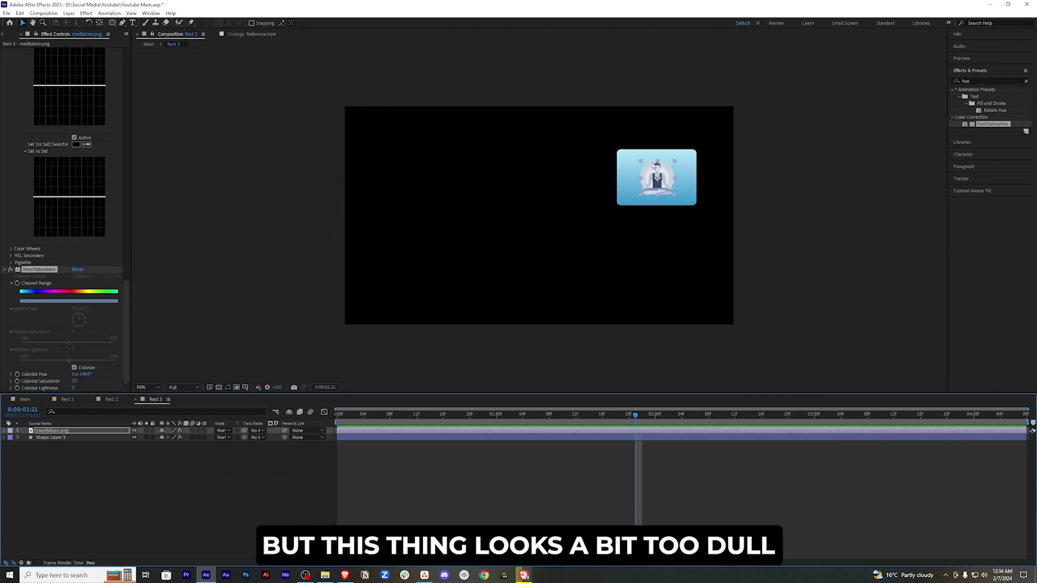
left_click_drag(75, 382, 81, 381)
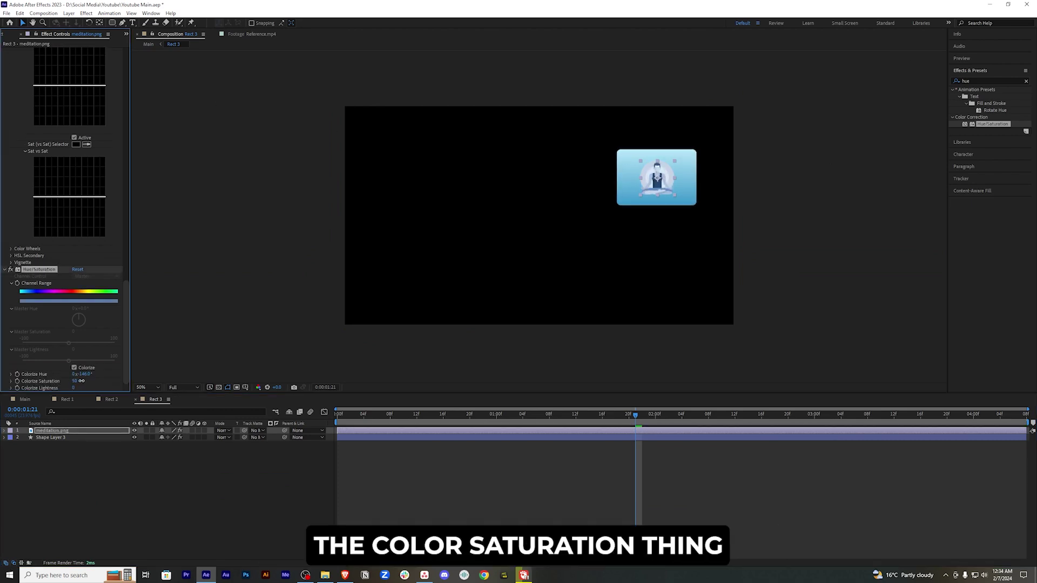
left_click(76, 381)
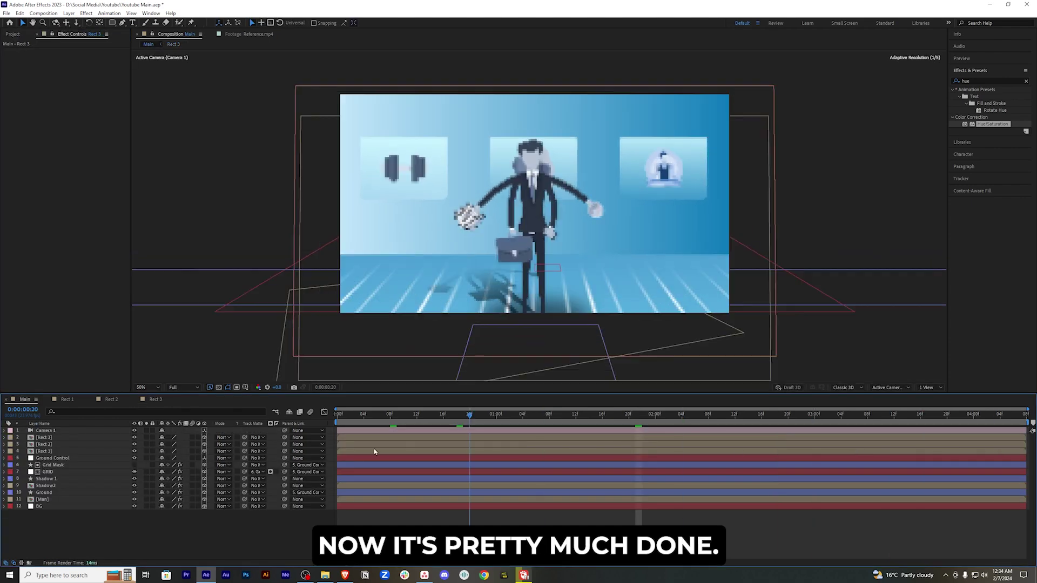
Step: Check the cards in the reference footage and apply a Drop Shadow effect to the Rect 1 layer in Main
left_click(255, 34)
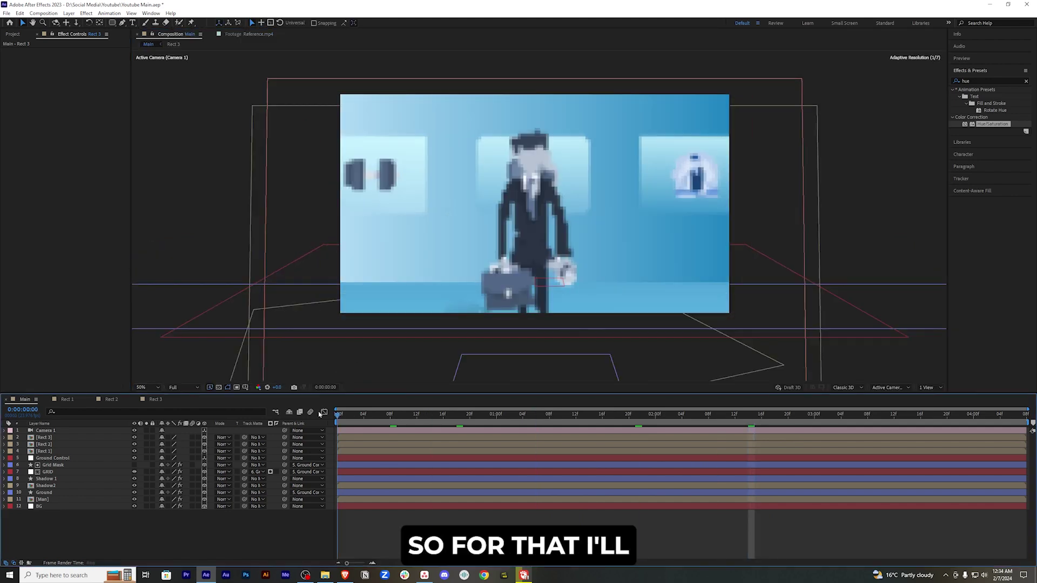
double_click(974, 79)
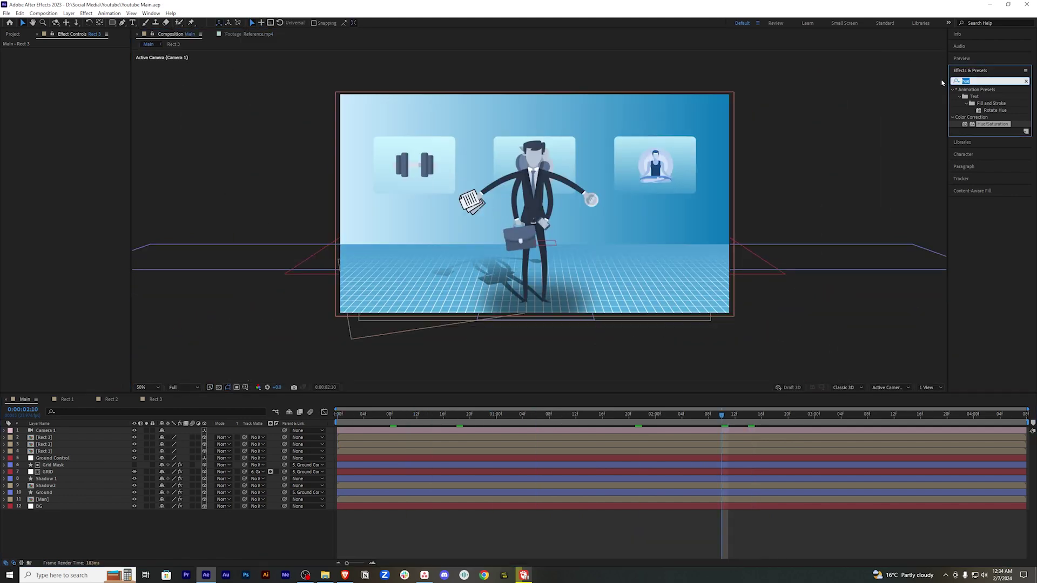
type("Drop")
left_click_drag(992, 193, 68, 451)
Step: Set Rect 1's Drop Shadow to Distance 0 and Softness 100, and reduce the shadow's Opacity
left_click_drag(64, 95, 89, 100)
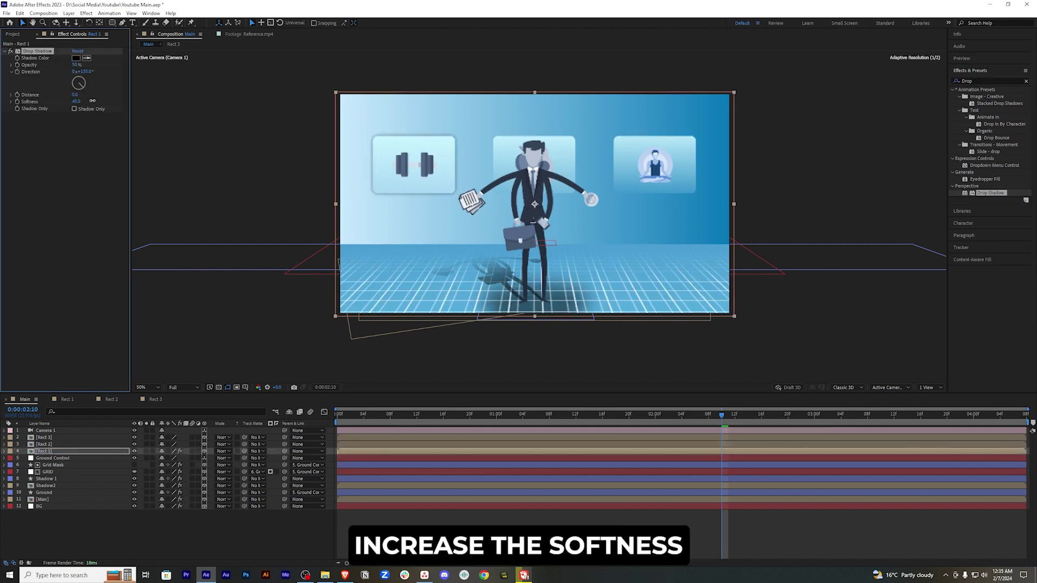
left_click(80, 103)
type("50")
left_click(109, 187)
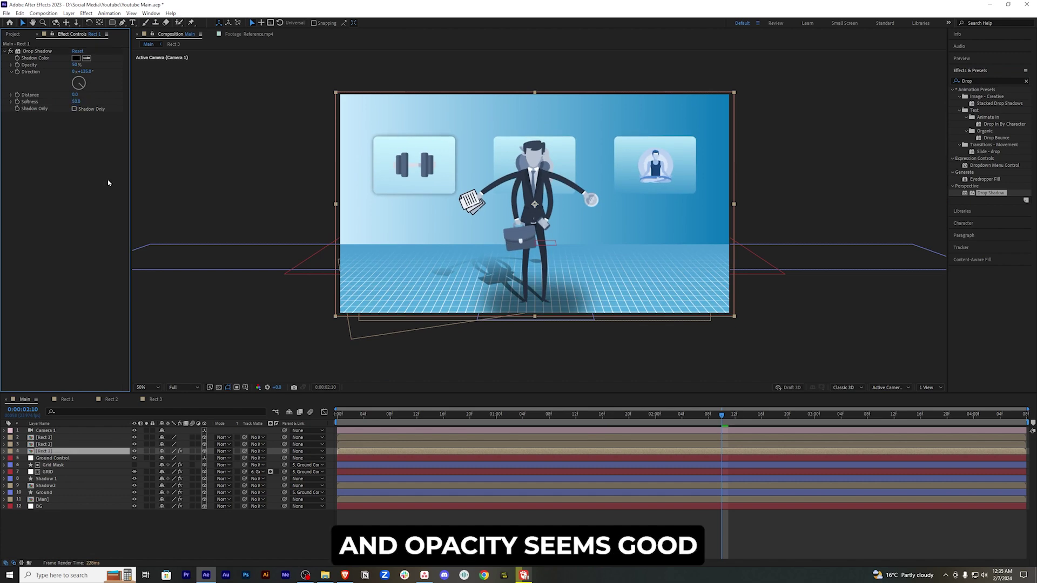
left_click(76, 102)
type("100")
key("Return")
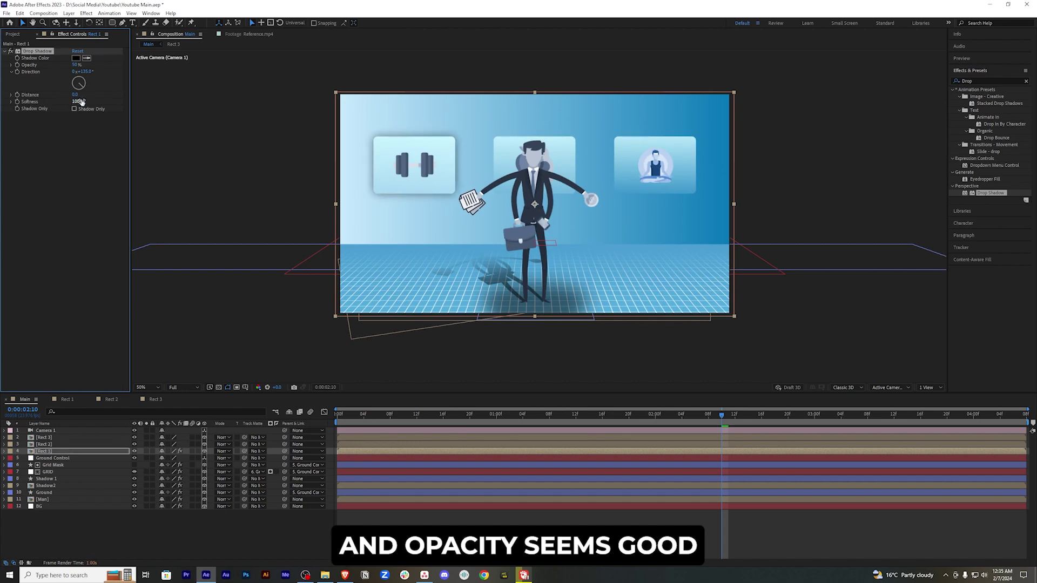
left_click(75, 65)
type("4")
Step: Copy Rect 1's Drop Shadow effect onto the Rect 2 and Rect 3 layers in Main
left_click(71, 444)
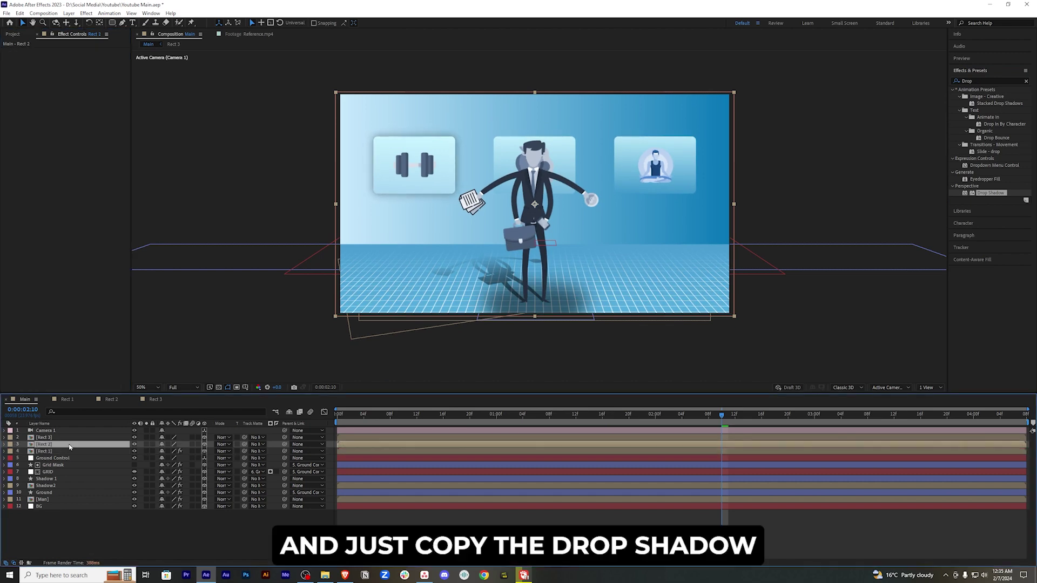
left_click(44, 437)
key("ctrl+v")
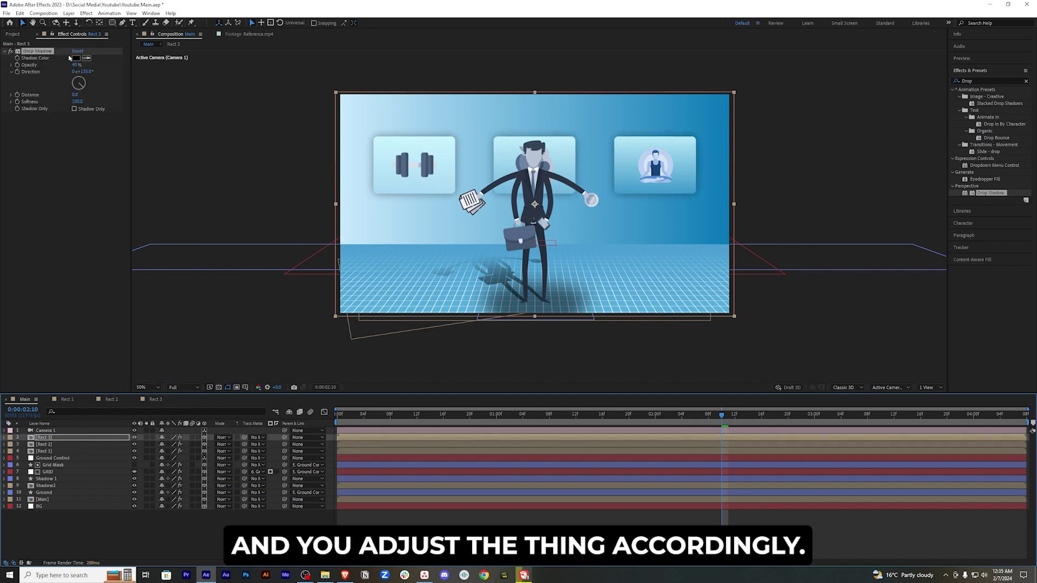
Step: Paste the copied Drop Shadow onto the barbell.png layer inside the Rect 1 composition
double_click(86, 451)
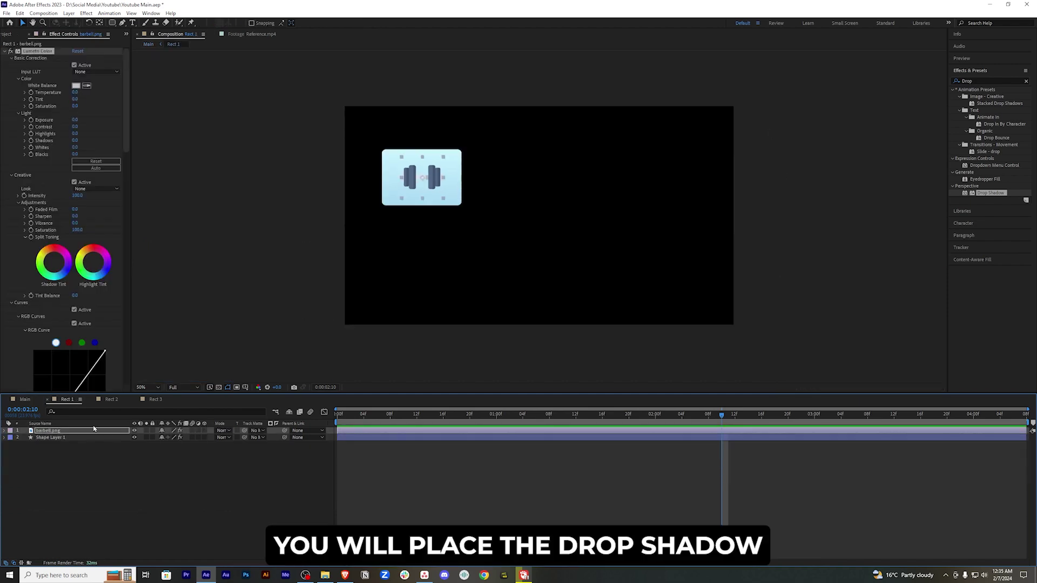
left_click(89, 444)
left_click(83, 432)
key("ctrl+v")
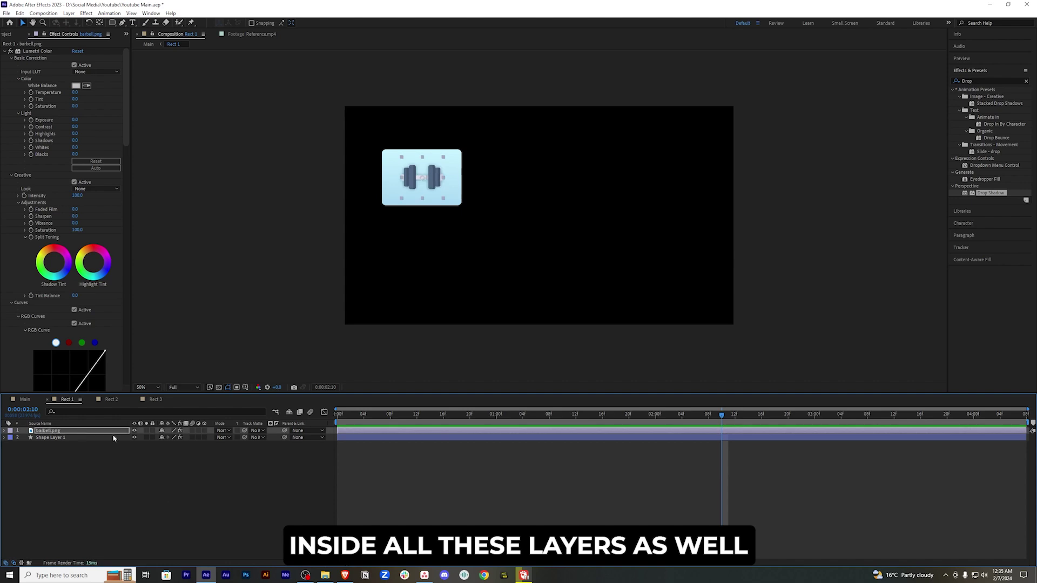
Step: Paste the same Drop Shadow onto healthy-food.png inside Rect 2 and the meditation icon inside Rect 3, and return to Main
left_click(154, 399)
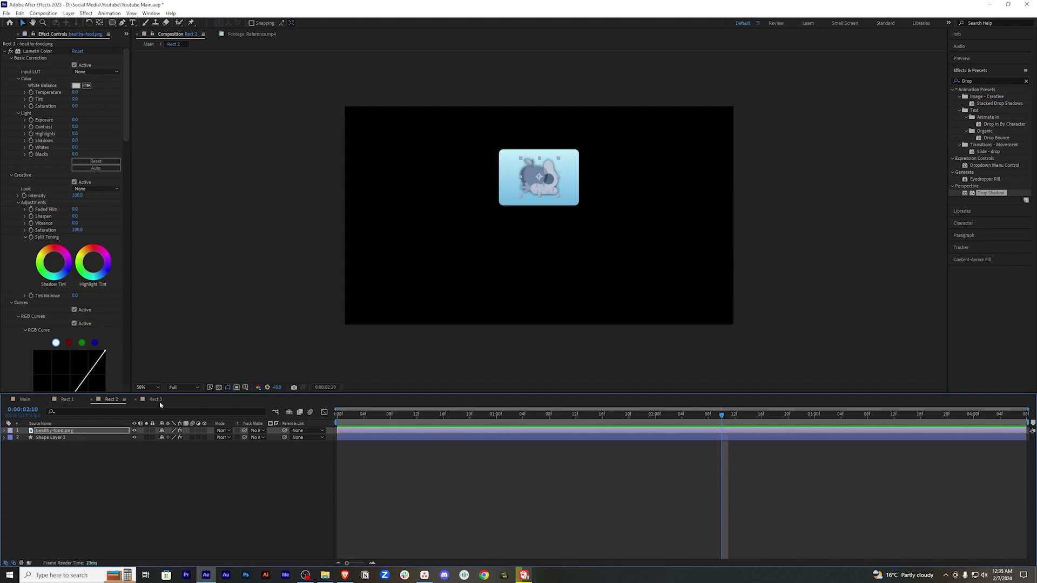
left_click(90, 444)
left_click(90, 432)
key("ctrl+v")
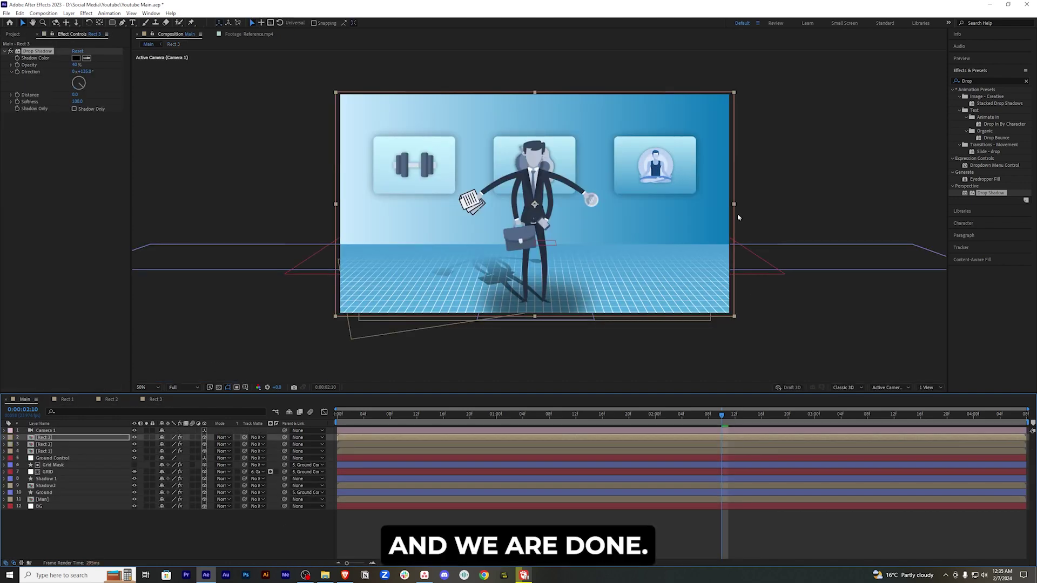
Step: Preview the Main animation and compare it with the Reference.mp4 footage
key("space")
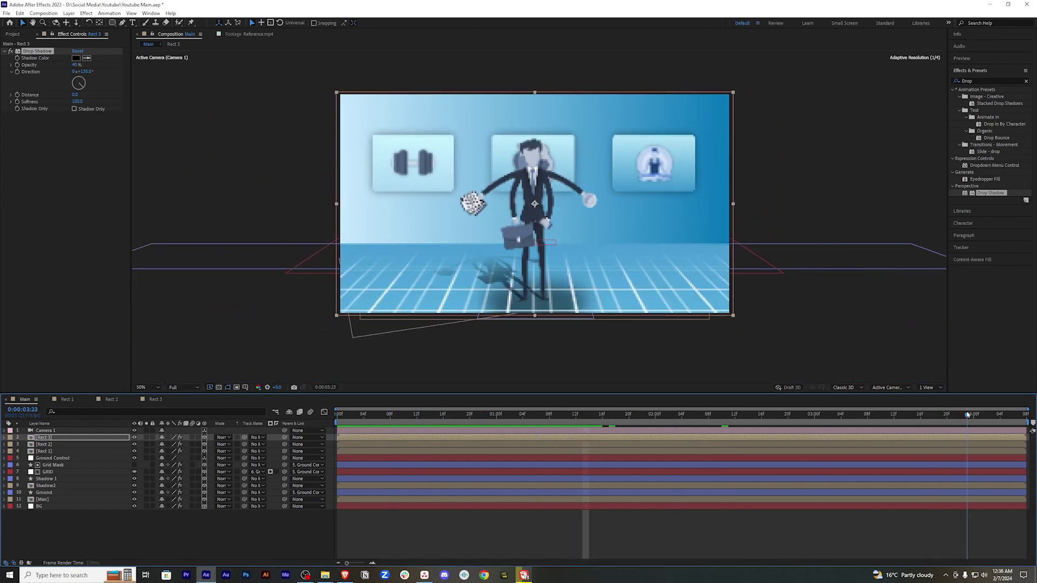
key("space")
left_click(250, 35)
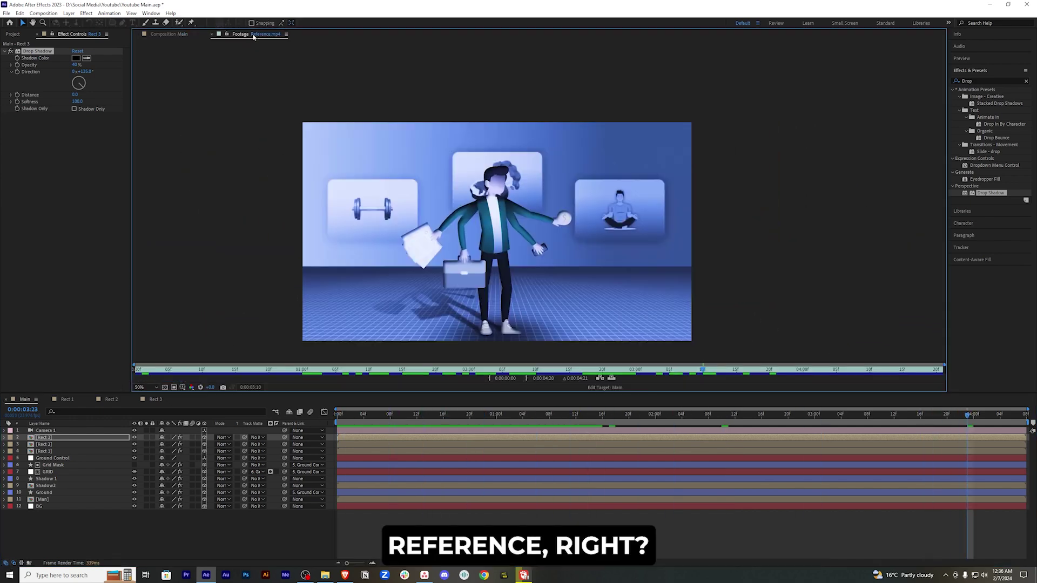